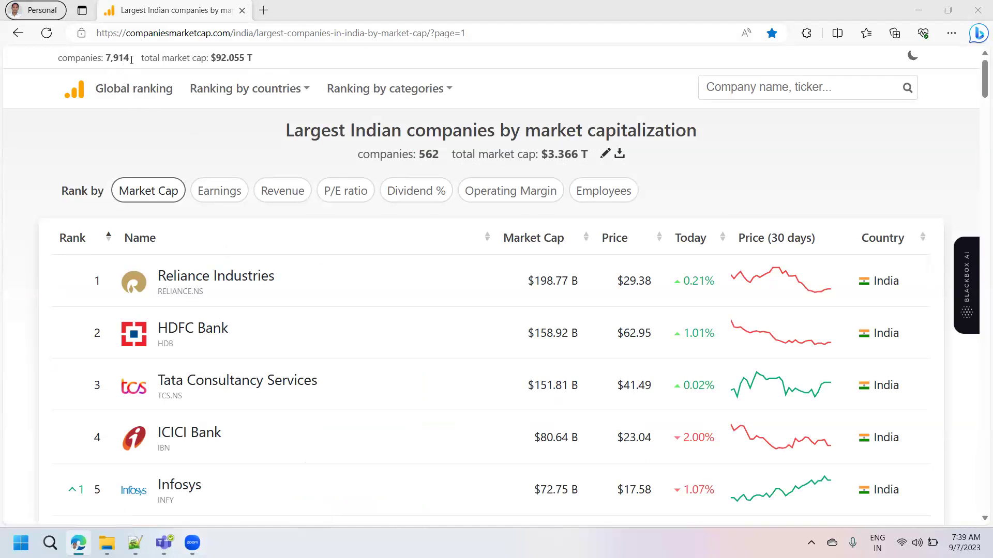
Open the global ranking on companiesmarketcap.com and look through the list of the largest companies by market cap
click(133, 89)
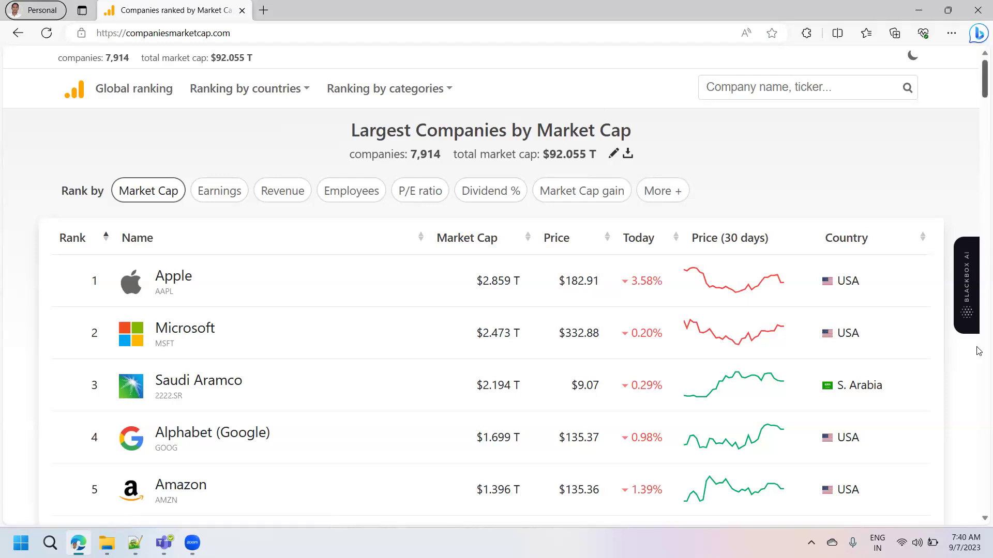
scroll(977, 408, down, 20)
scroll(977, 477, down, 20)
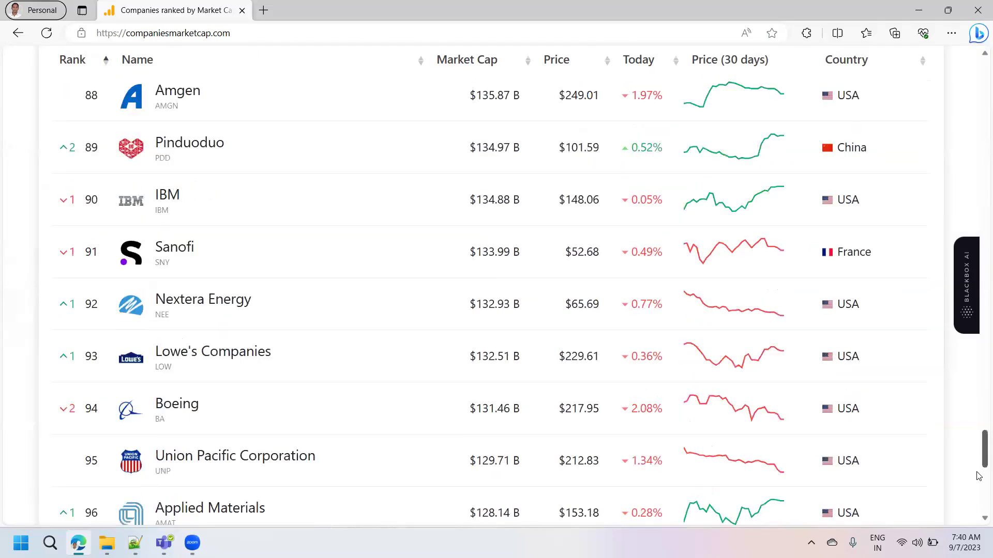
scroll(978, 477, up, 4)
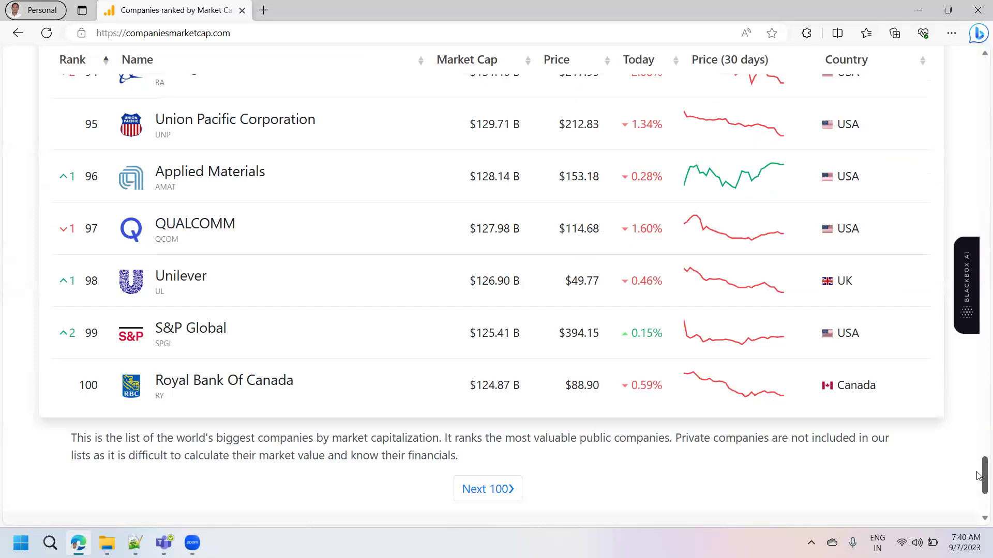
scroll(318, 135, up, 20)
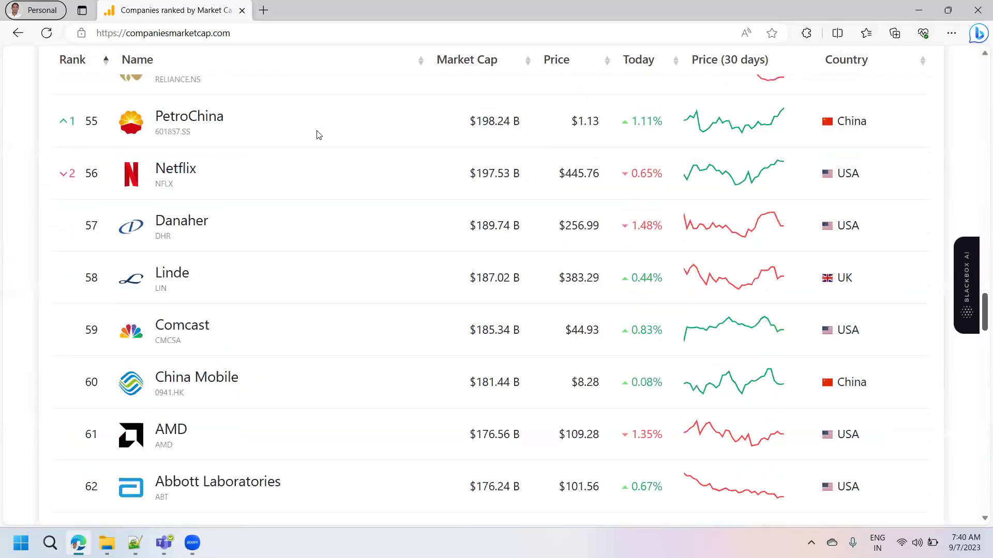
scroll(318, 135, up, 20)
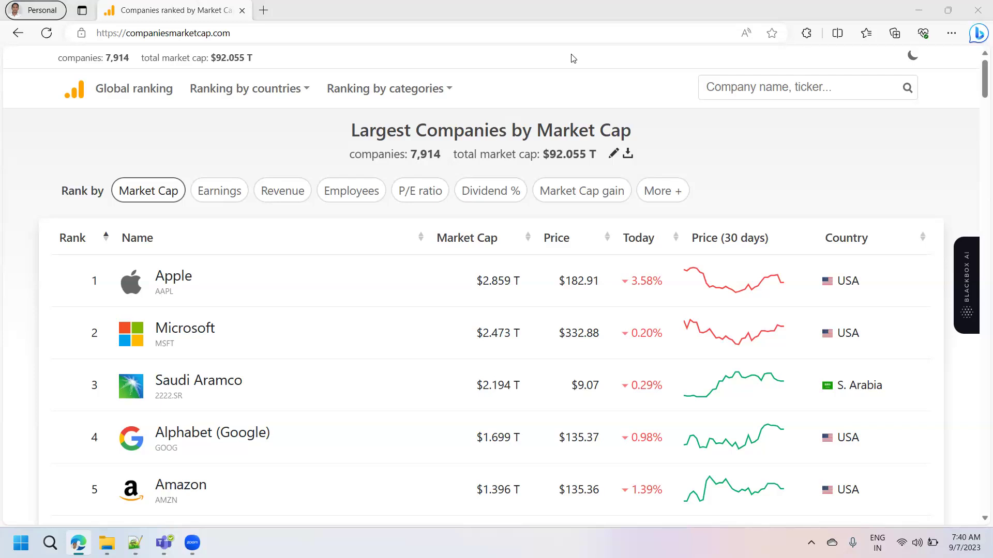
click(203, 151)
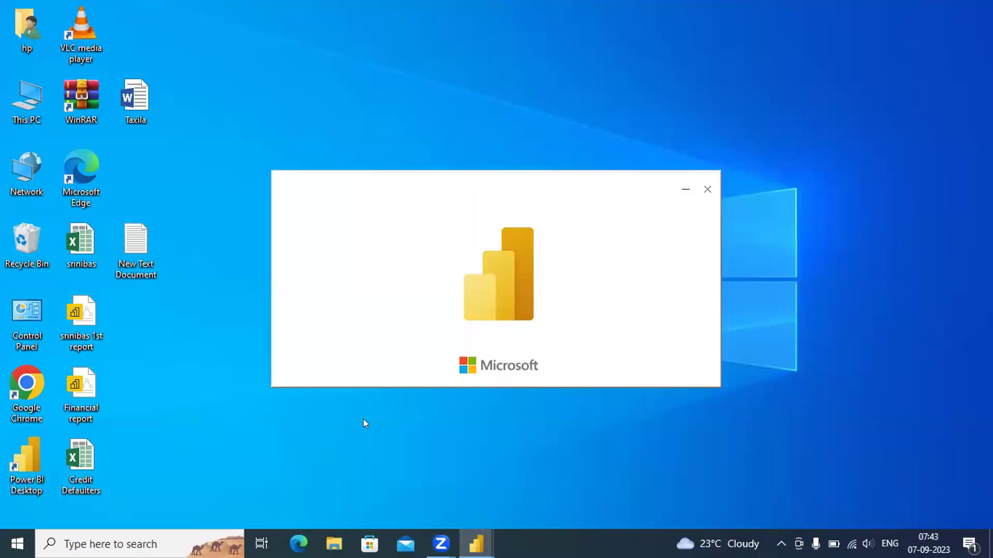
Open the New Text Document file on the desktop and try to copy the largest Indian companies URL from it
double_click(146, 269)
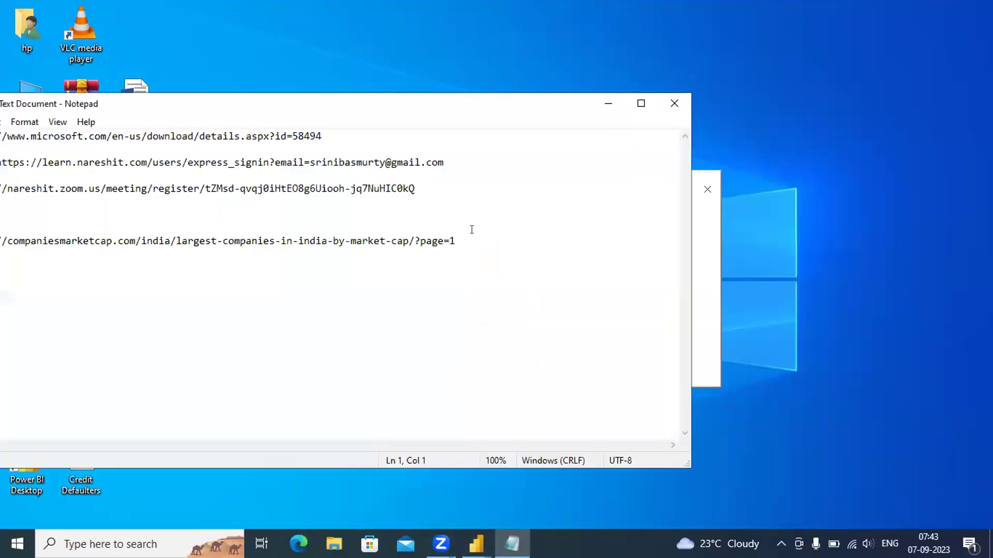
drag(459, 236, 236, 235)
drag(147, 235, 33, 234)
click(2, 238)
key(shift+Left)
key(shift+Left)
key(shift+Left)
key(shift+Left)
key(shift+Left)
key(shift+Left)
key(shift+Left)
key(shift+Left)
key(shift+Left)
key(shift+Left)
key(shift+Left)
key(shift+Left)
key(shift+Left)
key(shift+Left)
key(shift+Left)
key(shift+Left)
key(shift+Left)
key(shift+Left)
key(shift+Left)
key(shift+Left)
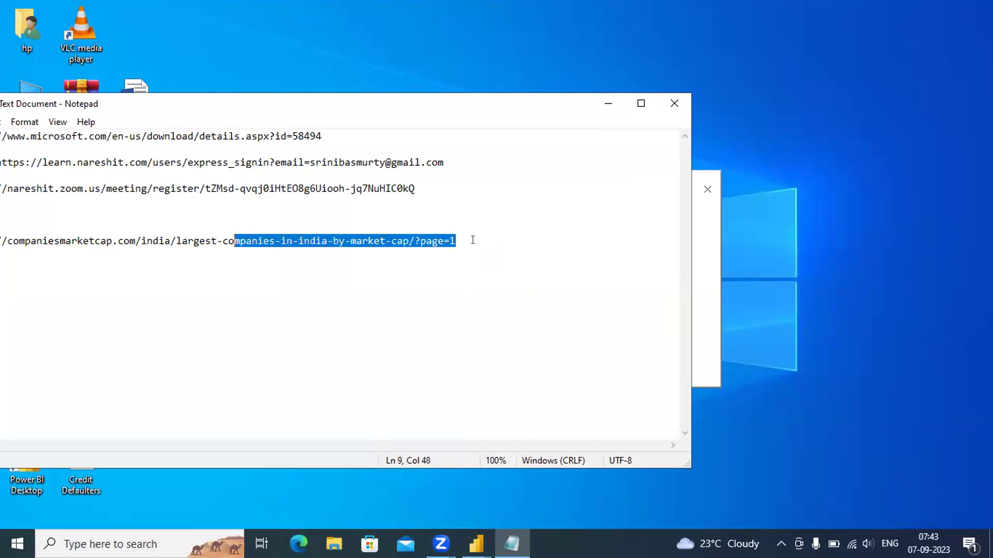
key(shift+Left)
key(shift+Left)
key(shift+Left)
key(shift+Left)
key(shift+Left)
key(shift+Left)
key(shift+Left)
key(shift+Left)
key(shift+Left)
key(shift+Left)
key(shift+Left)
key(shift+Left)
key(shift+Left)
key(shift+Left)
key(shift+Left)
key(shift+Left)
key(shift+Left)
key(shift+Left)
key(shift+Left)
key(shift+Left)
key(ctrl+c)
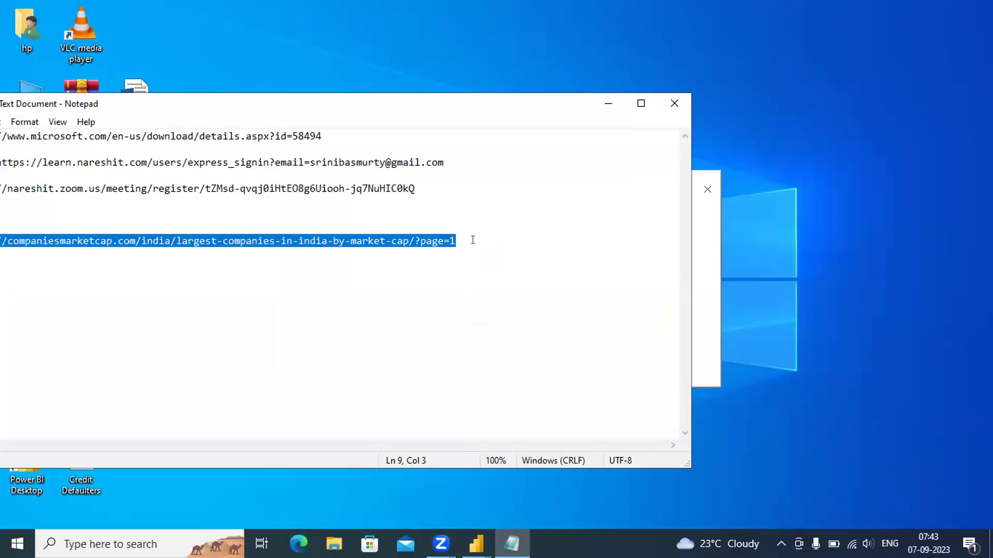
click(609, 102)
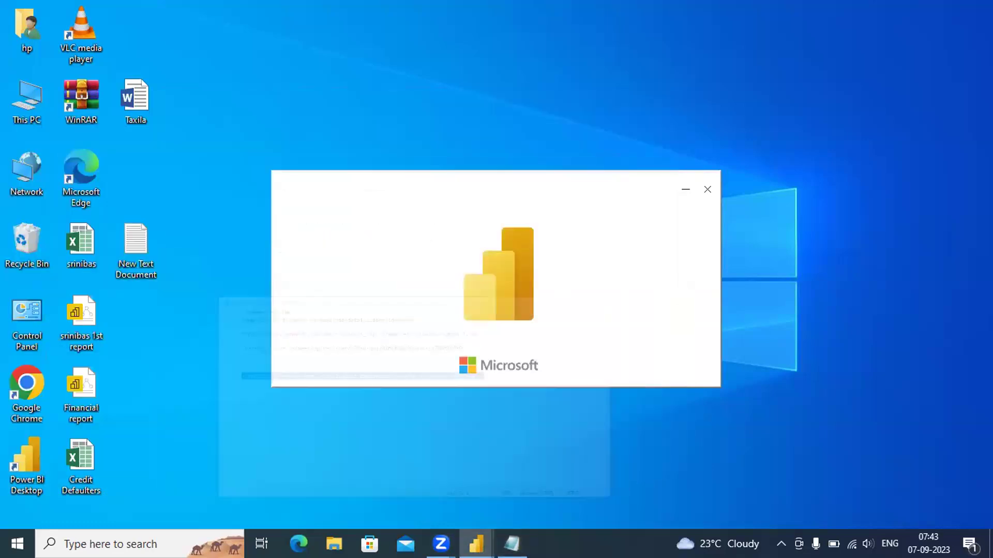
Open Google Chrome and try to load the copied companiesmarketcap.com URL
click(29, 385)
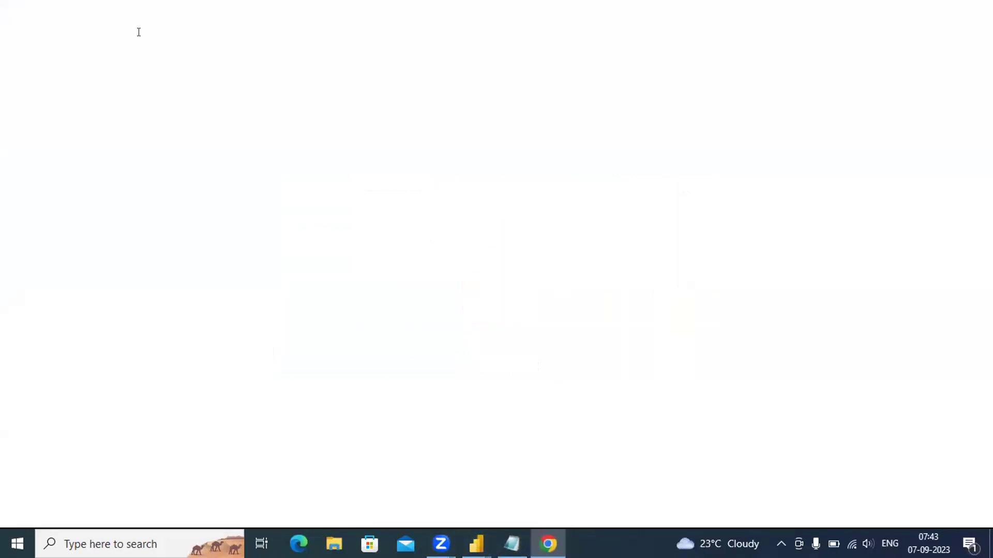
click(138, 33)
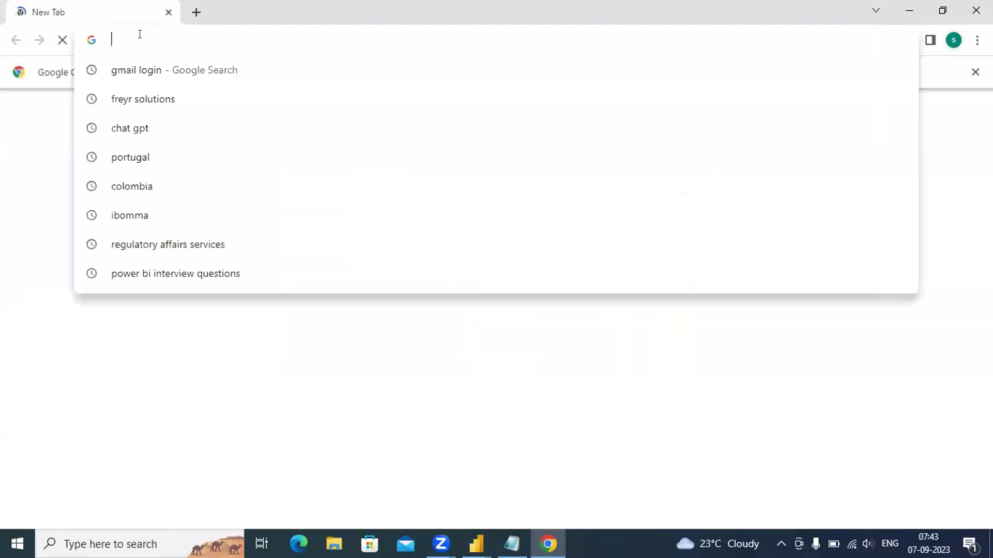
key(ctrl+v)
key(Return)
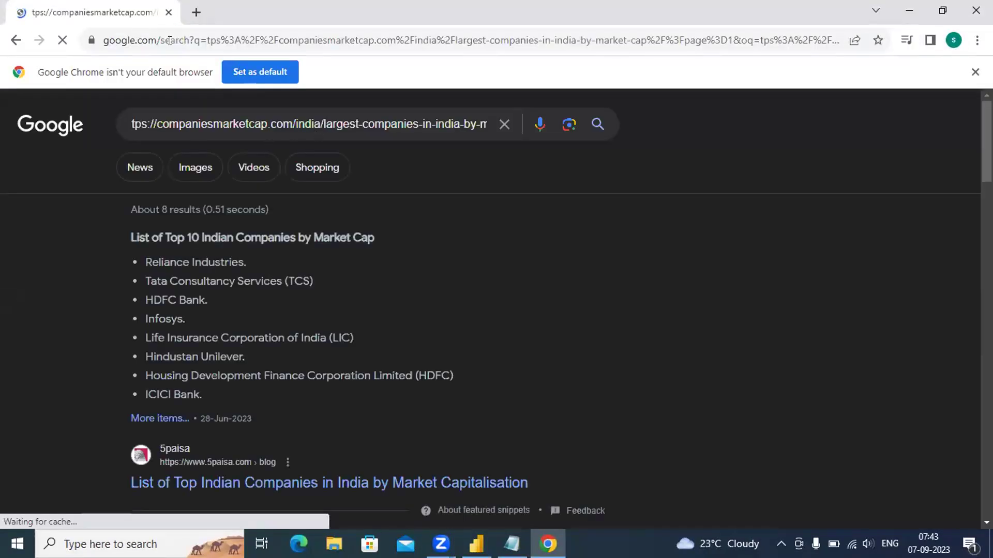
click(170, 41)
key(ctrl+v)
key(Return)
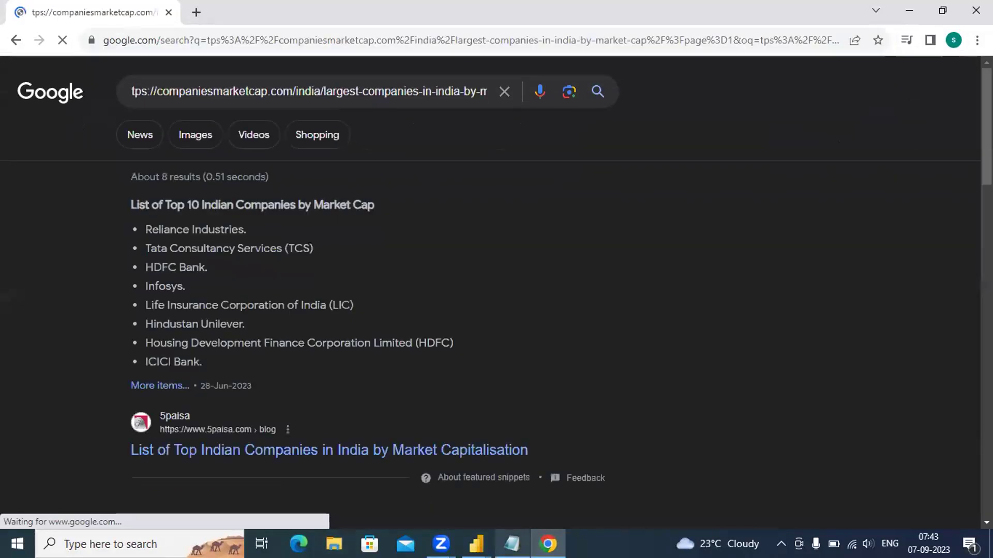
key(alt+Tab)
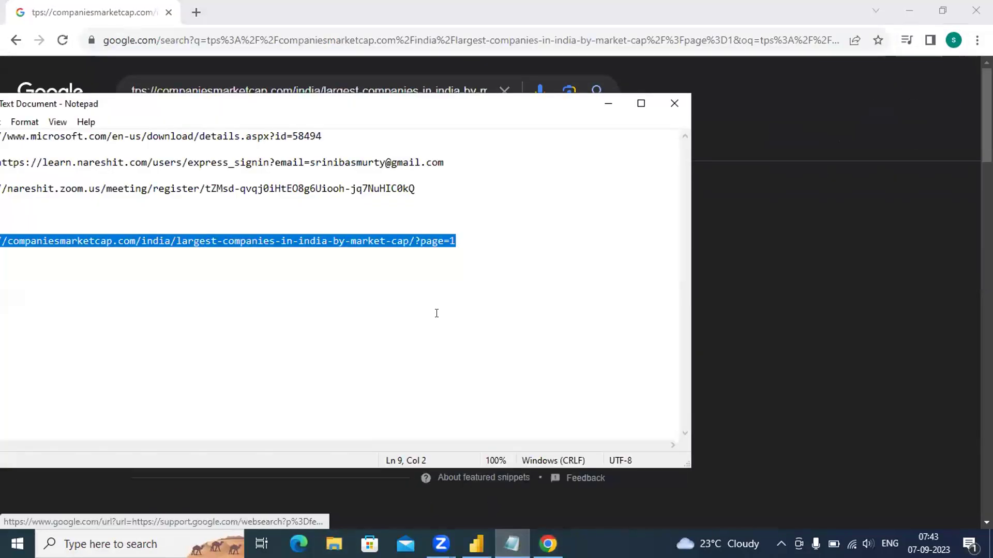
key(shift+Left)
key(Left)
key(Left)
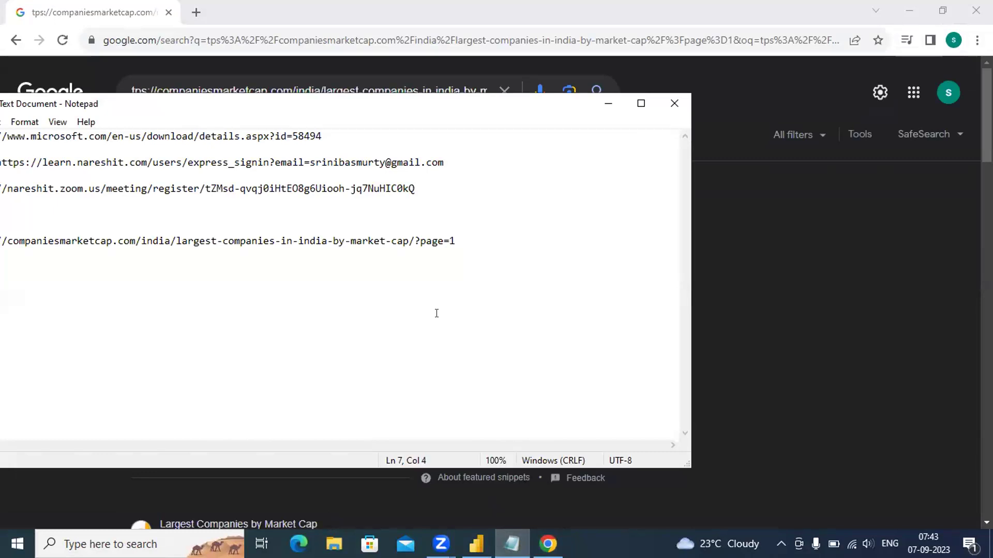
drag(425, 114, 592, 130)
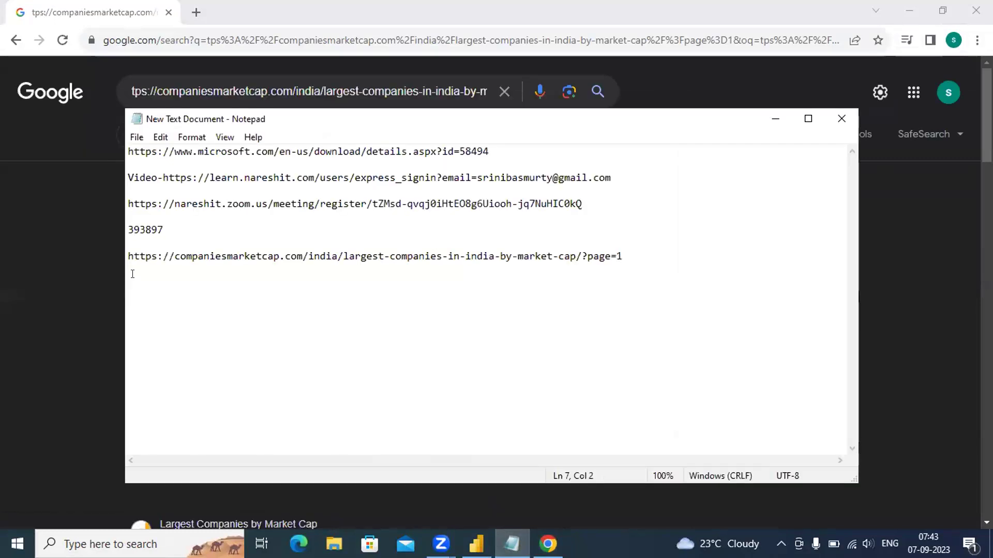
key(Down)
key(Down)
key(shift+Right)
key(shift+Right)
key(shift+Right)
key(shift+Right)
key(shift+Right)
key(shift+Right)
key(shift+Right)
key(shift+Right)
key(shift+Right)
key(shift+Right)
key(shift+Right)
key(shift+Right)
key(shift+Right)
key(shift+Right)
key(shift+Right)
key(shift+Right)
key(shift+Right)
key(shift+Right)
key(shift+Right)
key(shift+Right)
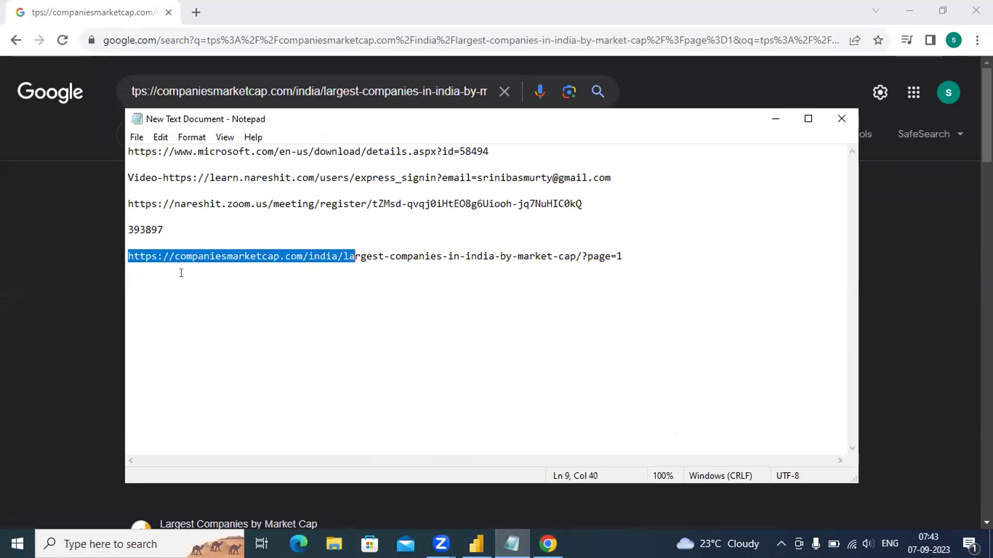
key(shift+Right)
key(shift+Right)
key(shift+Right)
key(shift+Right)
key(shift+Right)
key(shift+Right)
key(shift+Right)
key(shift+Right)
key(shift+Right)
key(shift+Right)
key(shift+Right)
key(shift+Right)
key(shift+Right)
key(shift+Right)
key(shift+Right)
key(shift+Right)
key(shift+Right)
key(shift+Right)
key(shift+Right)
key(shift+Right)
key(ctrl+c)
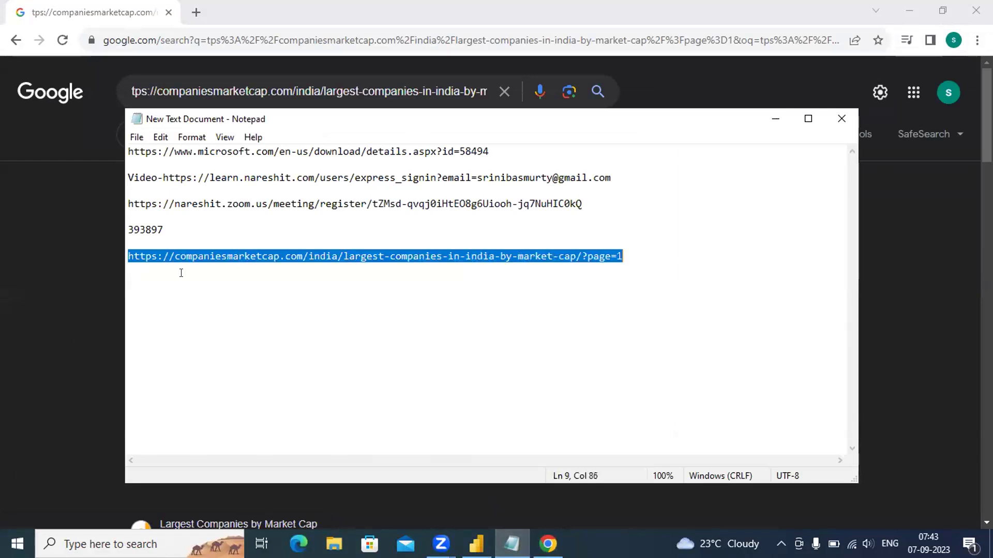
Load the copied URL in Chrome and go to the site's global company ranking
click(775, 117)
key(ctrl+l)
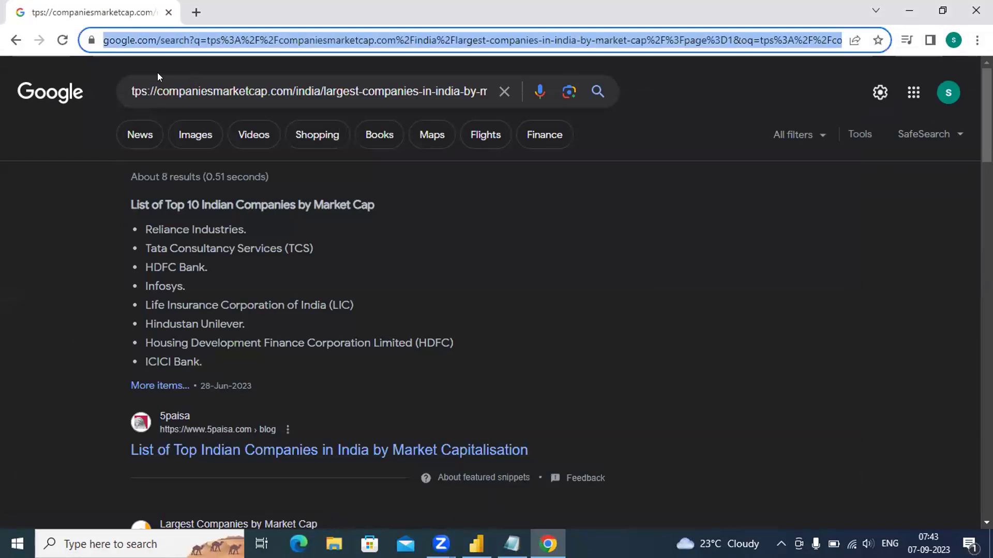
key(ctrl+v)
key(Return)
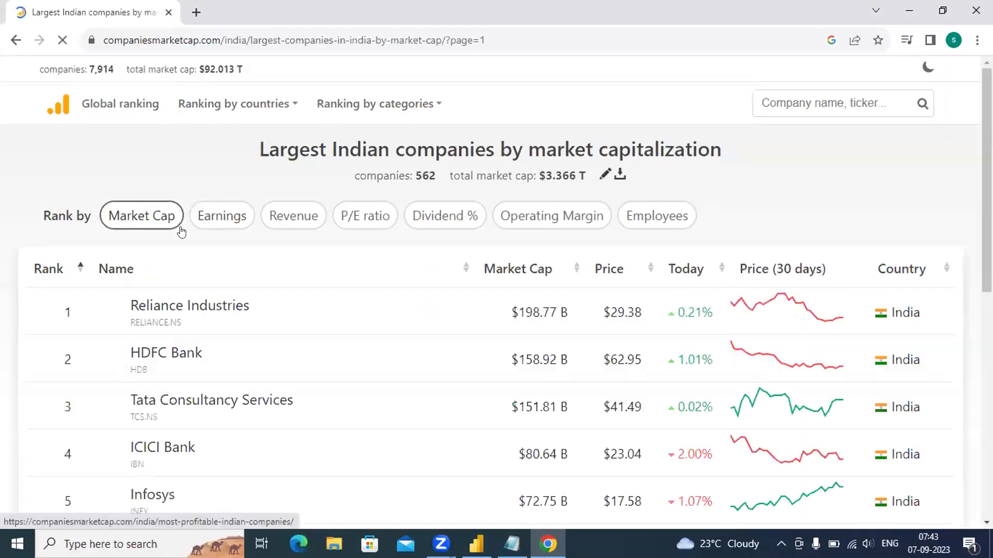
click(124, 104)
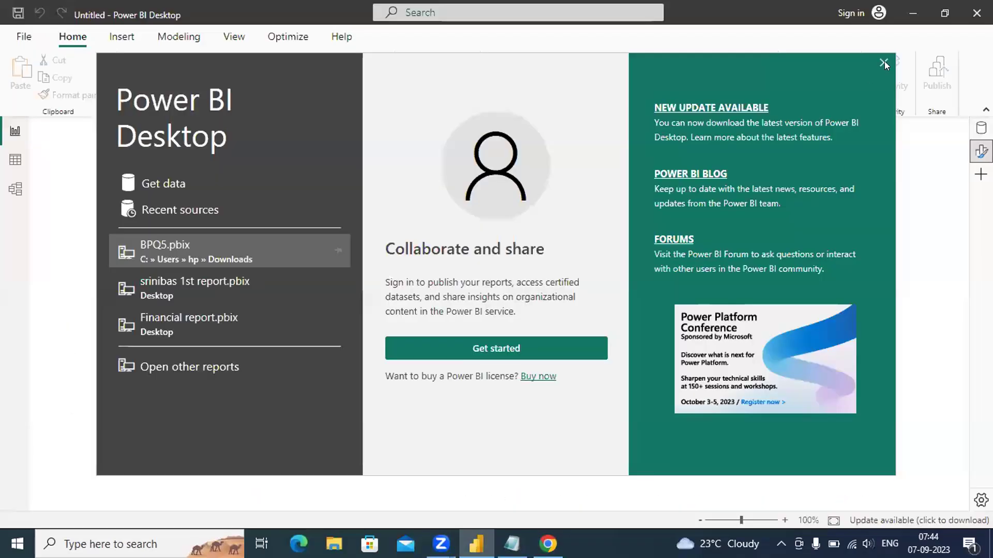
Dismiss the Power BI Desktop start screen, open the Power Query Editor and start a new Web source
click(884, 62)
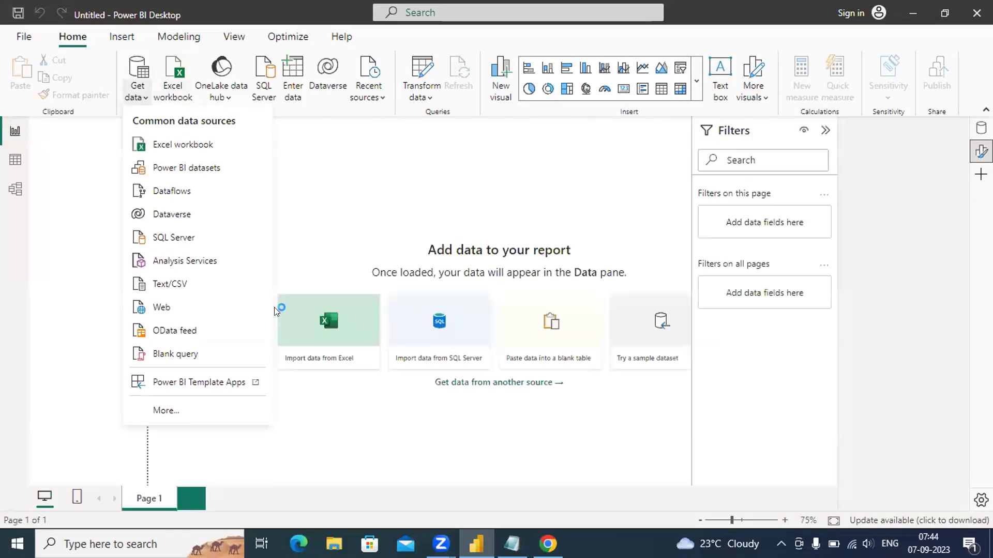
click(275, 307)
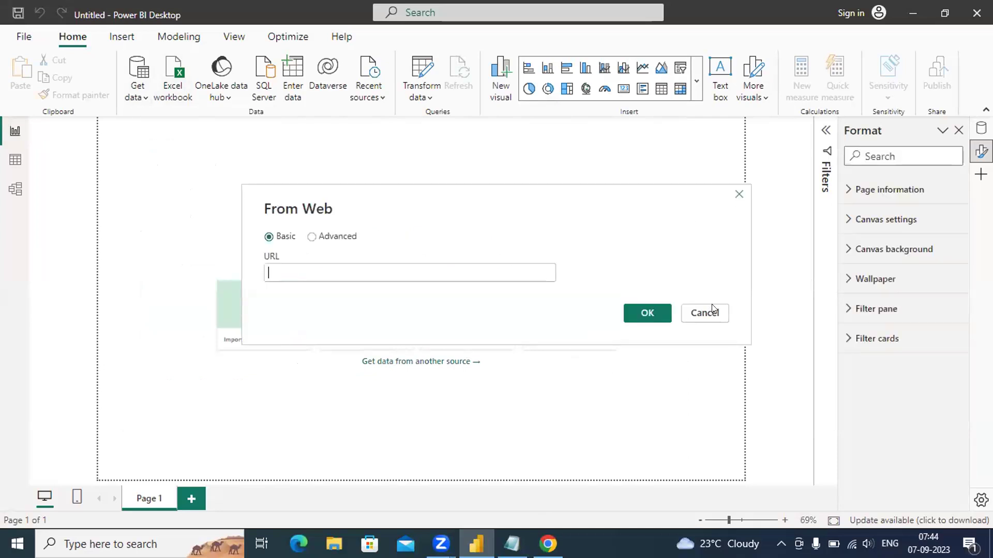
key(Escape)
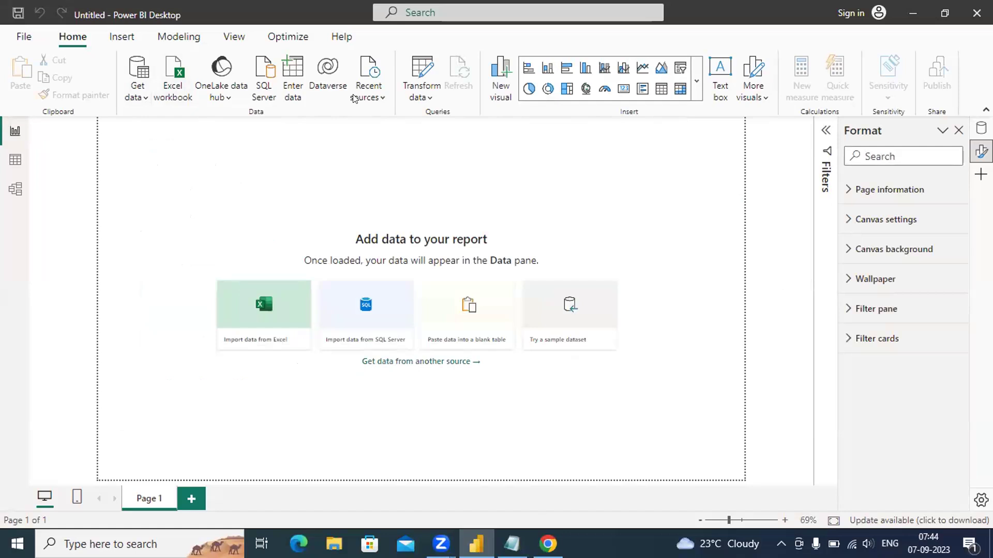
click(418, 82)
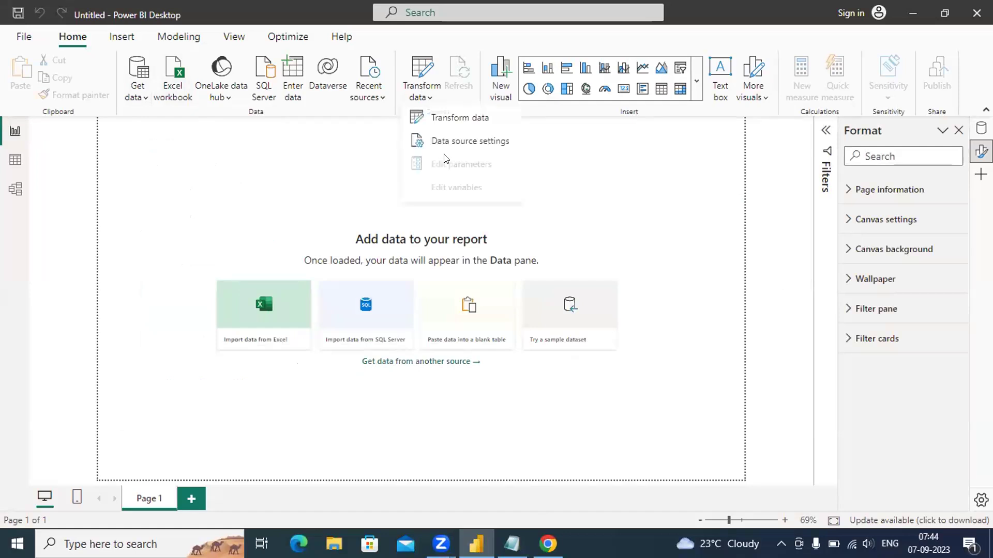
click(444, 118)
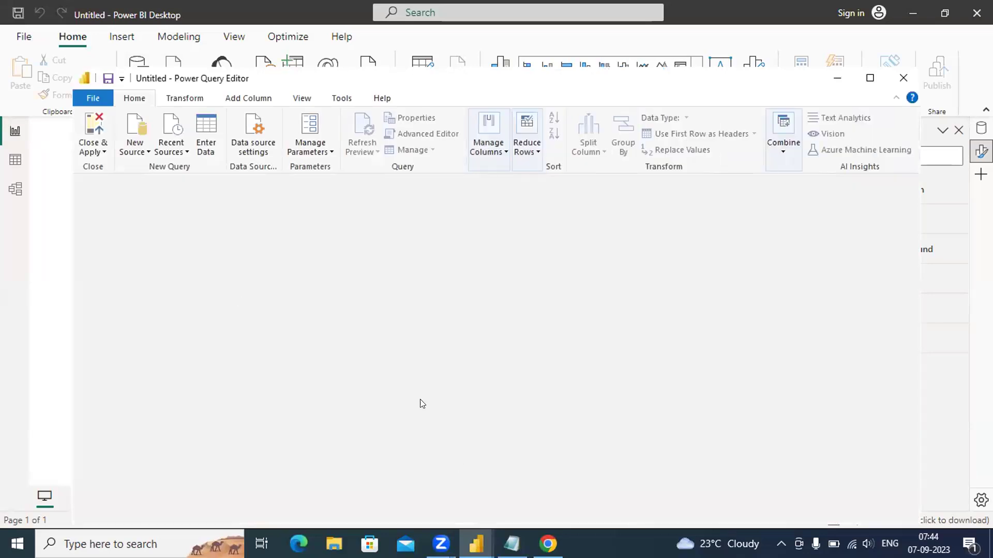
key(alt+h)
key(n)
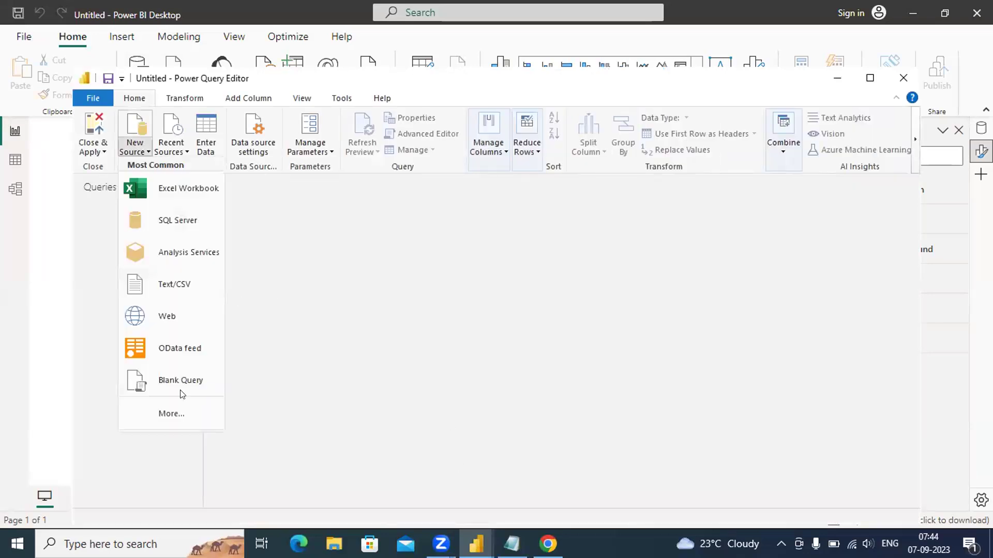
click(168, 316)
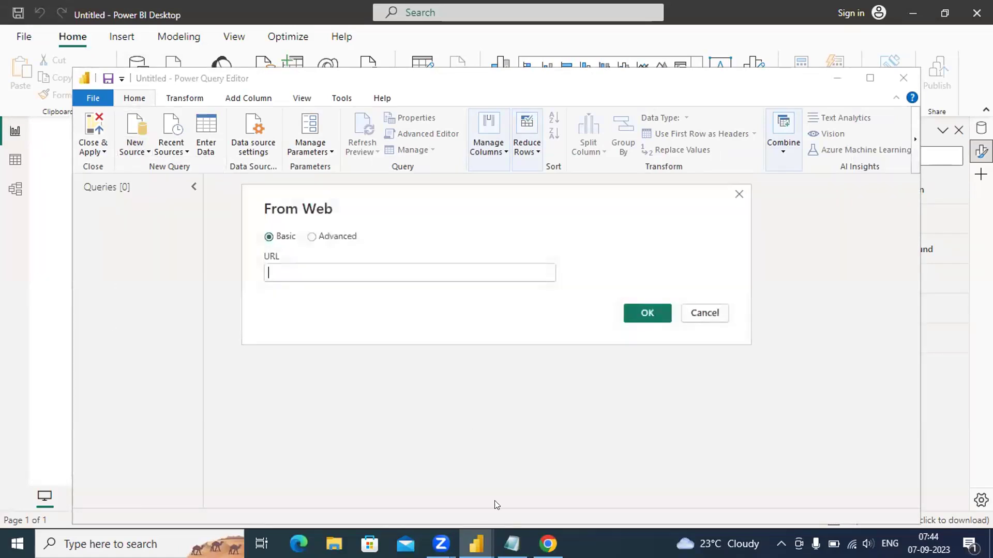
Switch to Chrome, open the next 100 companies of the global ranking and copy that page's URL
key(alt+Tab)
click(146, 41)
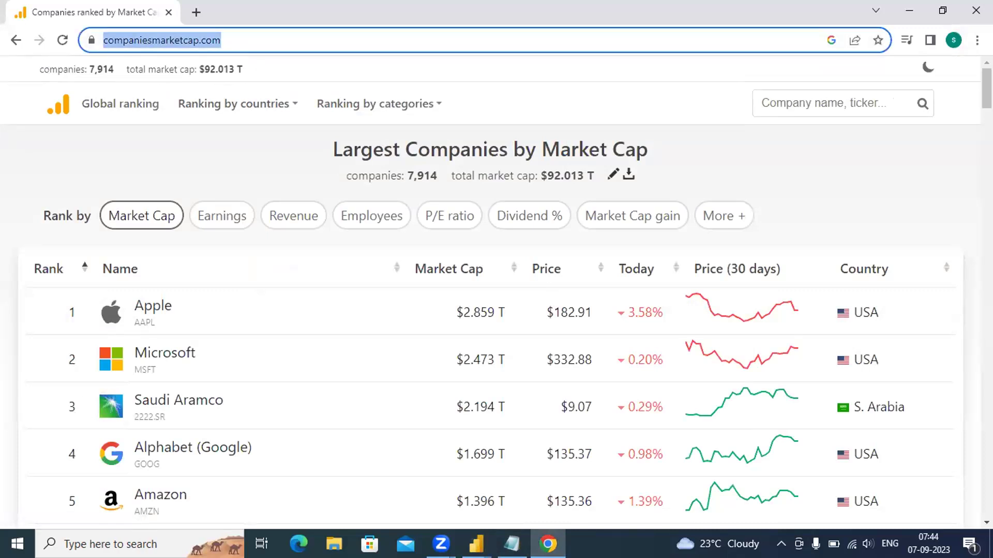
scroll(496, 310, down, 20)
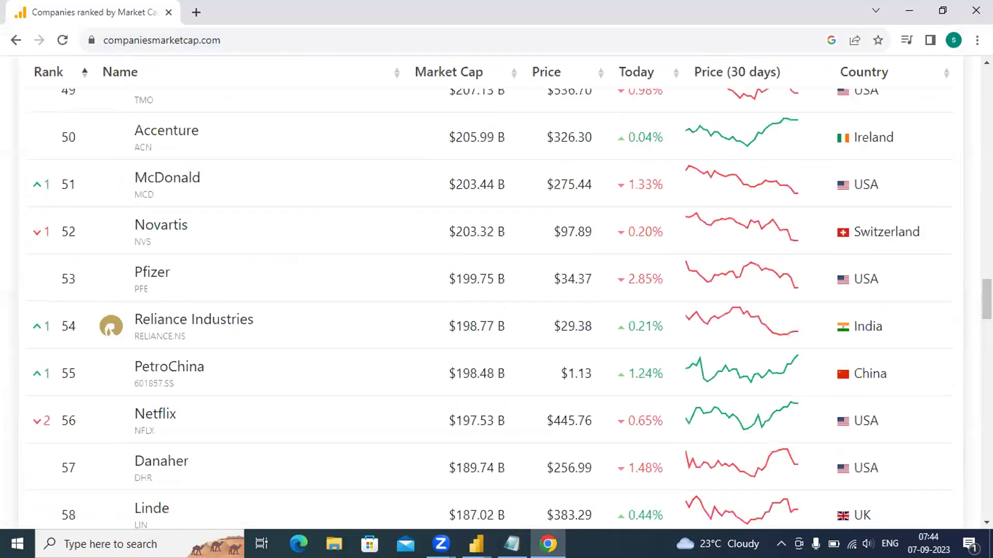
scroll(689, 365, down, 20)
click(462, 286)
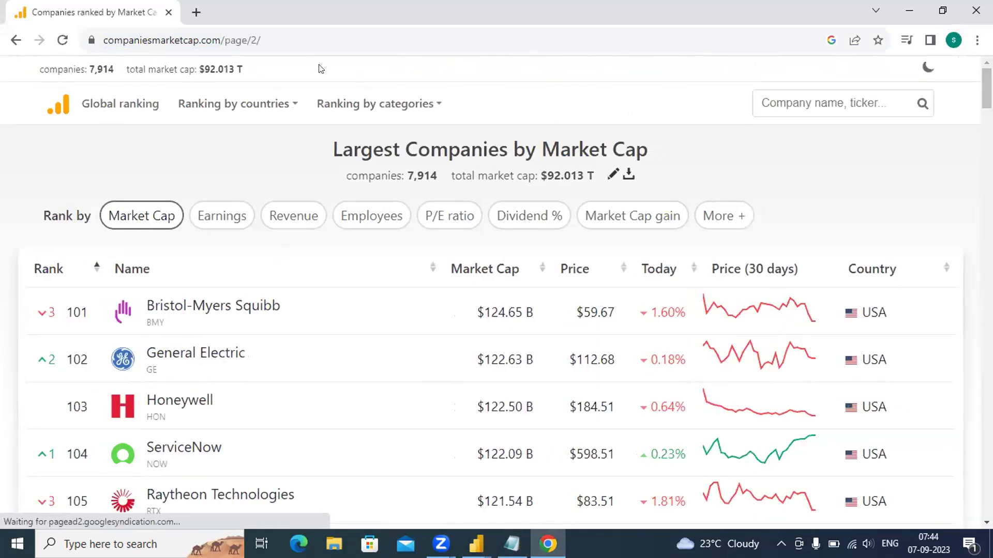
key(ctrl+l)
key(ctrl+c)
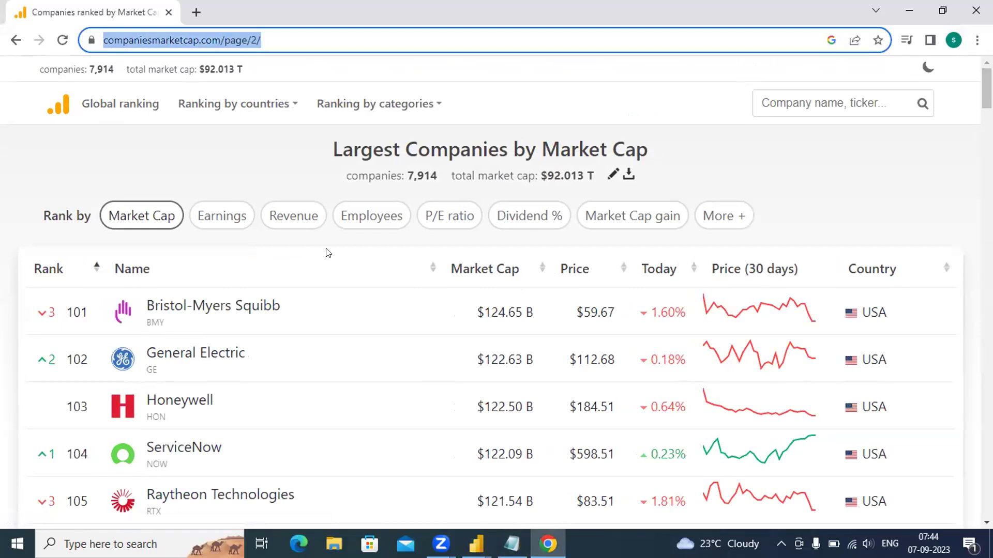
mouse_move(476, 544)
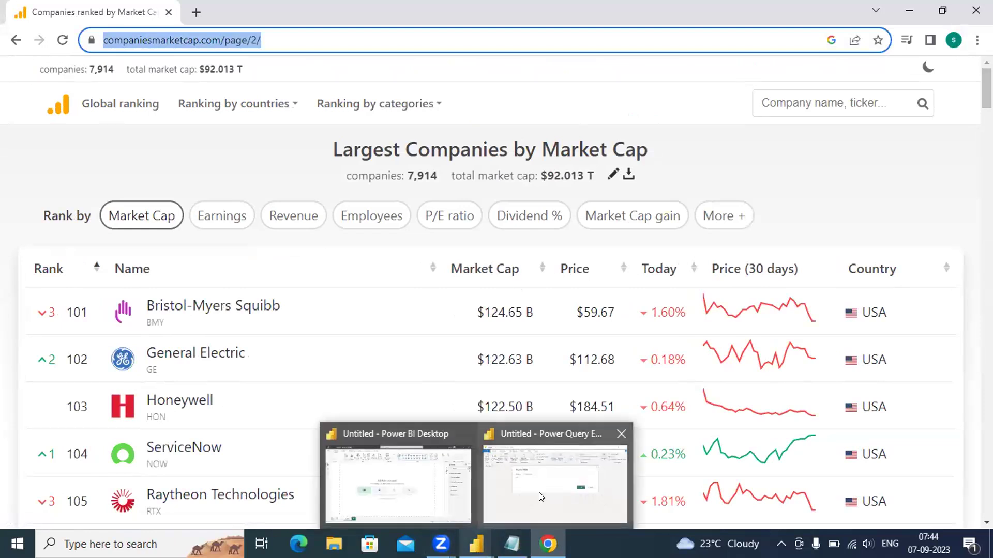
click(558, 486)
click(343, 266)
key(ctrl+v)
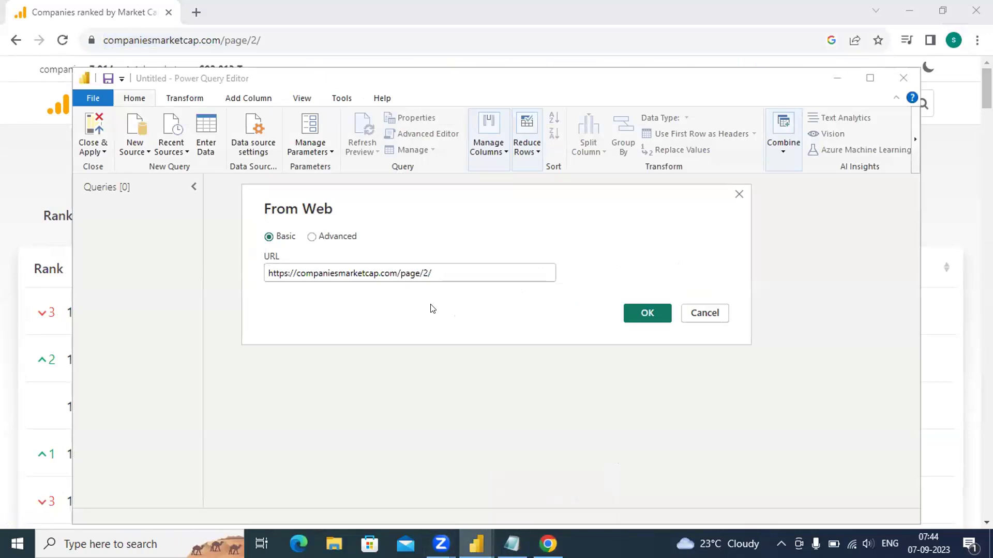
key(BackSpace)
text(1)
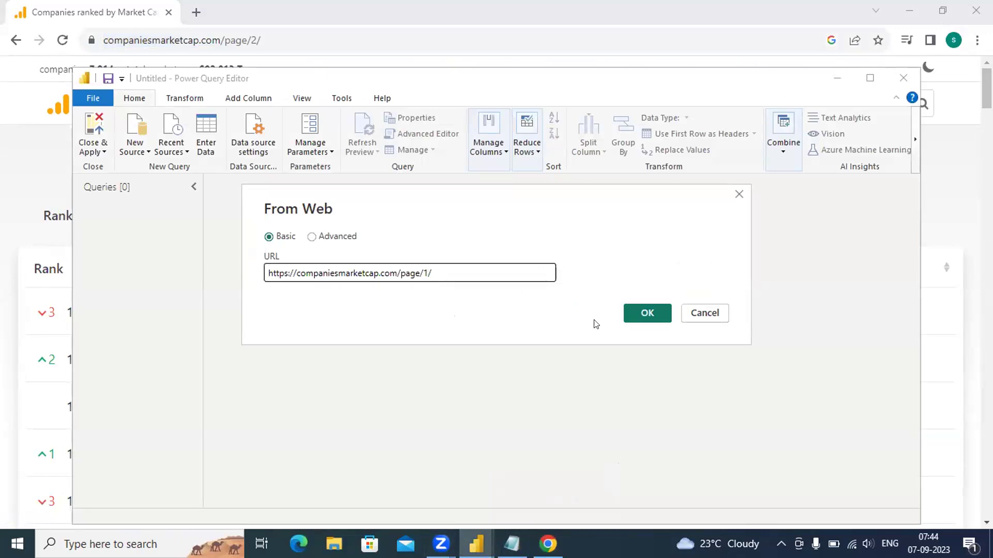
click(662, 313)
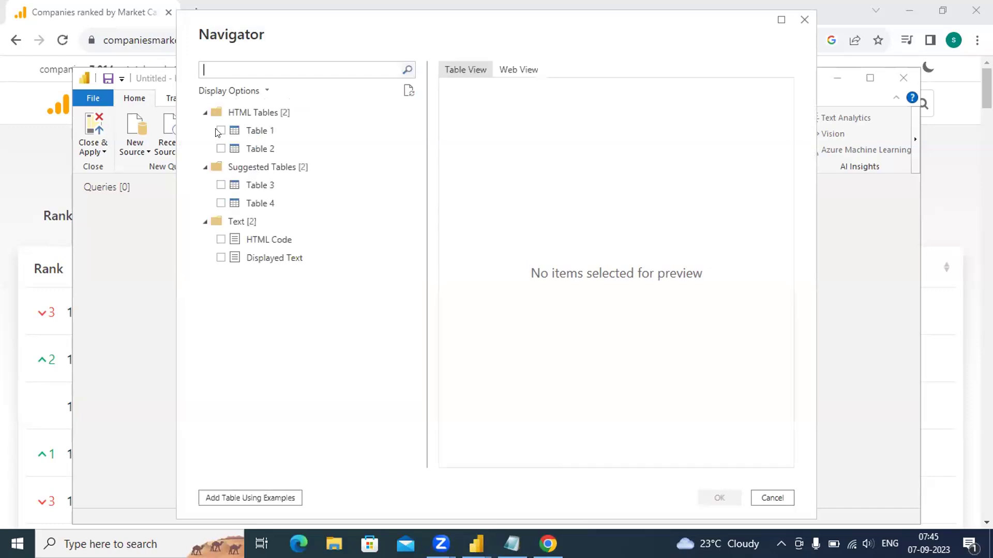
click(220, 131)
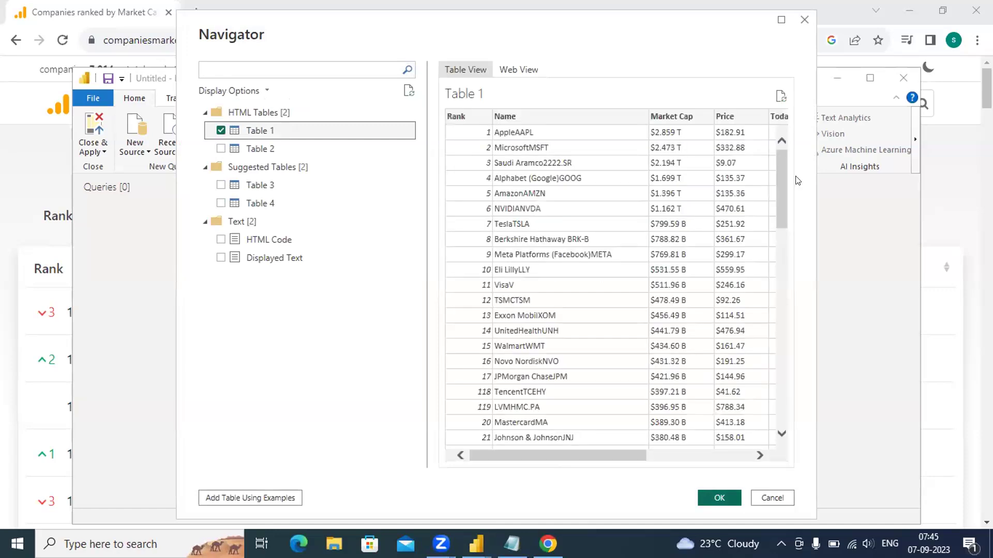
Look through Table 1's preview rows and compare them with the web view of the page
drag(784, 267, 784, 412)
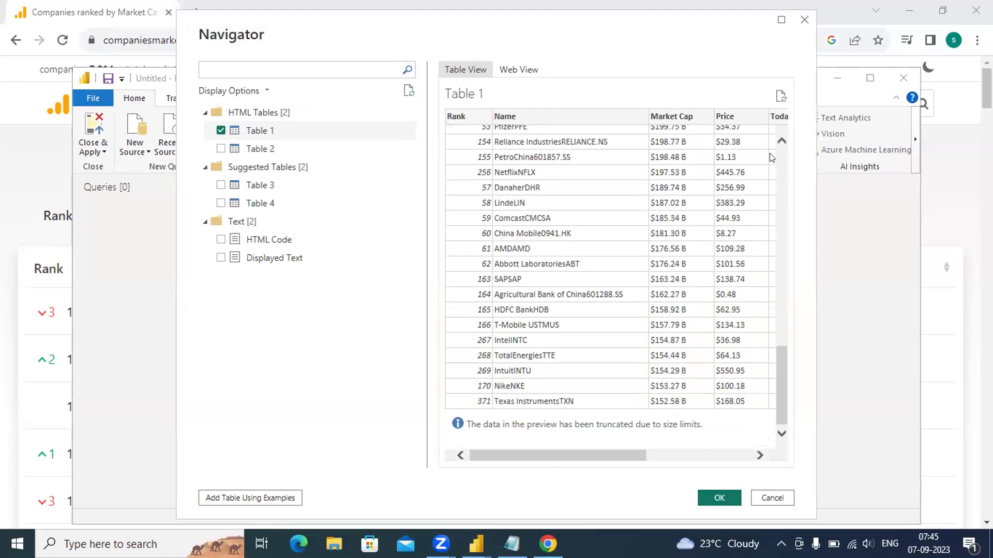
click(783, 248)
click(781, 230)
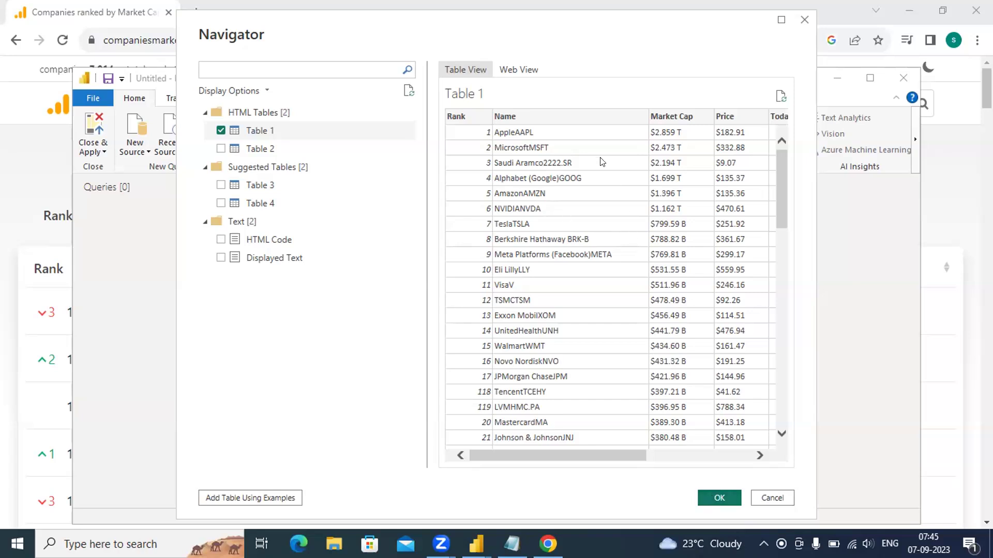
click(527, 69)
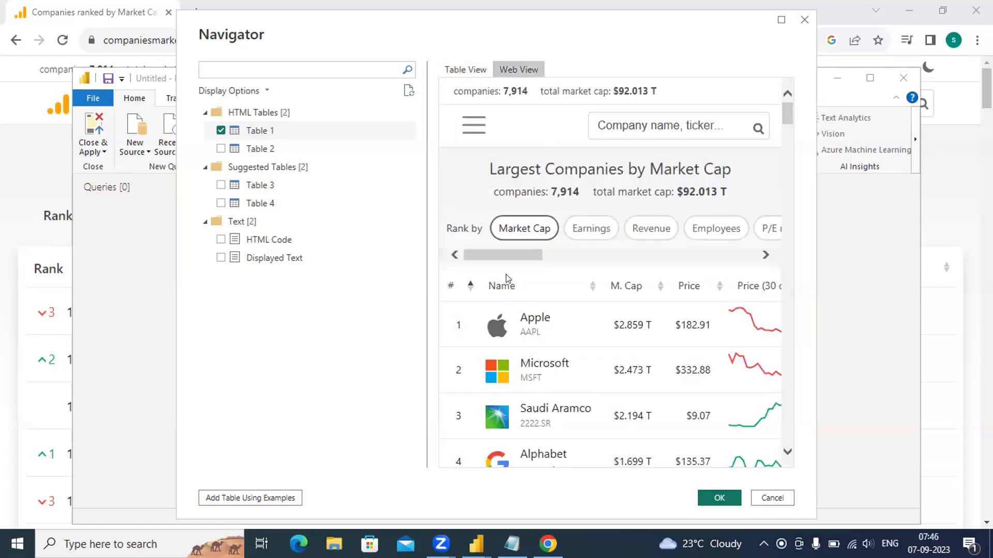
click(472, 70)
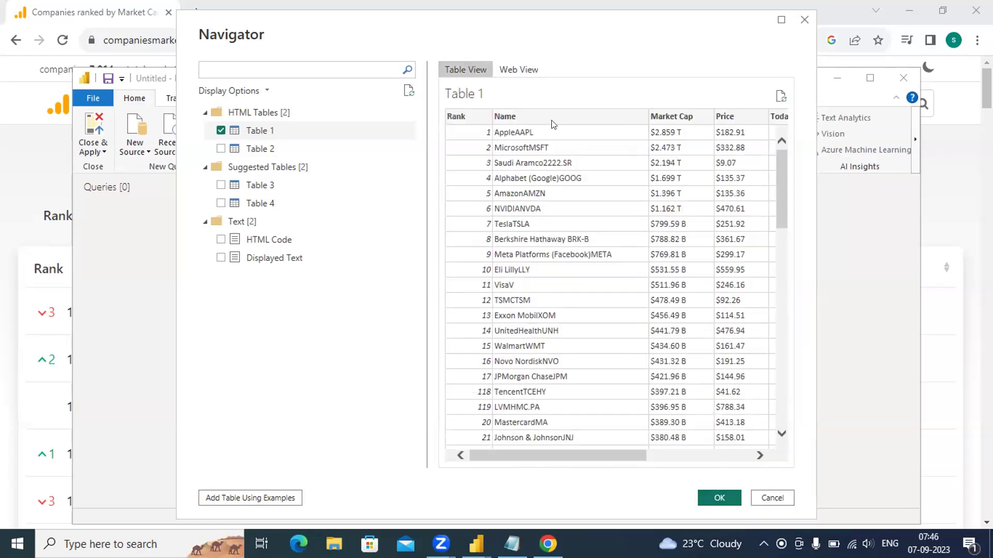
click(527, 73)
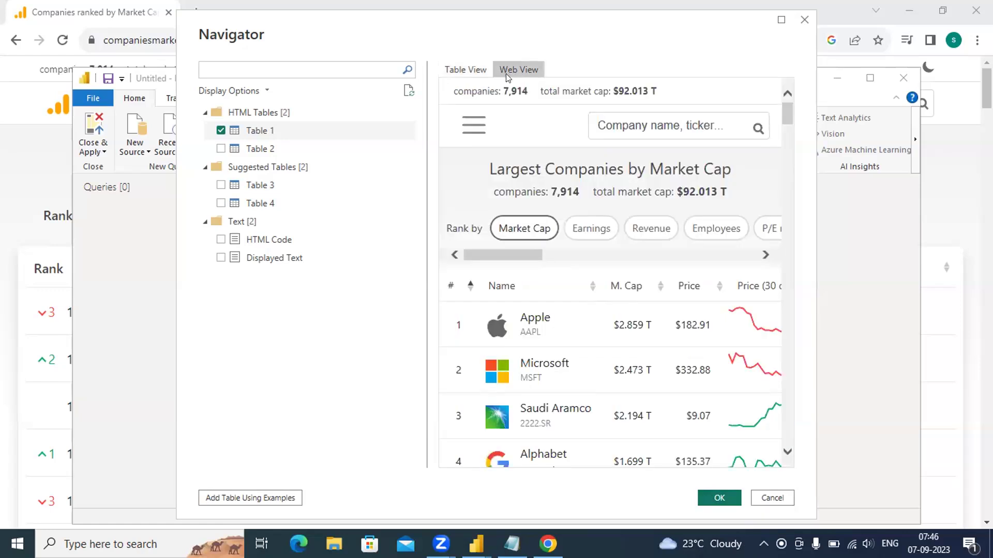
click(472, 69)
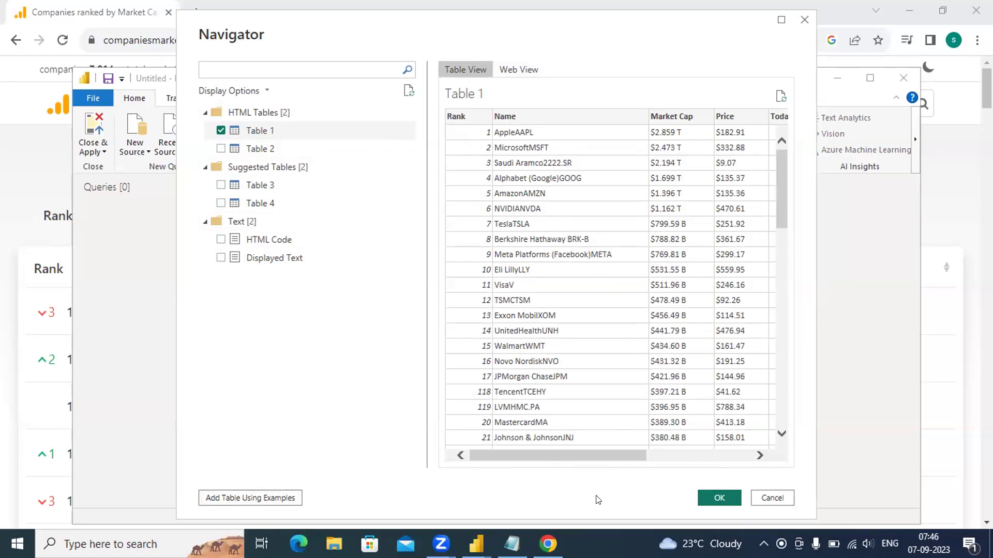
Open Add Table Using Examples and look through the company ranking in its page preview
click(283, 498)
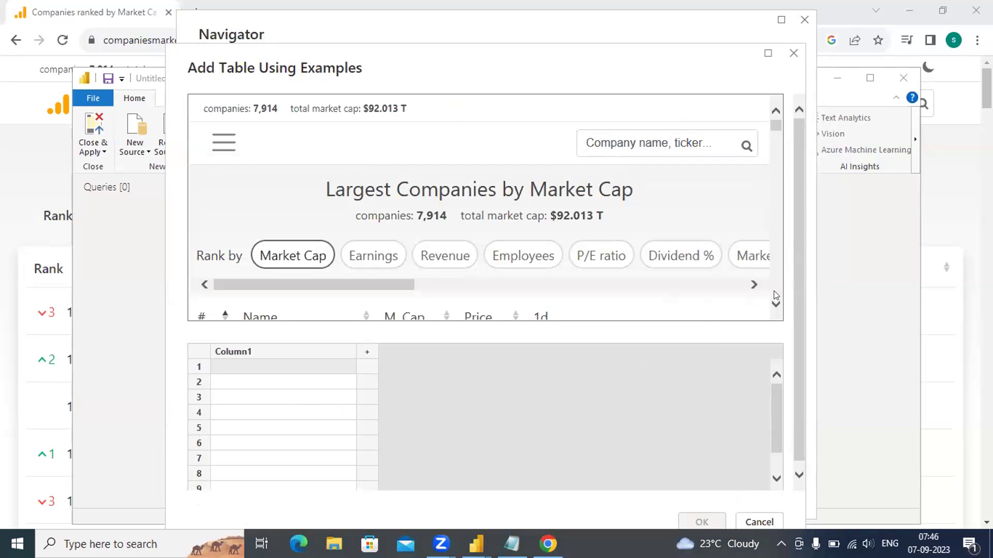
mouse_move(777, 408)
mouse_down()
mouse_move(776, 428)
mouse_move(773, 394)
mouse_up()
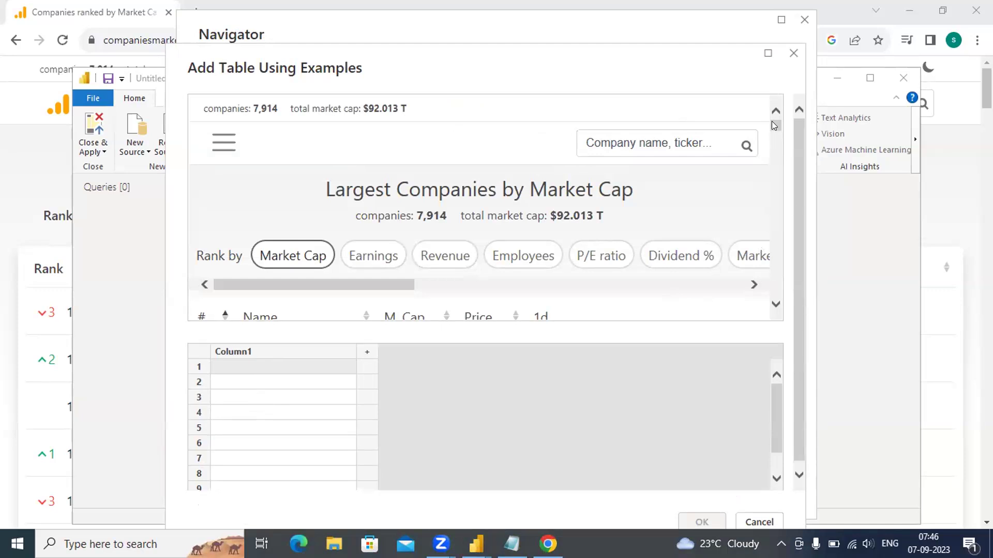
scroll(773, 128, down, 3)
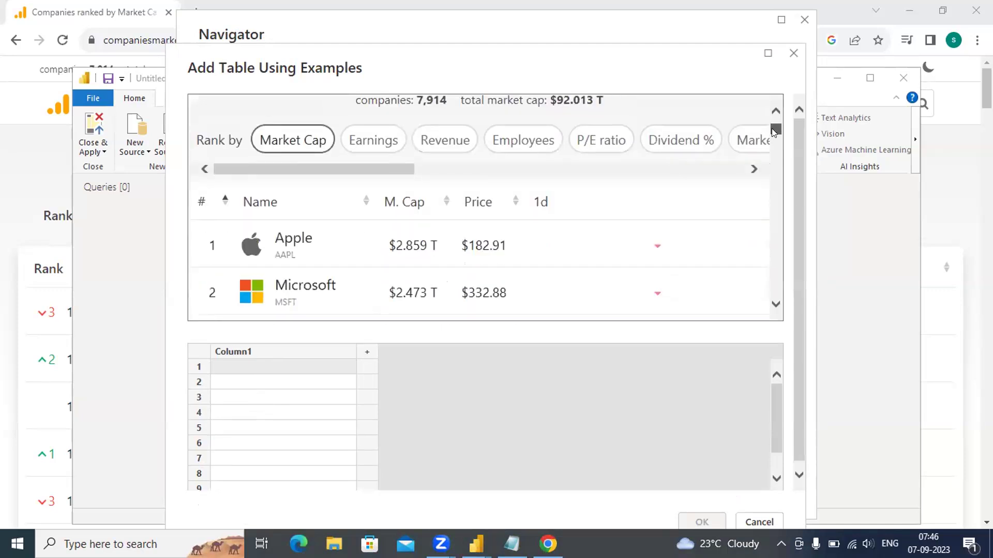
drag(772, 128, 772, 133)
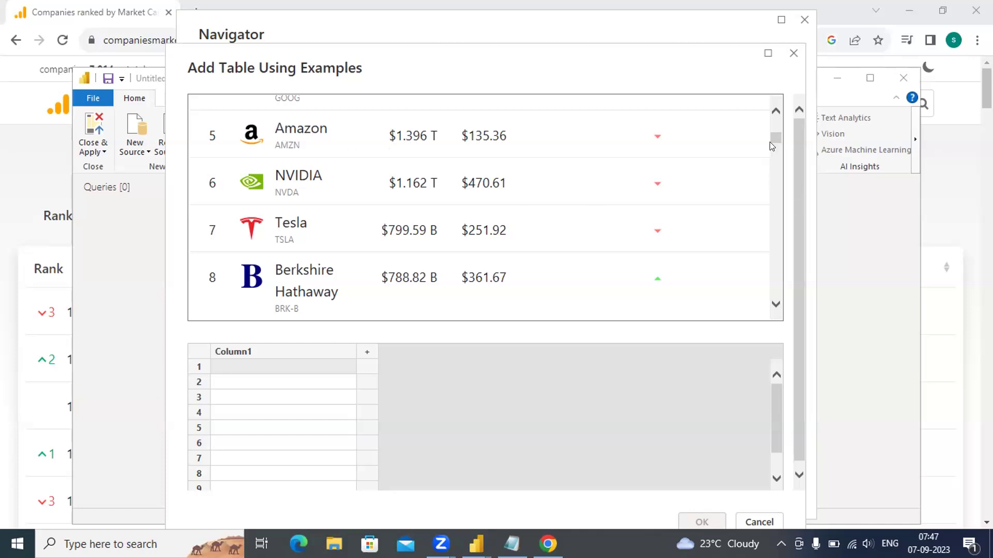
scroll(773, 127, up, 5)
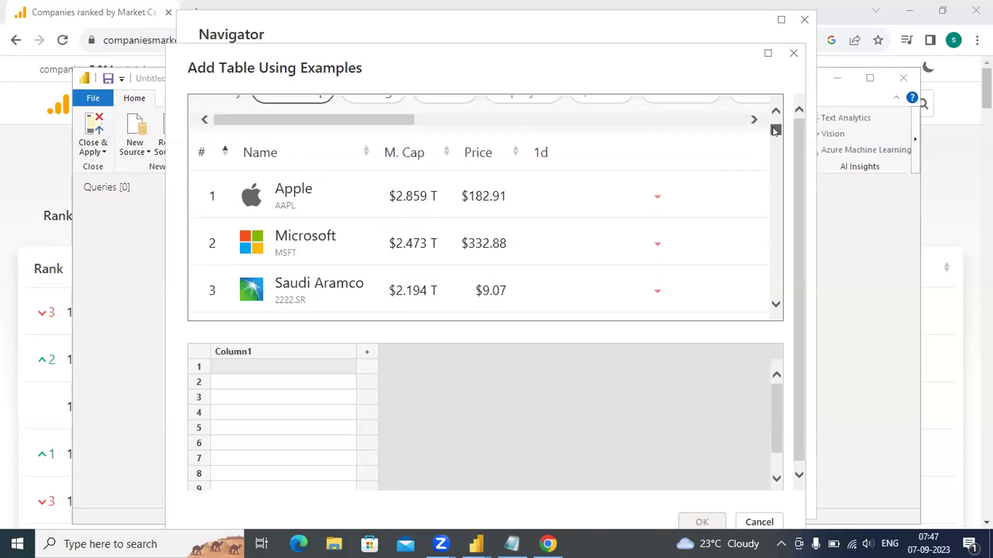
scroll(773, 127, up, 3)
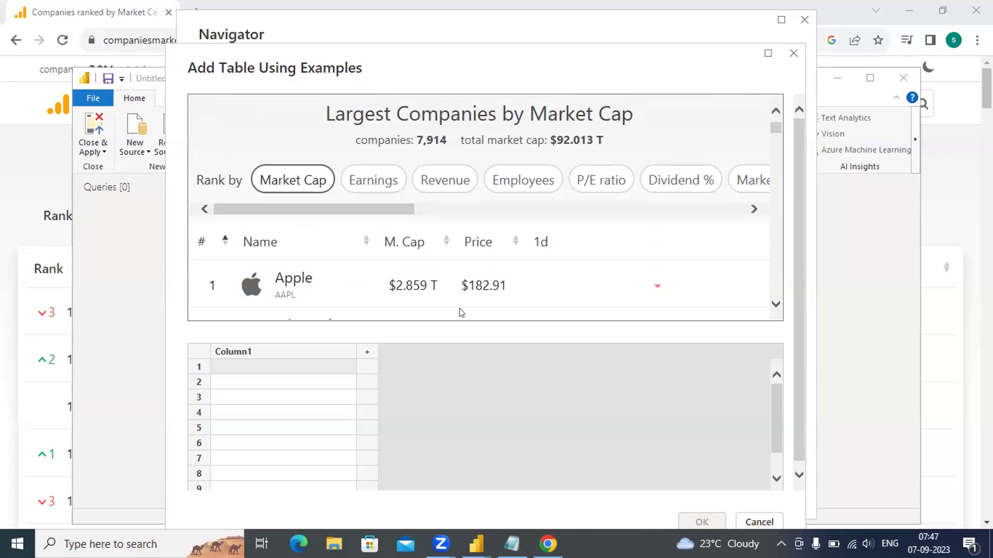
Enter the suggested values Apple and Microsoft as the first two examples in Column1
click(225, 368)
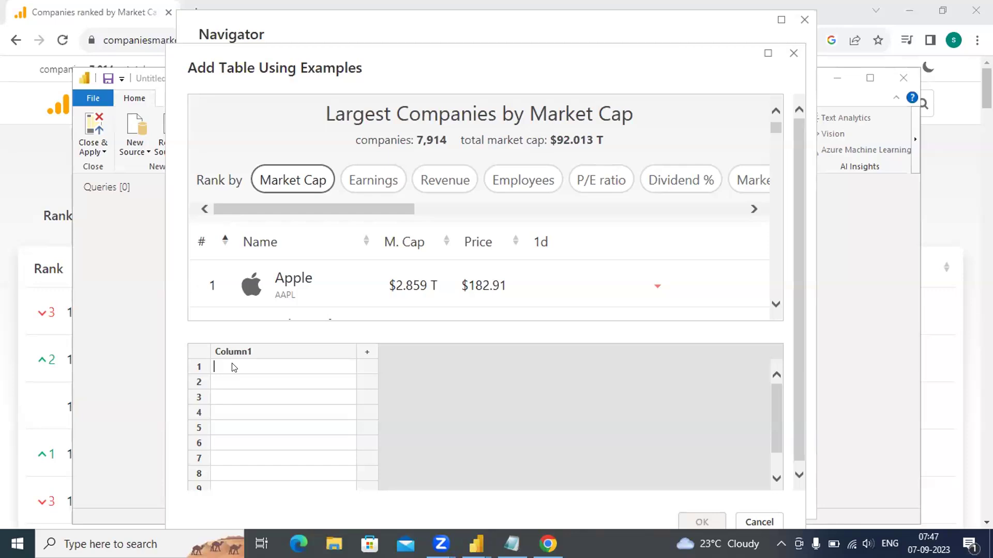
text(appl)
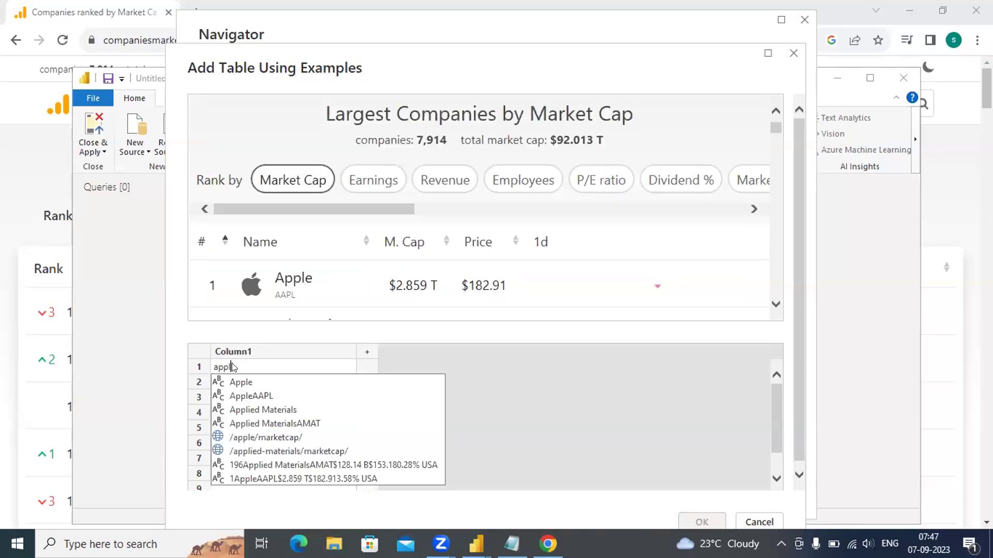
text(e)
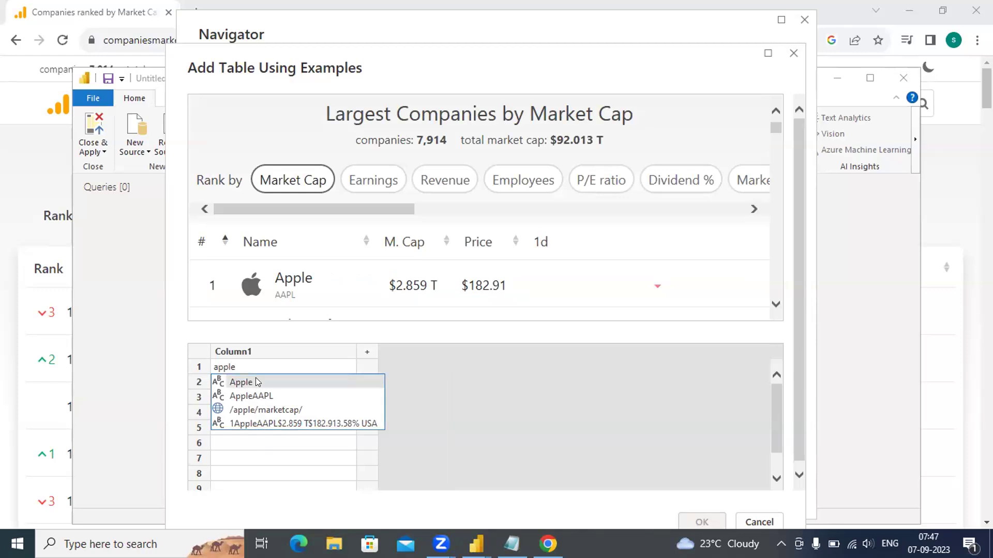
click(255, 381)
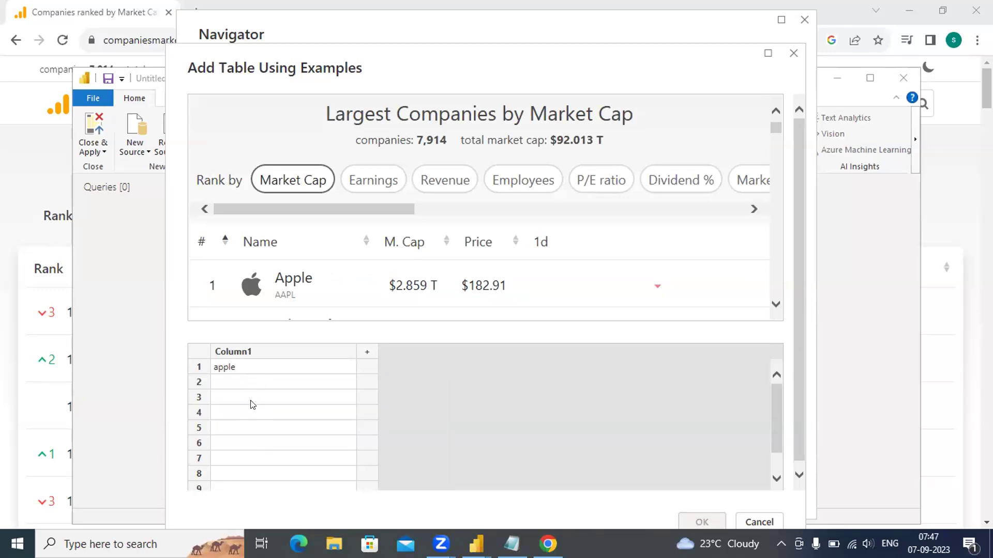
click(258, 388)
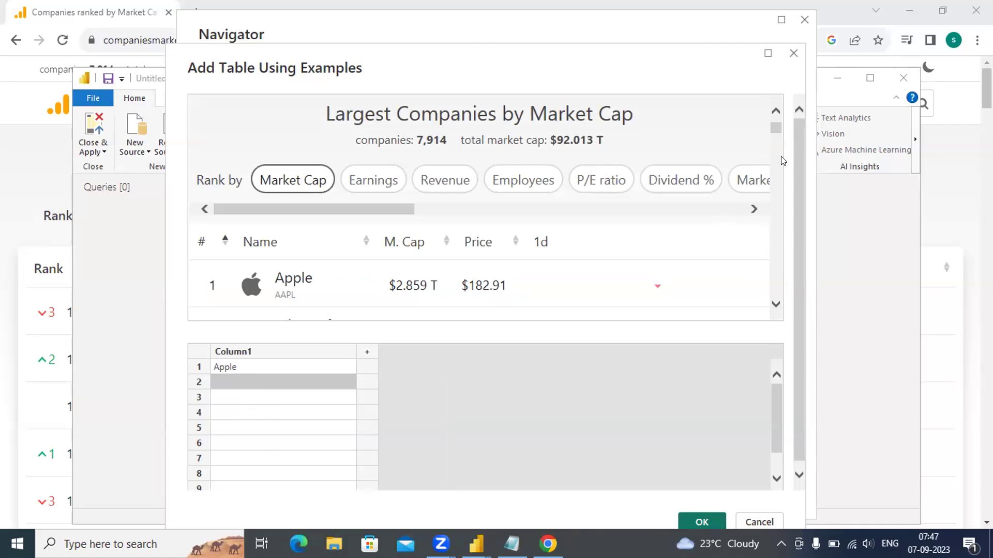
scroll(775, 302, down, 3)
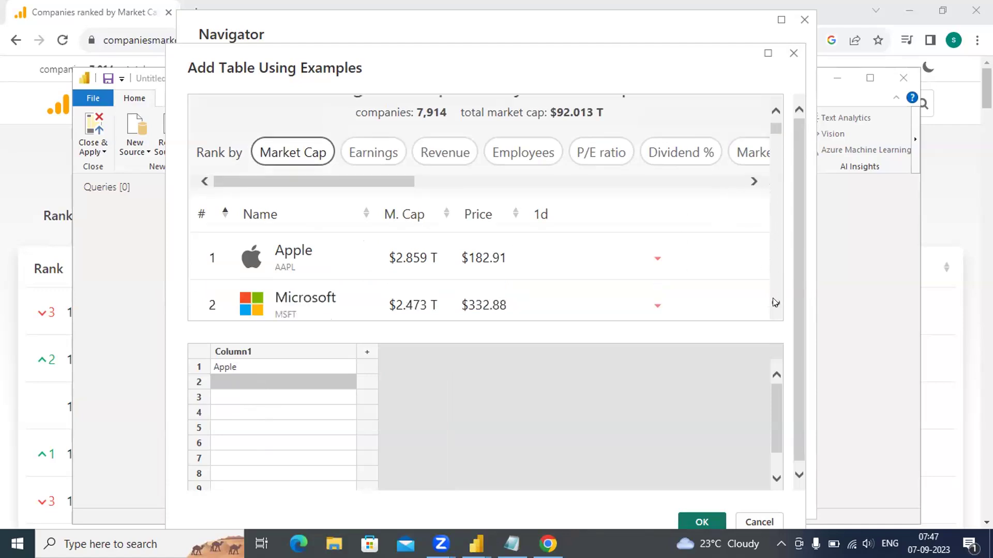
double_click(227, 382)
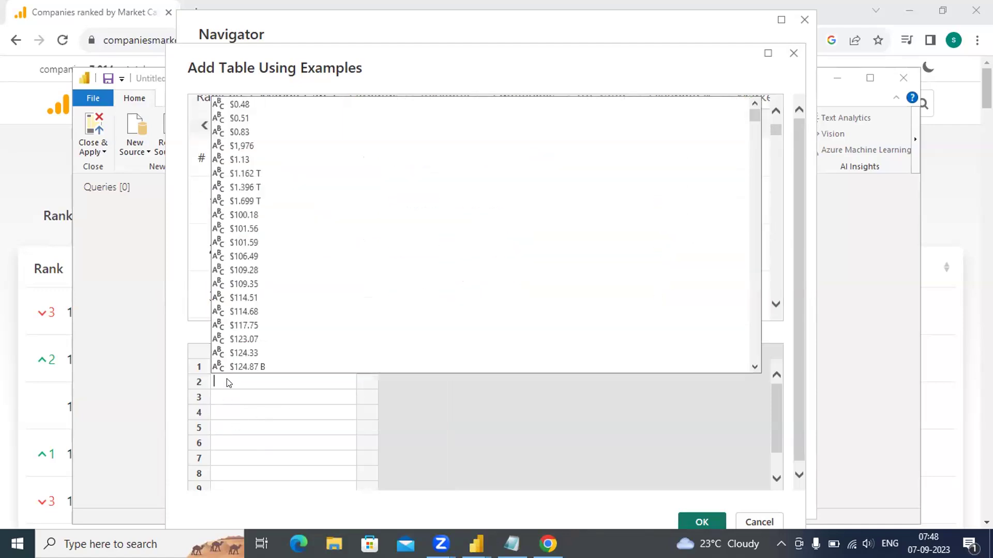
text(micro)
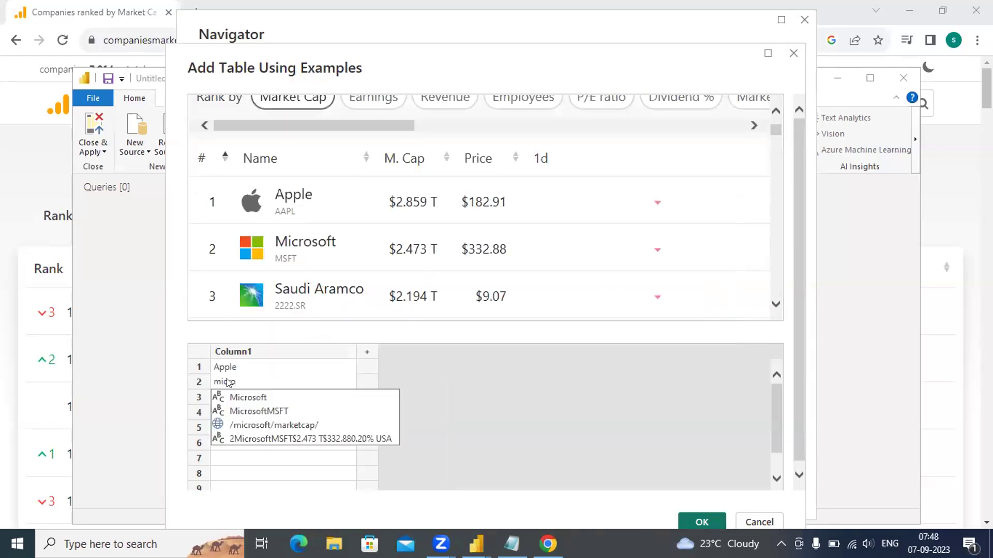
click(261, 398)
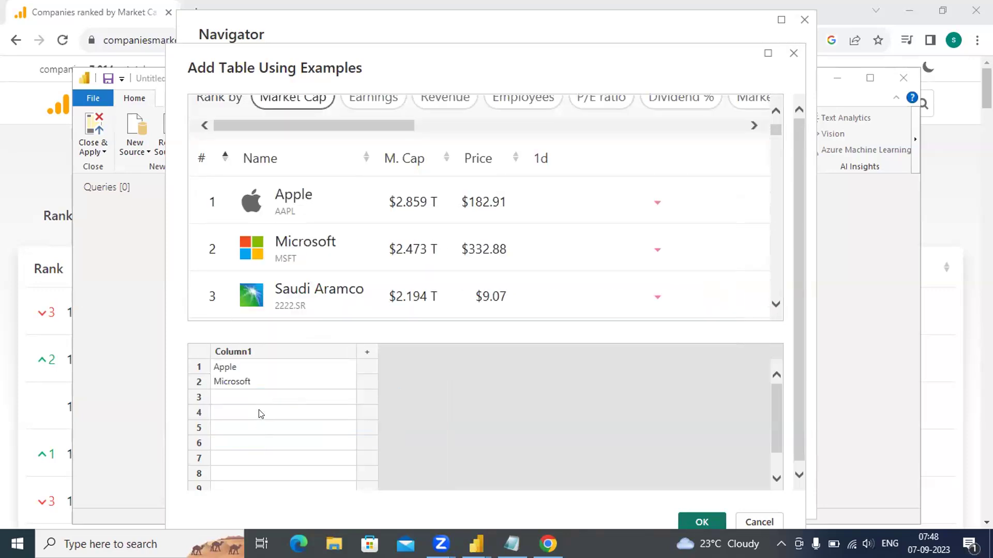
click(252, 403)
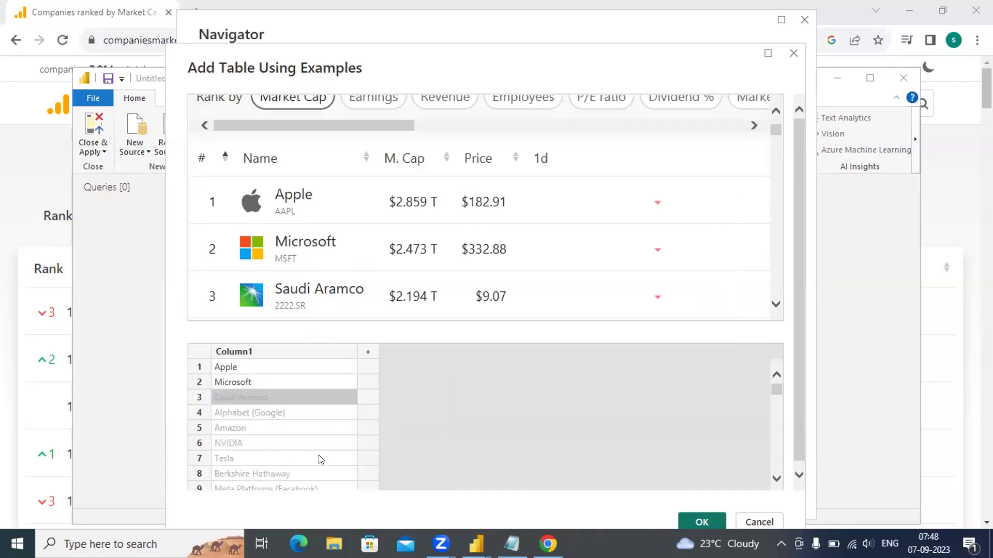
Look through the company names filled in from the examples and close the examples table without adding it
click(775, 479)
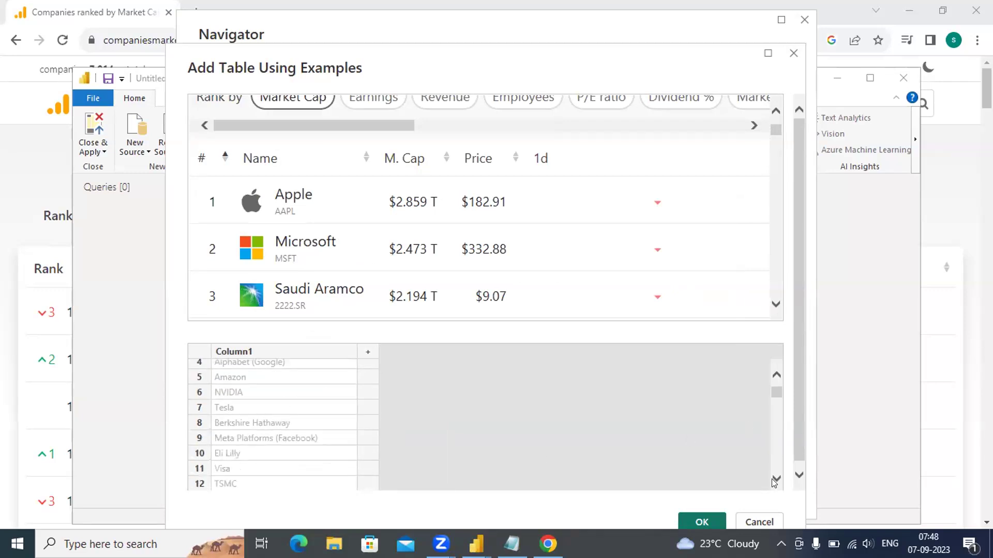
drag(775, 479, 772, 478)
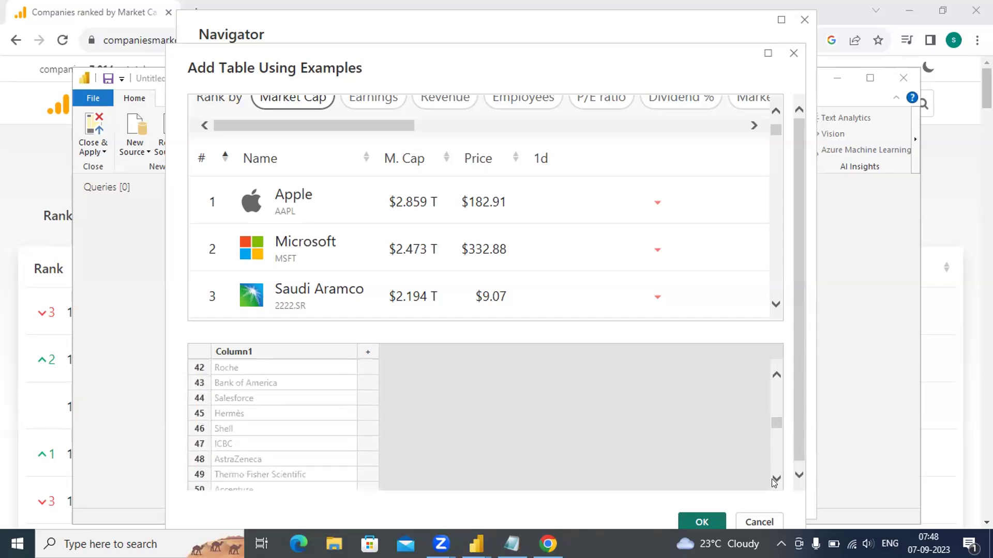
drag(772, 426, 774, 386)
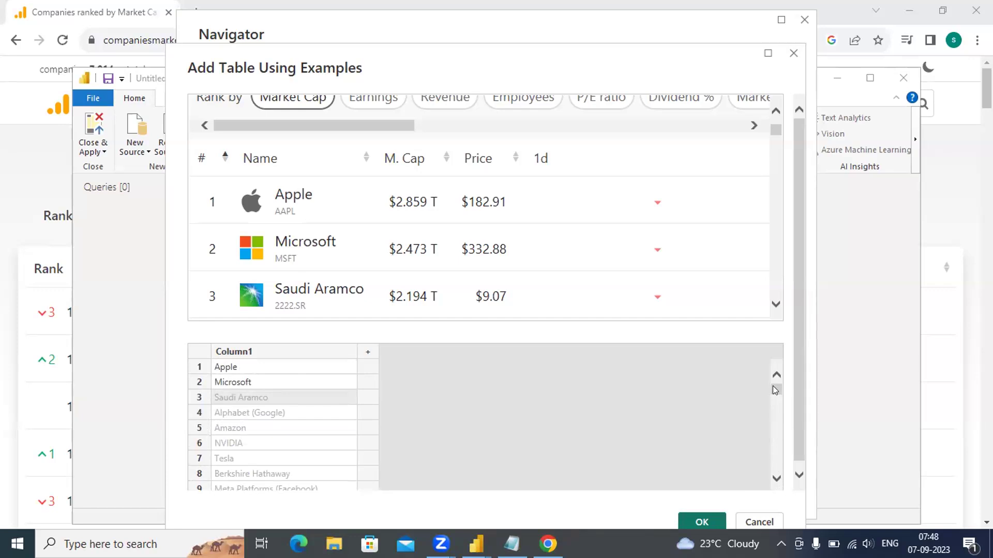
click(794, 54)
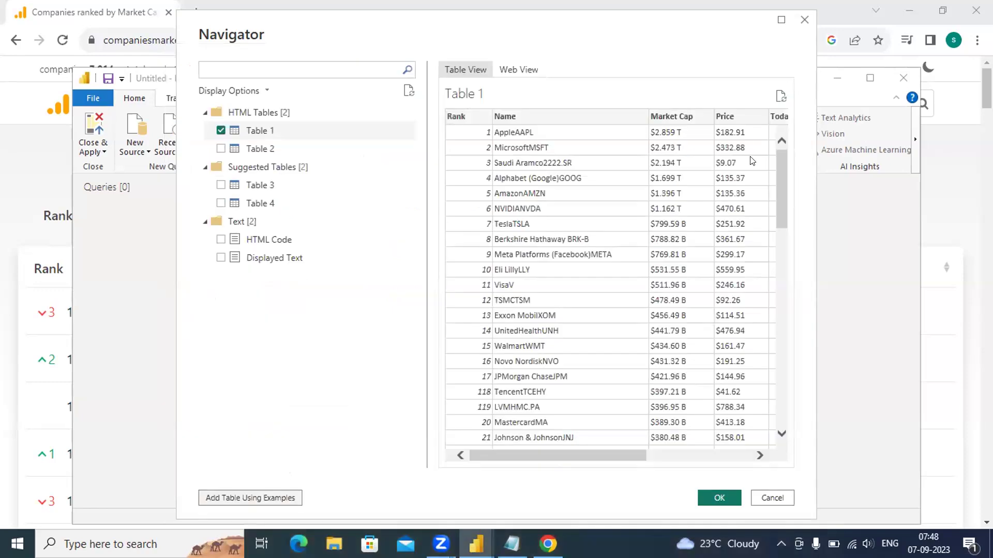
Import Table 1 into the Power Query Editor and look through its loaded rows
click(719, 498)
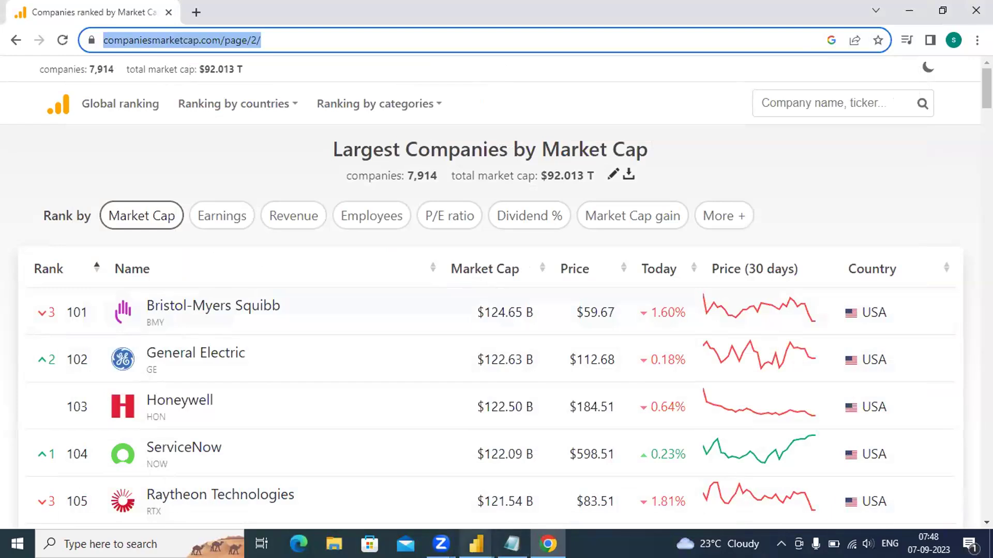
mouse_move(477, 544)
click(538, 482)
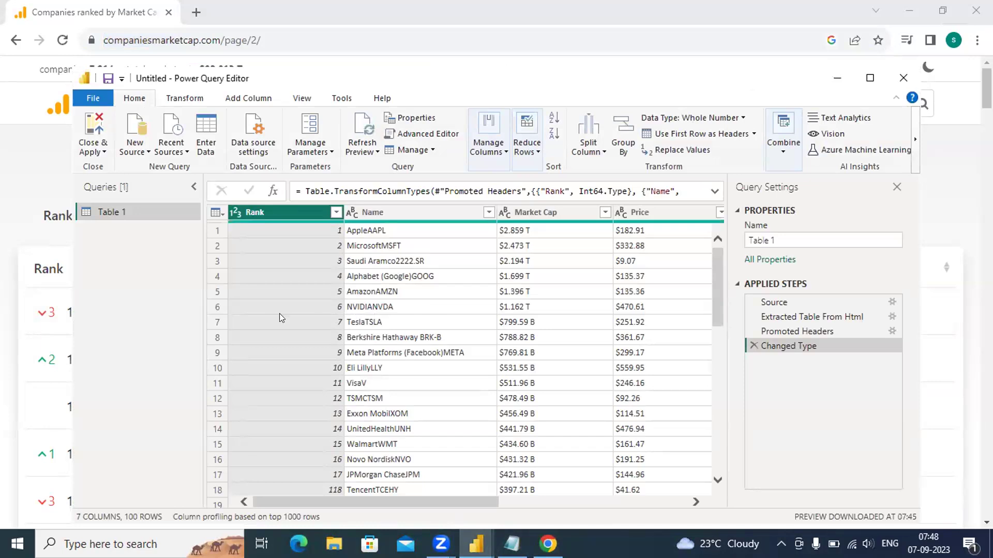
drag(713, 267, 706, 448)
click(706, 448)
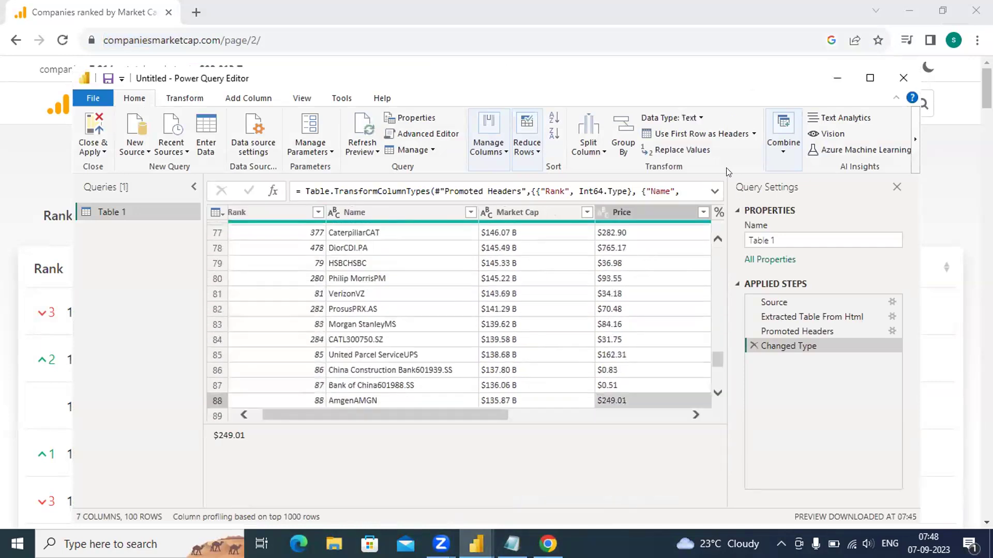
Maximize the Power Query Editor and create a new parameter named Page
click(861, 82)
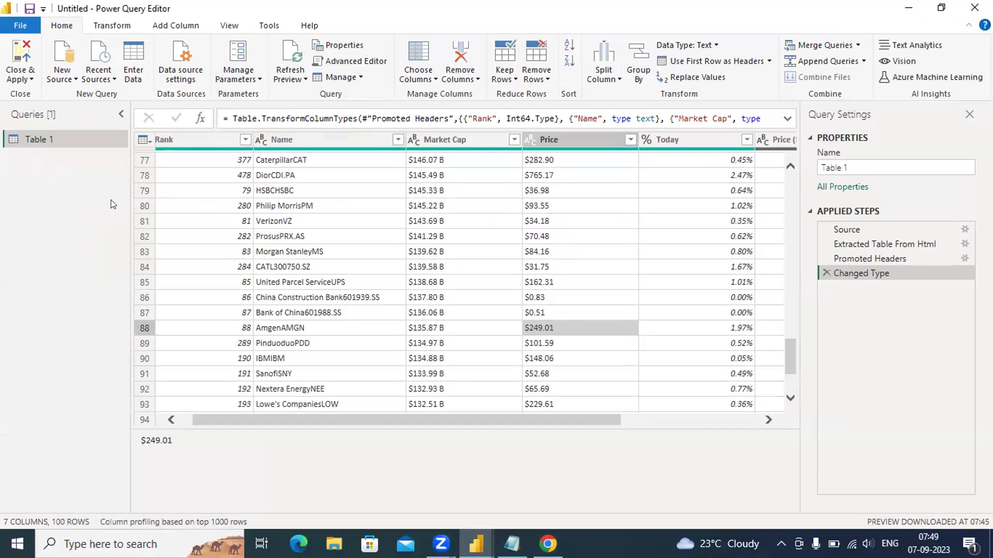
click(249, 83)
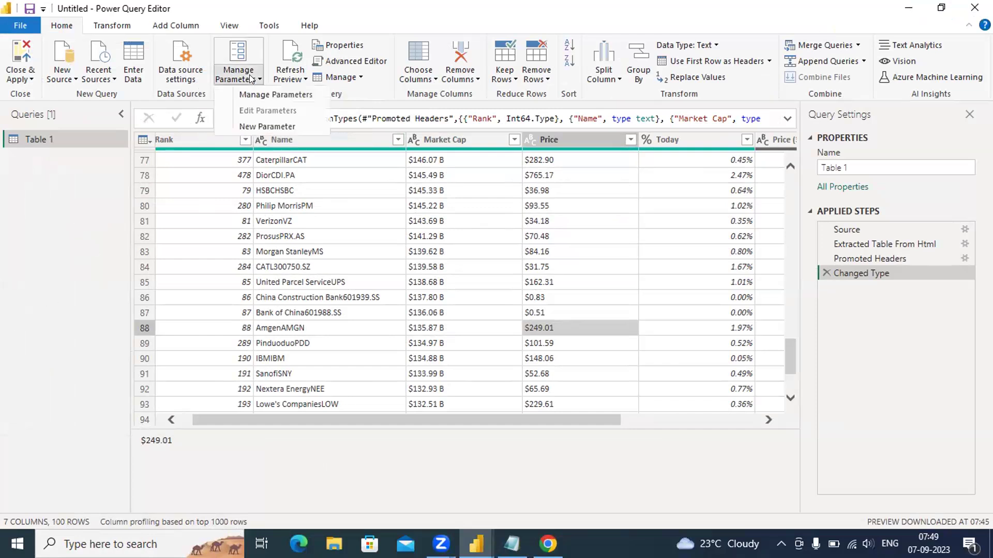
click(238, 127)
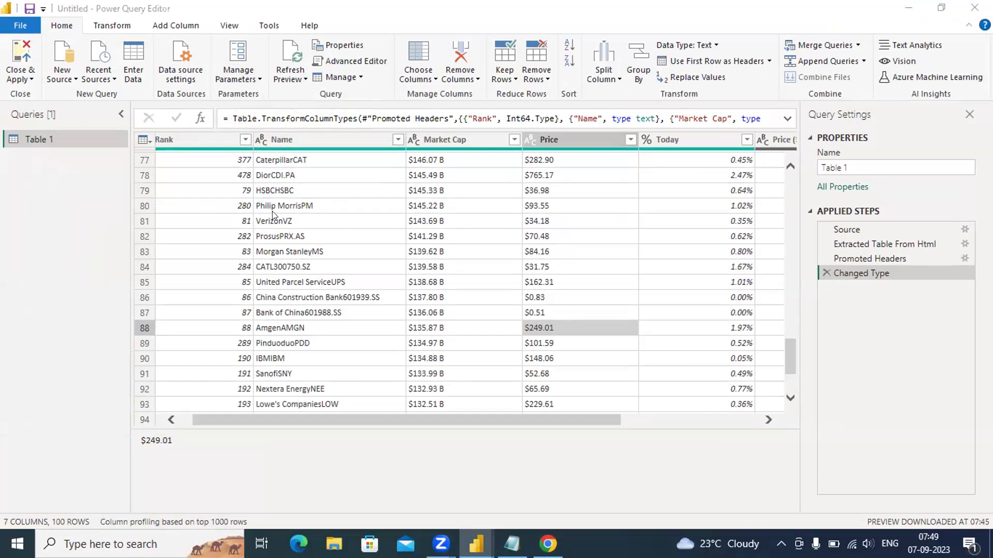
click(528, 128)
key(shift+Tab)
text(Page)
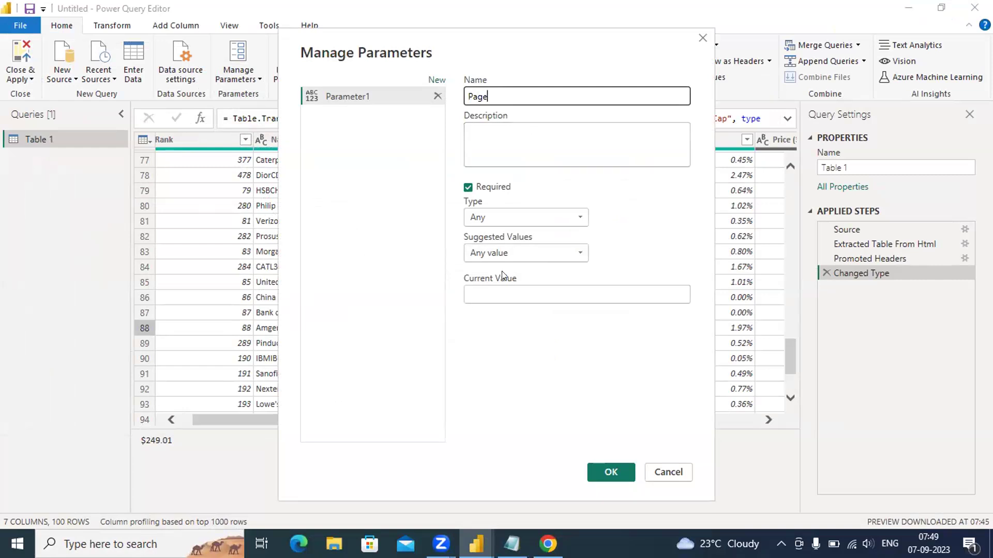
Give the Page parameter the Text type and a current value of 1, and confirm it
click(575, 253)
click(573, 217)
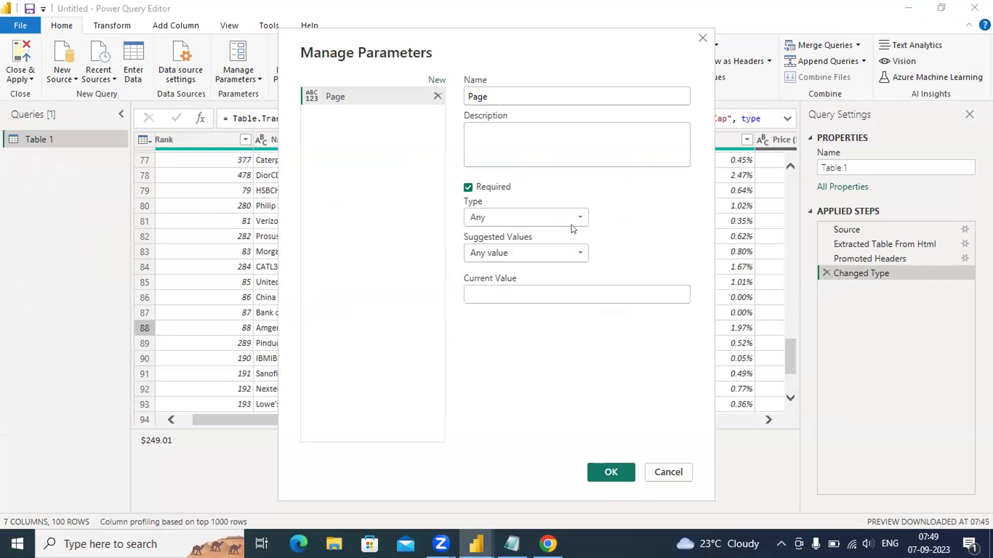
click(573, 216)
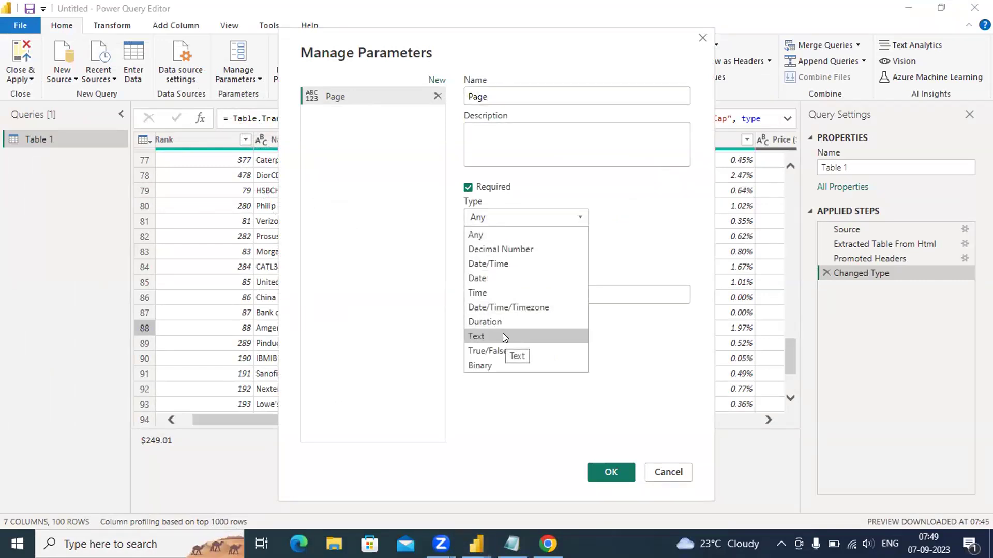
click(503, 333)
click(545, 292)
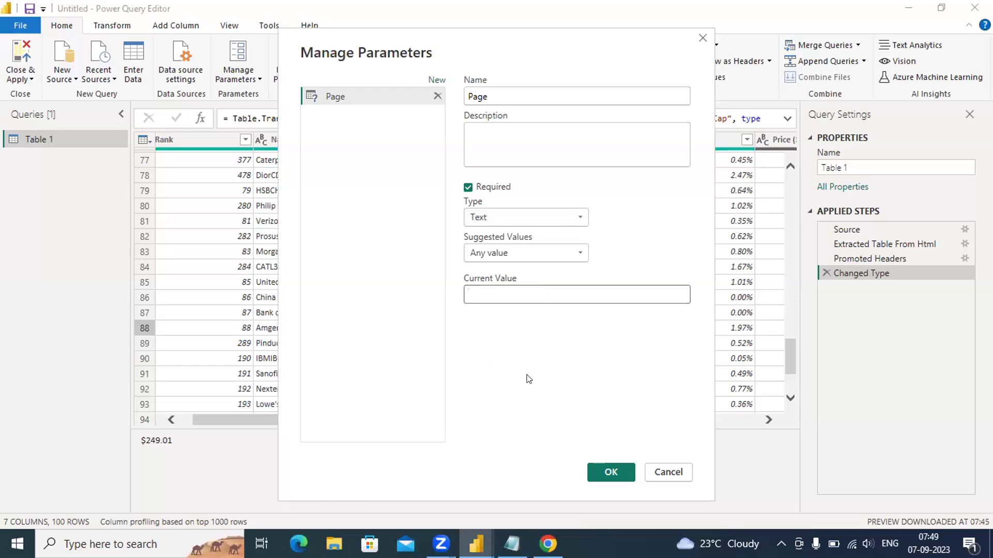
text(1)
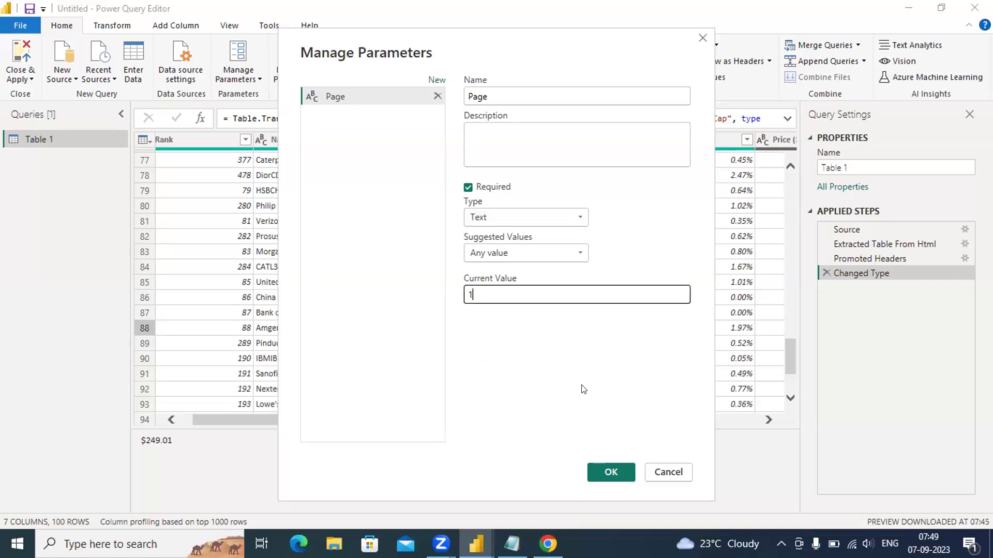
click(598, 470)
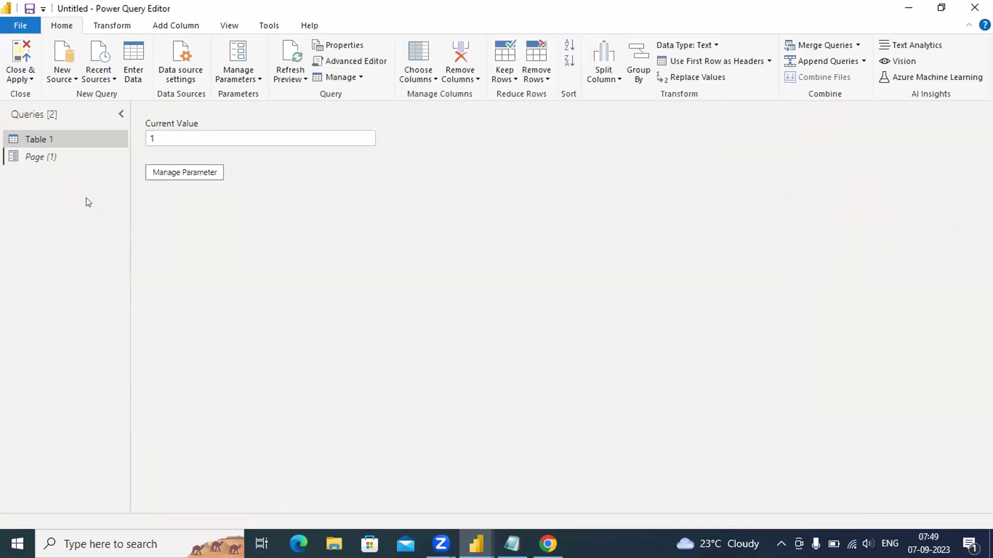
Re-enter 1 as the current value of the Page parameter
click(171, 139)
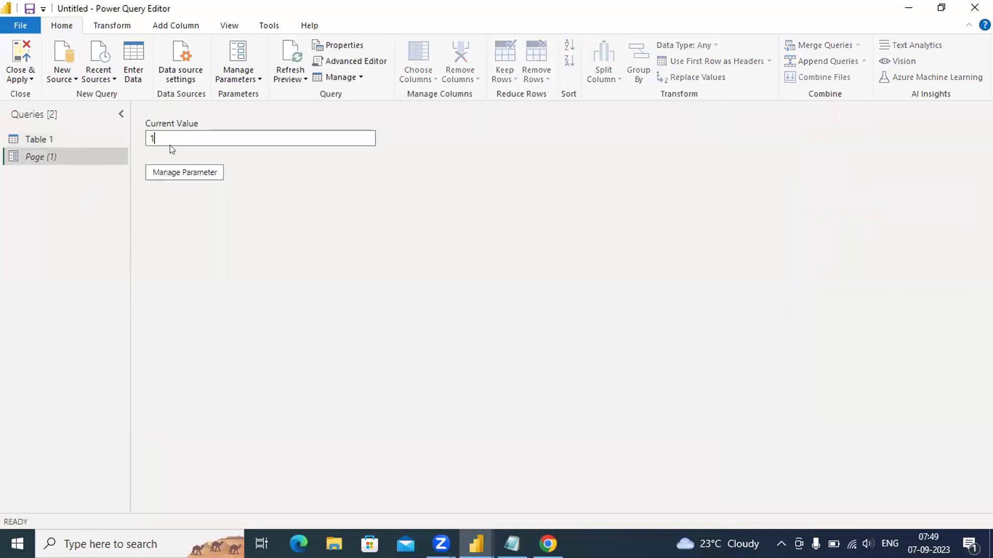
click(84, 182)
click(159, 137)
key(BackSpace)
text(1)
click(62, 185)
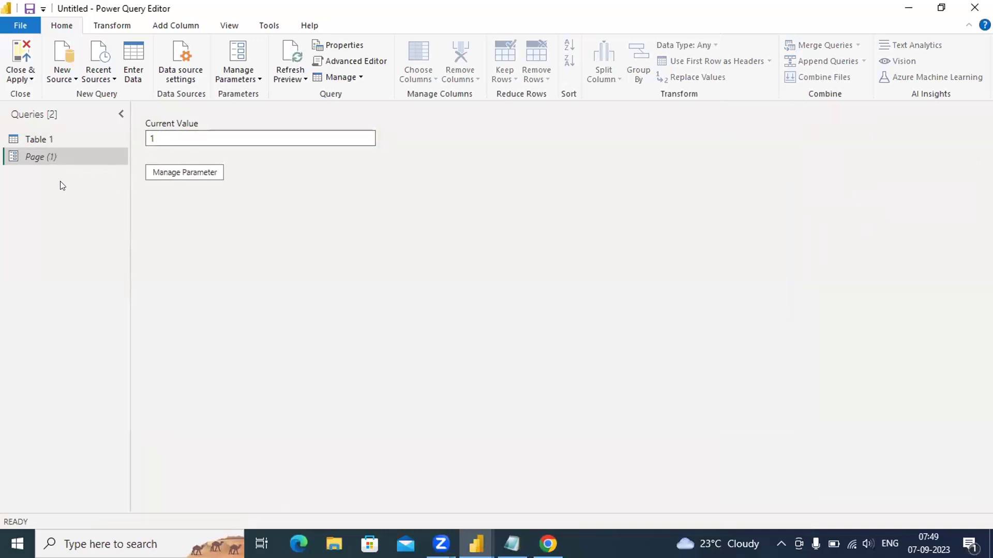
click(41, 139)
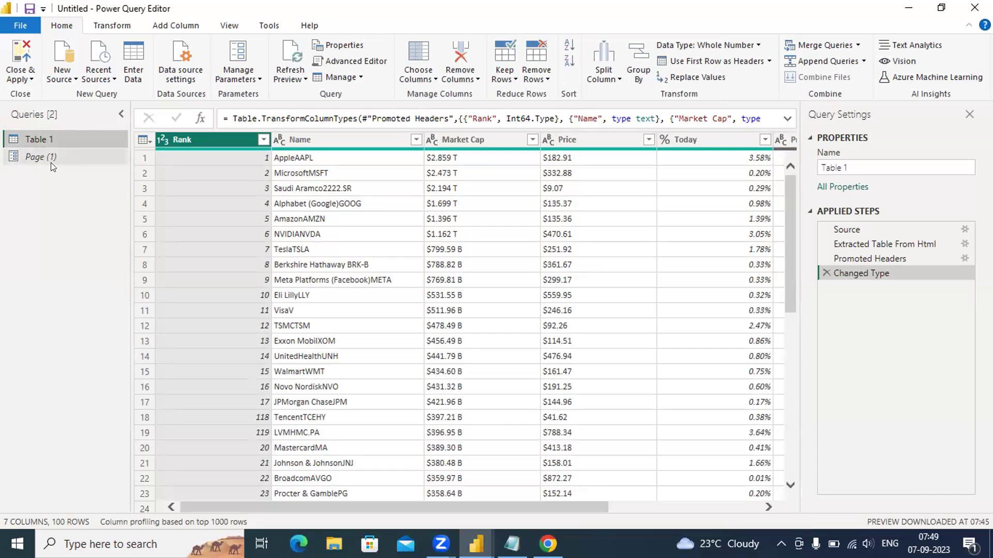
click(961, 228)
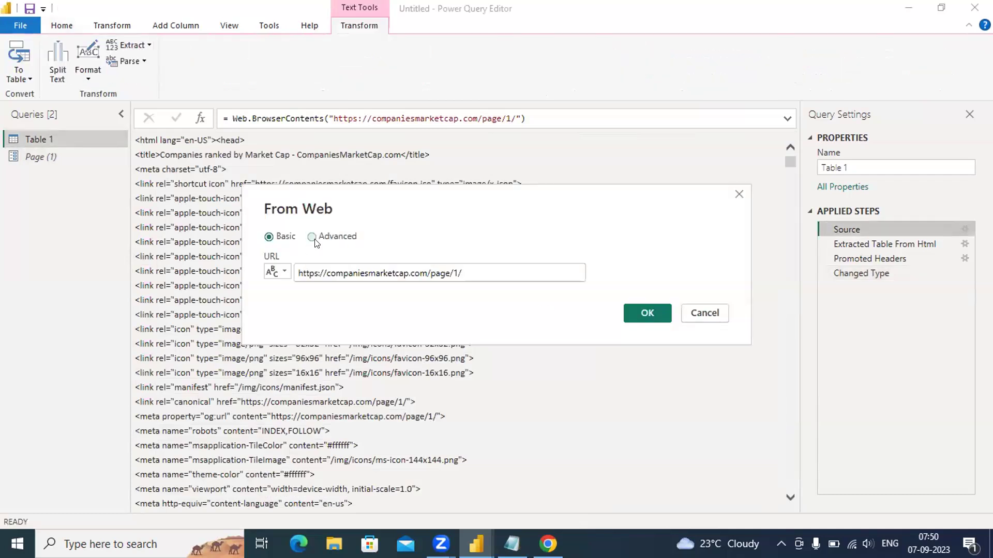
click(313, 237)
click(448, 278)
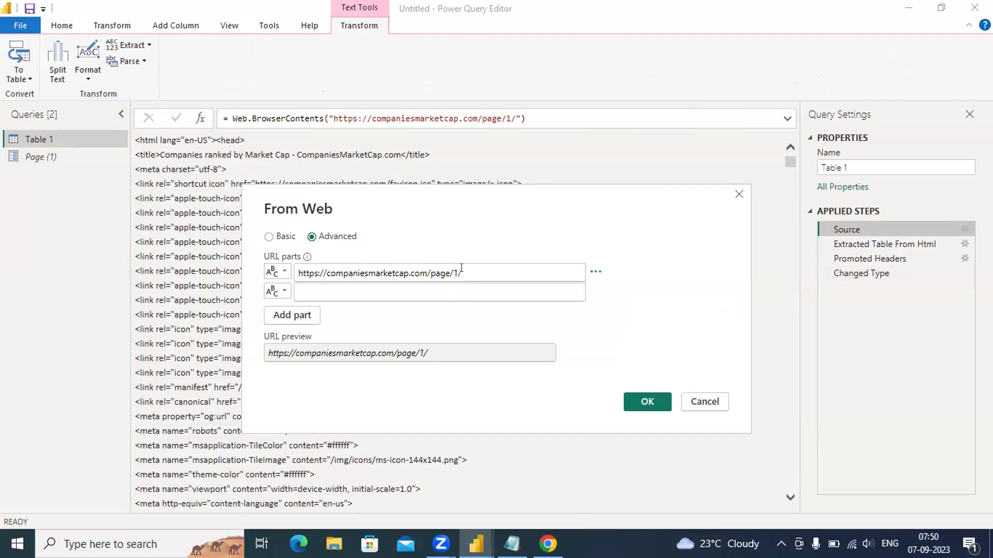
click(285, 291)
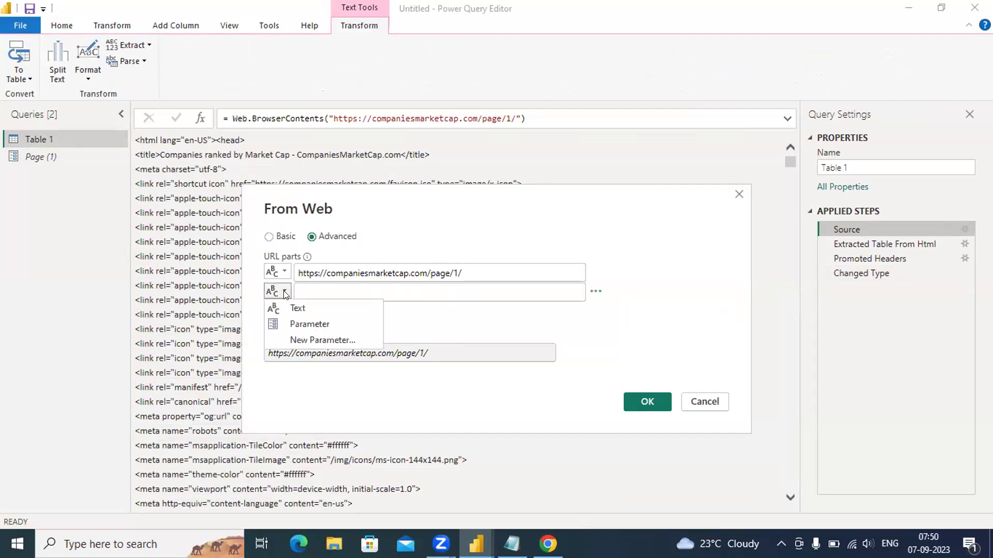
click(305, 323)
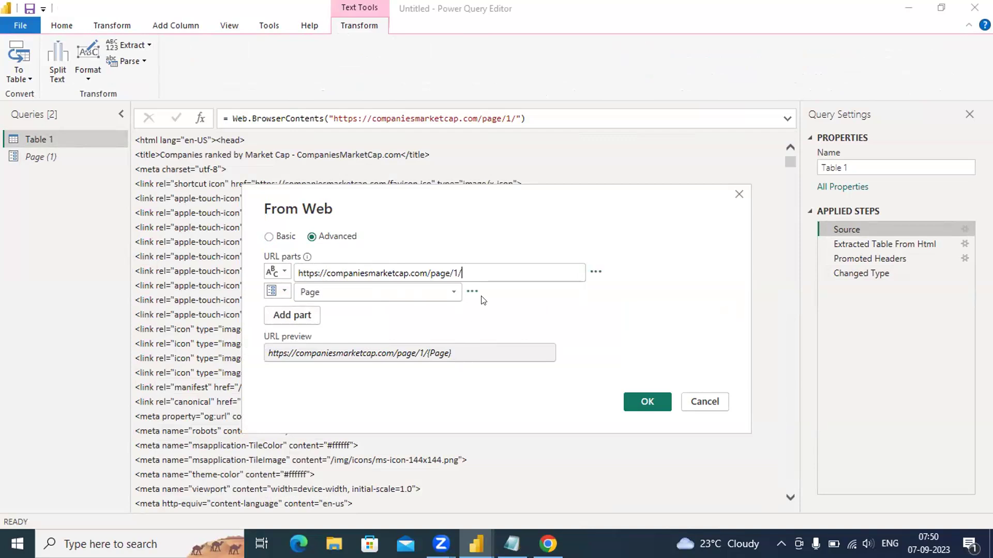
key(BackSpace)
key(BackSpace)
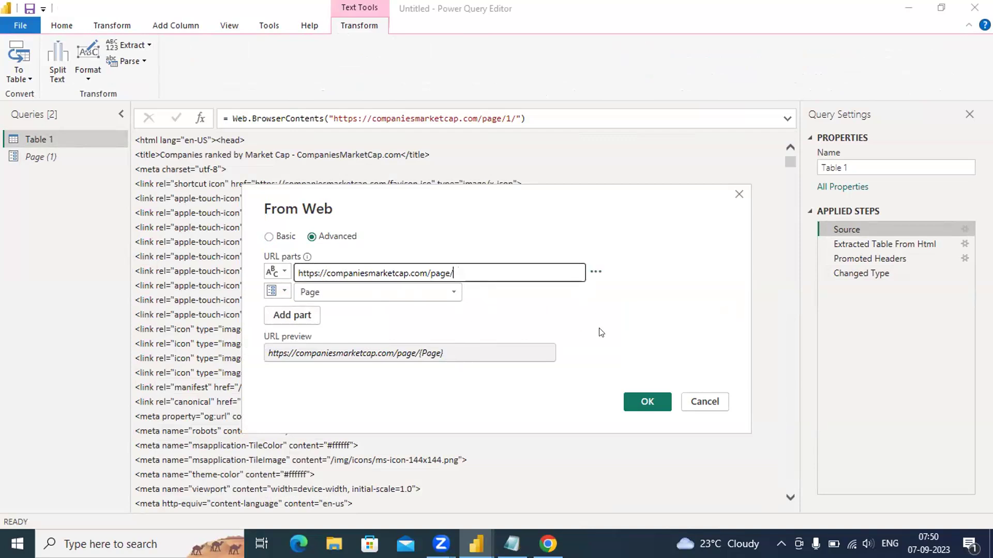
click(640, 400)
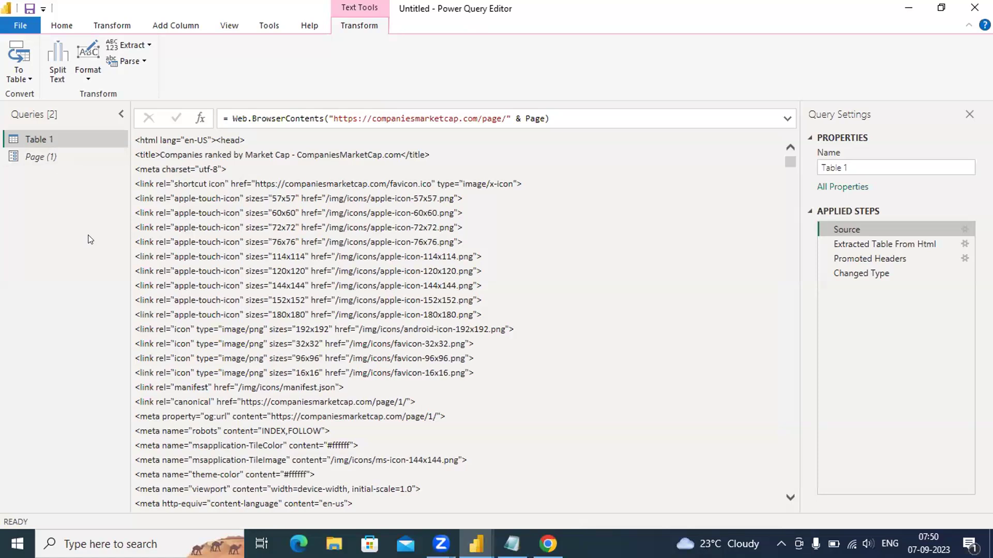
Set the Page parameter's current value to 2 and check the rows loaded in Table 1
click(50, 158)
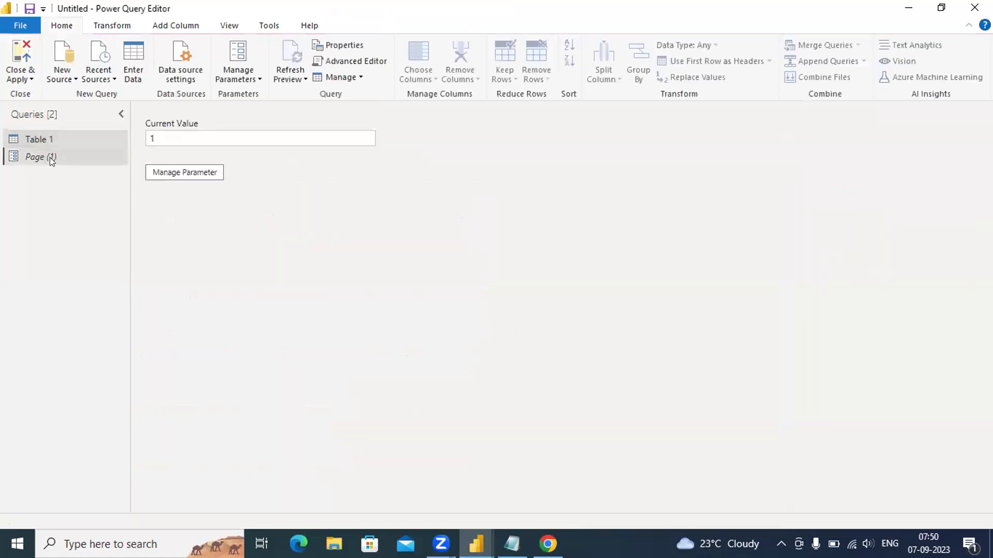
click(174, 134)
key(BackSpace)
text(2)
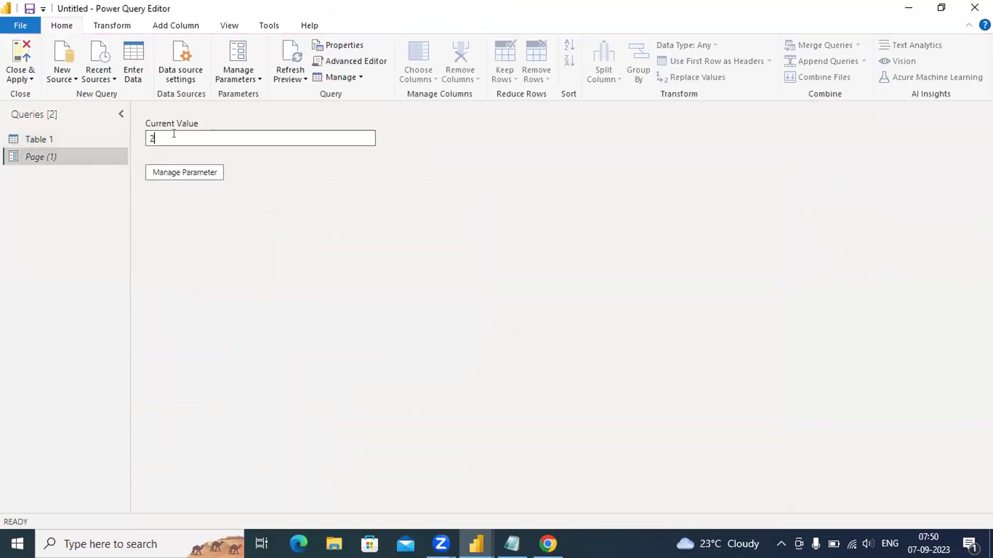
click(77, 205)
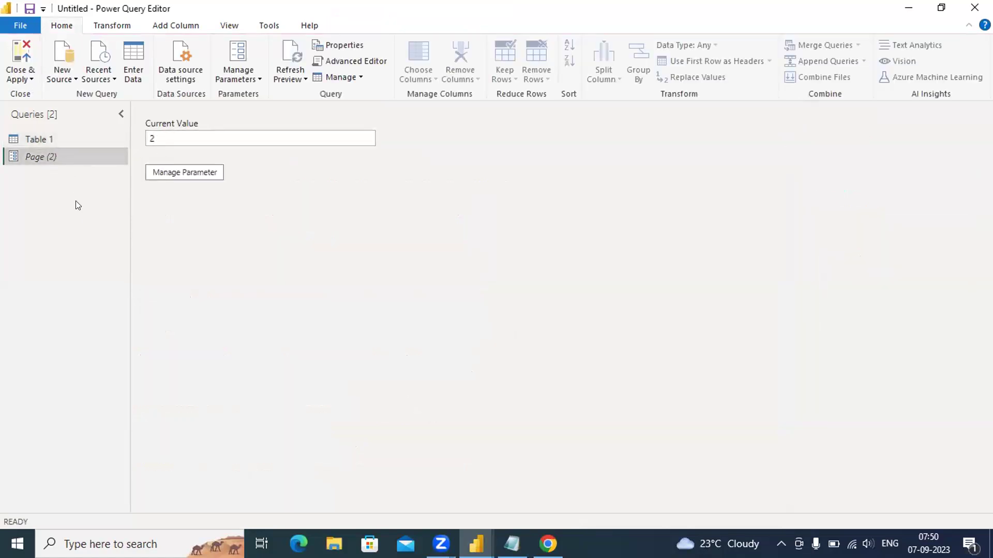
click(54, 145)
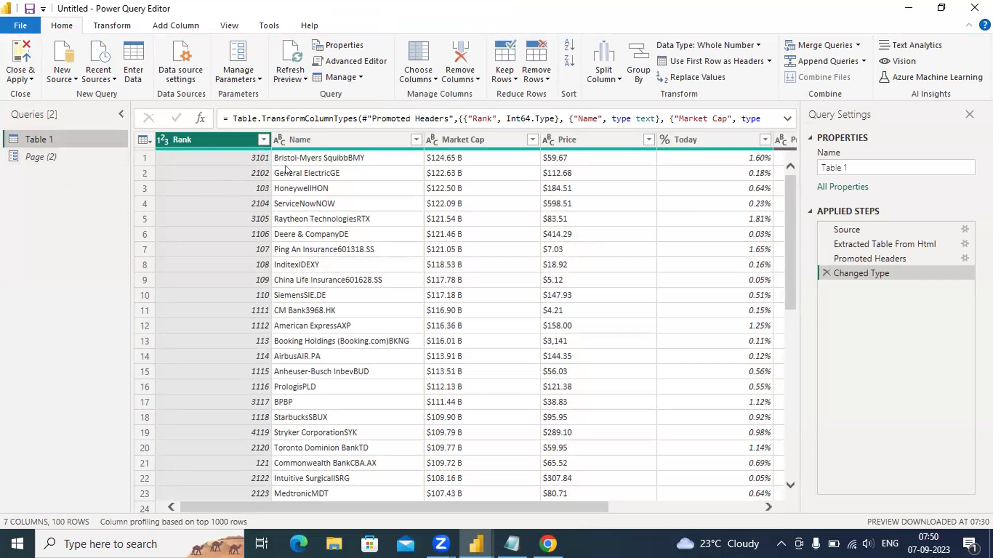
Set the Page parameter's current value to 3 and check the reloaded Table 1
click(60, 158)
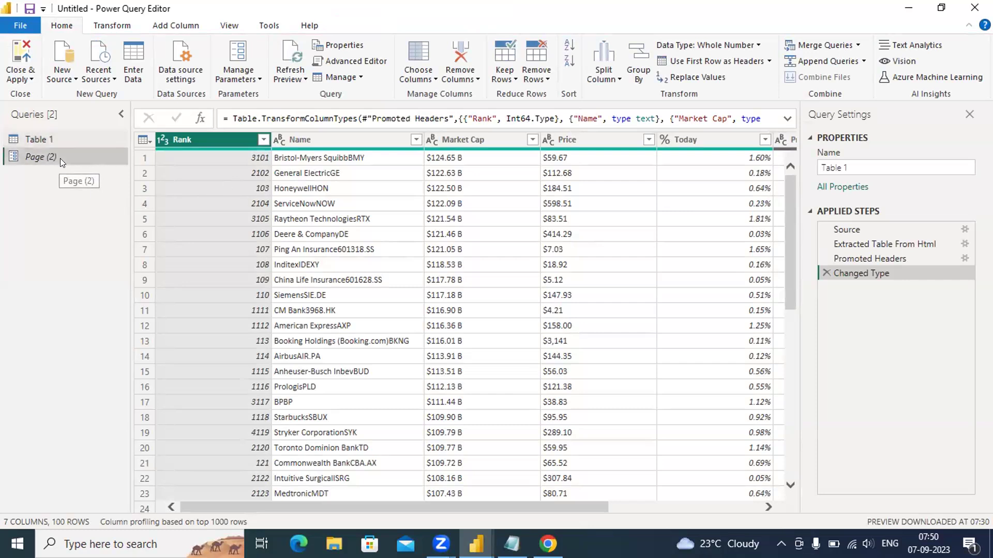
key(BackSpace)
text(3)
key(Return)
click(49, 136)
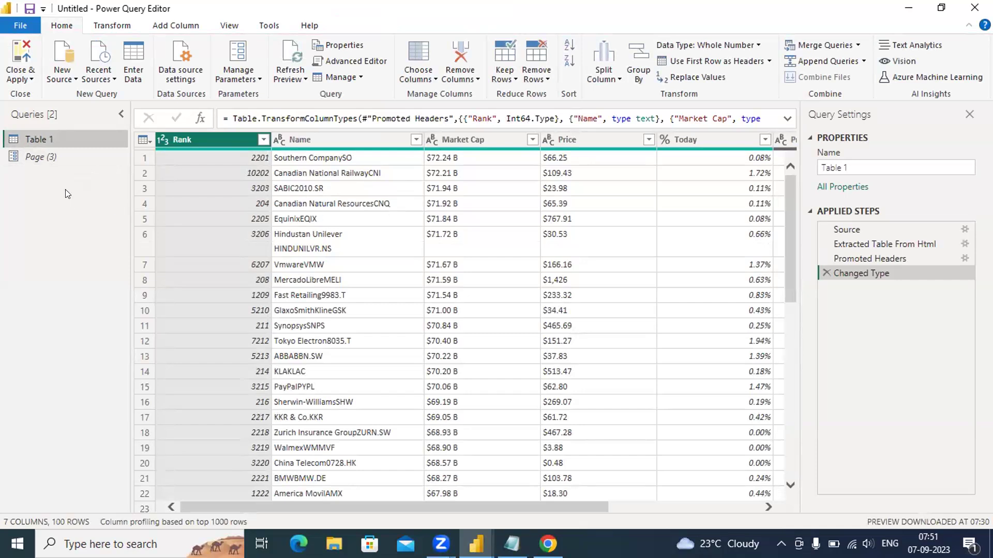
Create a function named 100 best comapnies from the Table 1 query
right_click(41, 141)
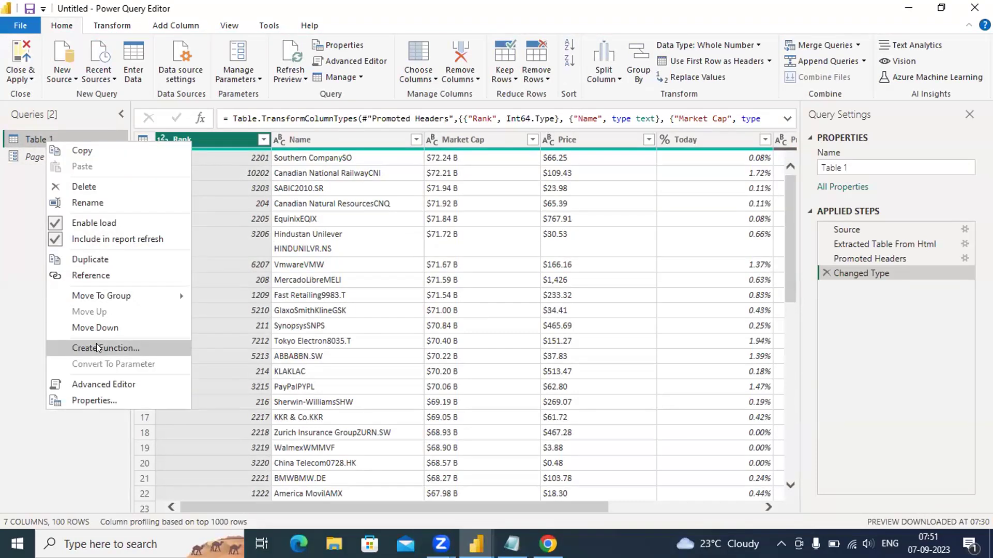
click(8, 299)
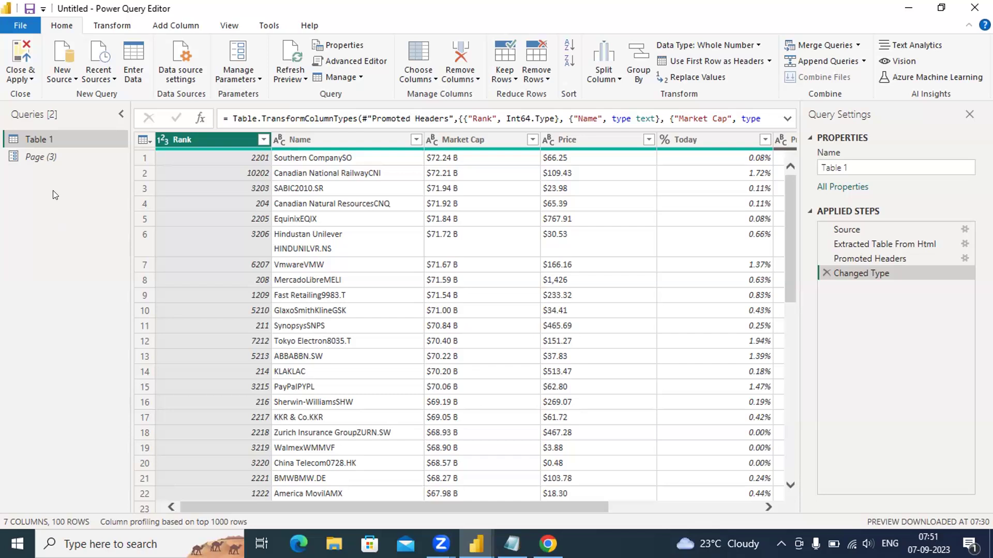
right_click(46, 140)
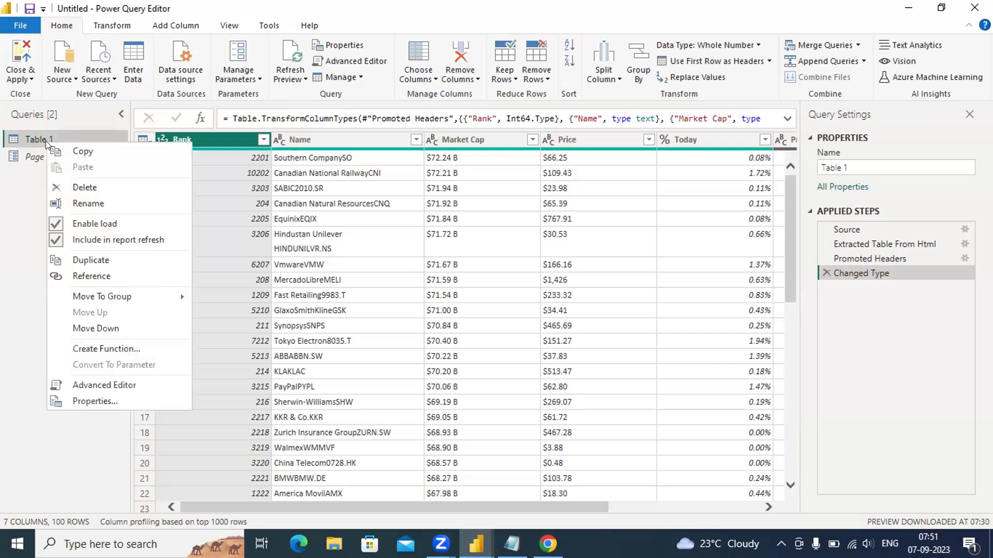
click(105, 349)
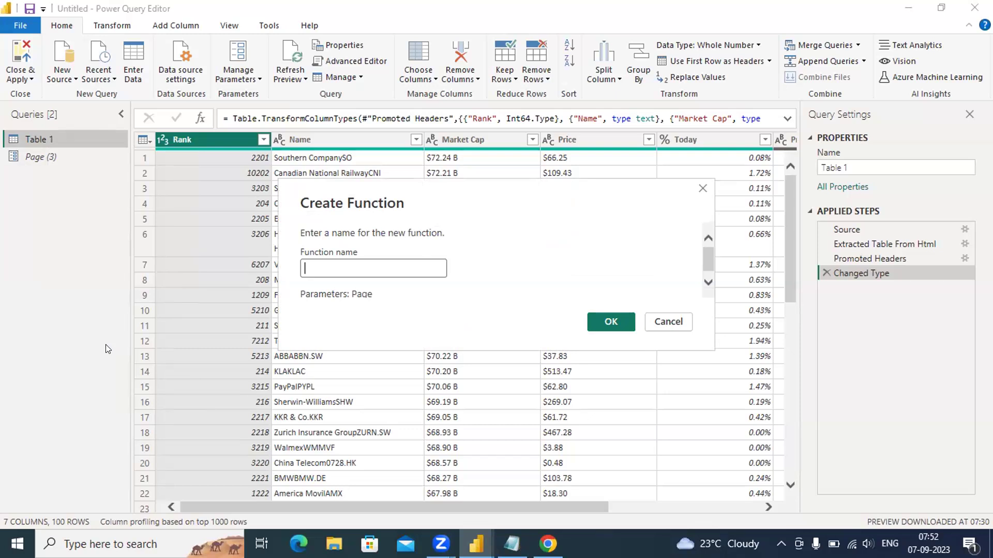
text(100 best com)
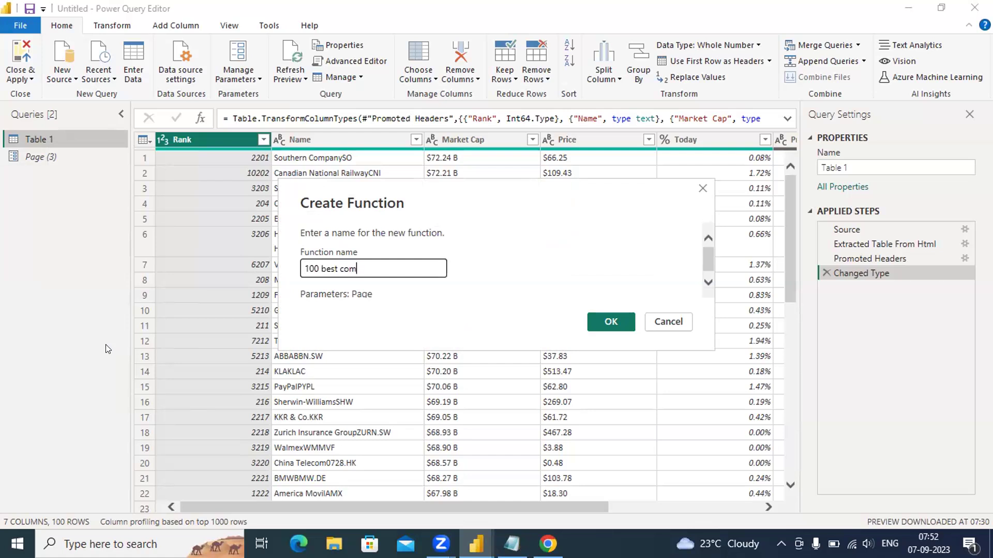
text(apnies)
click(593, 322)
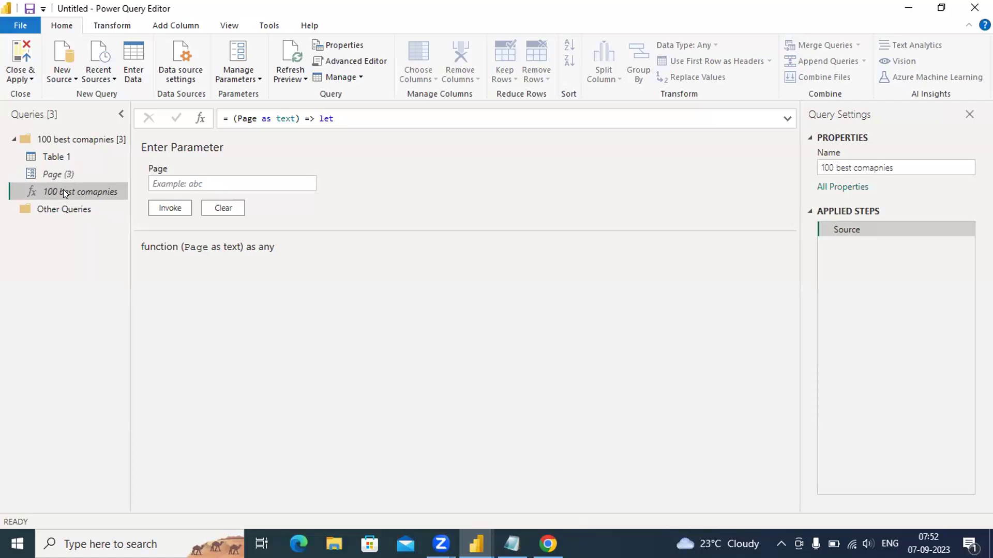
click(787, 118)
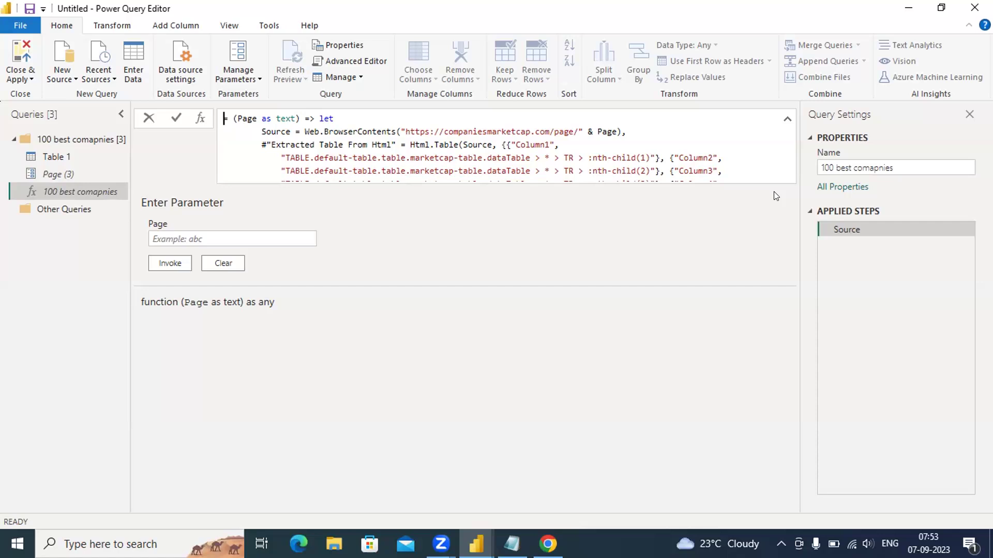
right_click(61, 192)
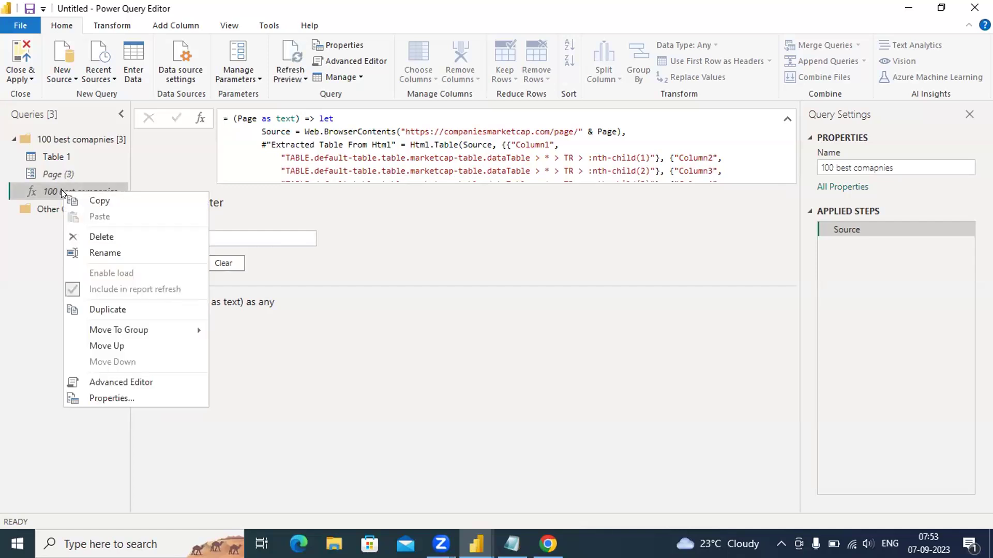
click(47, 284)
click(159, 29)
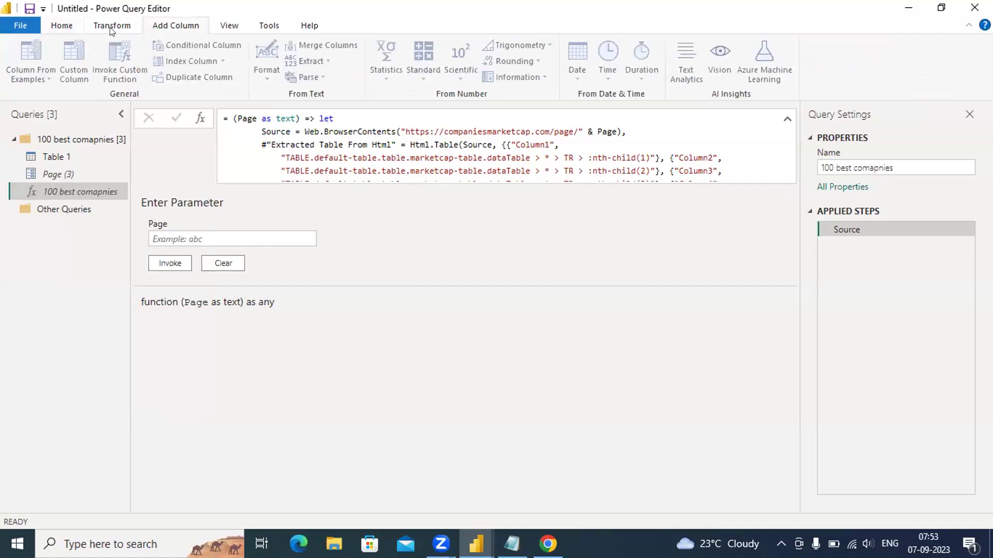
click(61, 26)
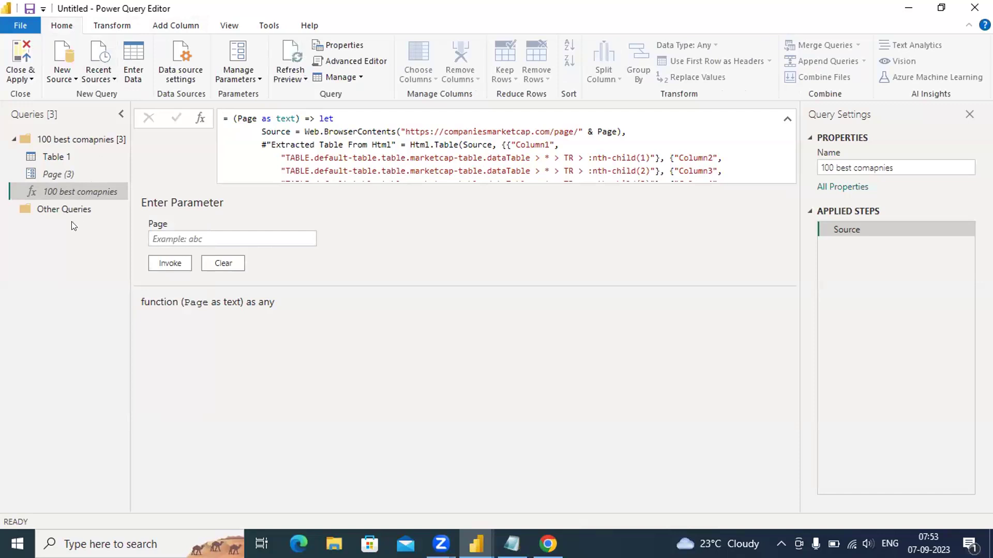
right_click(61, 192)
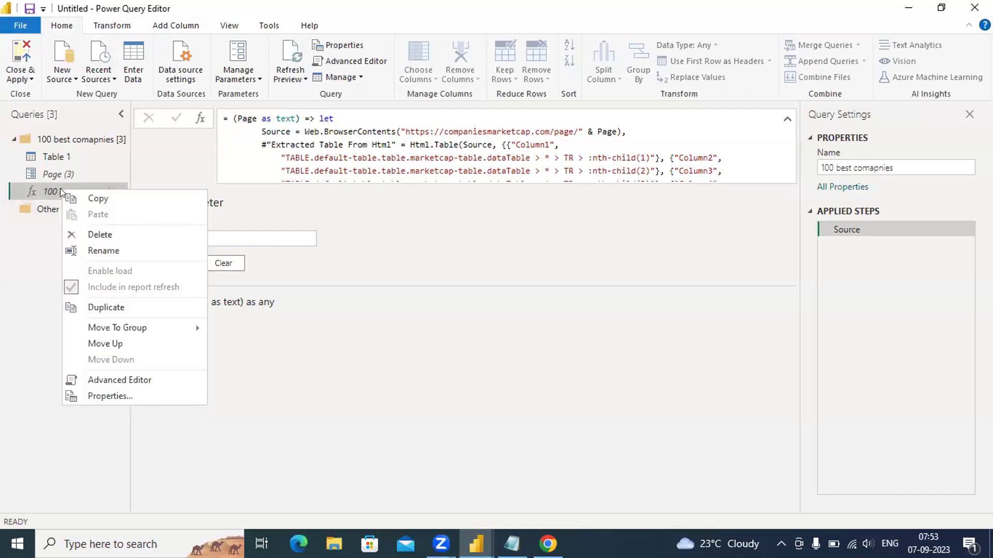
click(46, 245)
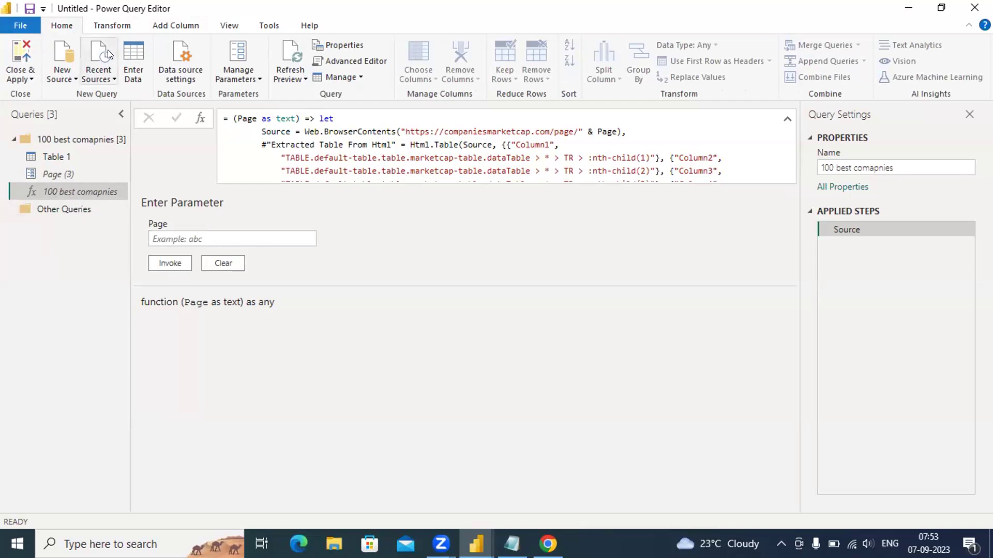
right_click(66, 192)
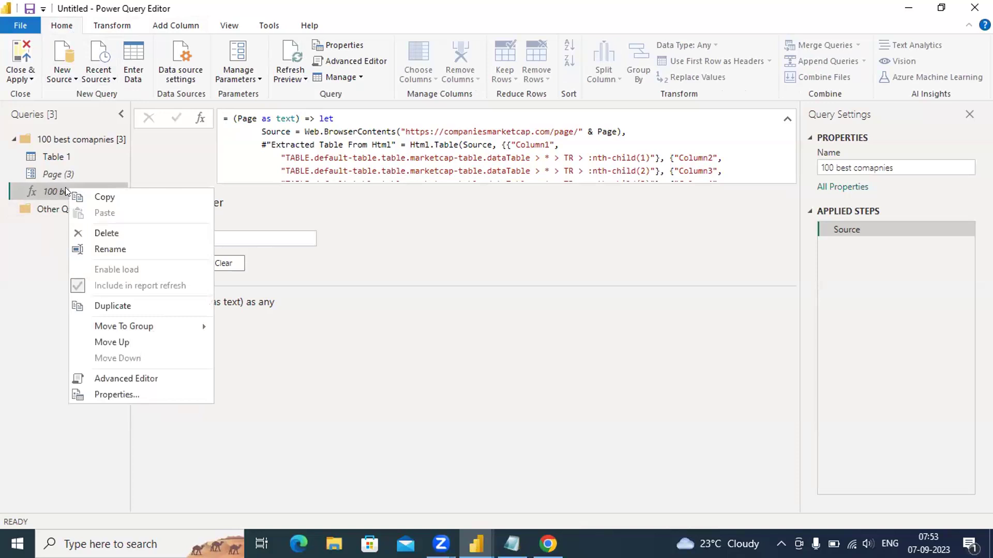
Add a blank query with the list formula {1..100} and check the total company count on the companiesmarketcap.com page in Chrome
click(75, 78)
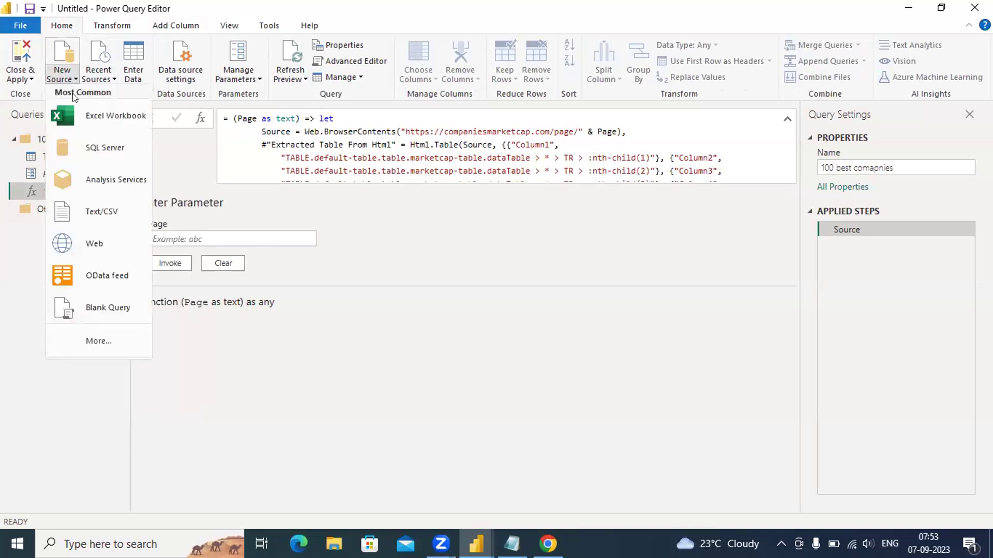
click(112, 308)
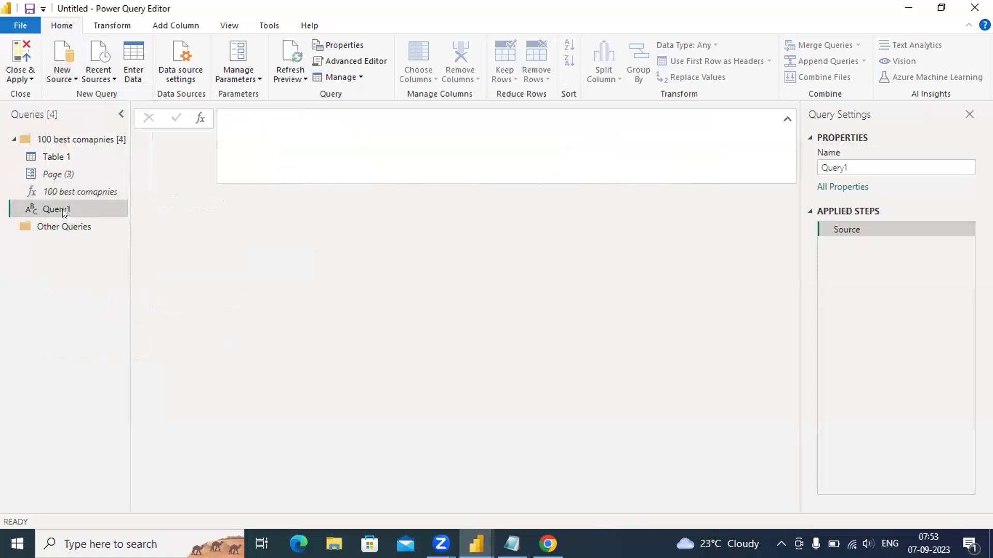
click(236, 121)
text(=)
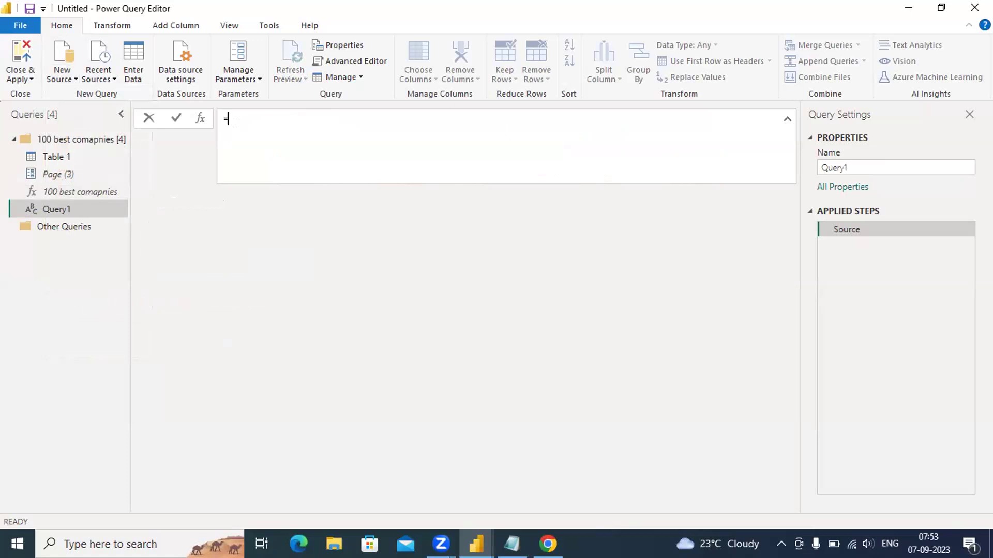
text({1..100)
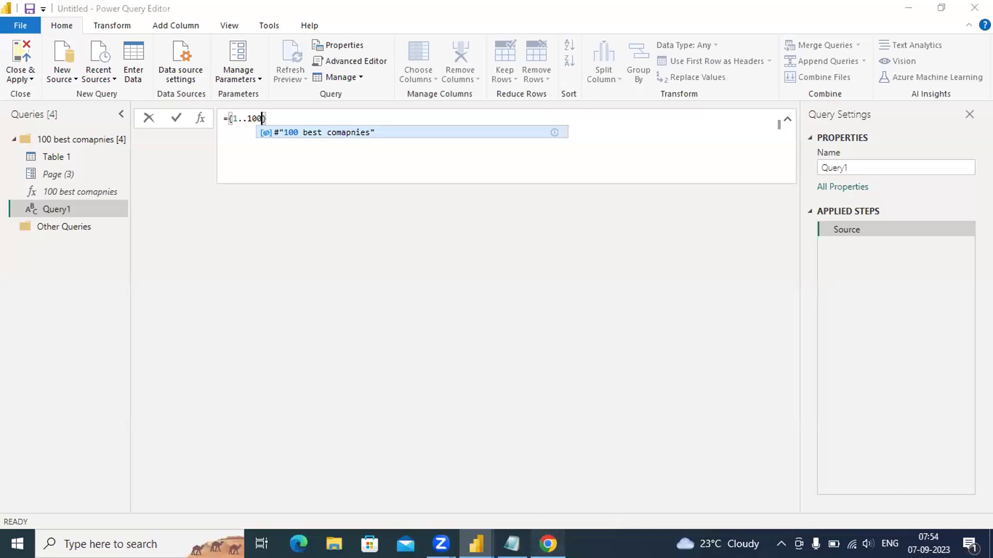
click(549, 544)
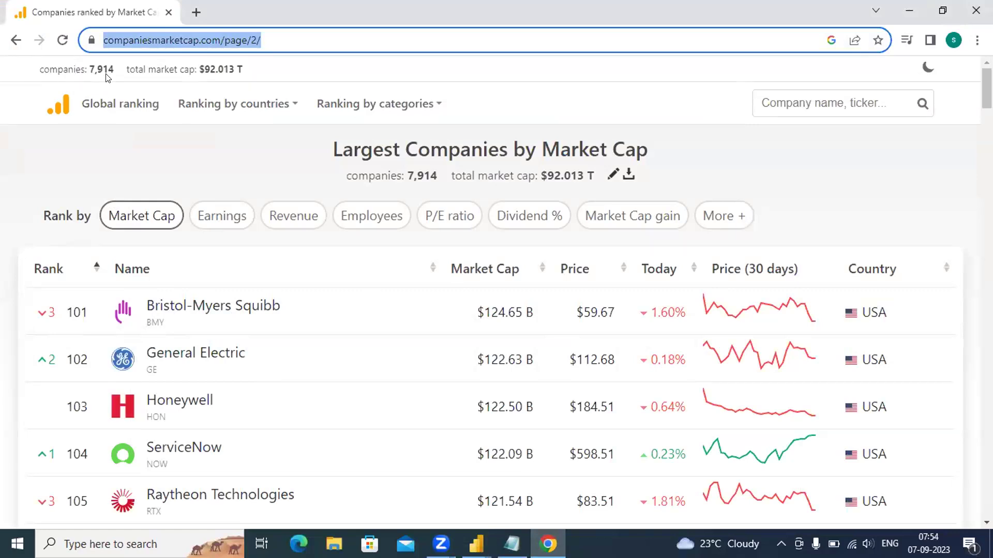
click(910, 12)
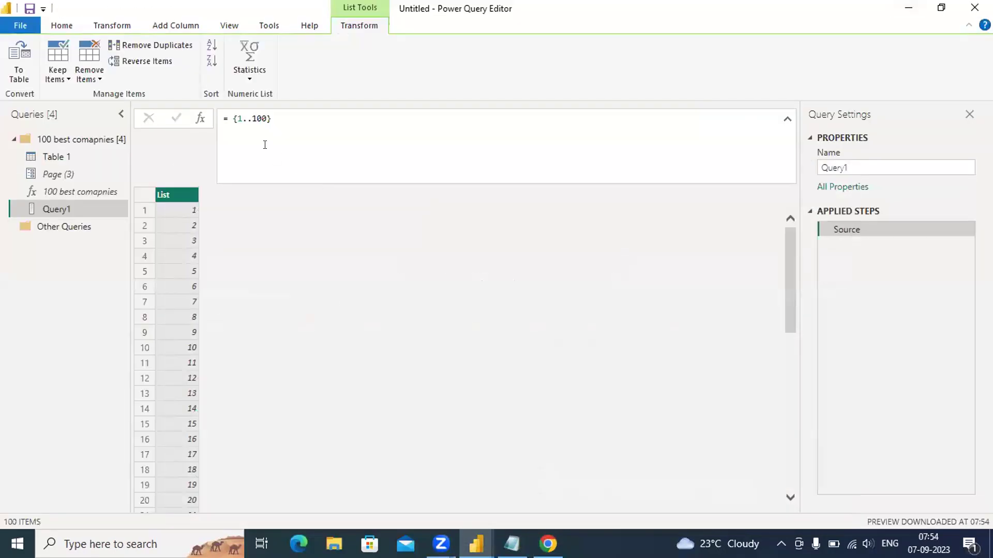
Change the list formula of Query1 to {1..80}
click(265, 119)
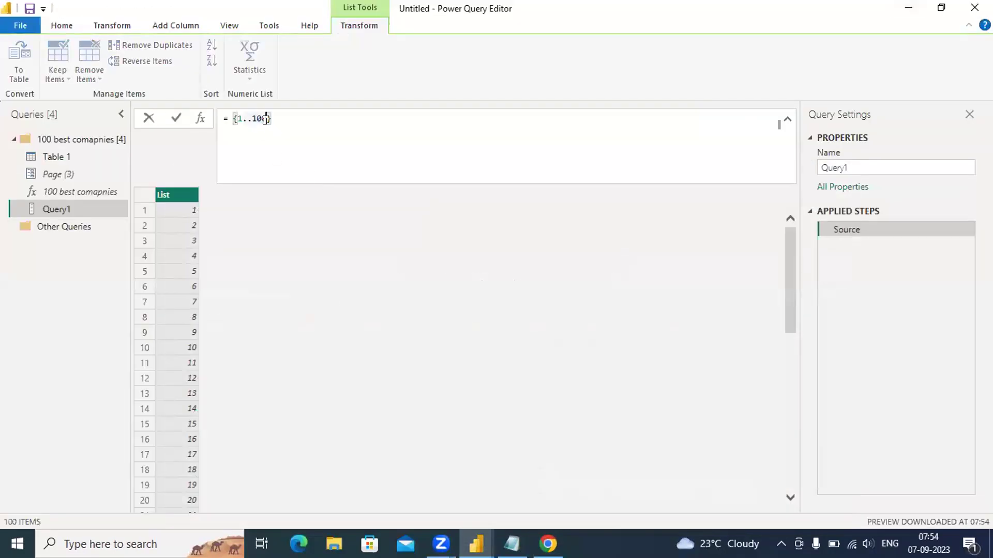
key(BackSpace)
key(BackSpace)
key(BackSpace)
text(80)
key(Return)
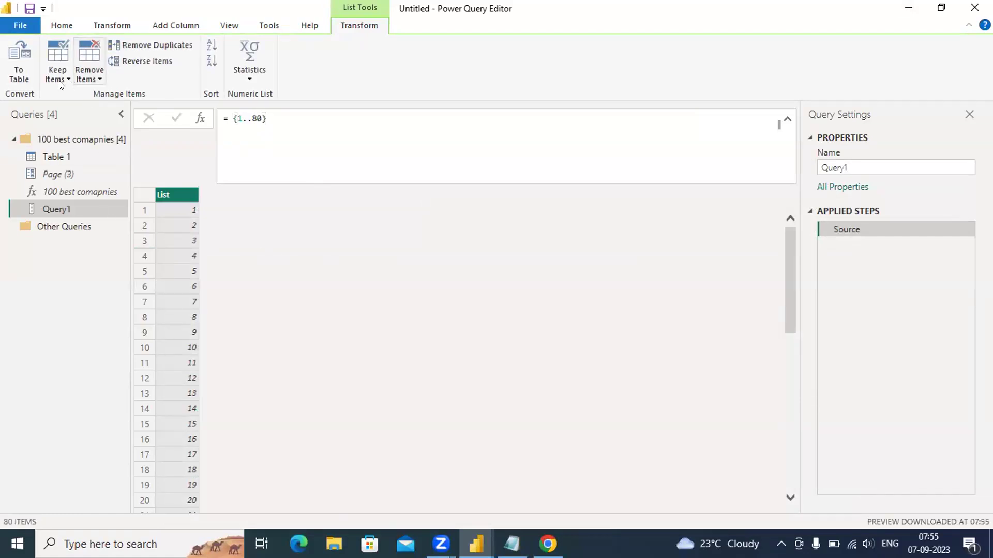
Convert the Query1 list to a table with no delimiter and set the data type of Column1 to Text
click(22, 62)
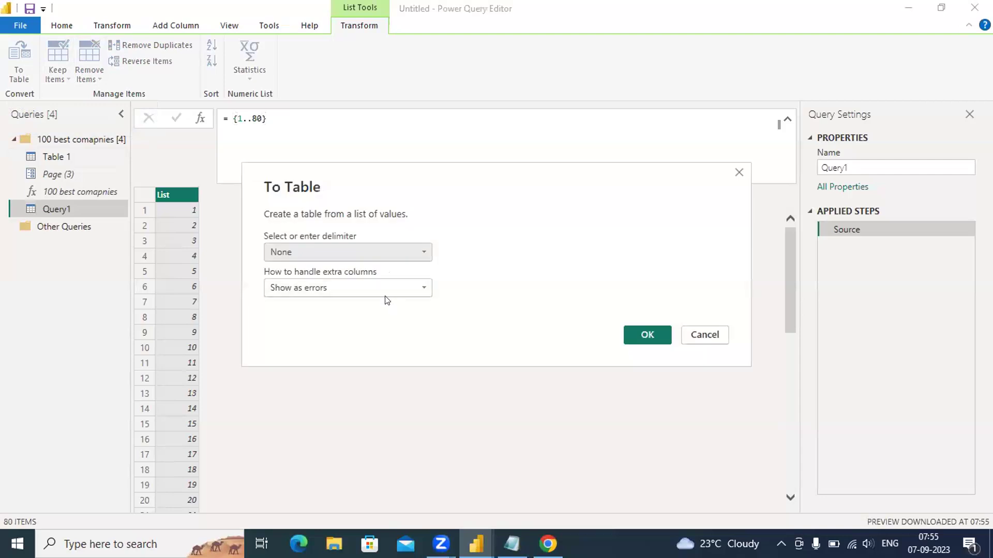
click(647, 336)
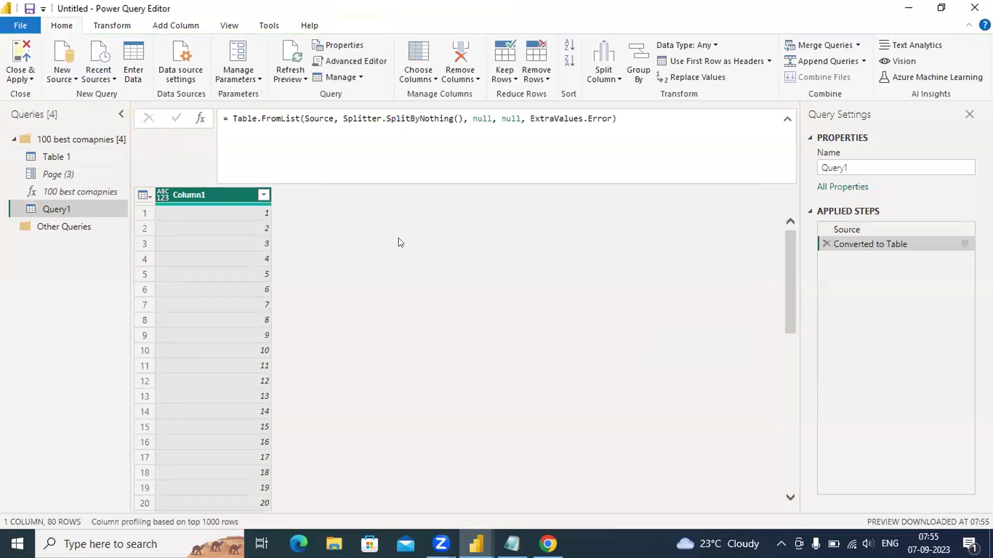
click(162, 195)
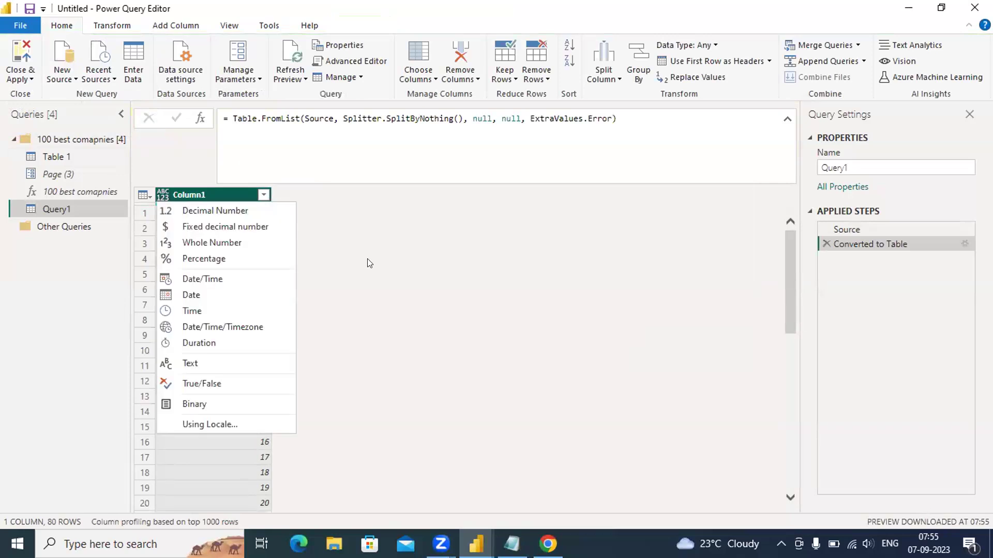
click(247, 364)
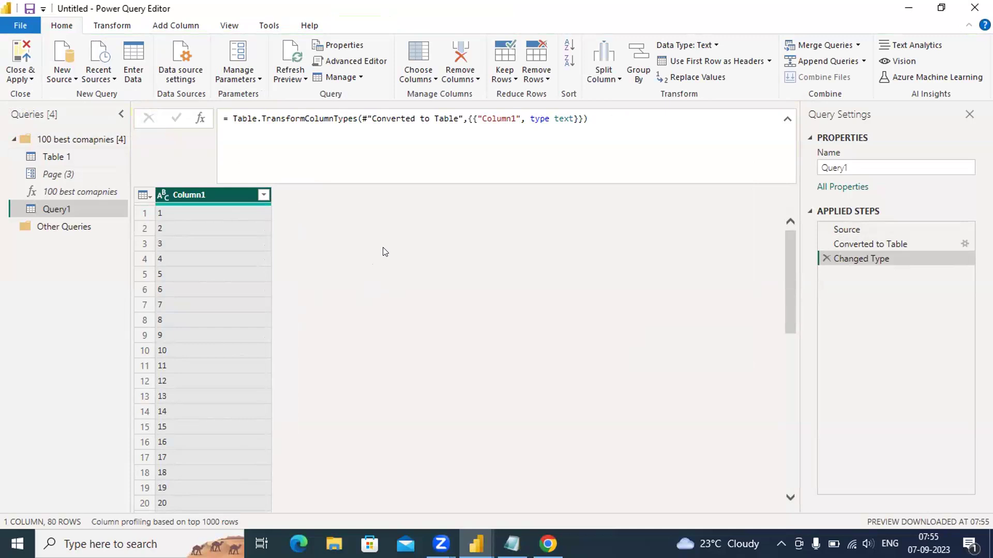
Add a column to Query1 by invoking the custom function 100 best comapnies with Column1 as its Page argument
click(167, 28)
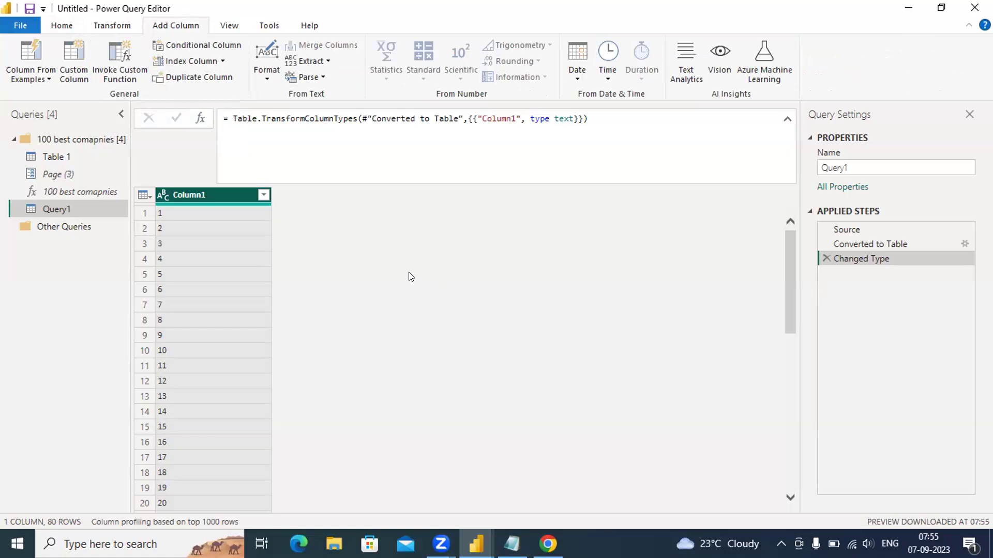
click(130, 70)
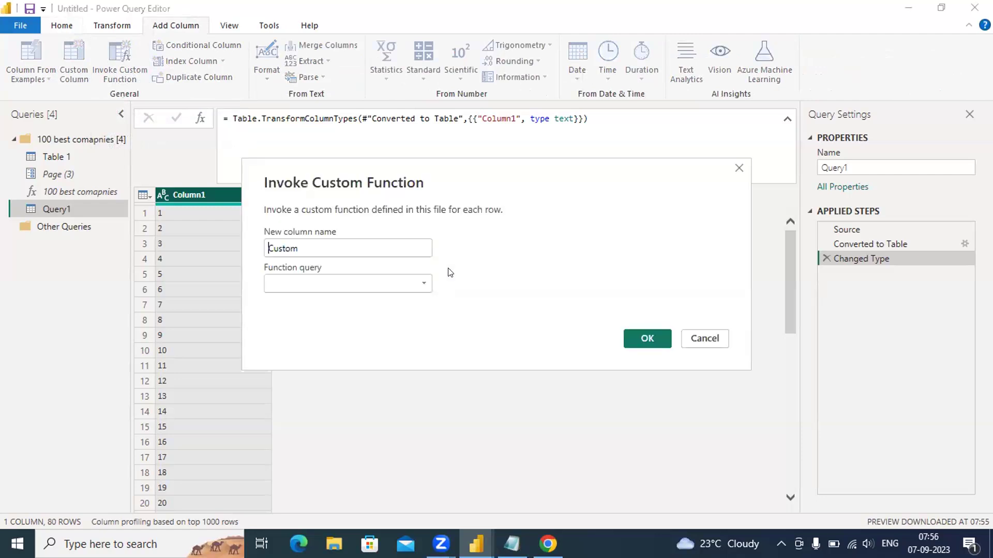
click(424, 283)
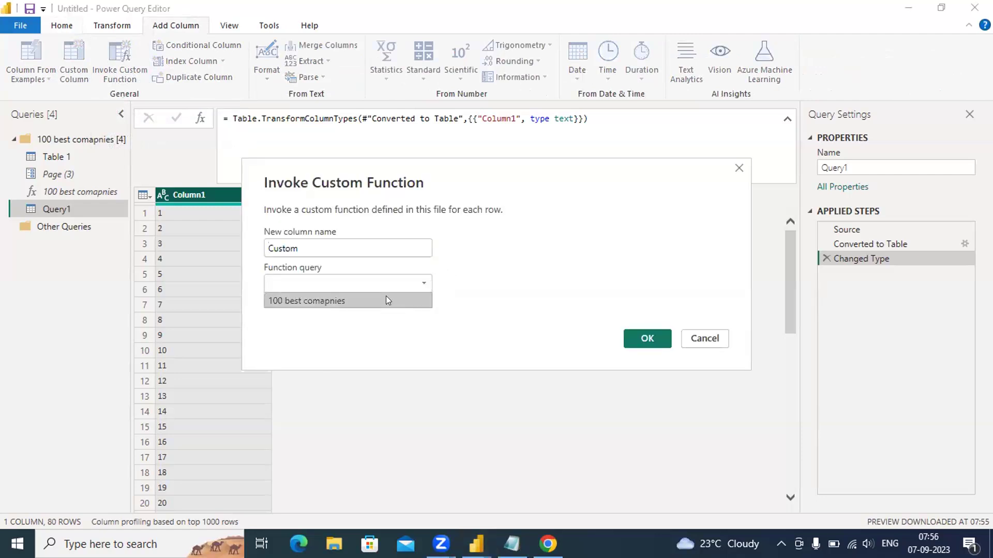
click(387, 299)
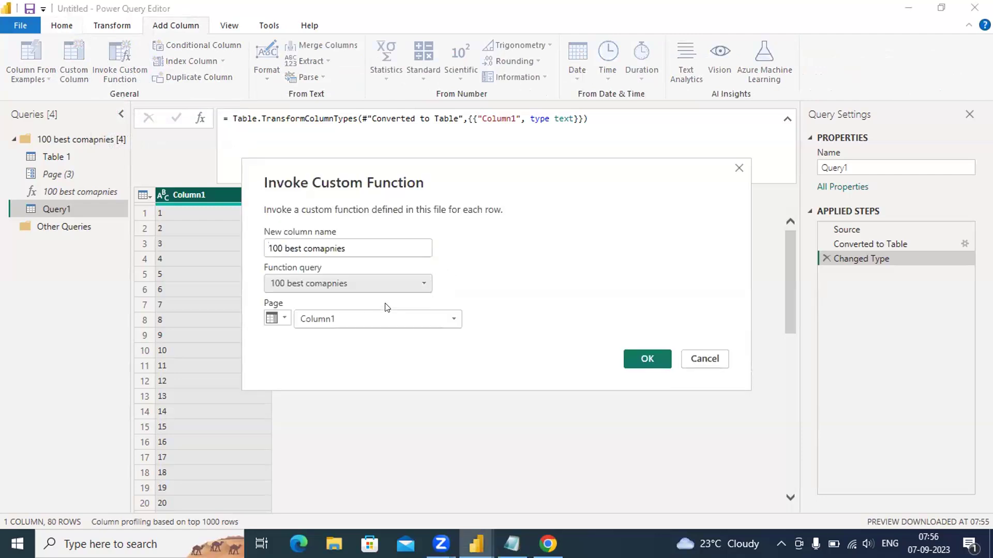
click(635, 359)
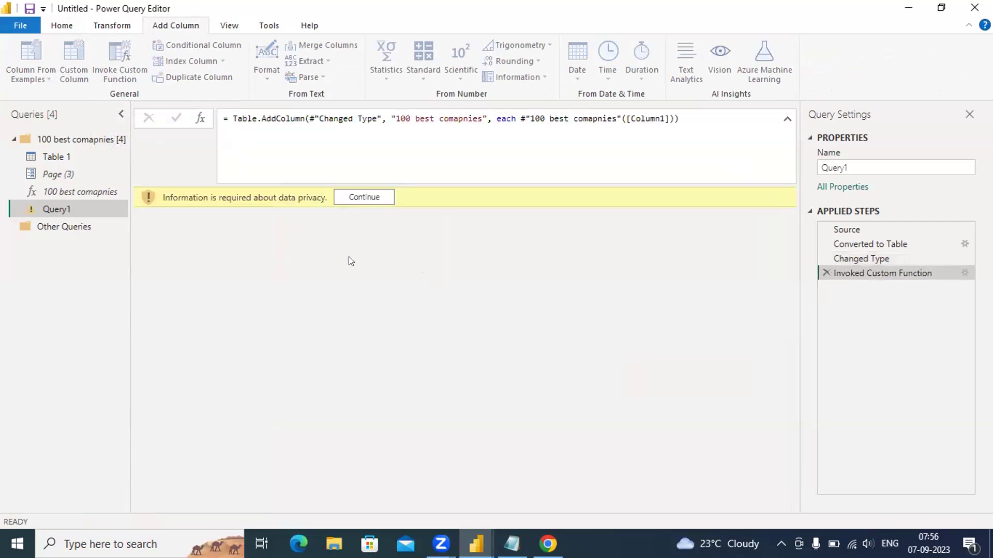
click(362, 193)
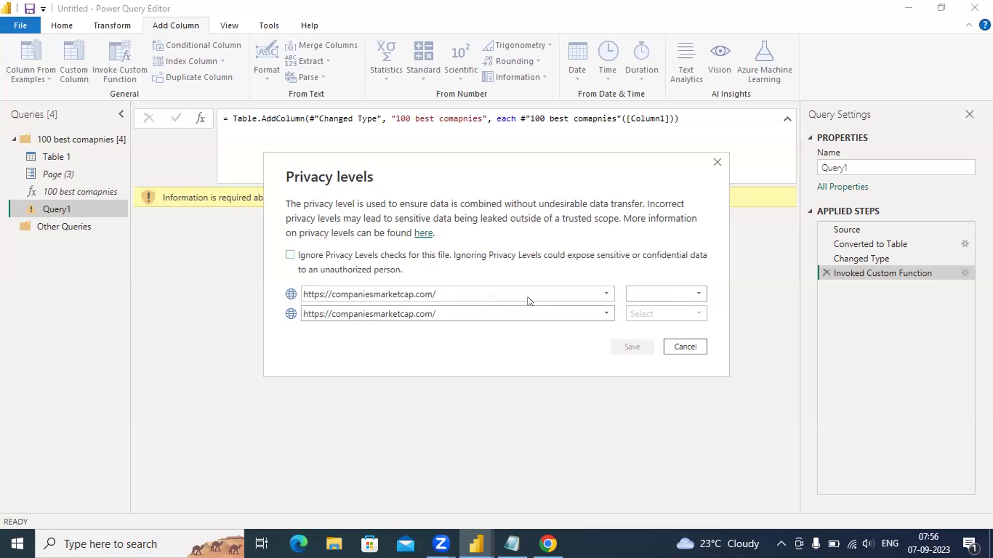
click(598, 299)
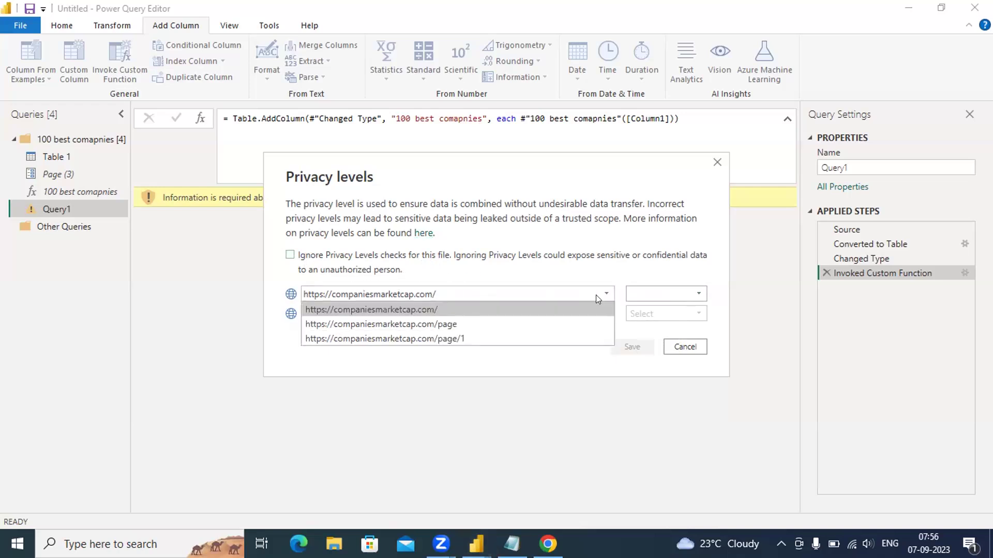
click(552, 309)
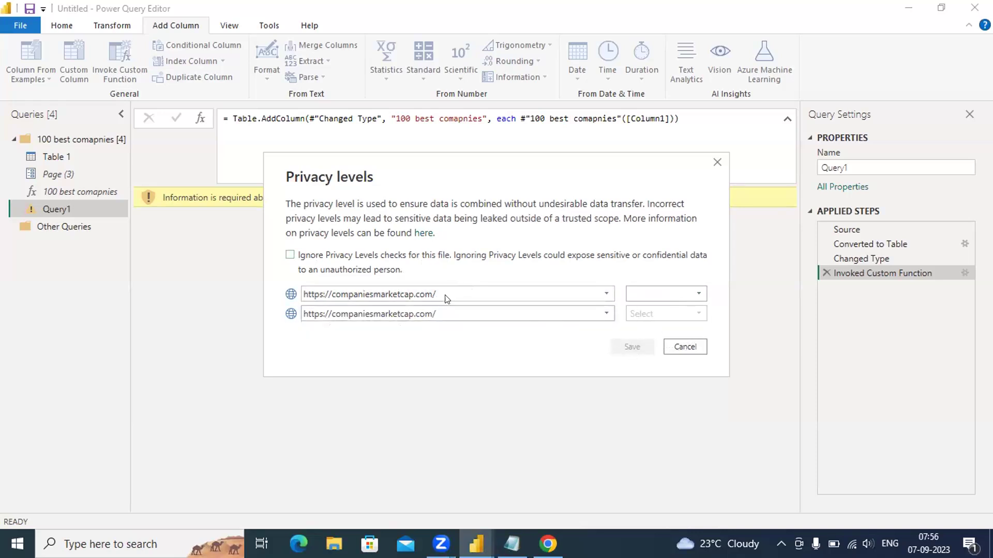
click(388, 288)
click(388, 288)
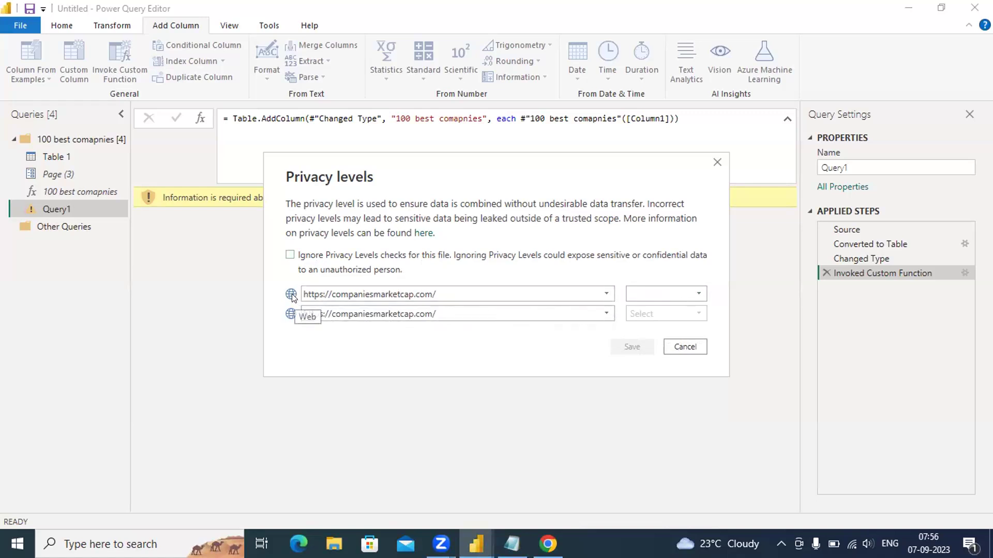
click(699, 294)
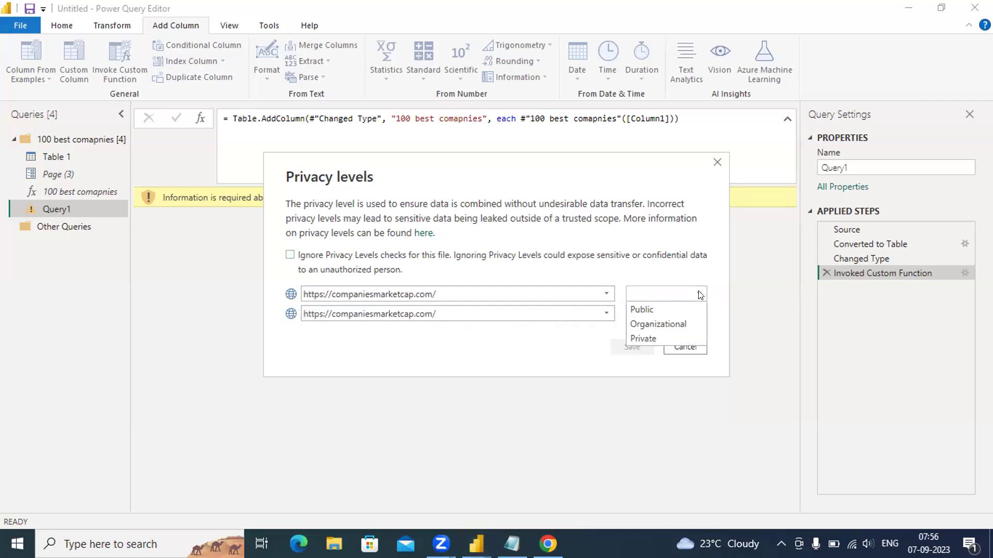
click(667, 309)
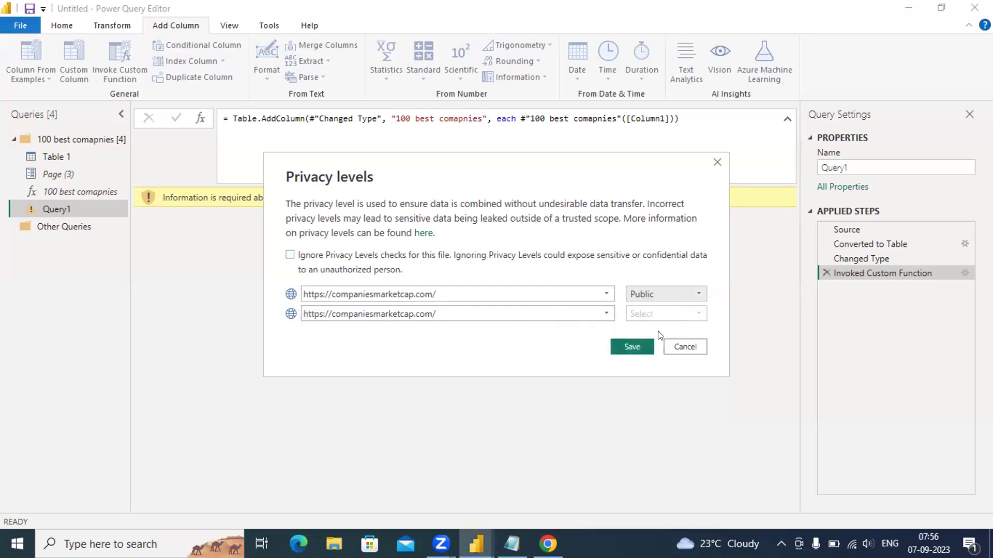
click(631, 347)
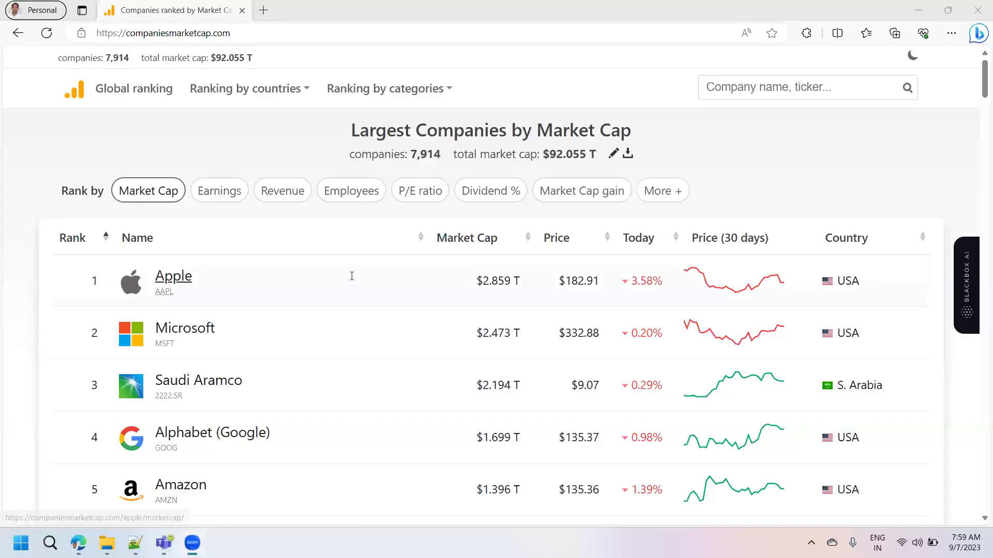
Close the ranking page, open the FirstName & LastName workbook in Excel and compare the names on its Input and Output sheets
click(241, 10)
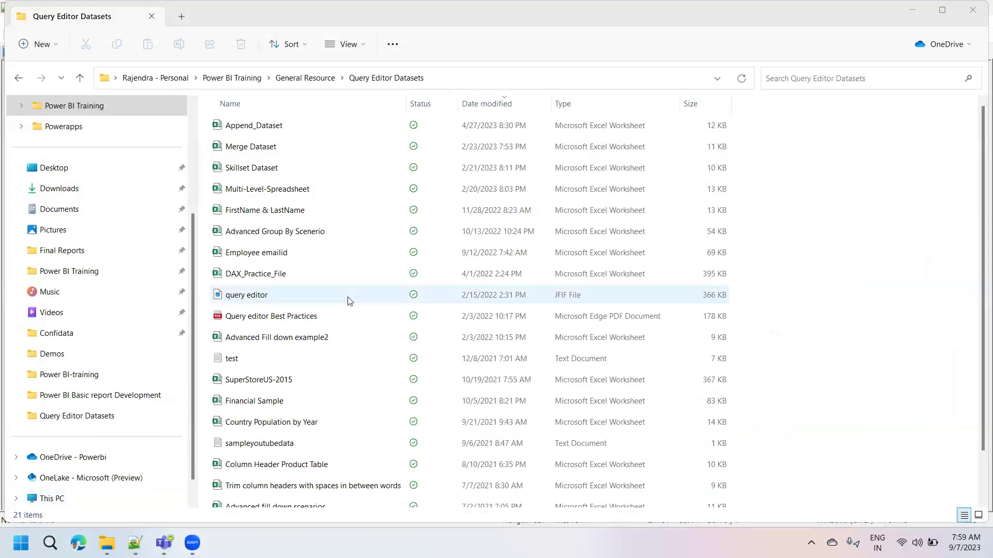
double_click(288, 212)
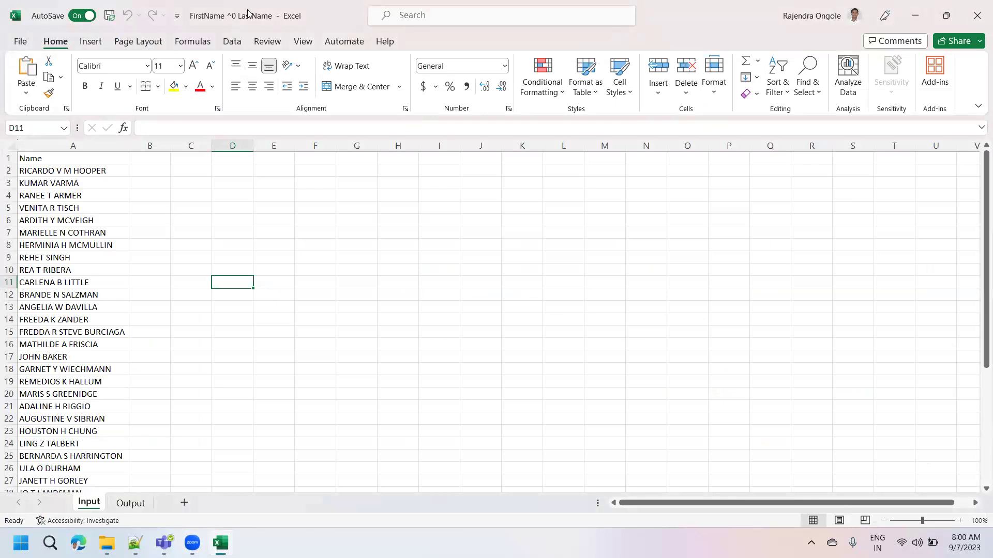
click(70, 148)
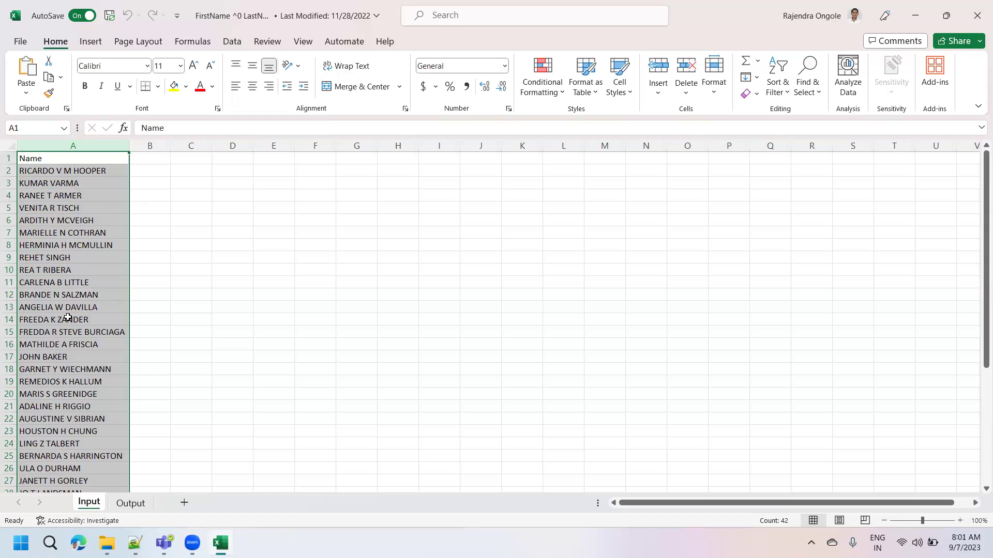
click(123, 510)
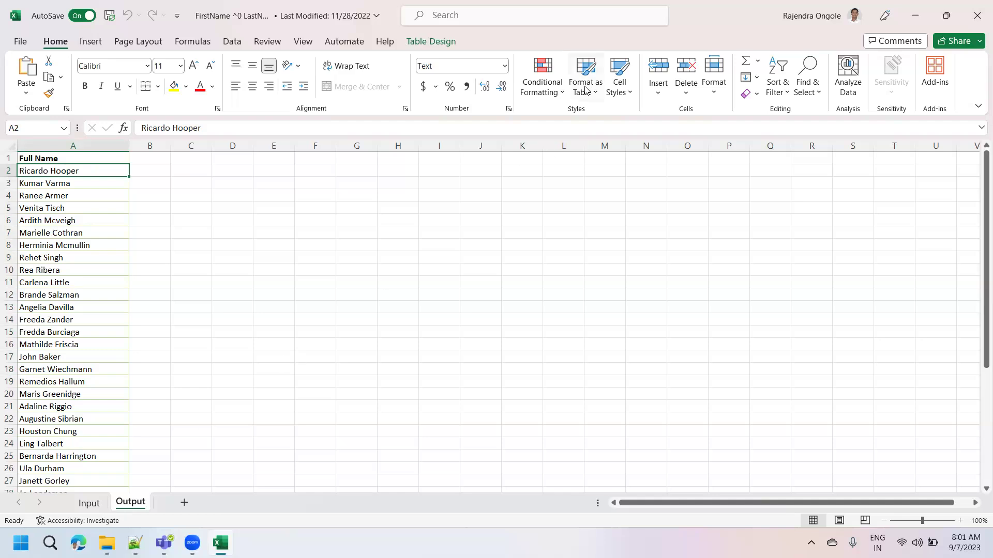
Compare the uppercase names with initials on the Input sheet against the cleaned full names on the Output sheet
click(88, 504)
click(89, 504)
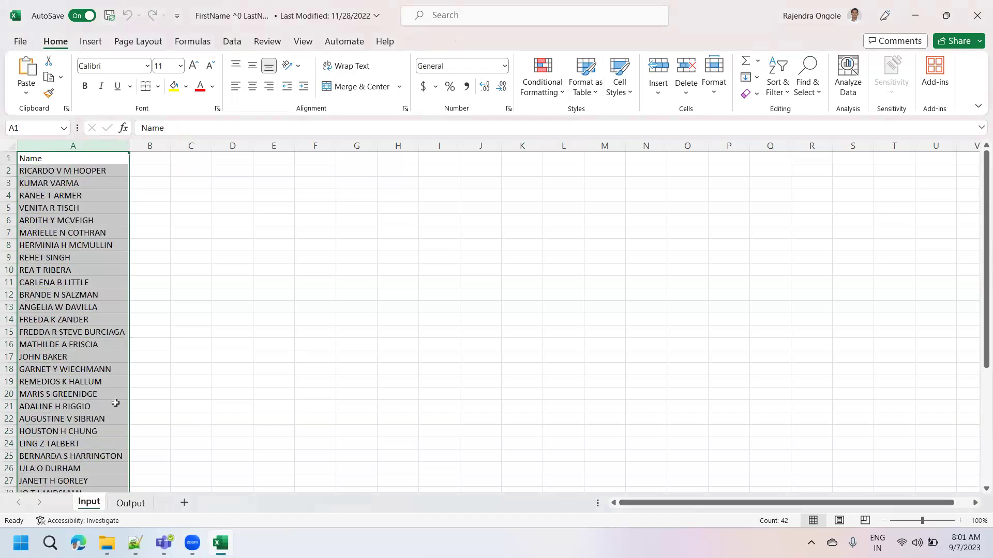
click(57, 393)
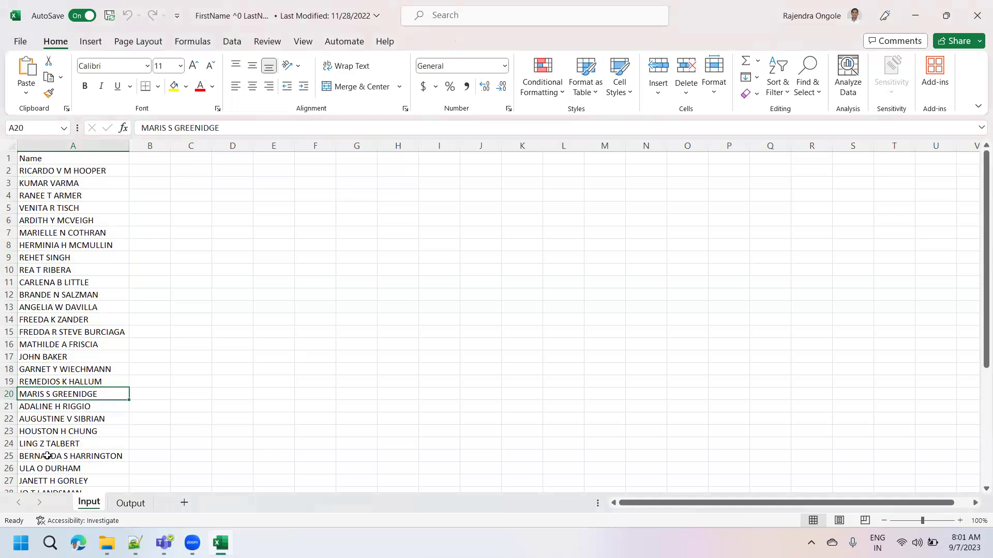
click(63, 471)
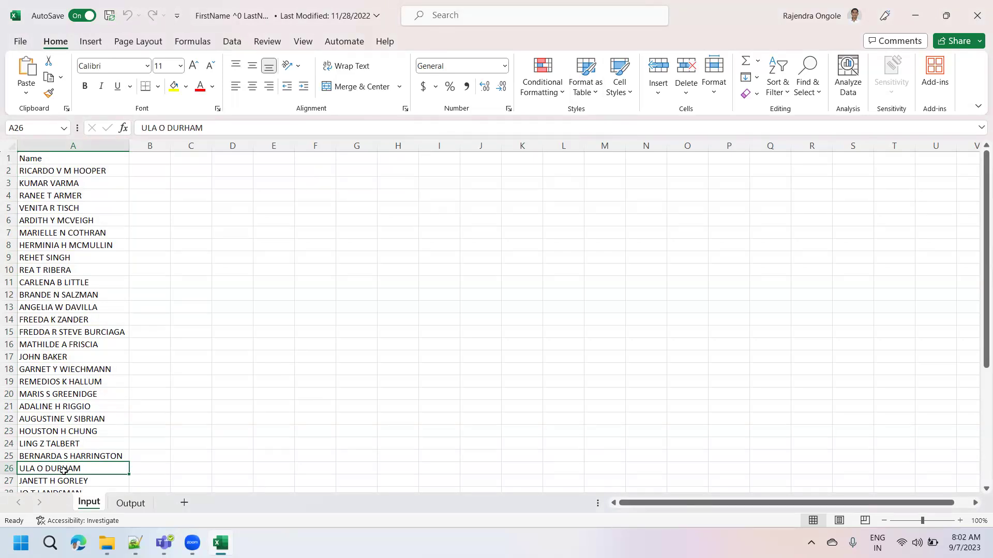
click(125, 502)
click(87, 504)
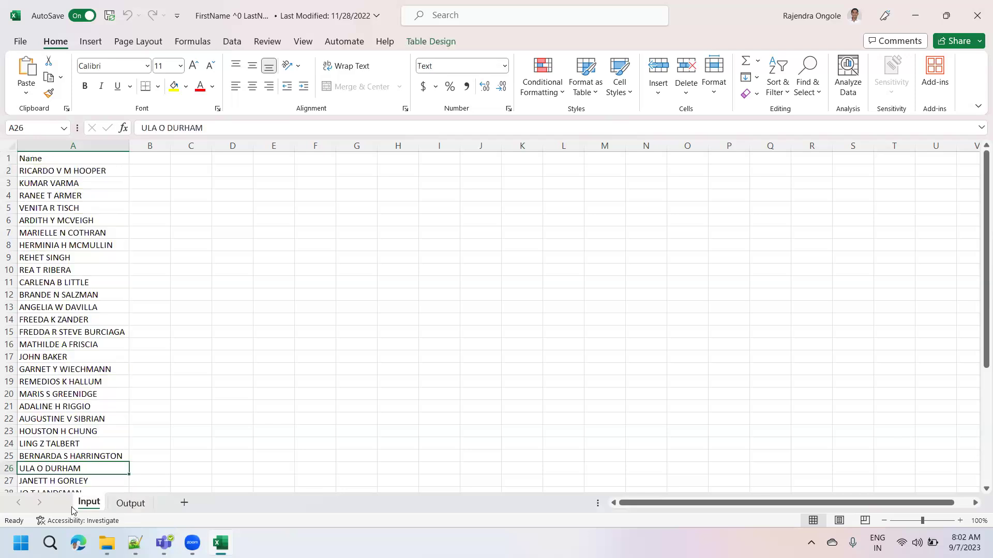
click(74, 146)
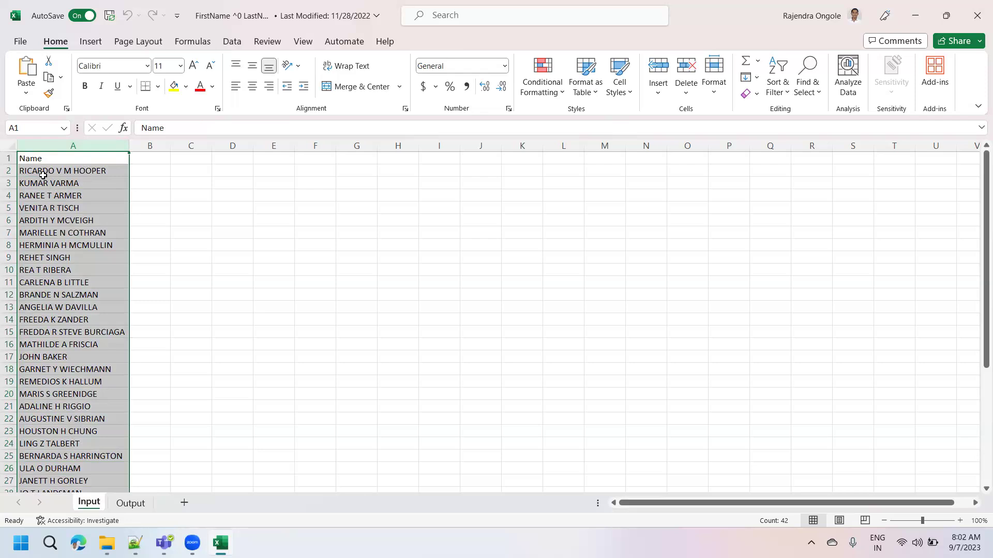
click(129, 502)
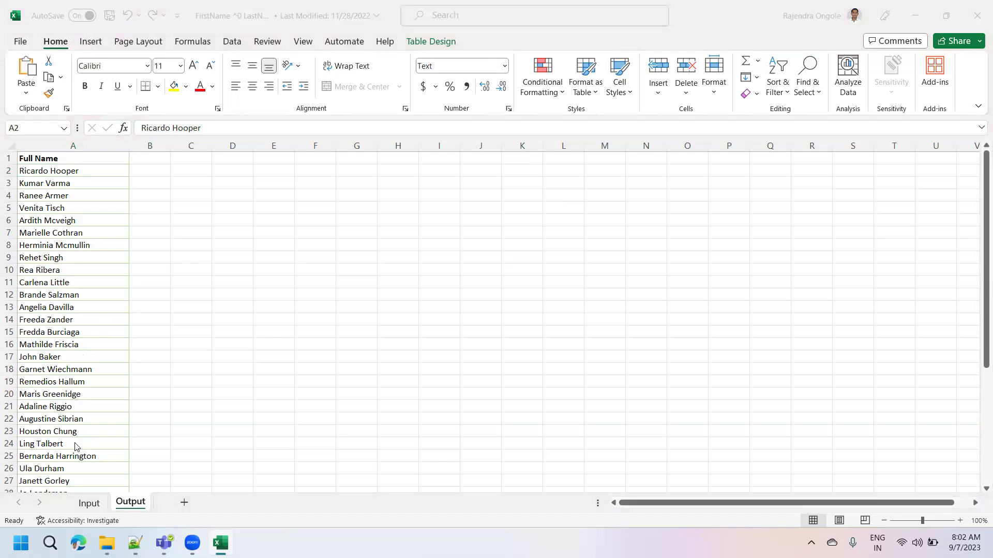
click(89, 501)
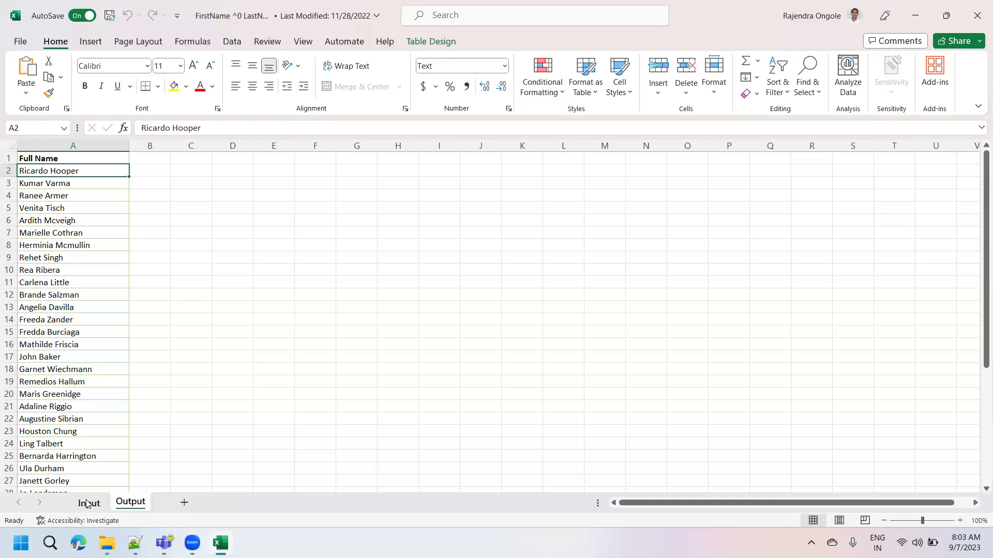
Close the names workbook and start Power BI Desktop with a blank report
click(971, 12)
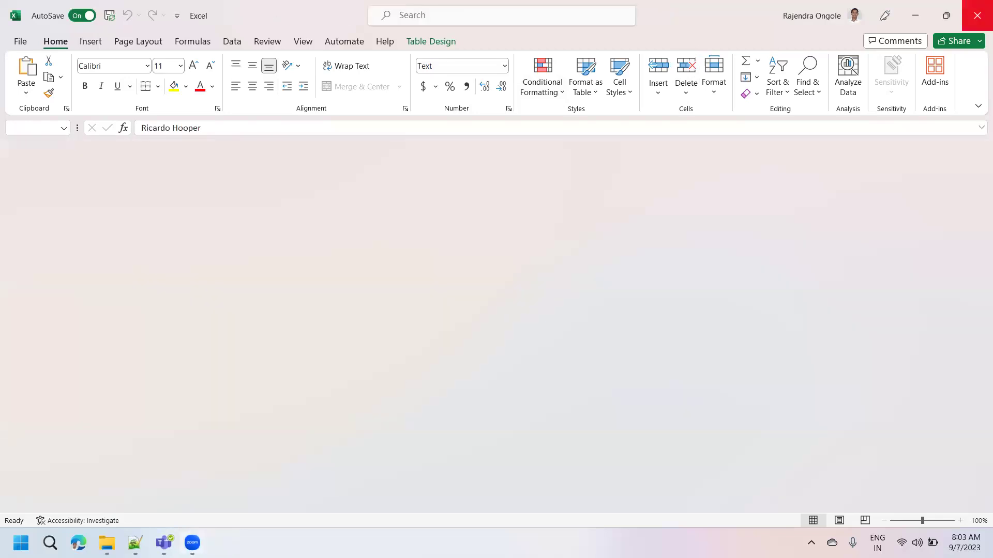
key(super+s)
text(power)
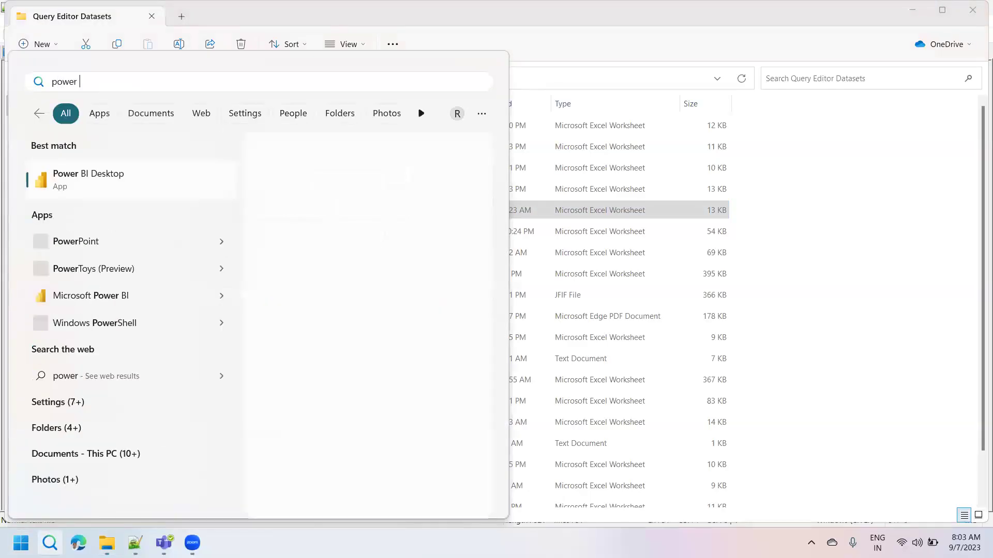
key(Escape)
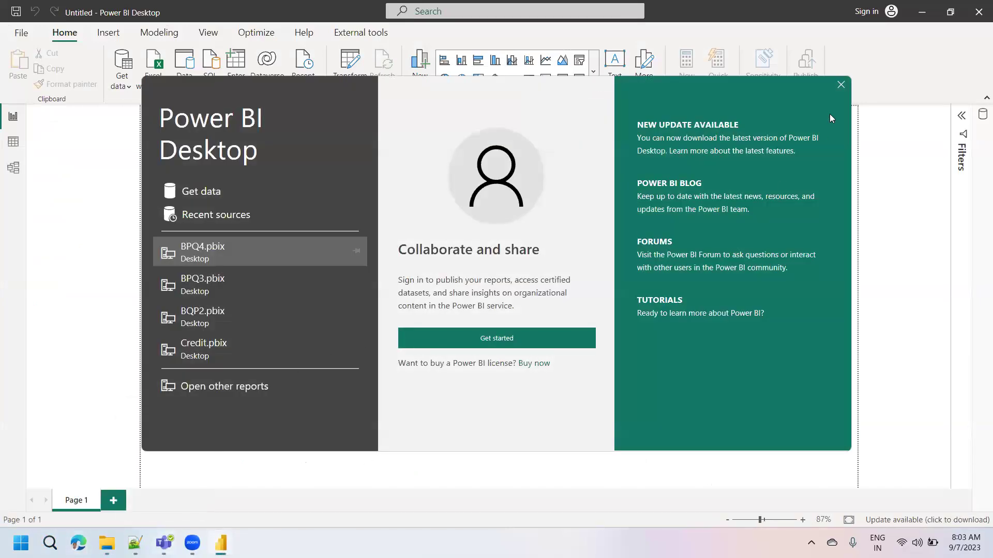
click(841, 85)
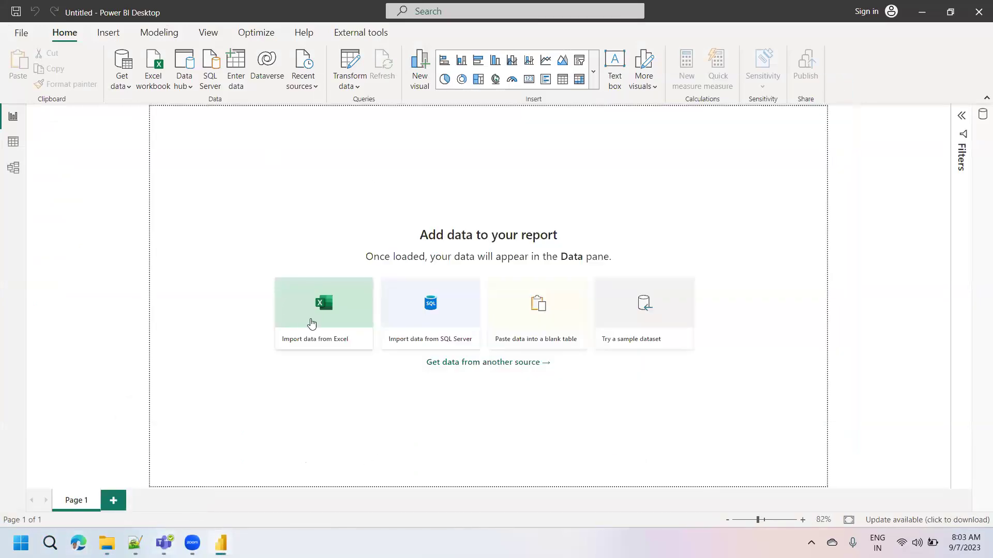
Connect the report to the FirstName & LastName Excel workbook from the Query Editor Datasets folder
click(320, 312)
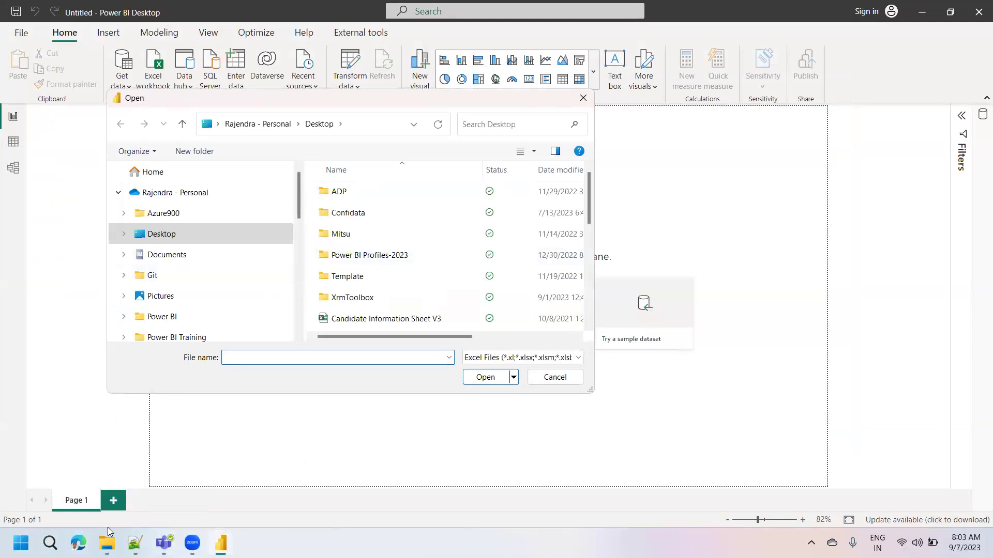
click(107, 543)
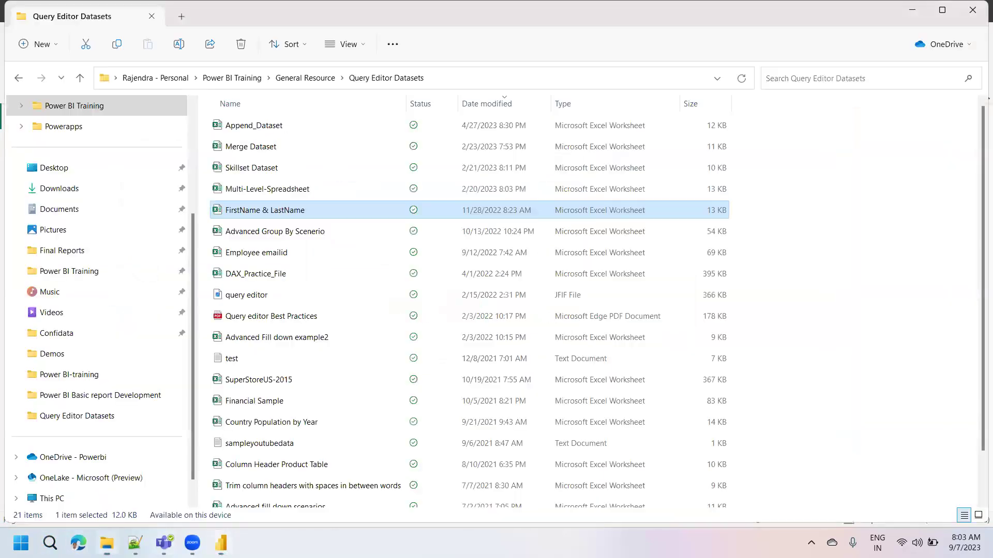
click(446, 76)
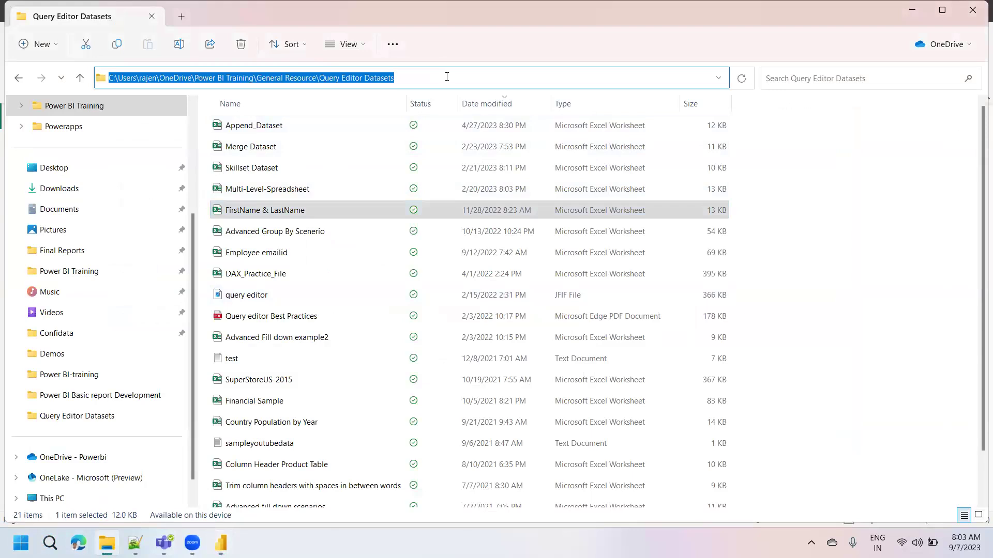
key(alt+Tab)
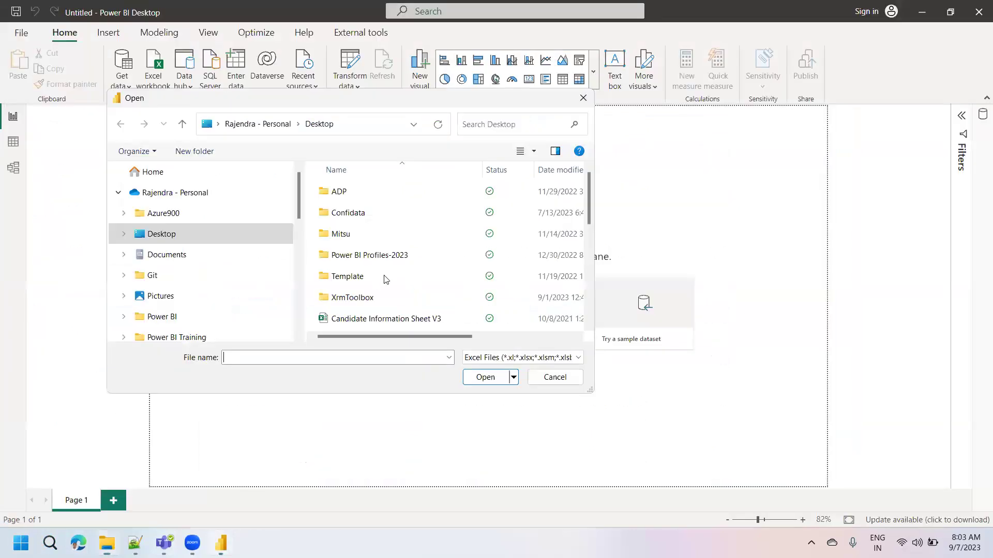
click(357, 133)
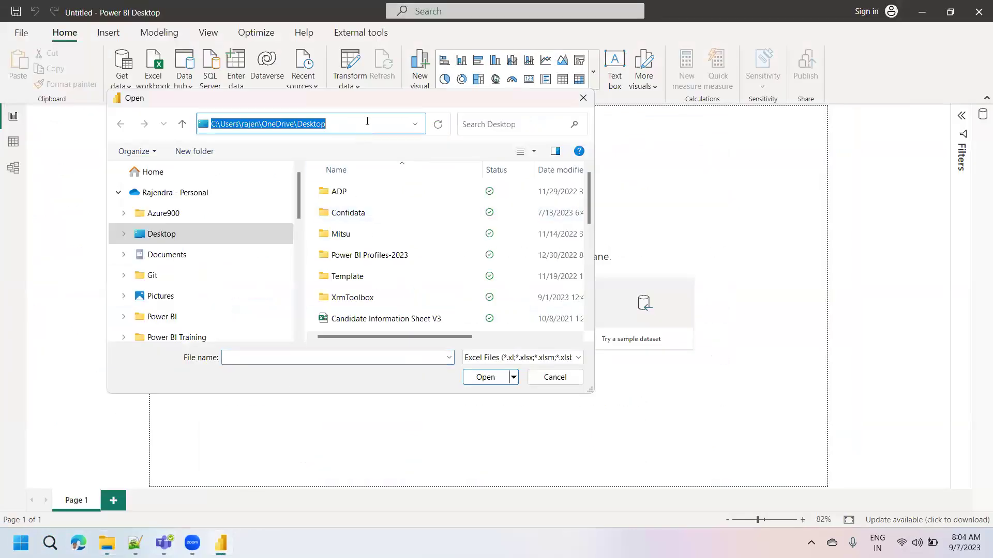
key(ctrl+v)
key(Return)
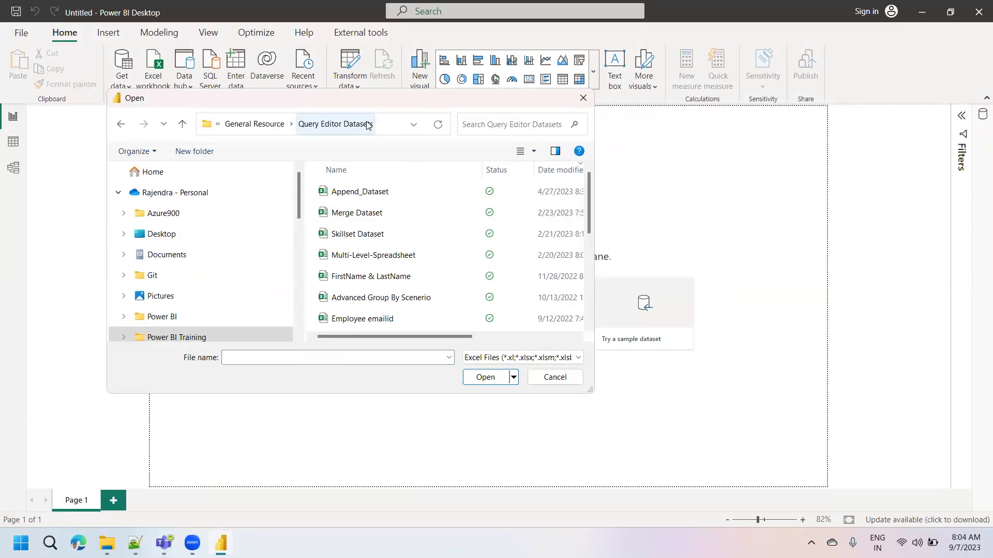
click(375, 278)
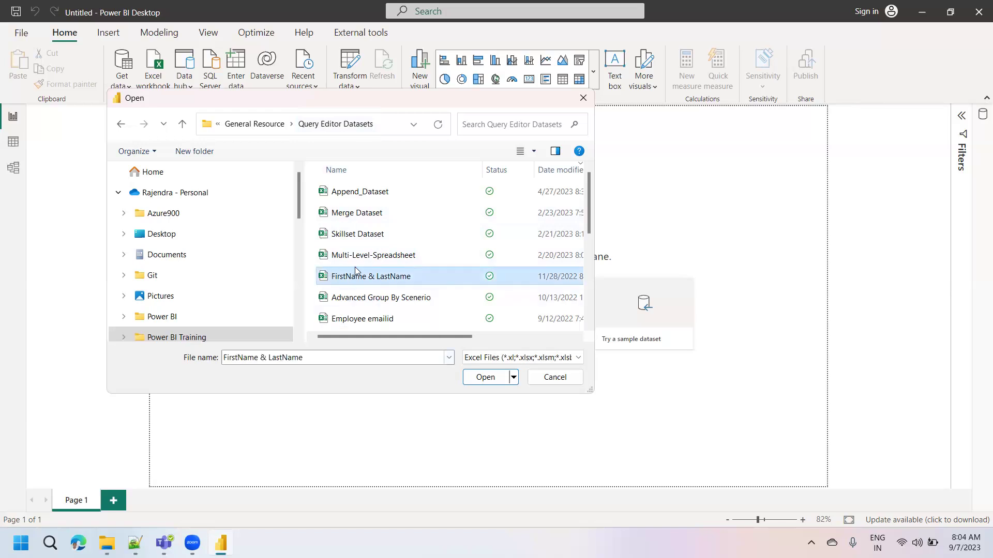
click(488, 378)
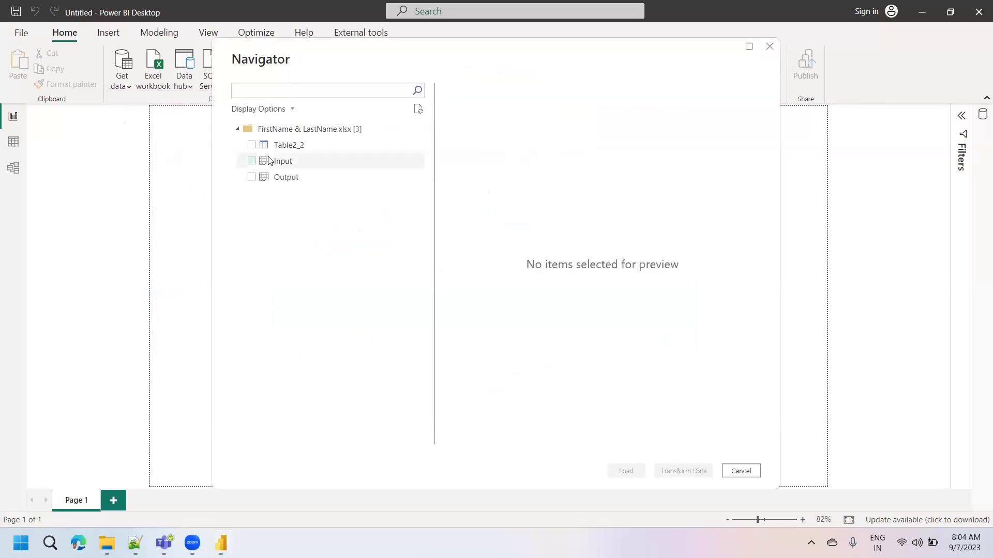
Bring only the workbook's Input sheet into Power Query Editor for transformation and refresh its outdated preview
click(251, 162)
click(251, 161)
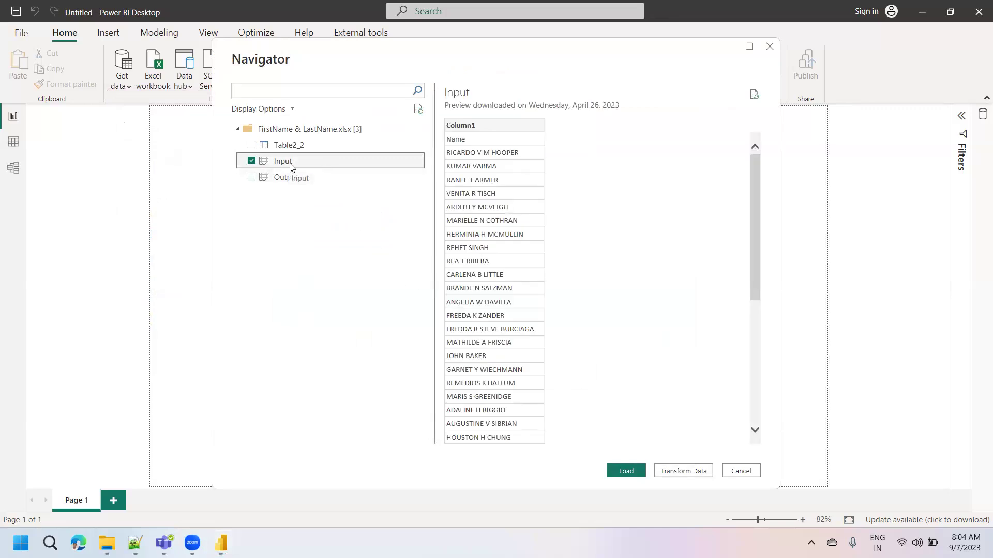
click(289, 178)
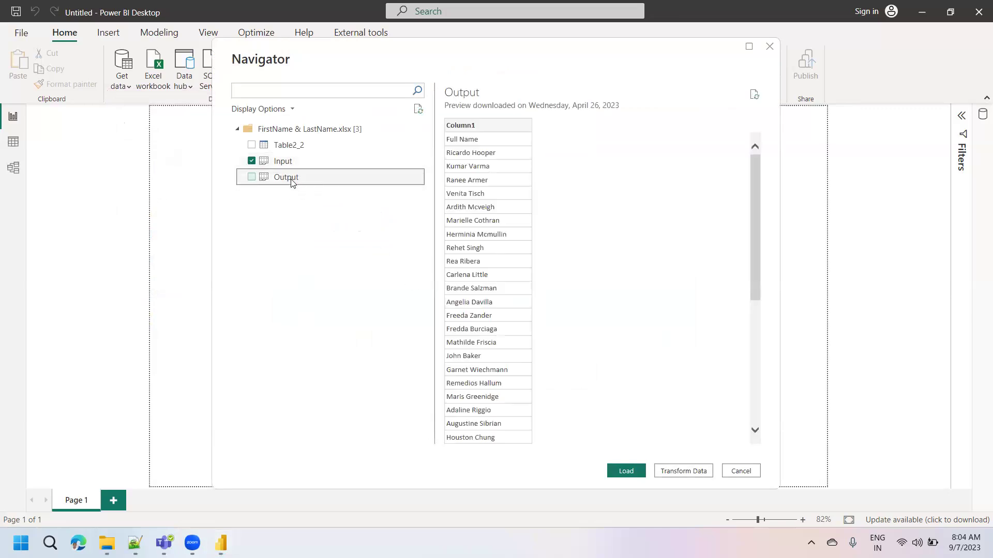
click(287, 162)
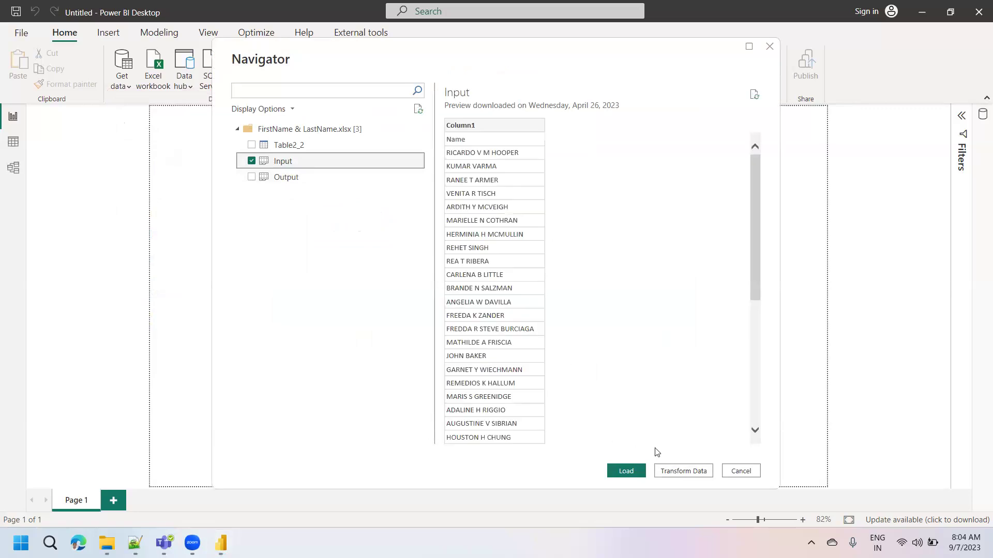
click(692, 472)
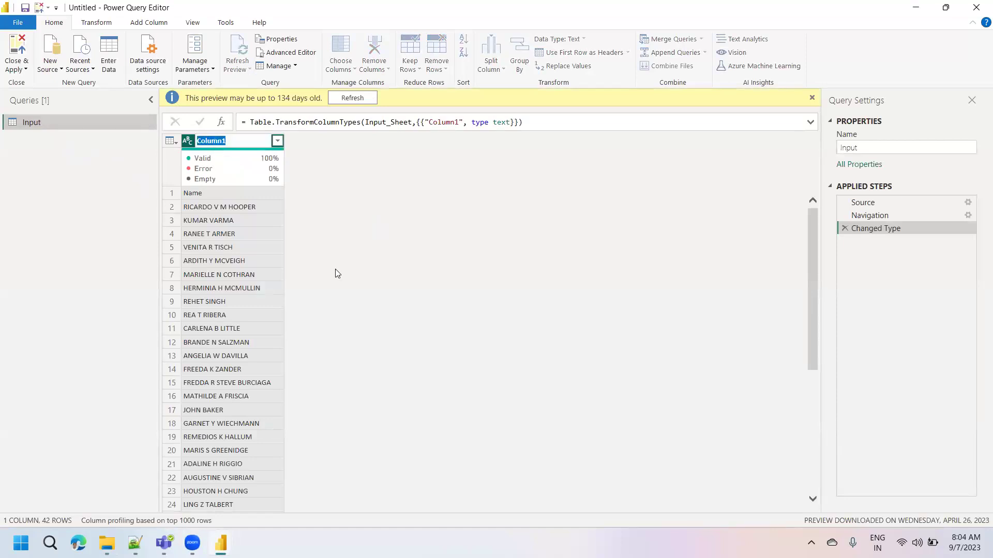
click(353, 98)
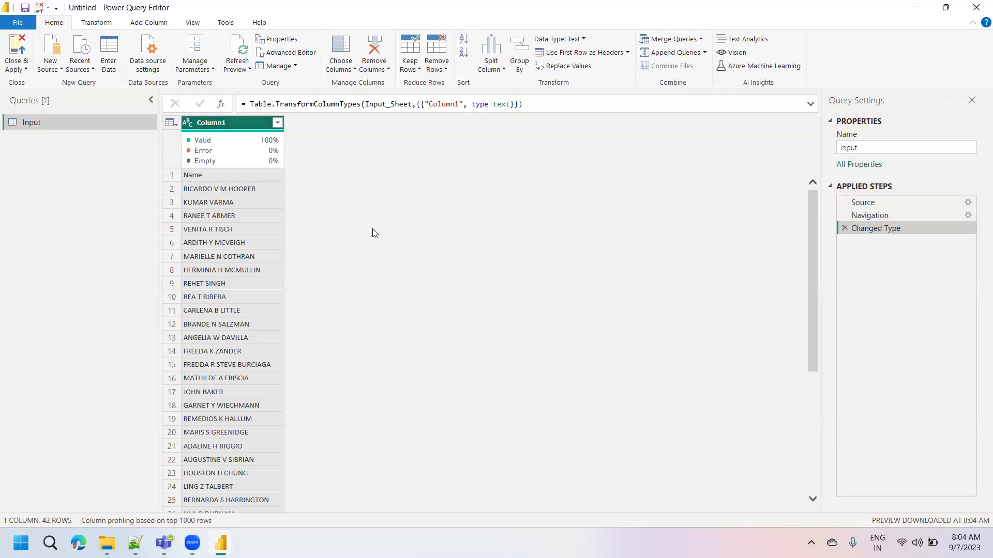
double_click(219, 123)
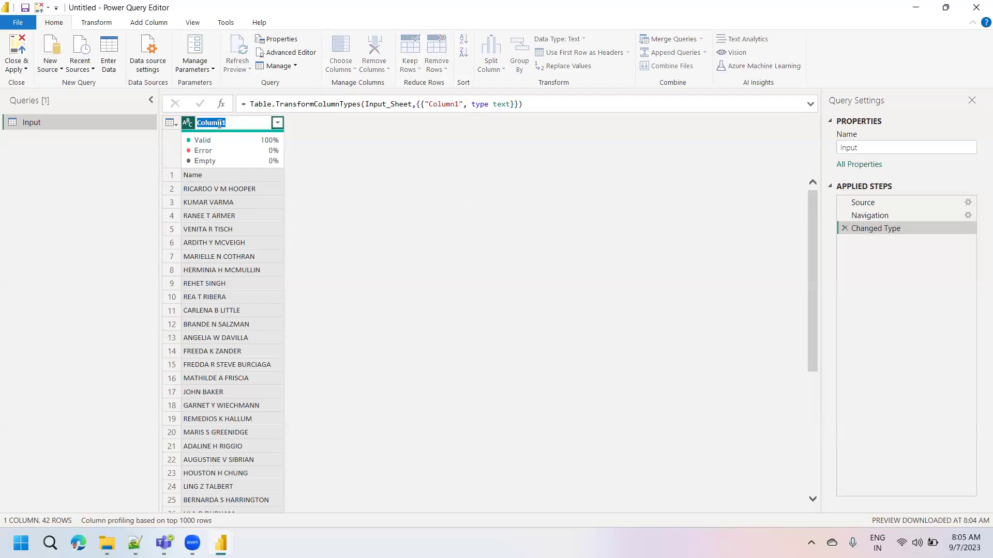
text(Name)
key(BackSpace)
key(BackSpace)
text(me)
key(Escape)
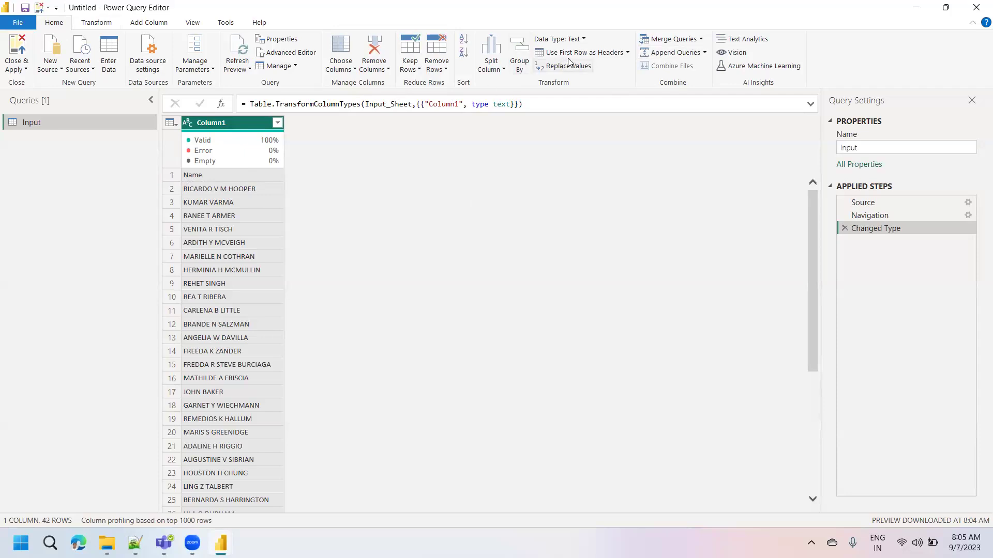
Promote the first row of the Input query to column headers
click(103, 23)
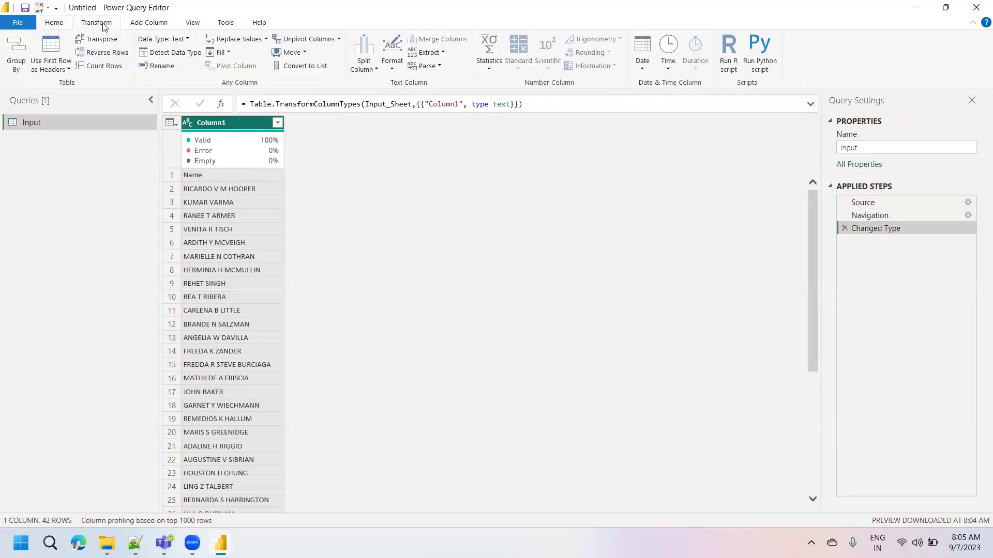
click(175, 122)
click(220, 151)
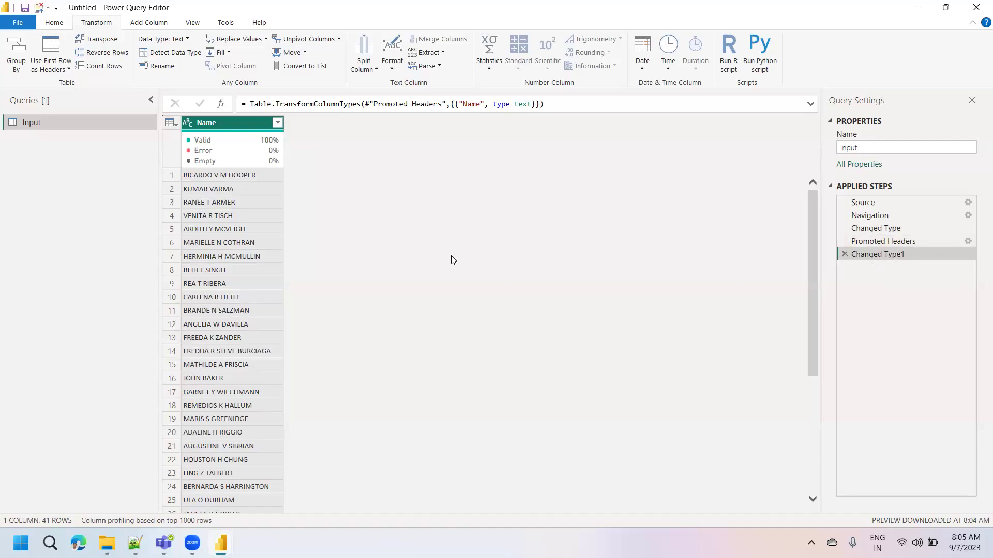
Rename the Input query as Input M1
double_click(51, 125)
click(52, 125)
text(M)
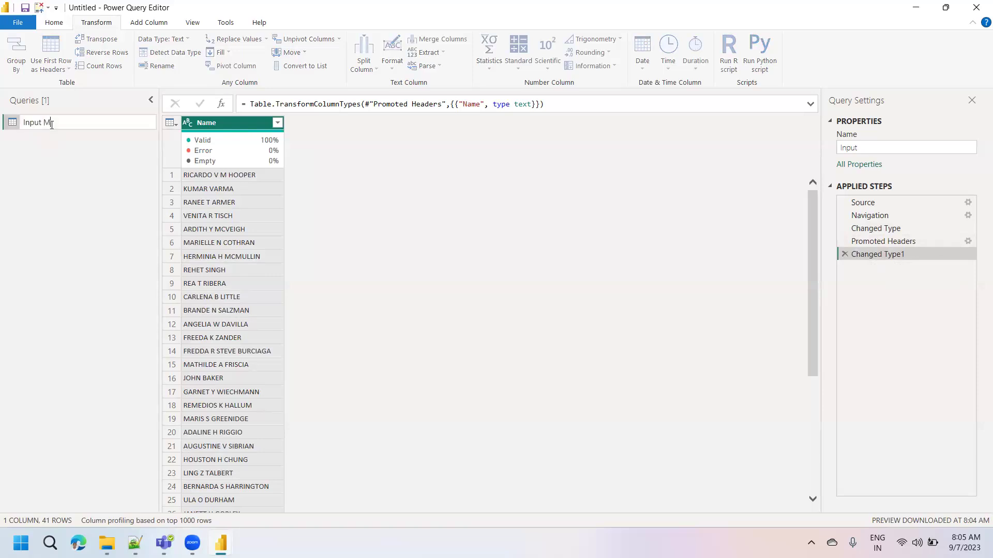
text(1)
key(Return)
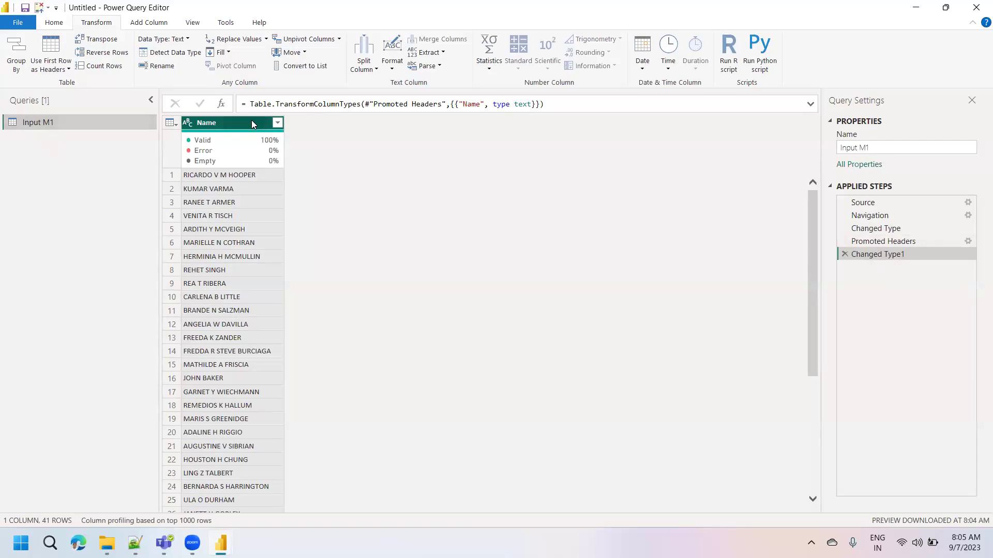
click(162, 26)
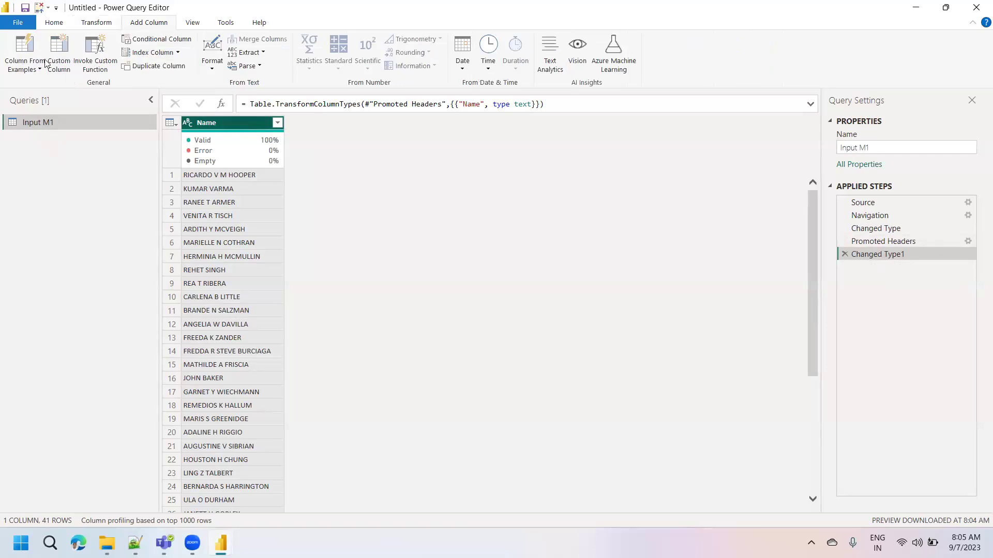
click(30, 69)
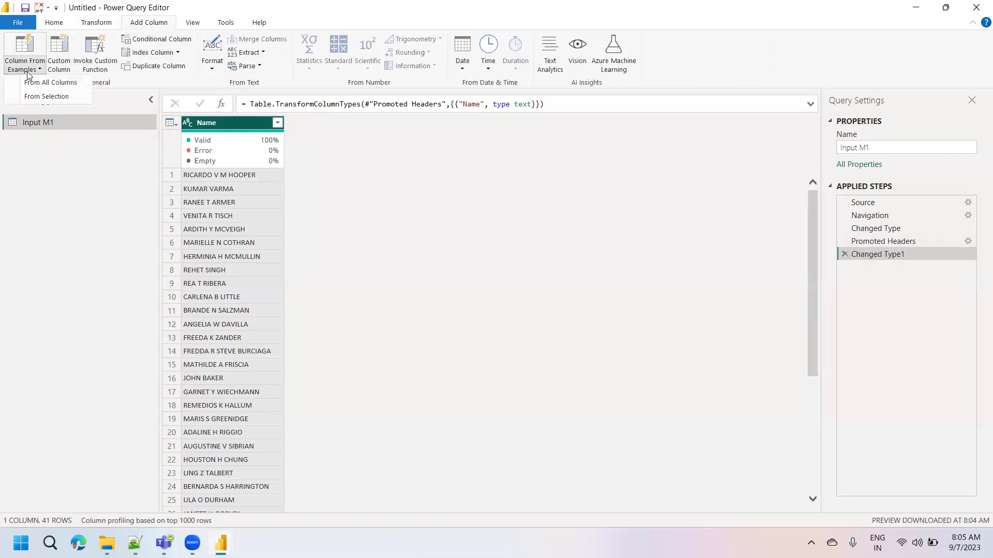
click(49, 97)
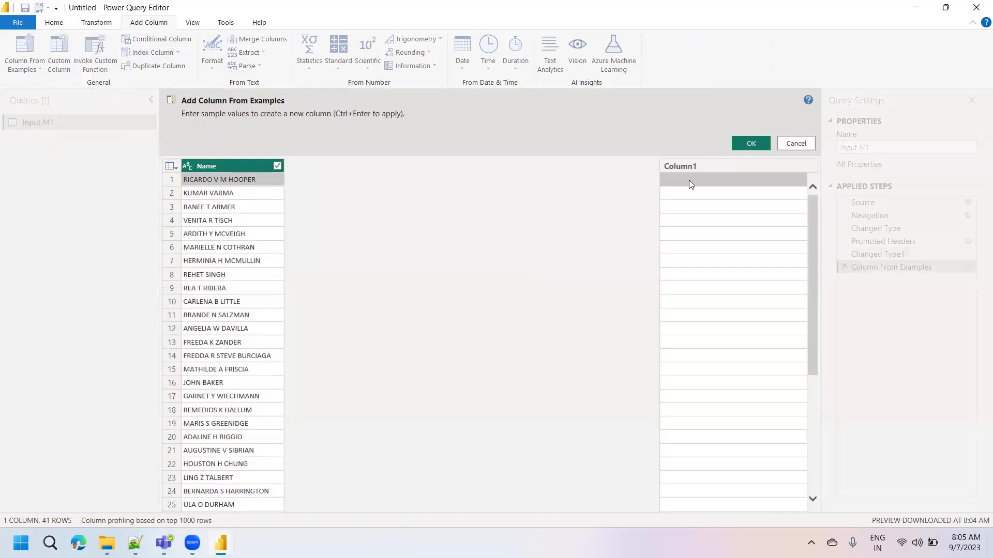
text(Ri)
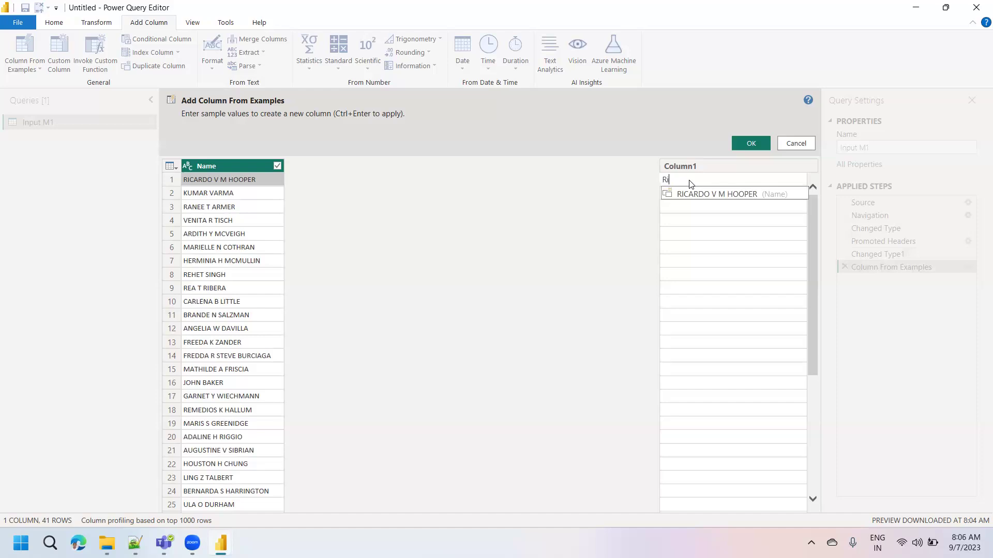
text(cardo H)
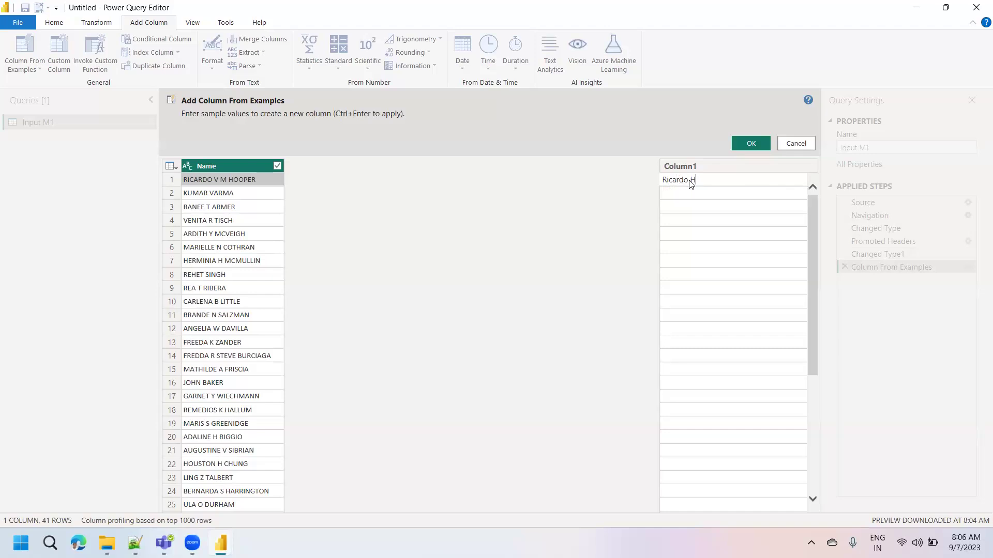
text(ooper)
key(Return)
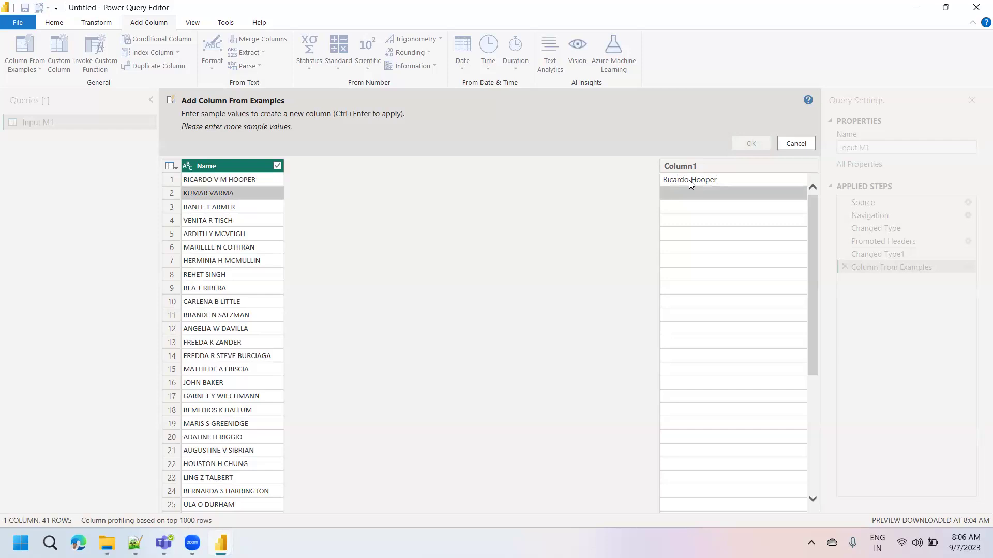
text(Kumar Varma)
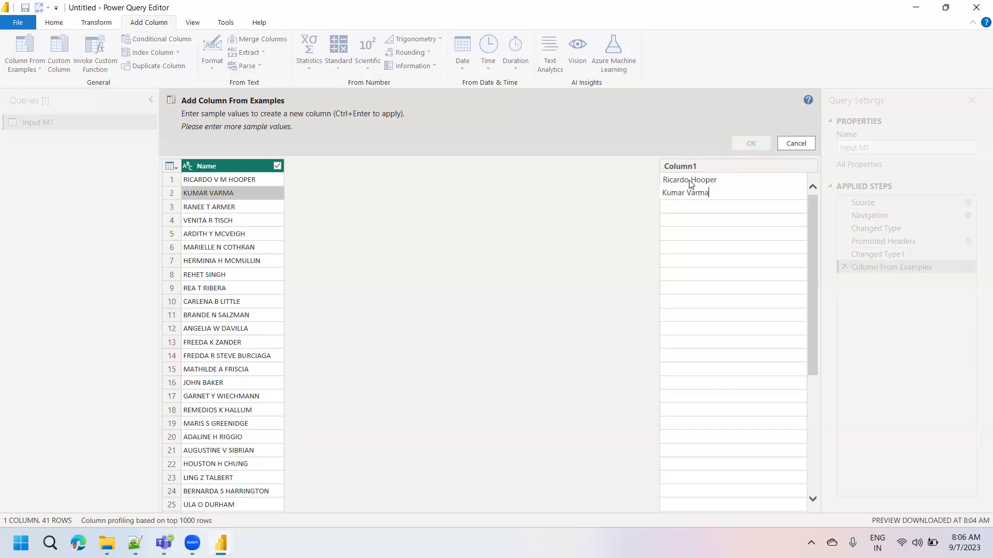
key(Return)
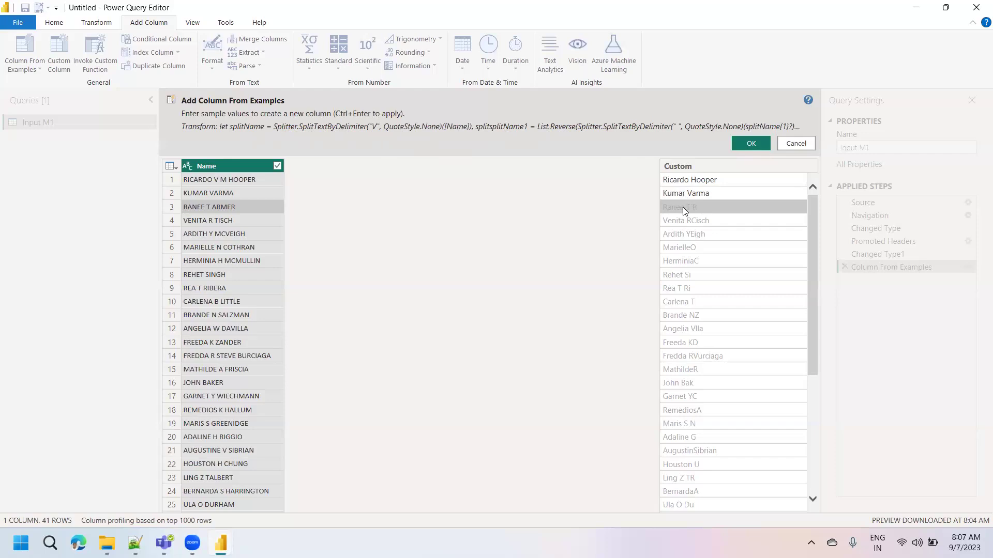
click(683, 207)
text(Ranne)
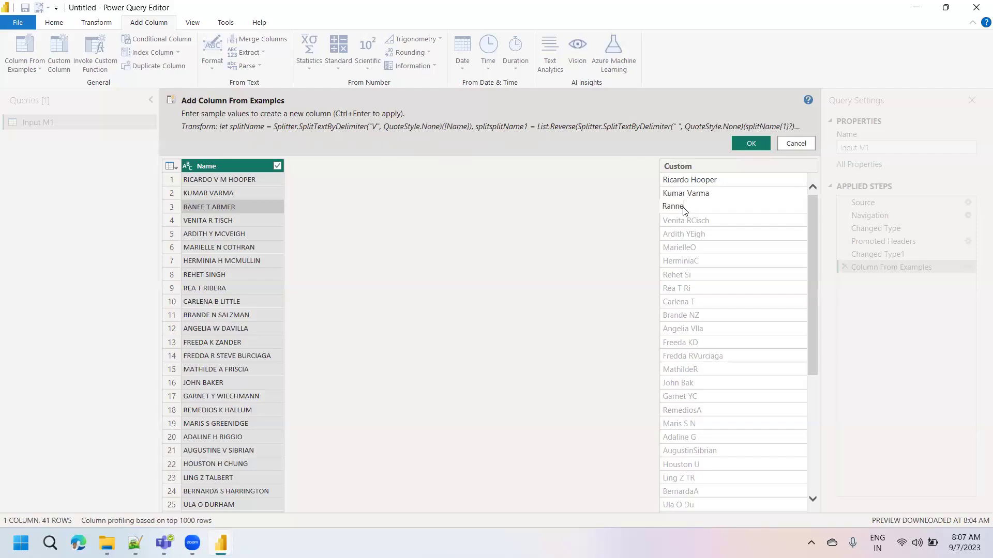
text( Armer)
key(Return)
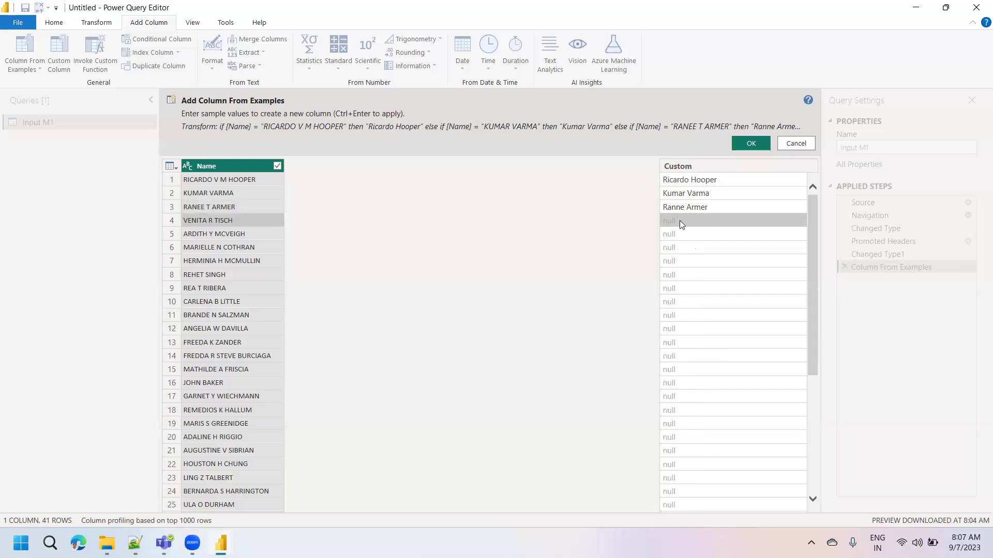
text(Venita)
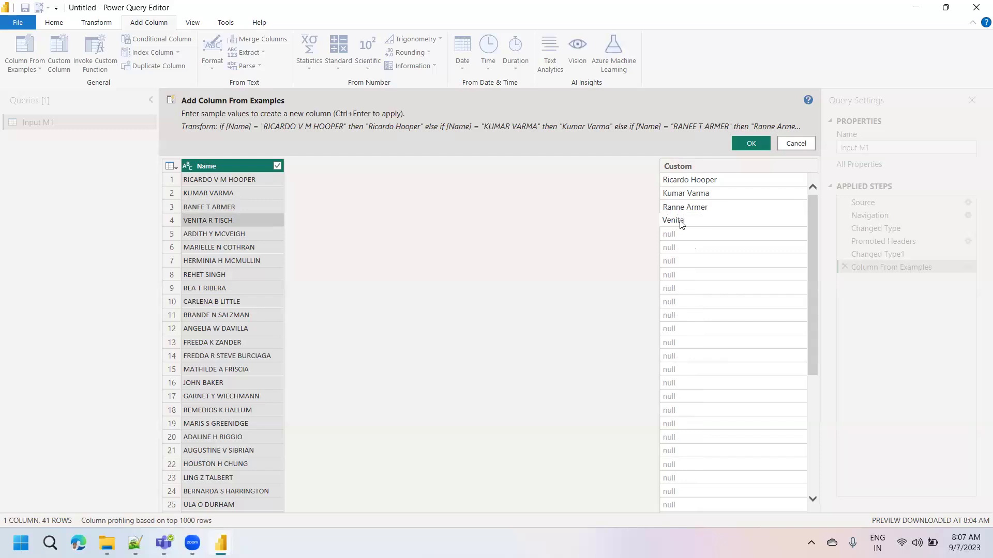
text(Tisch)
key(Return)
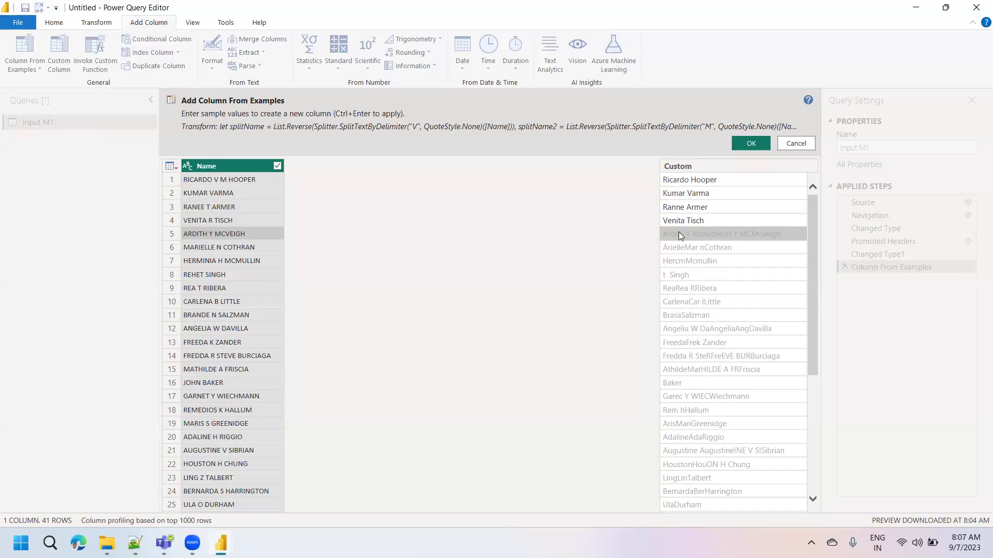
click(693, 235)
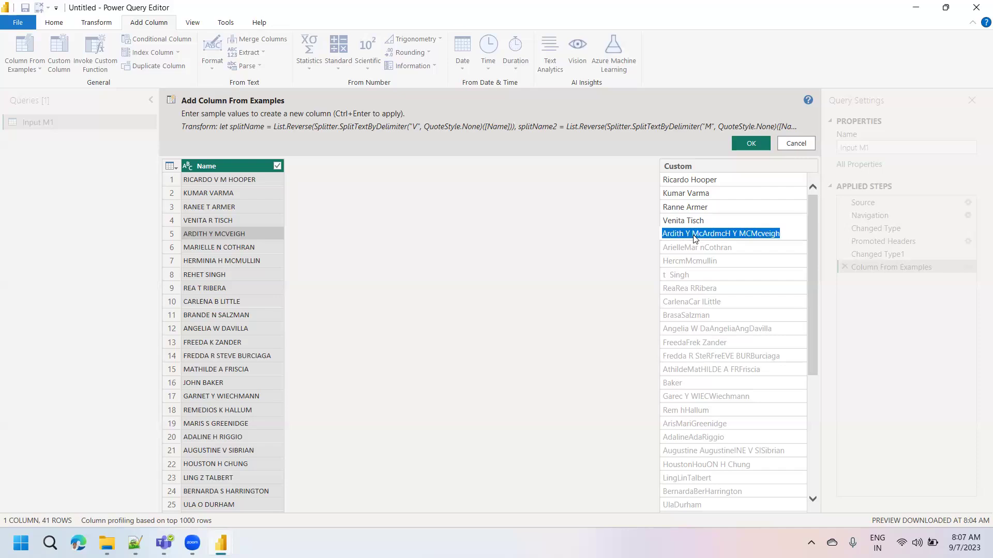
click(788, 237)
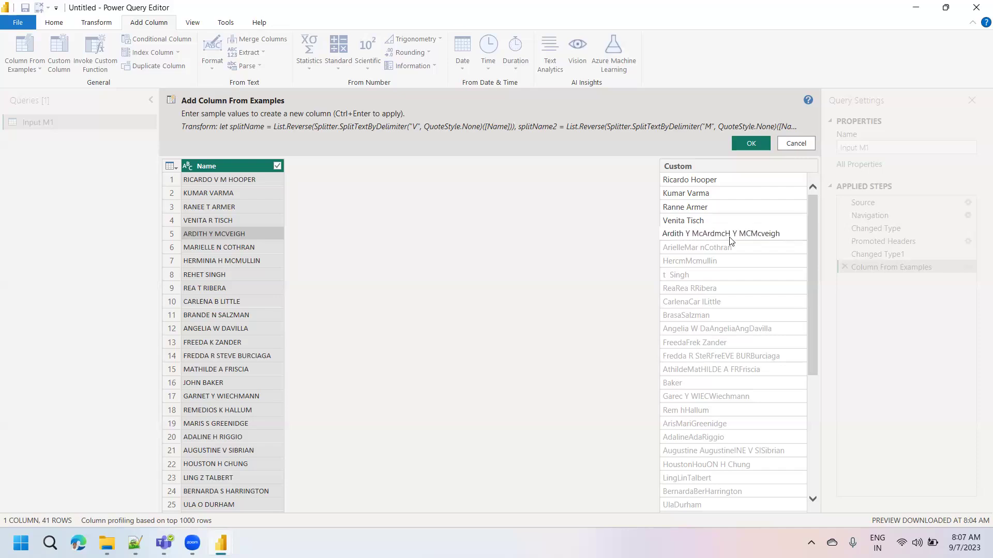
key(BackSpace)
key(BackSpace)
key(BackSpace)
key(BackSpace)
key(BackSpace)
key(BackSpace)
key(BackSpace)
key(BackSpace)
key(BackSpace)
key(BackSpace)
key(BackSpace)
key(BackSpace)
key(BackSpace)
key(Return)
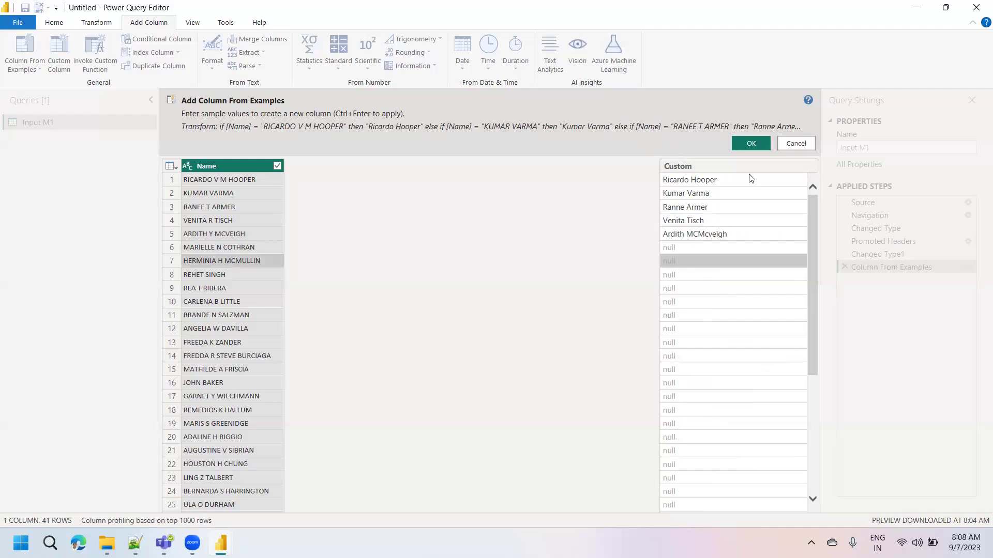
click(795, 144)
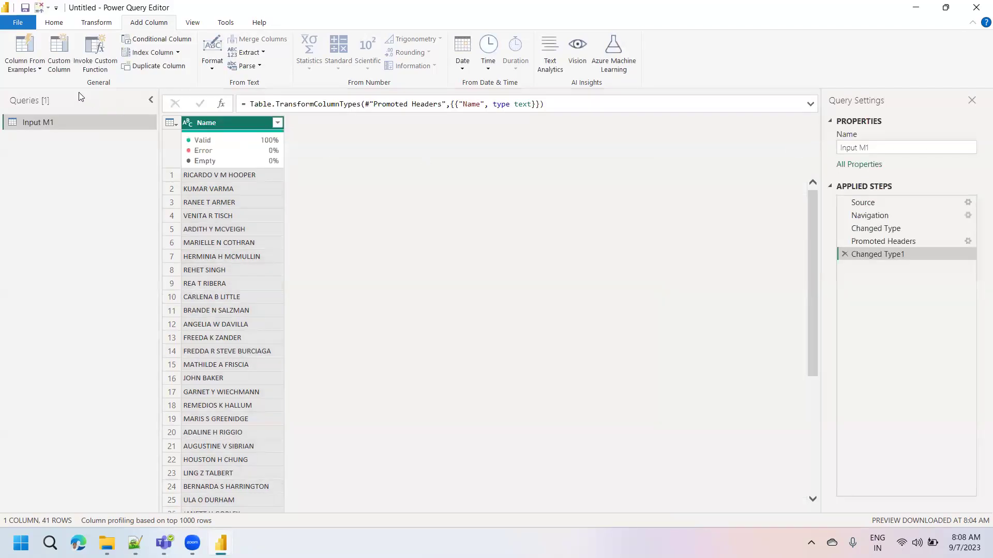
Start a Column From Examples based on the Name column and enter proper-case first and last names for the first two rows
click(25, 66)
click(46, 97)
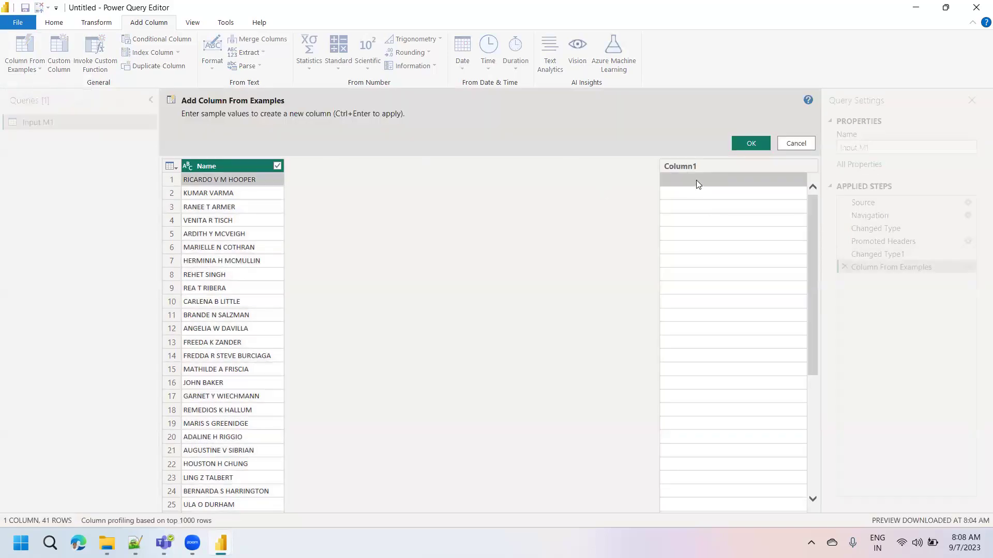
click(696, 180)
text(Ricardo)
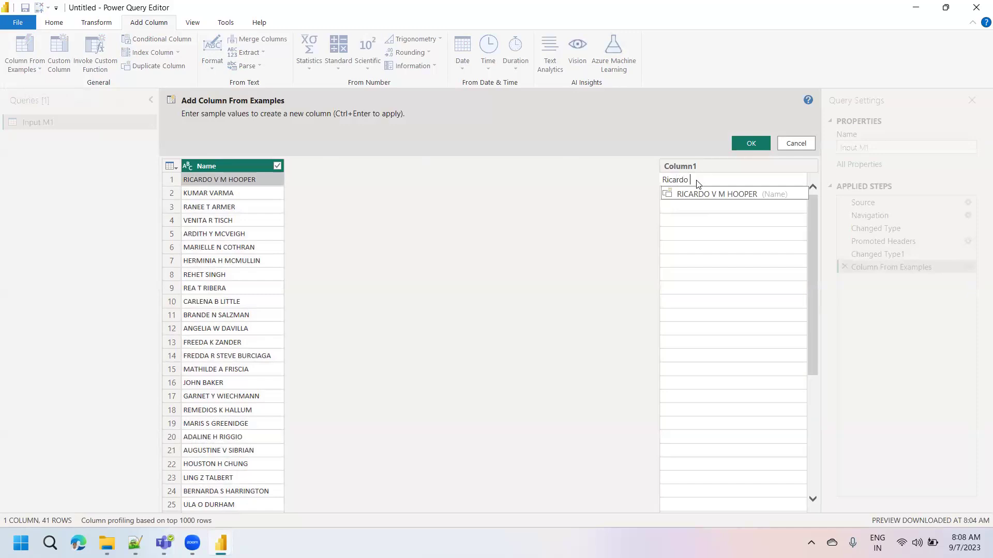
text( Hooper)
key(Return)
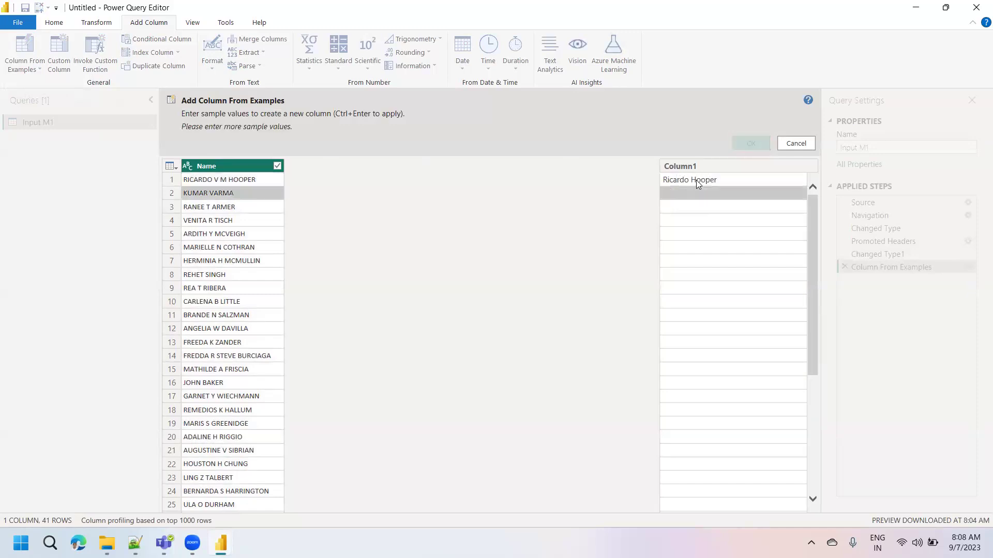
text(Kum)
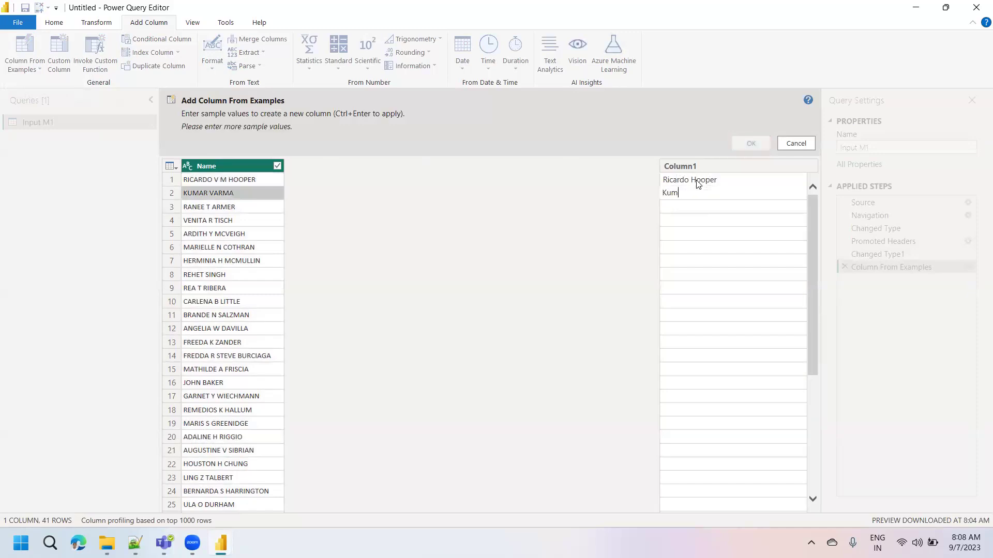
text(ar Varma)
key(Return)
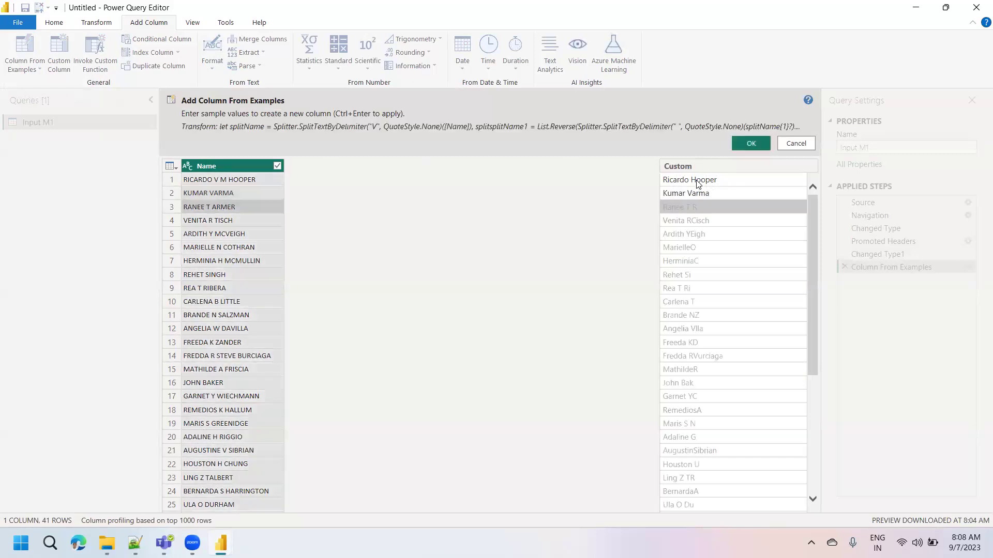
Enter the third row's proper-case first and last name as another example, without the middle initial, and add the column
text(Ran)
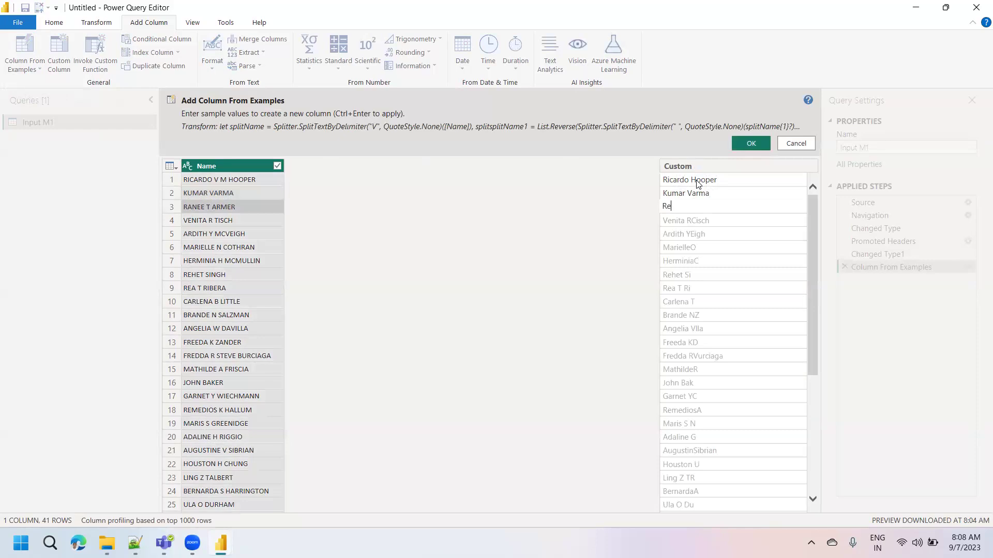
text(ee A)
text(rmer)
key(Return)
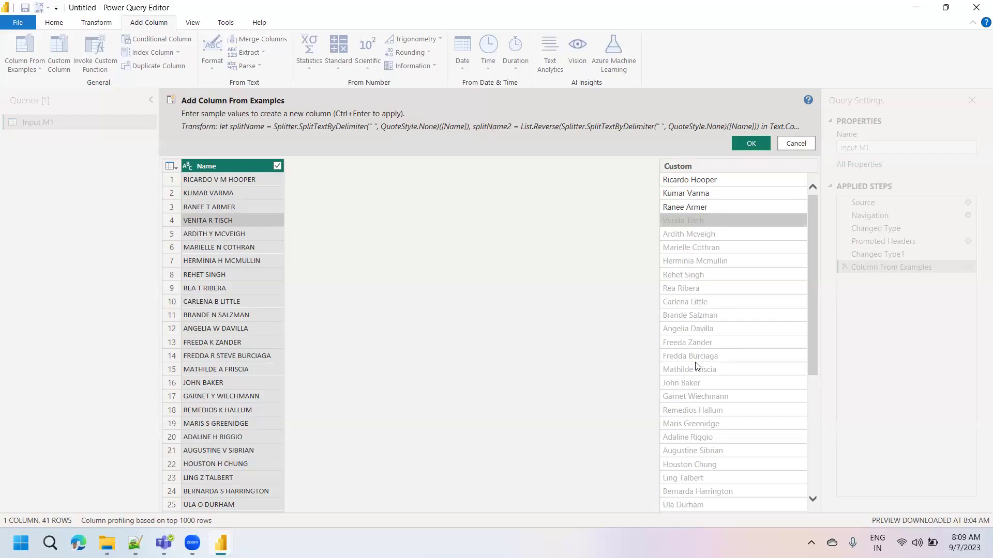
click(745, 142)
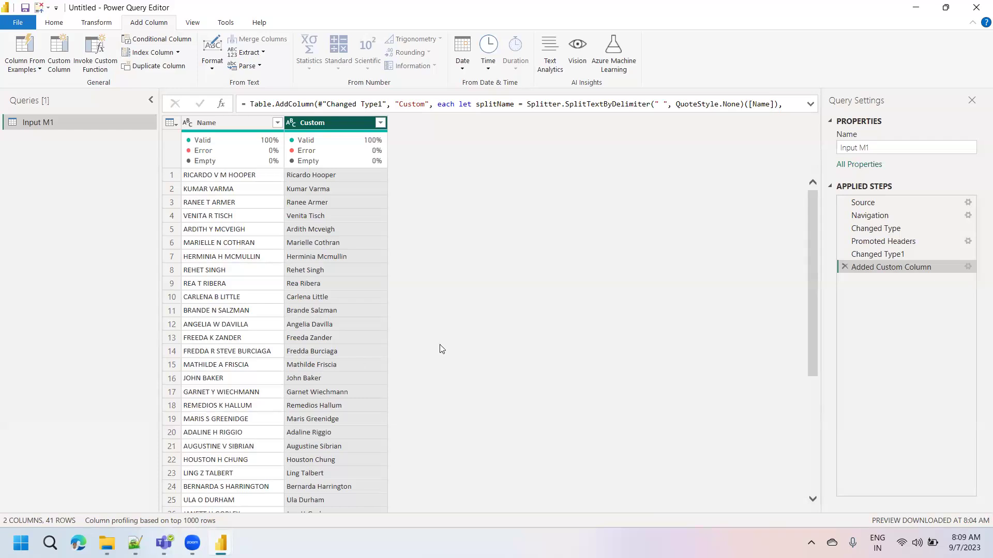
Review the formula behind the added custom column and rename the column Full Name
click(967, 267)
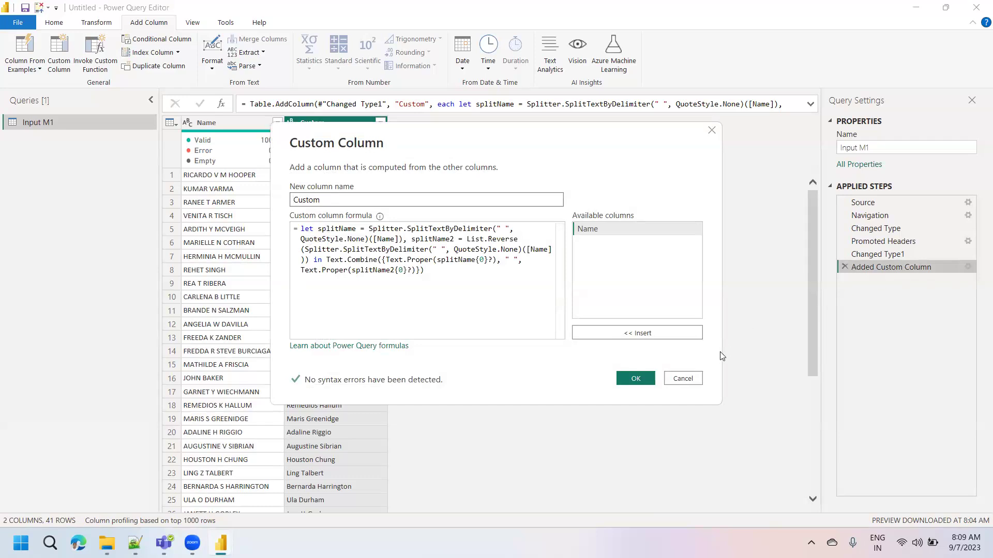
click(683, 378)
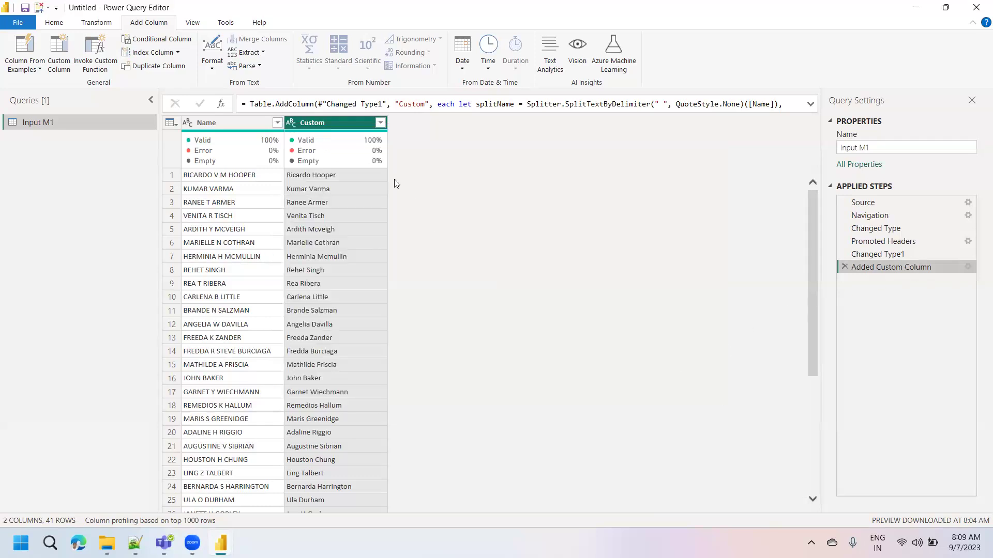
double_click(332, 123)
text(Full Na)
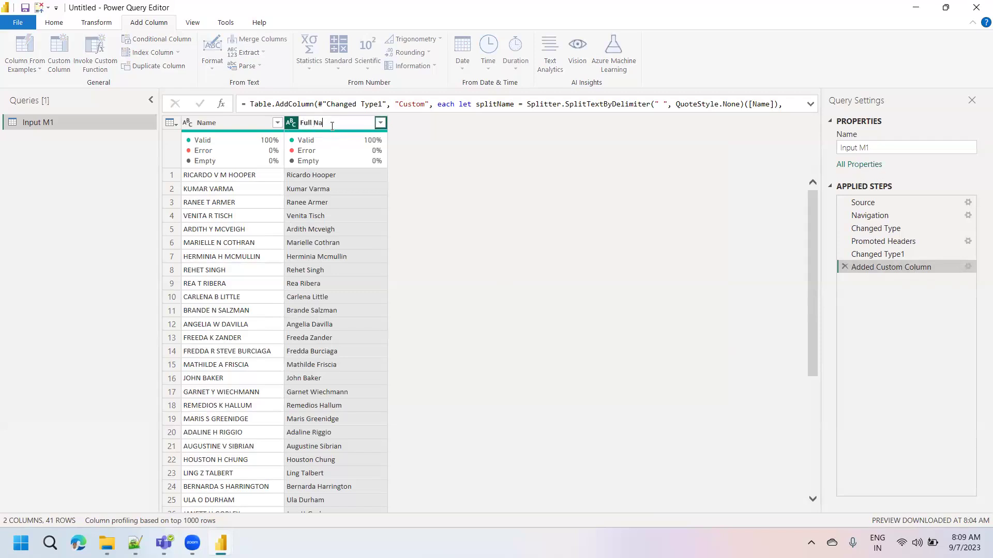
text(me)
key(Return)
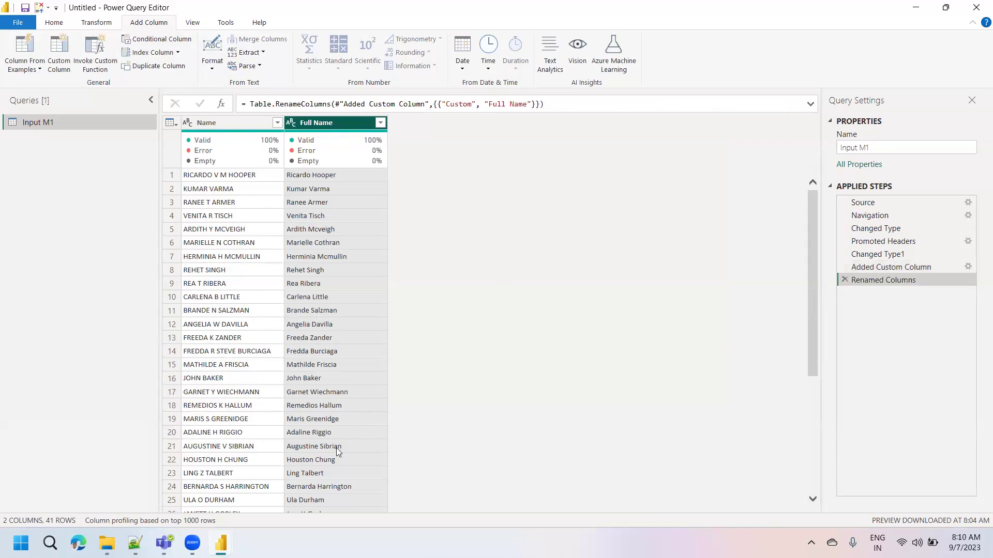
Check the Full Name values against the original names through the last row, and look at the rename formula
drag(815, 296, 805, 430)
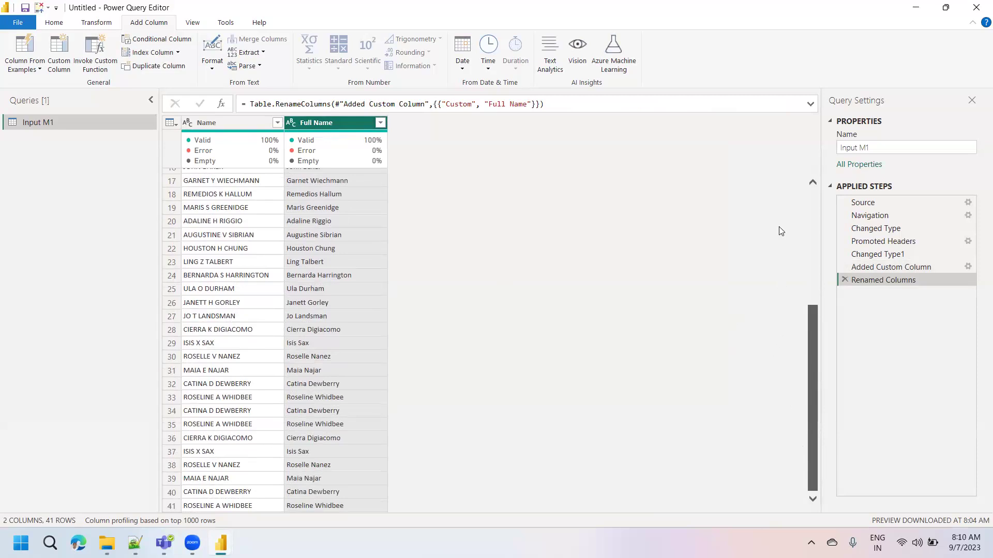
scroll(776, 164, up, 5)
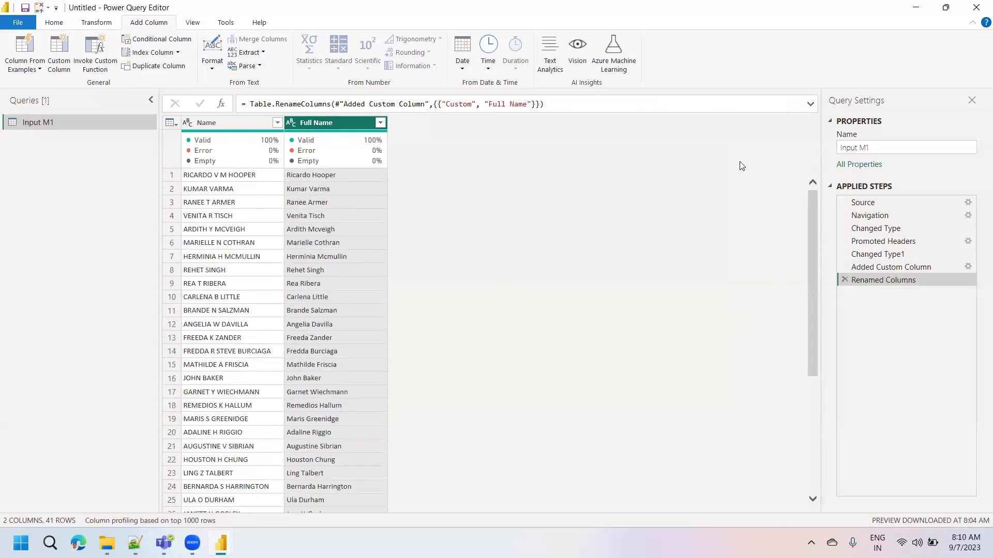
click(545, 65)
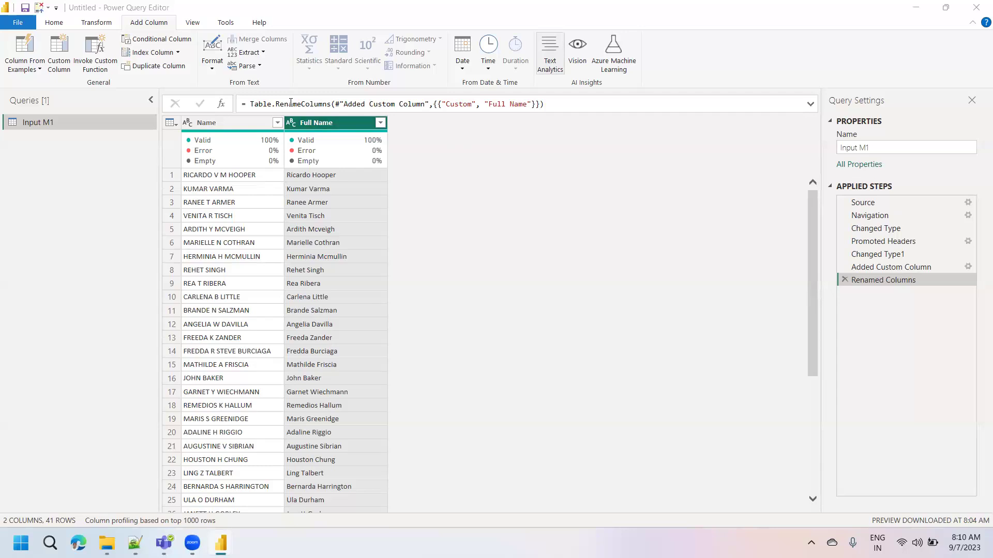
click(290, 103)
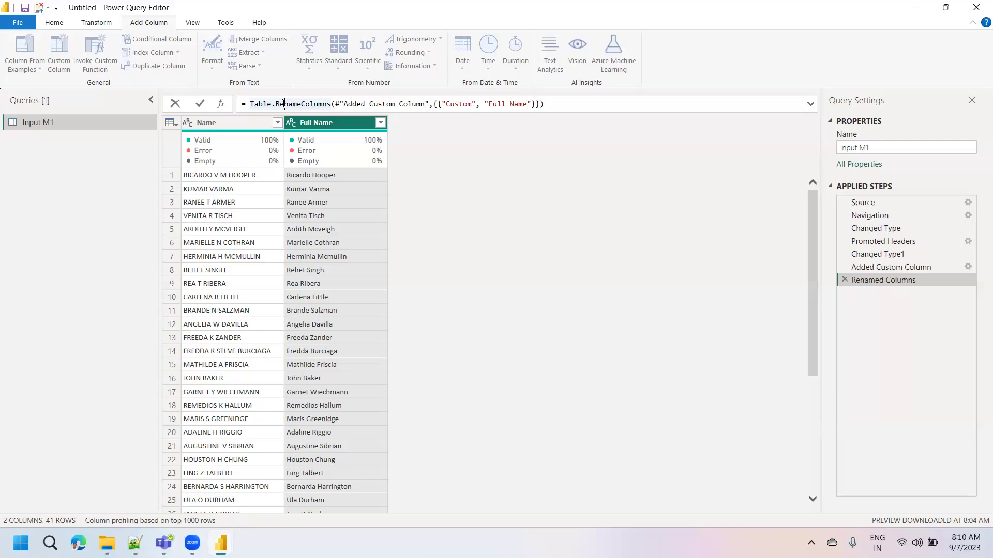
click(322, 118)
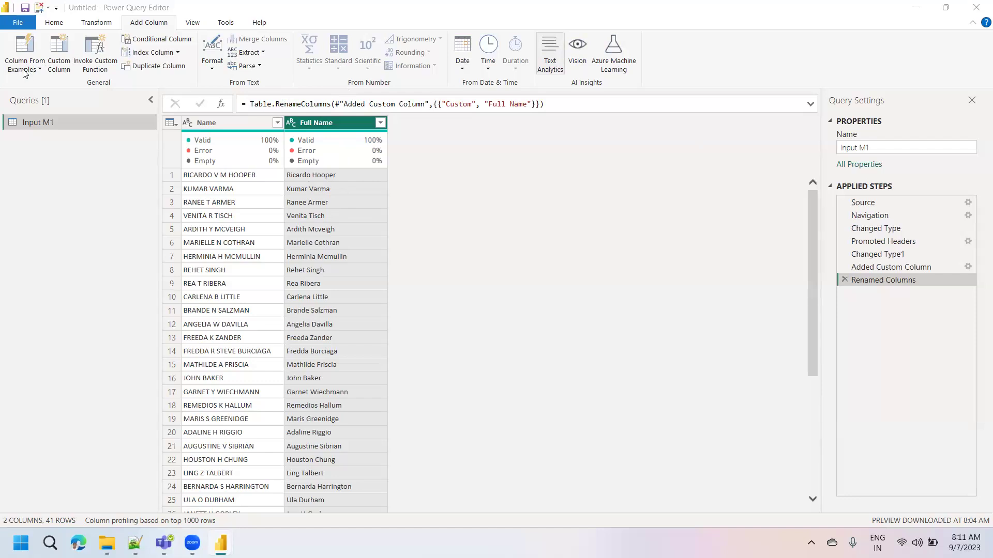
Duplicate the Input M1 query
click(31, 126)
key(shift+F10)
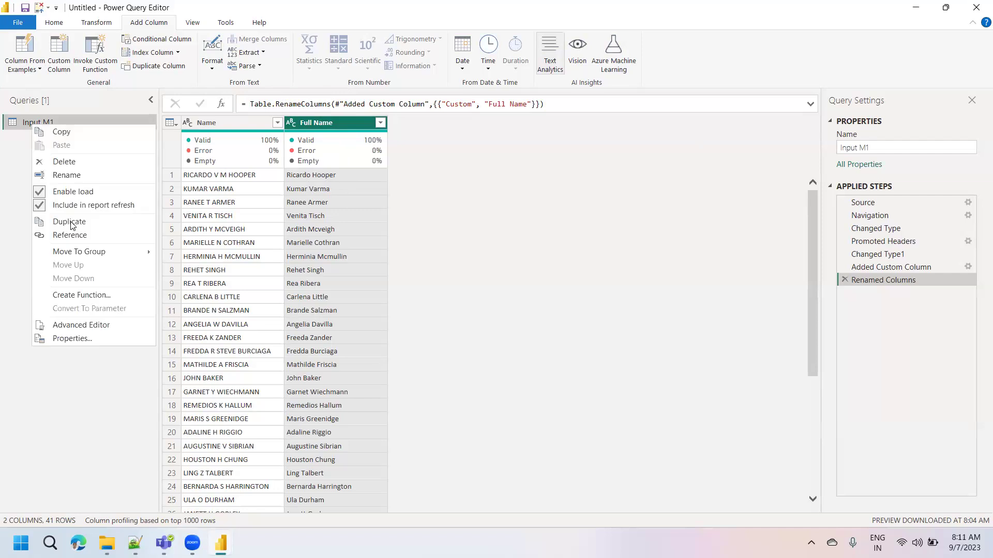
click(71, 139)
key(ctrl+v)
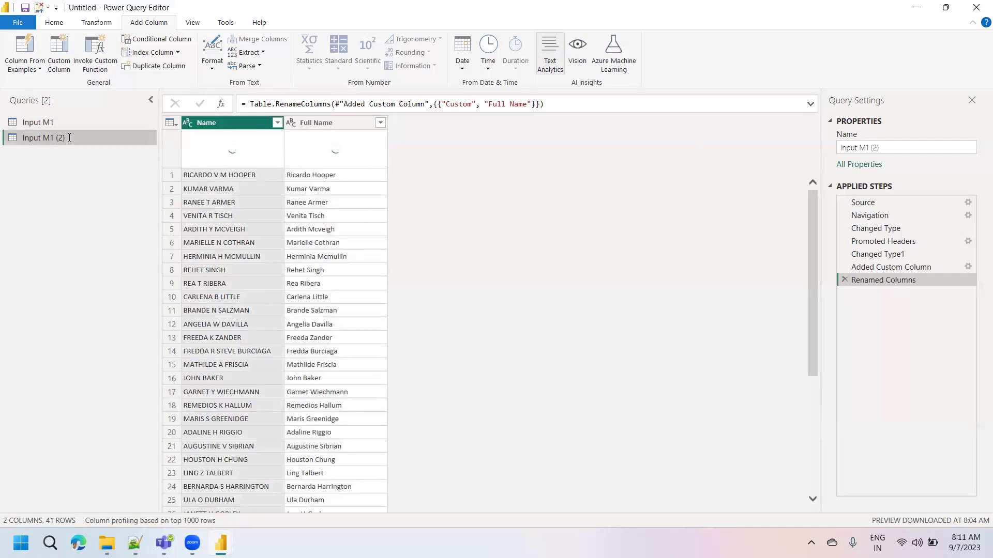
Rename the duplicated query Input M2
double_click(69, 137)
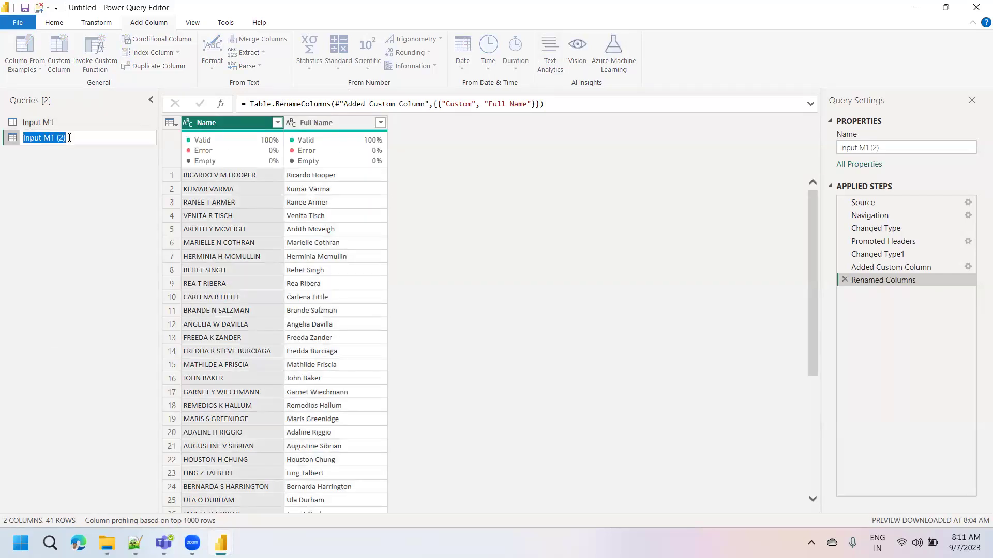
key(End)
key(BackSpace)
key(BackSpace)
key(BackSpace)
key(BackSpace)
key(BackSpace)
text(2)
key(Return)
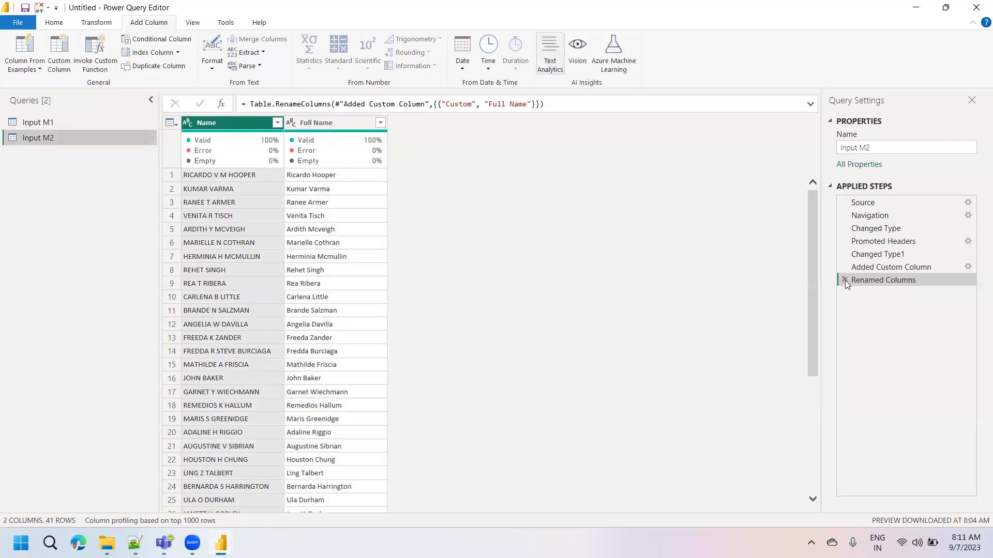
Delete the Renamed Columns and Added Custom Column steps from the Input M2 query
click(844, 280)
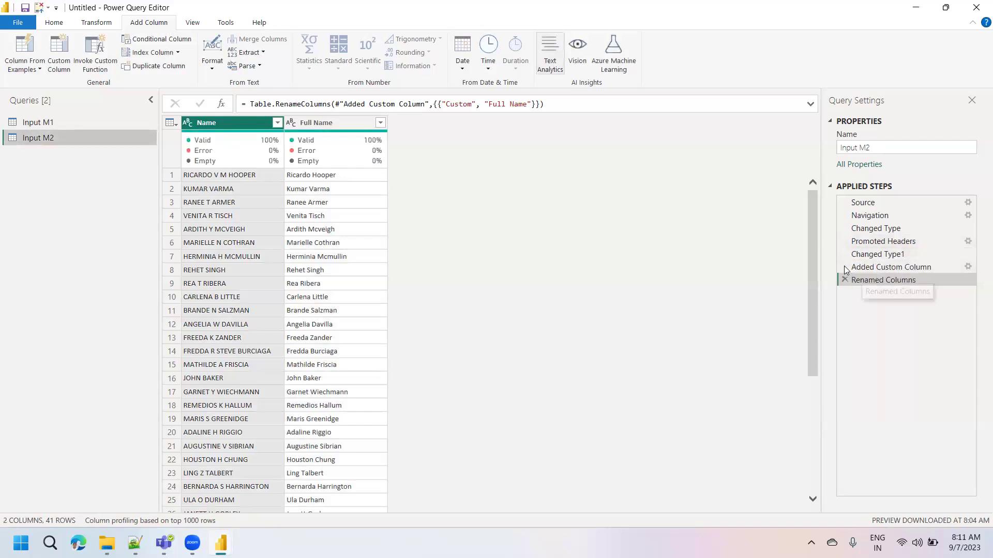
key(Delete)
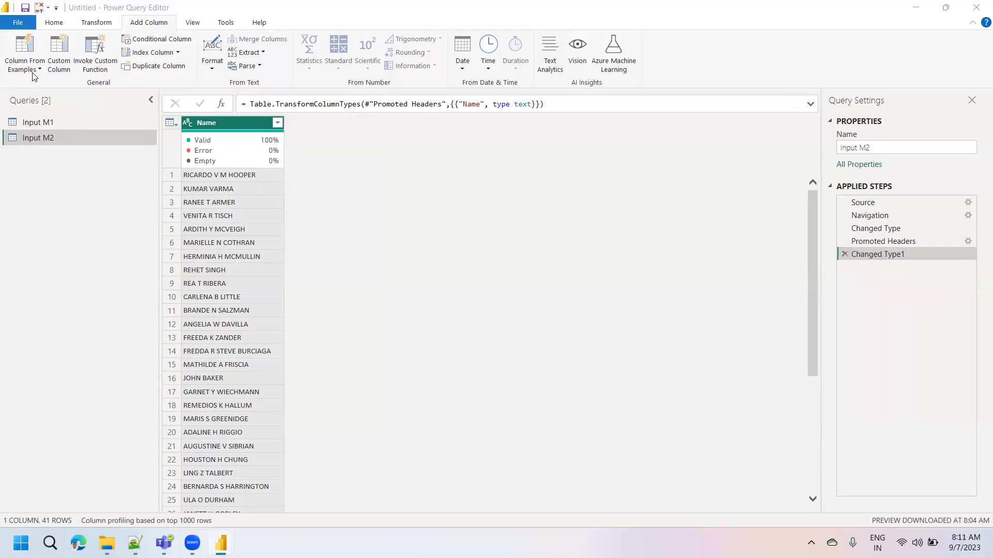
Start a custom column in Input M2 and begin its formula with the Text.Split function, removing the duplicated Text prefix
click(218, 176)
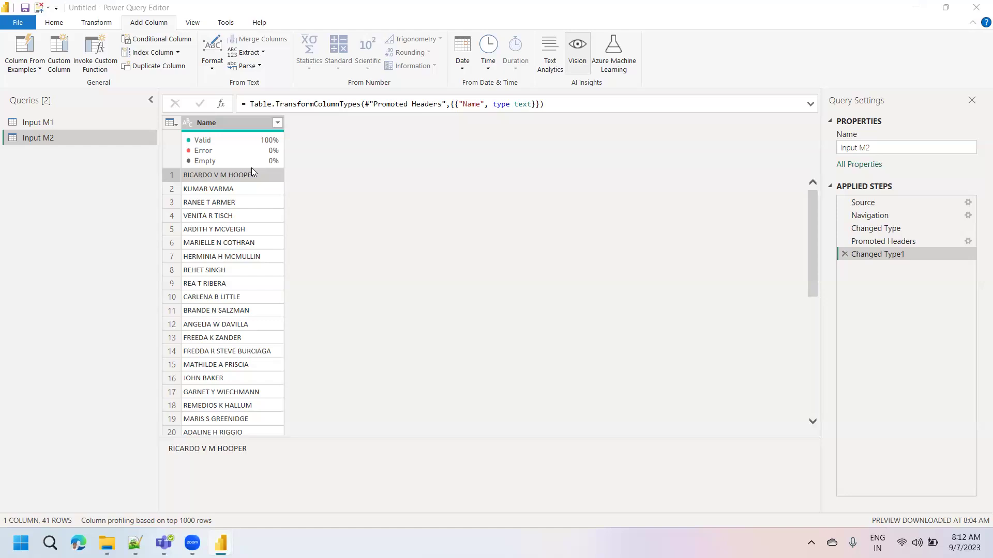
click(225, 122)
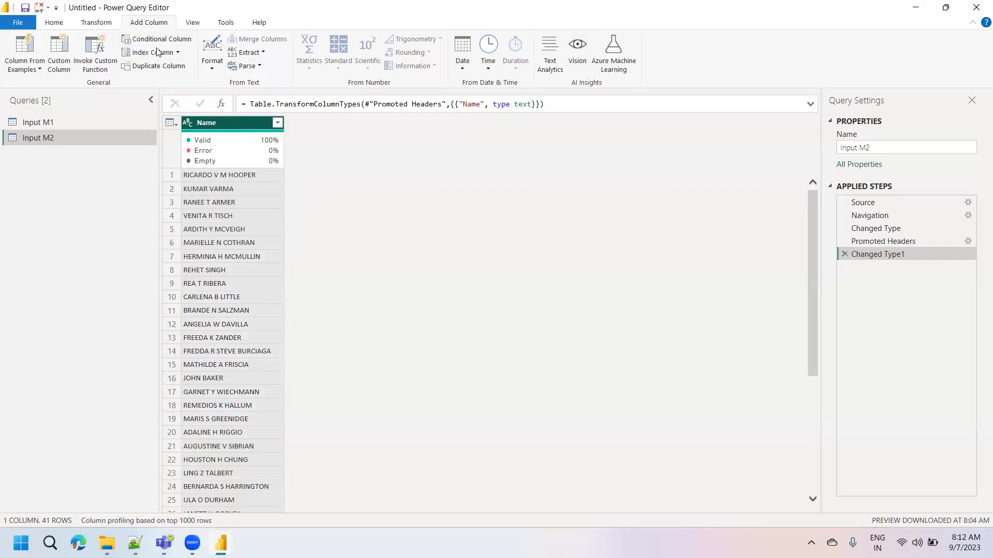
click(67, 66)
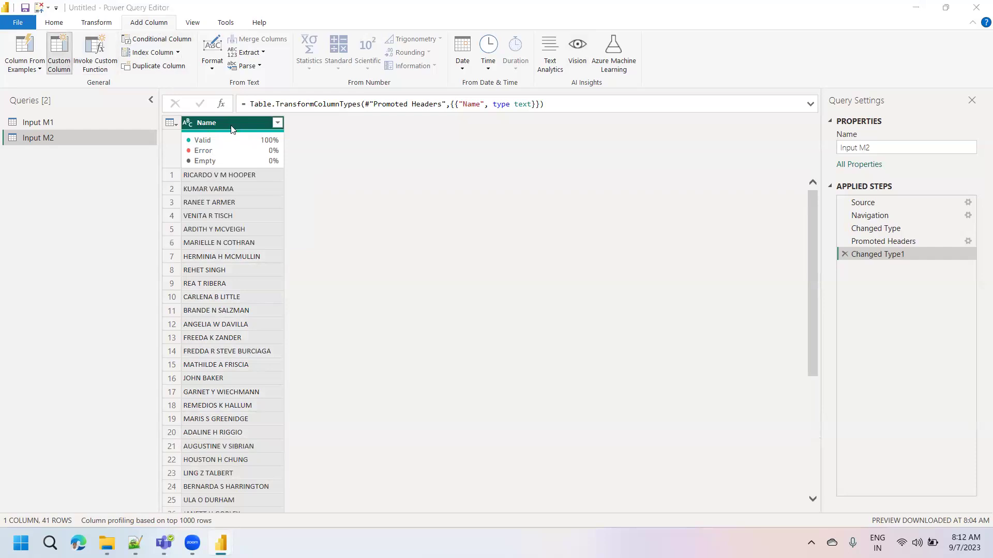
text(T)
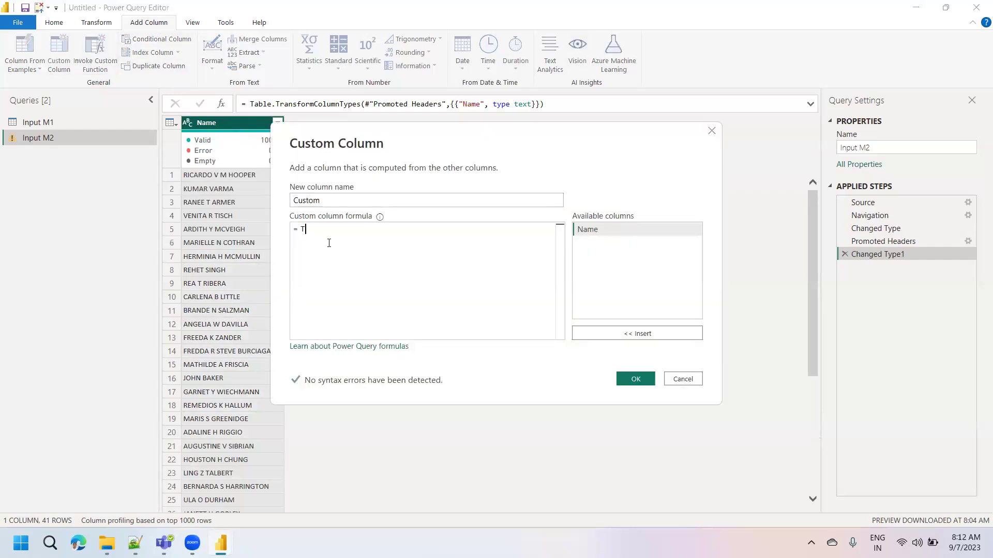
text(ext.Sp)
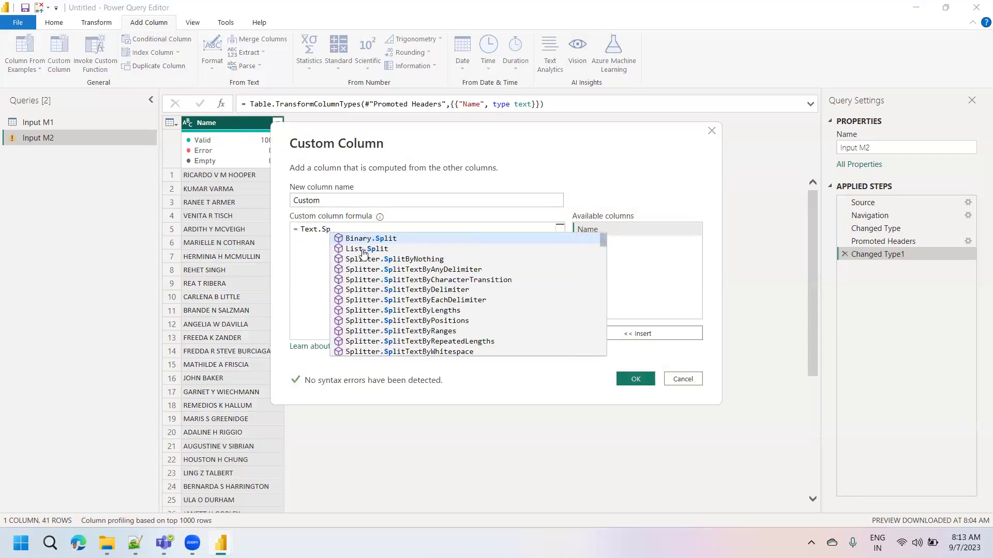
text(lit)
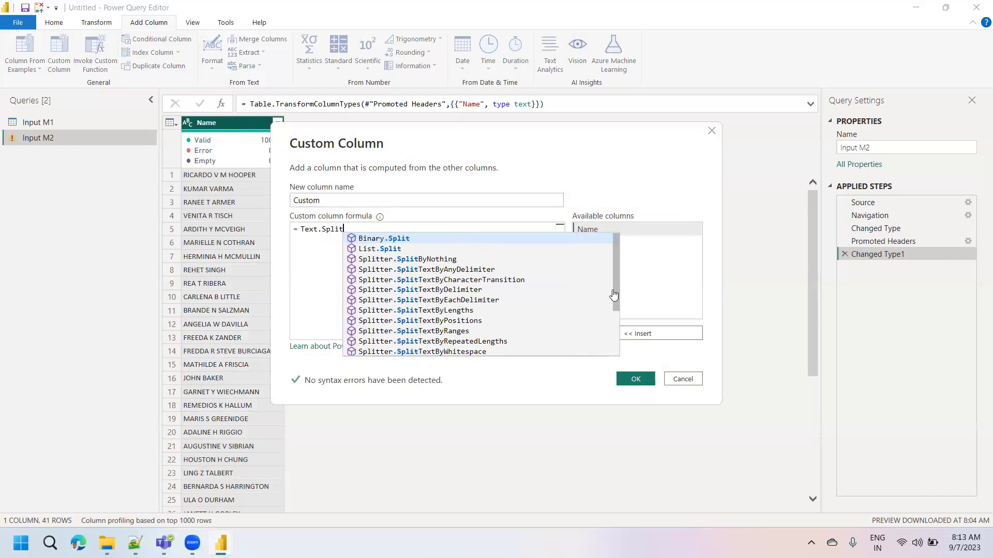
scroll(615, 300, down, 3)
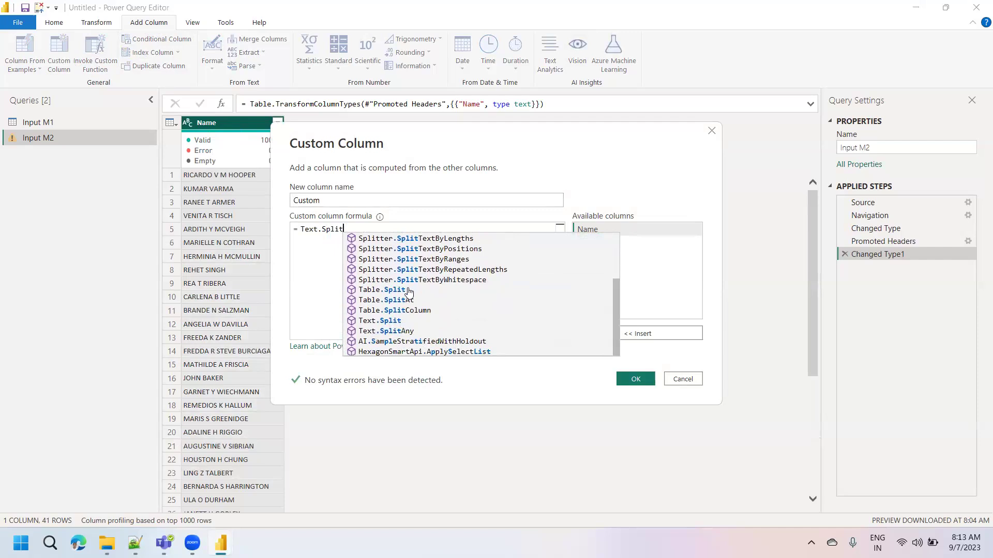
click(384, 322)
click(318, 230)
key(BackSpace)
key(BackSpace)
key(BackSpace)
key(BackSpace)
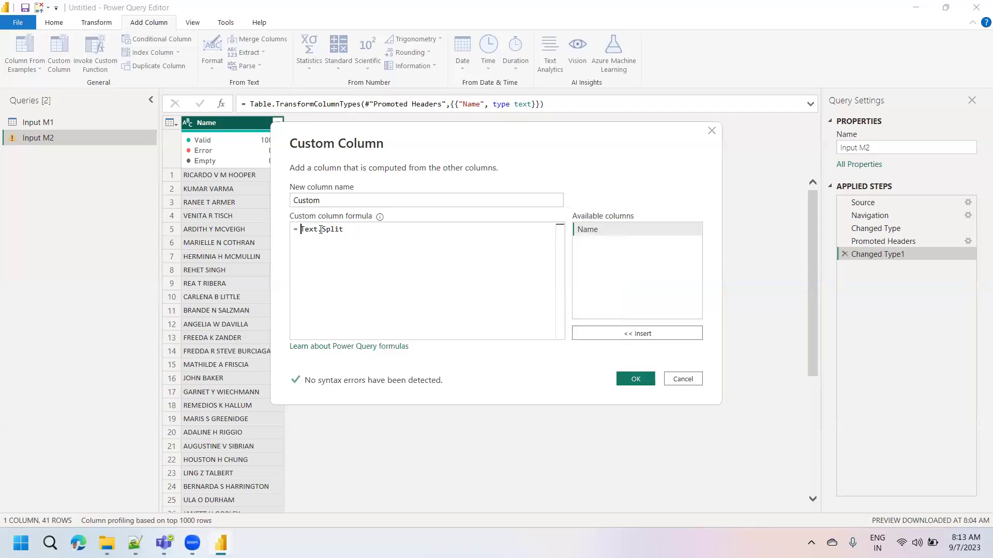
Complete the formula as Text.Split([Name]," "), add the custom column and select its first row's list
click(348, 231)
text(()
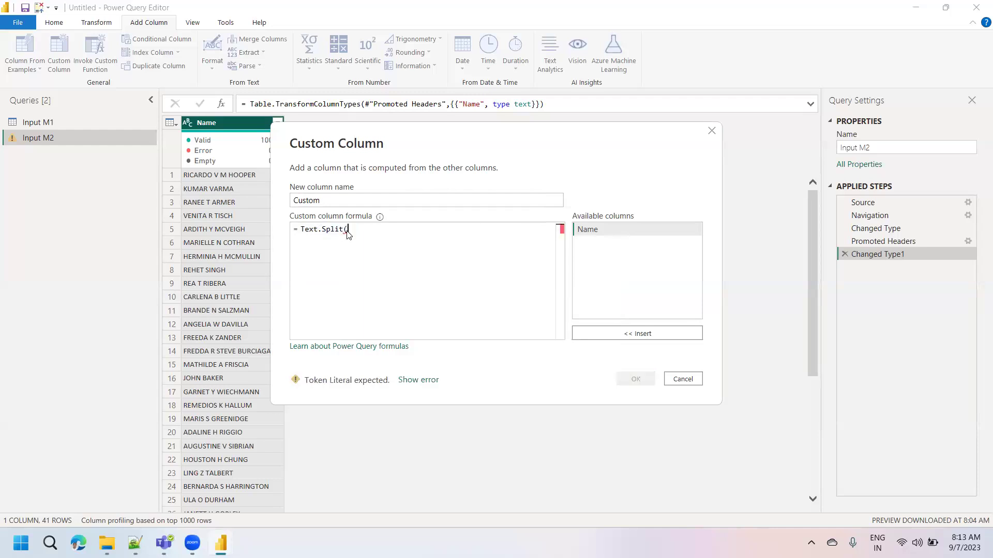
double_click(588, 230)
text(,)
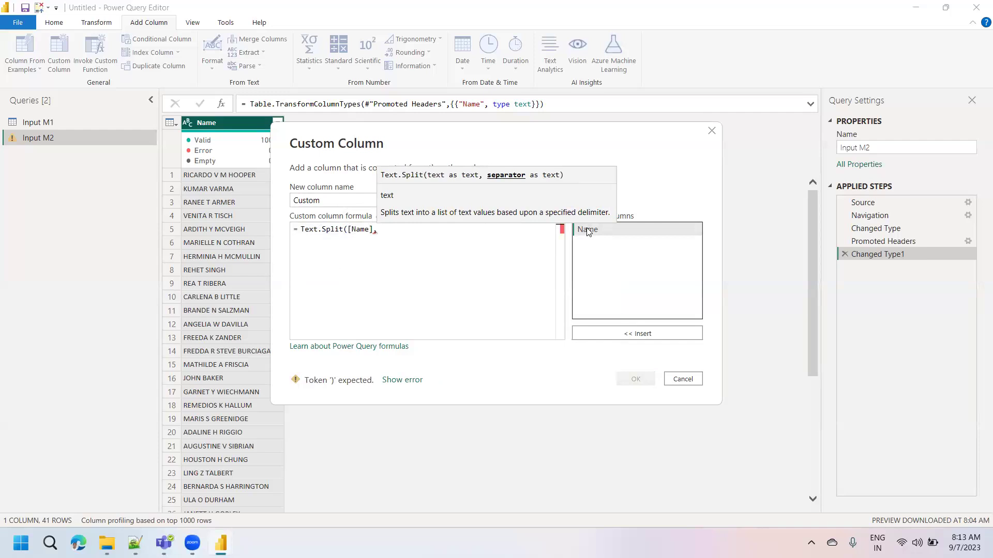
text(" "))
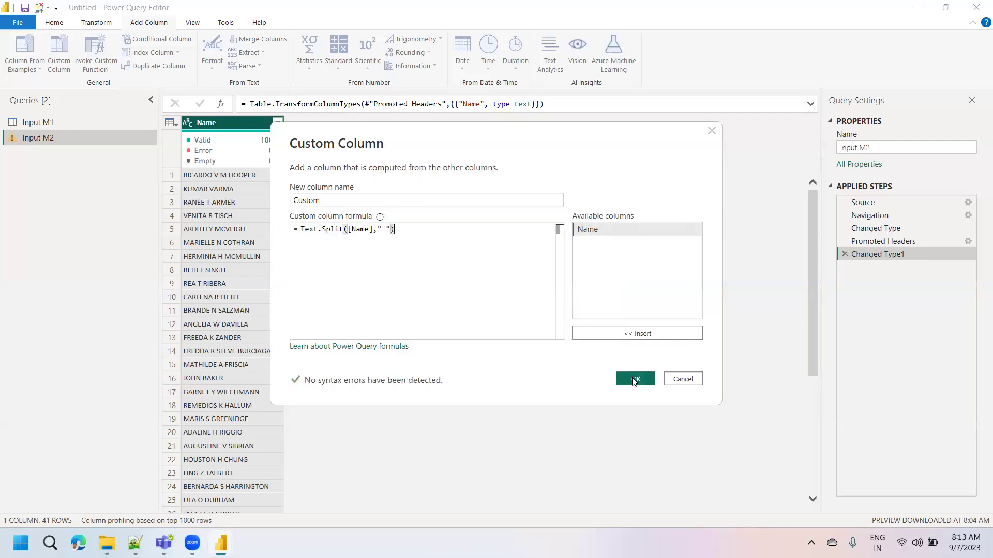
click(634, 380)
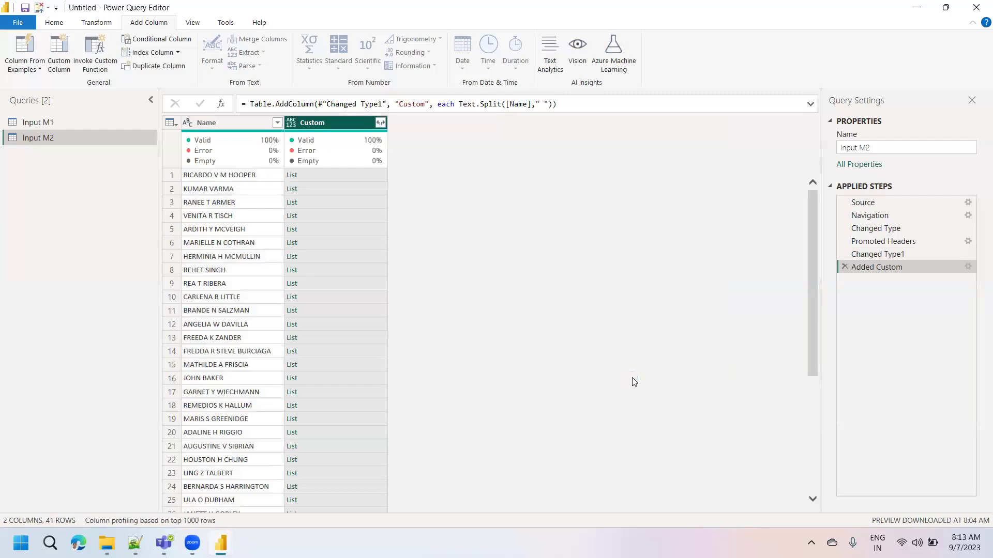
click(312, 177)
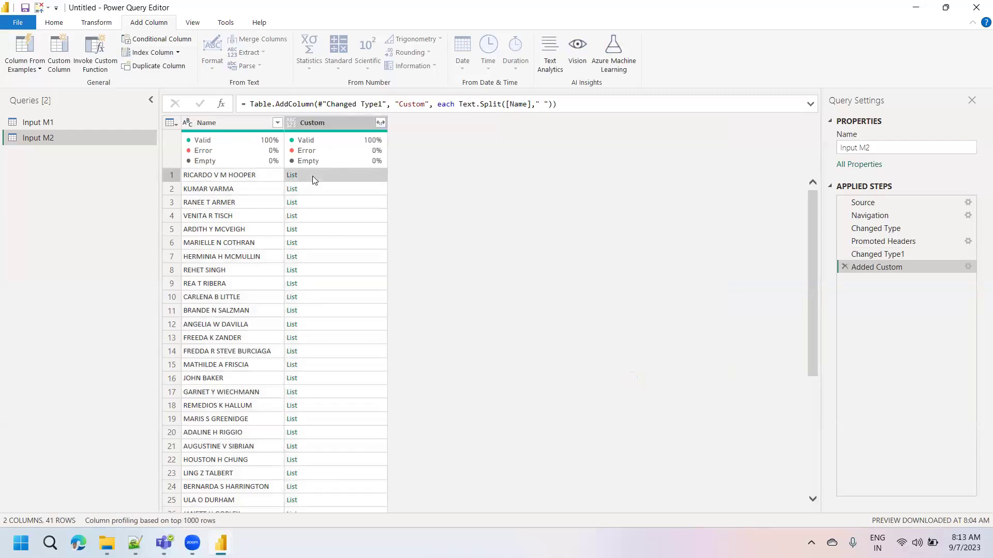
Examine the split name lists in the first three rows of the Custom column and compare with the Changed Type1 step
drag(426, 437, 433, 375)
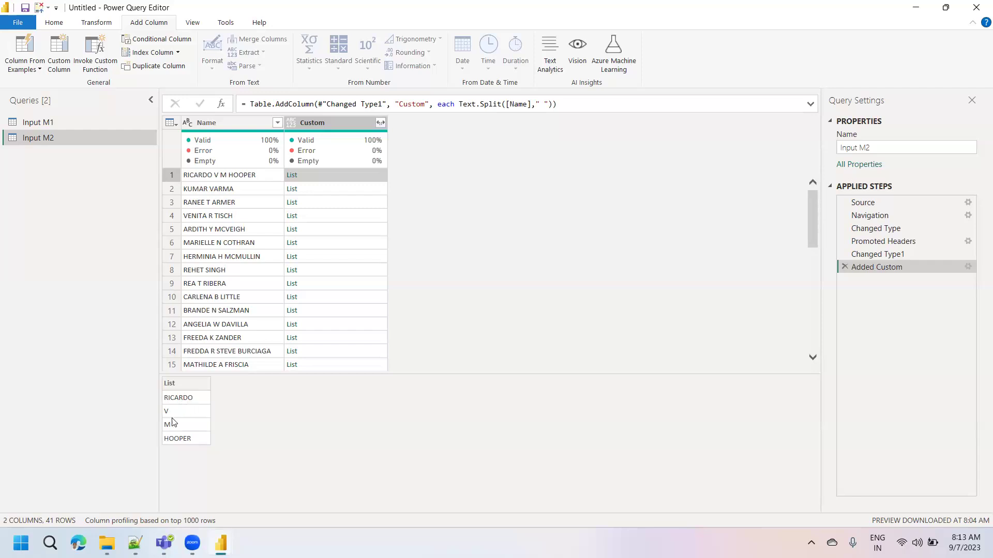
click(321, 195)
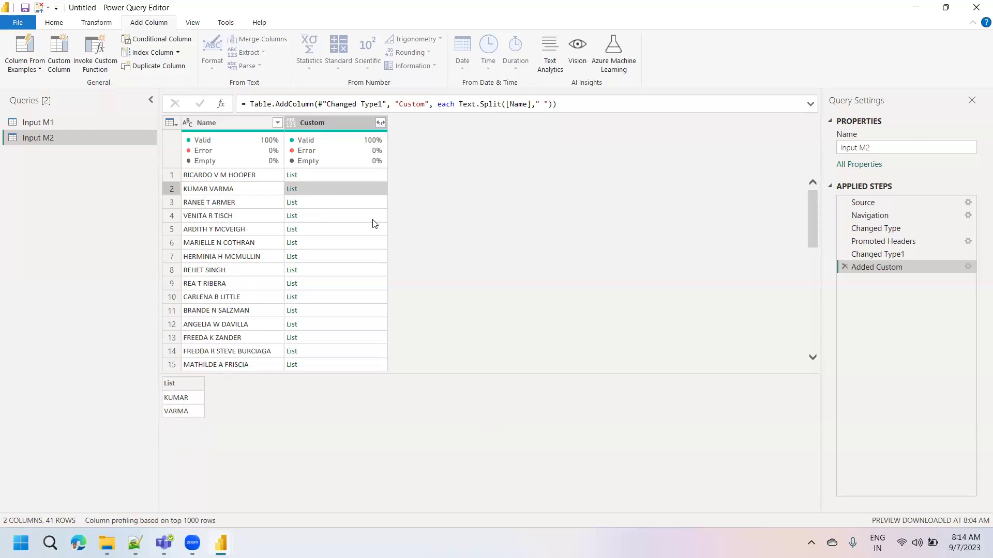
click(336, 205)
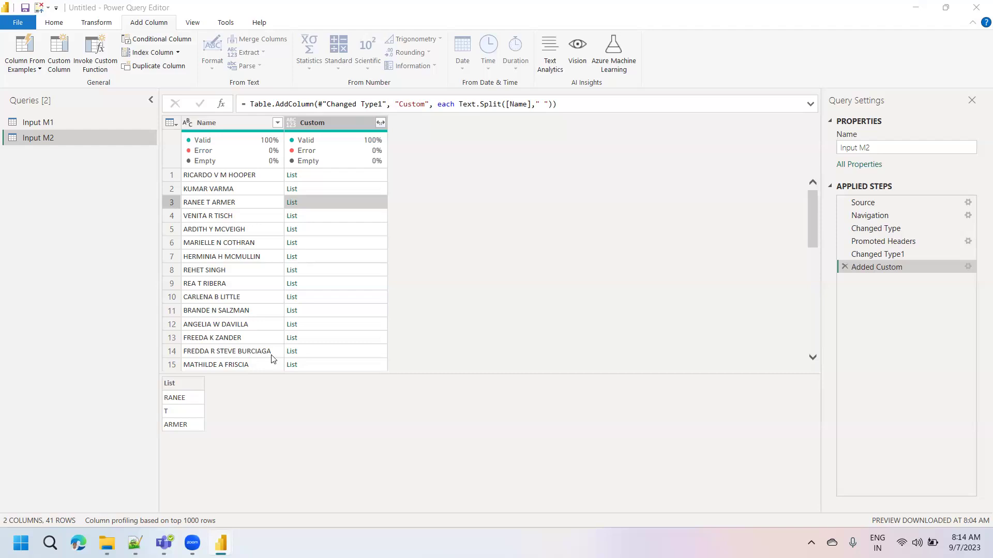
click(314, 175)
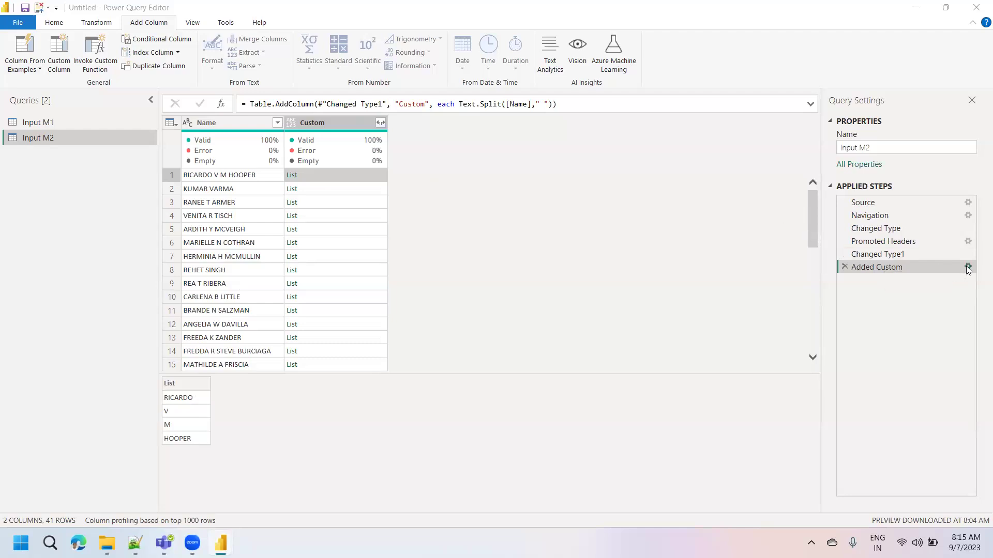
click(899, 254)
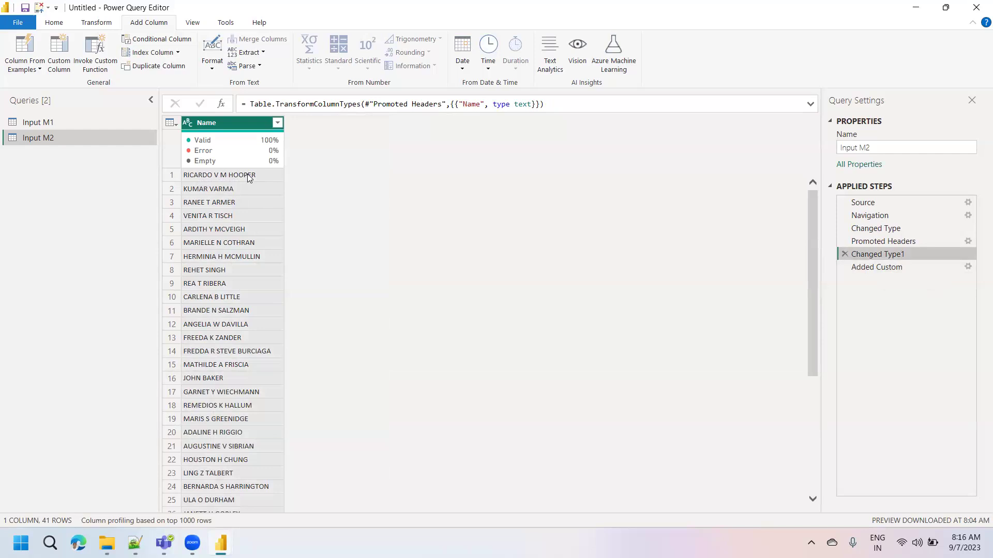
click(880, 268)
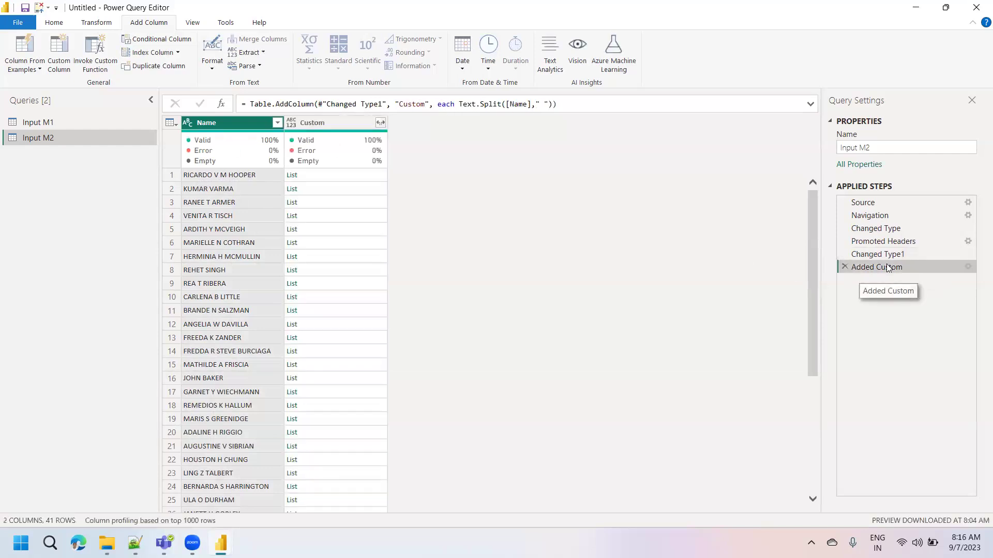
click(317, 176)
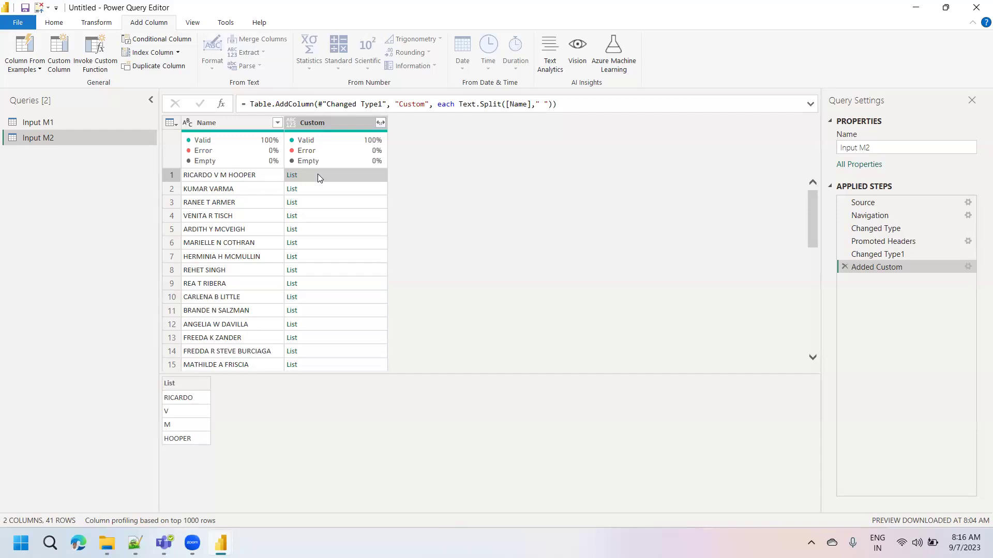
Add a custom column Custom.1 with the formula List.First([Custom])
click(59, 57)
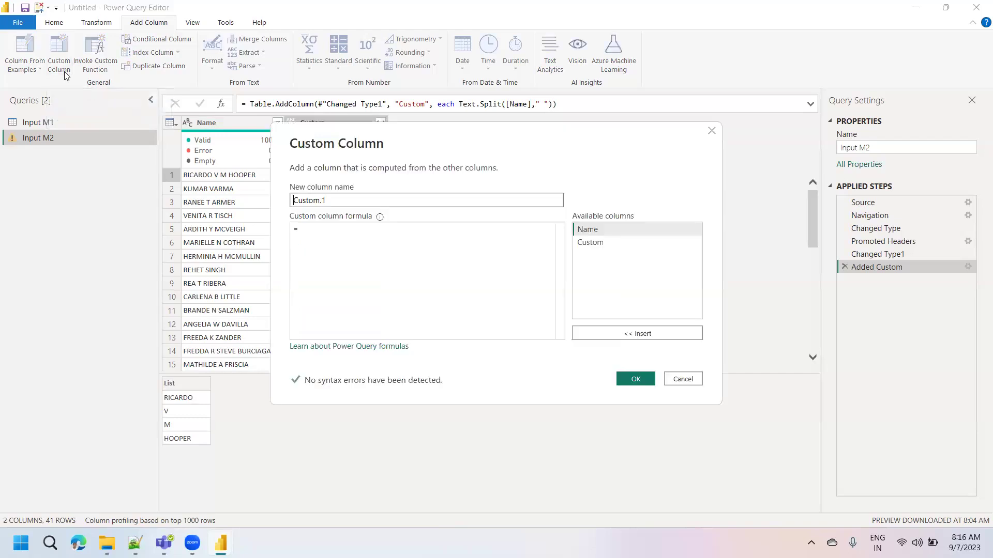
click(314, 231)
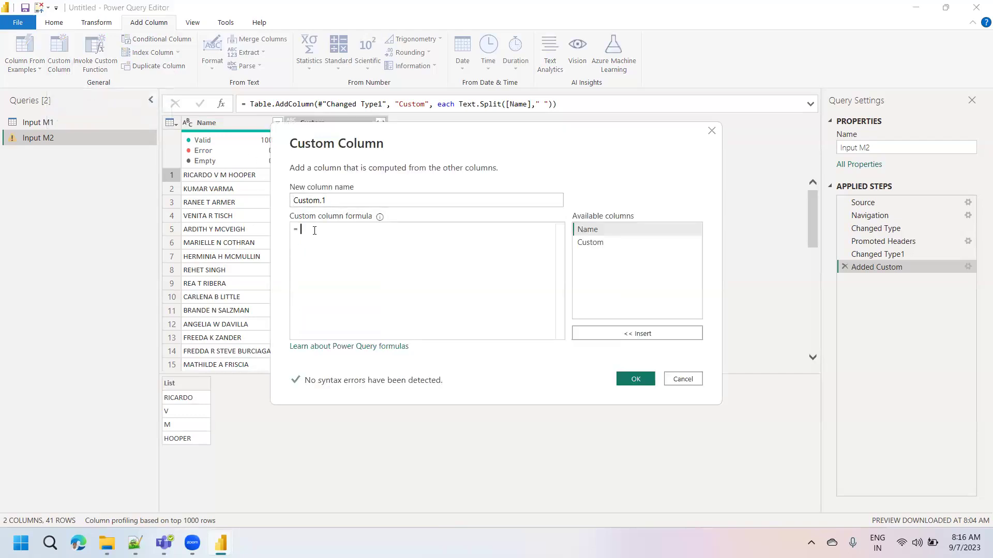
text(List.First)
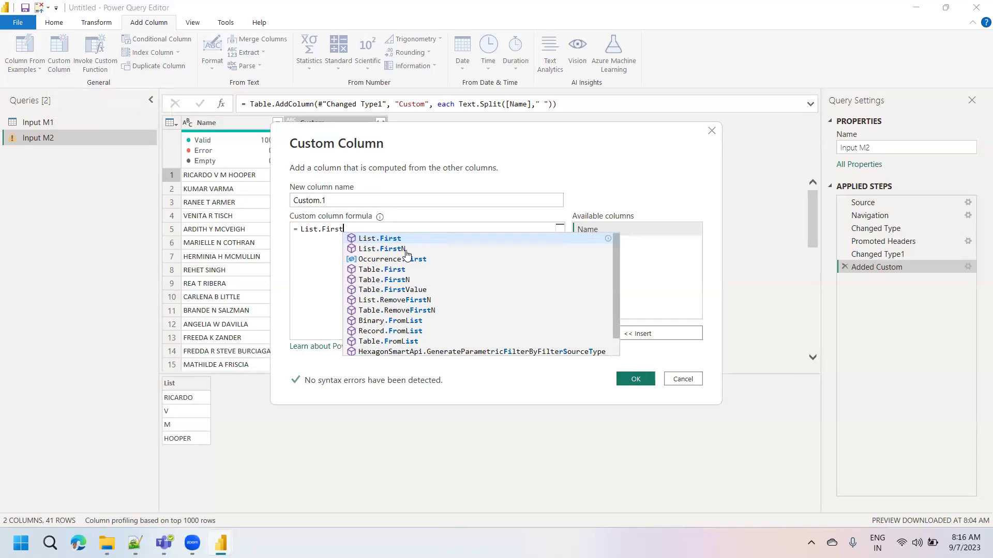
click(386, 238)
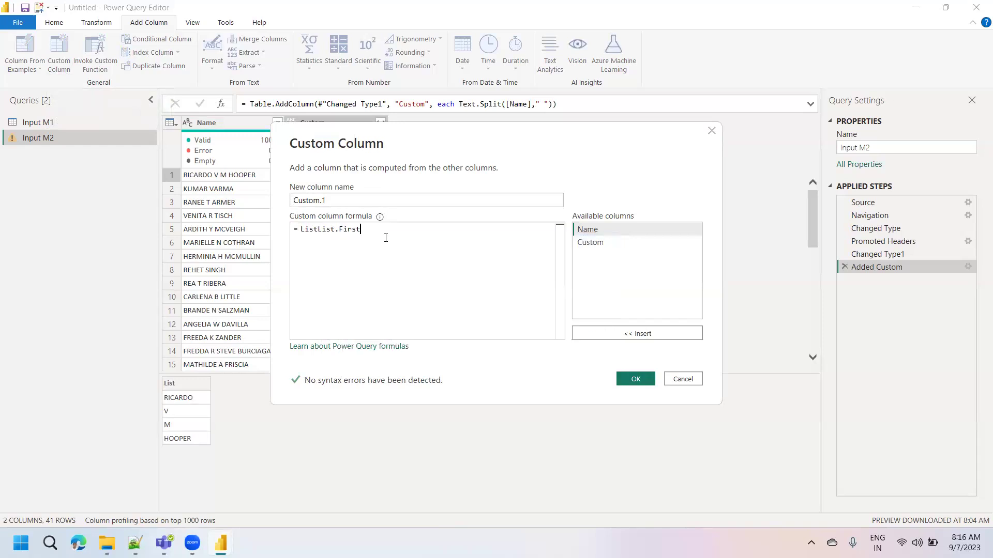
click(318, 231)
key(BackSpace)
key(BackSpace)
key(BackSpace)
key(BackSpace)
click(358, 224)
text(()
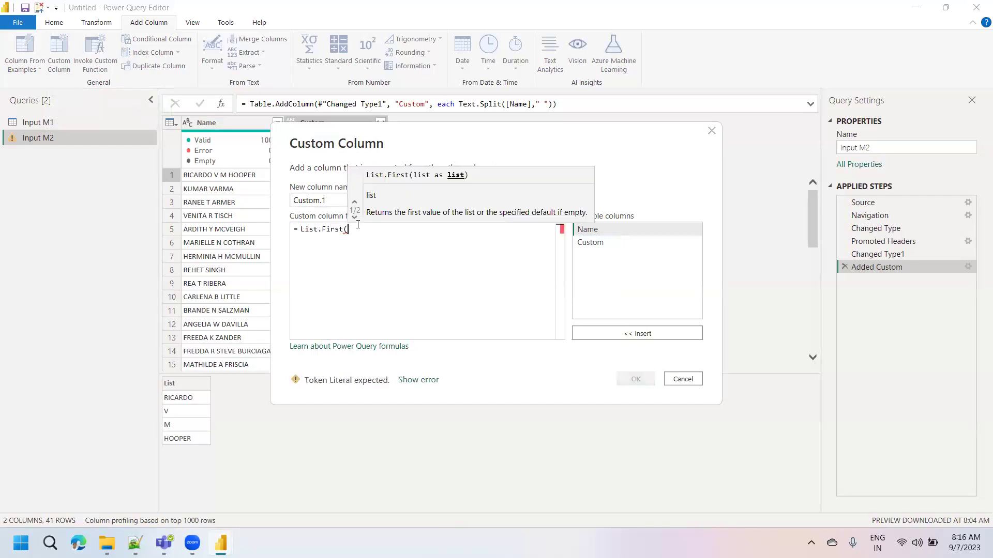
double_click(592, 243)
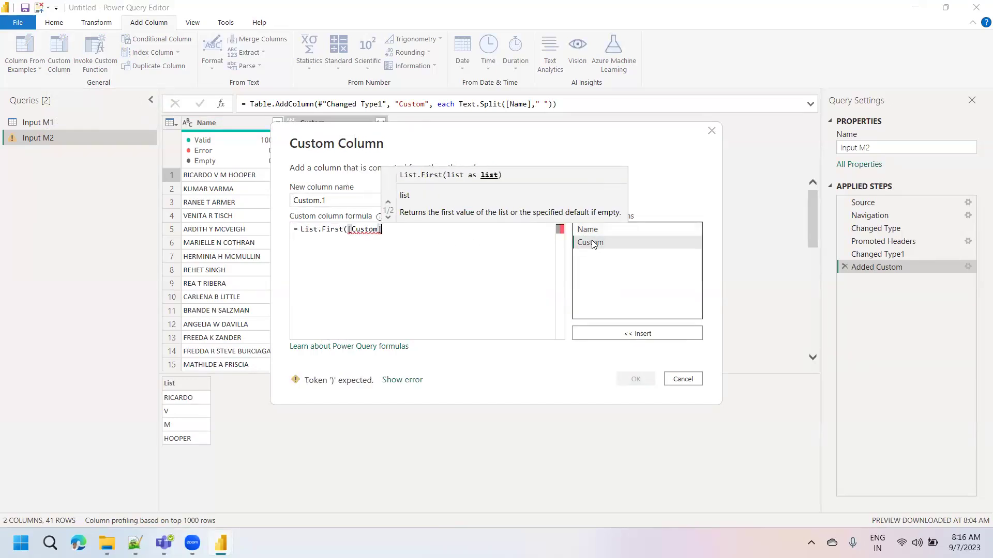
text())
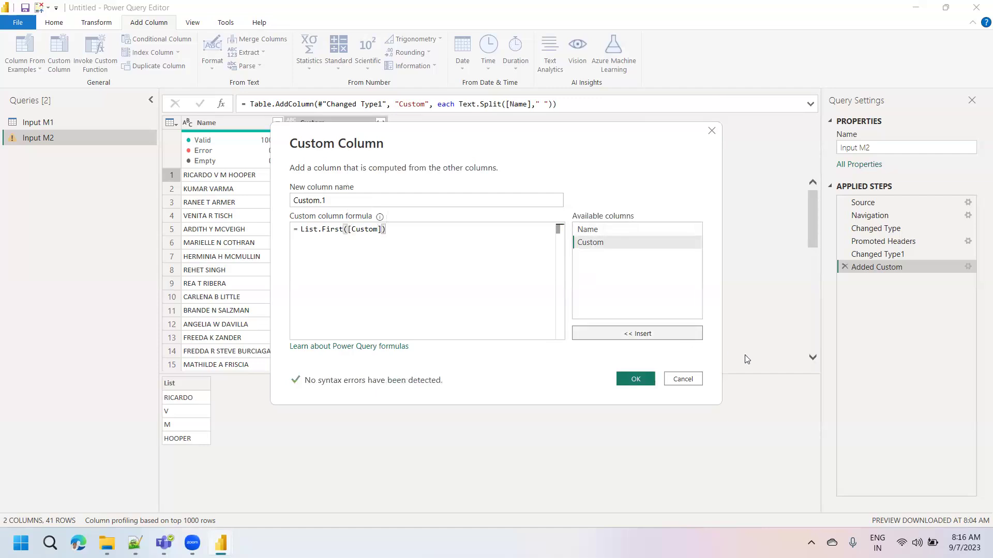
click(639, 379)
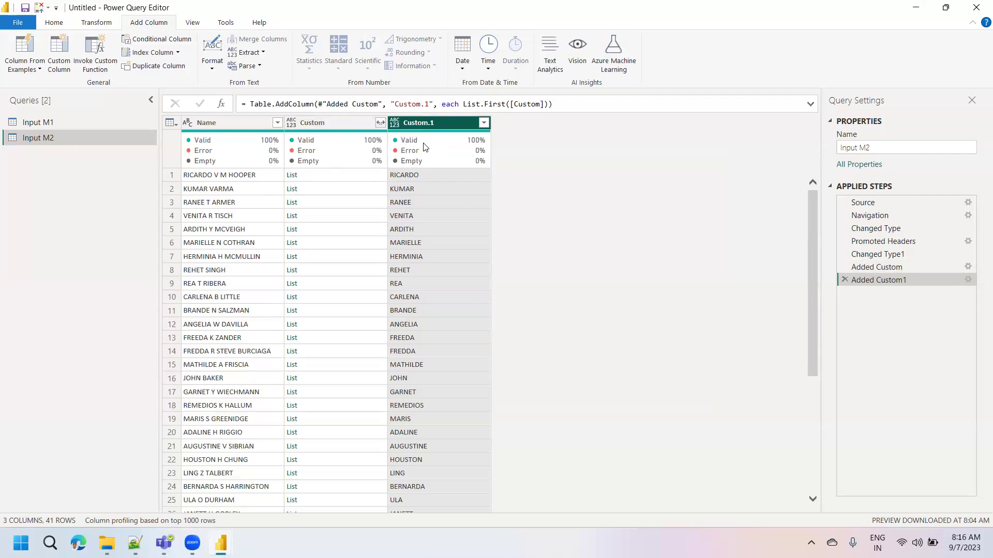
Rename the Custom.1 column holding the first list items as First Name
double_click(421, 125)
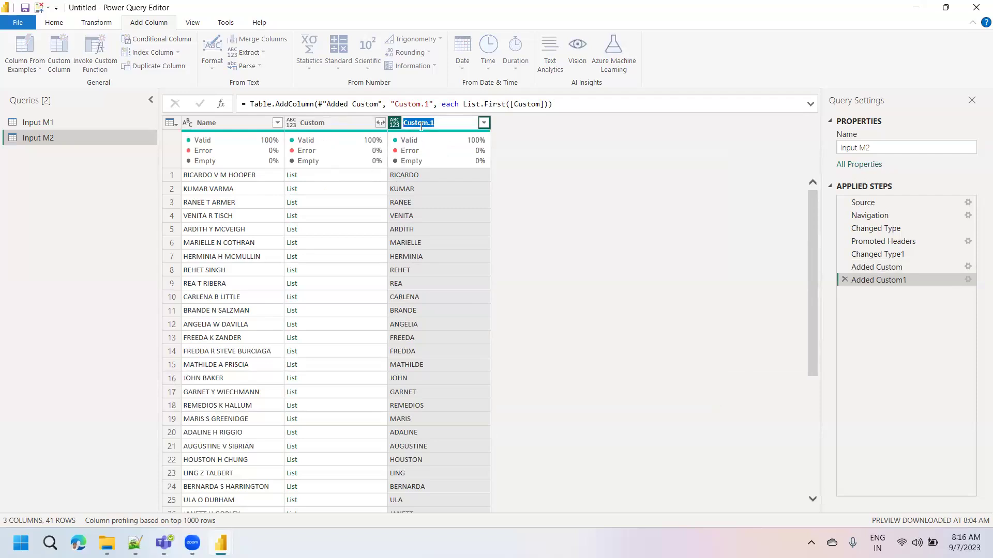
text(First Name)
key(Return)
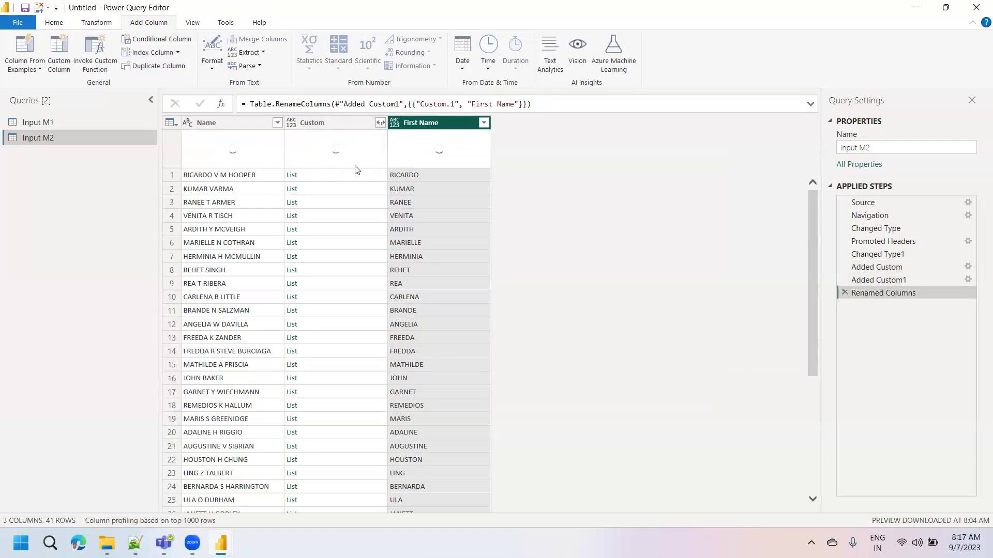
Check the first row's list in the Custom column and add a custom column with the formula List.Last([Custom])
click(327, 123)
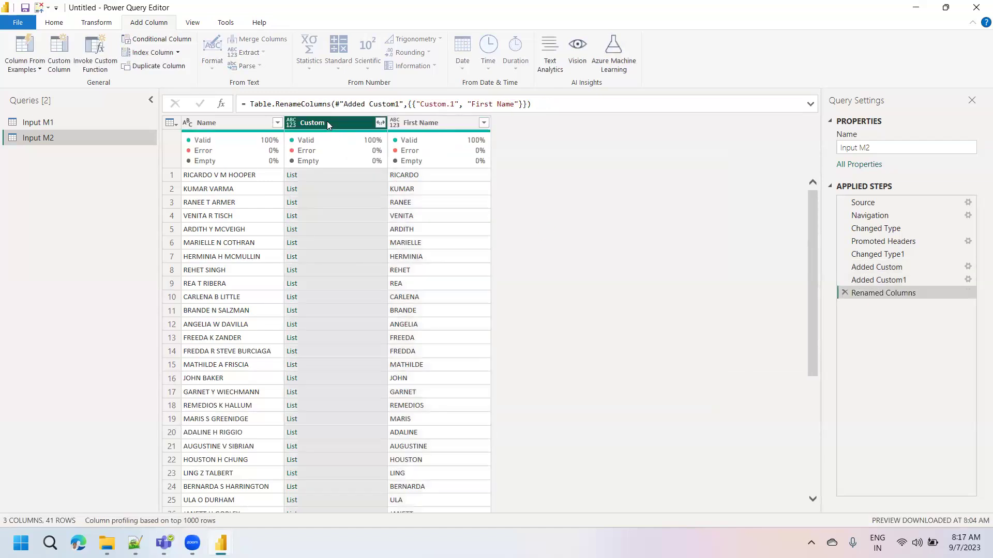
click(312, 174)
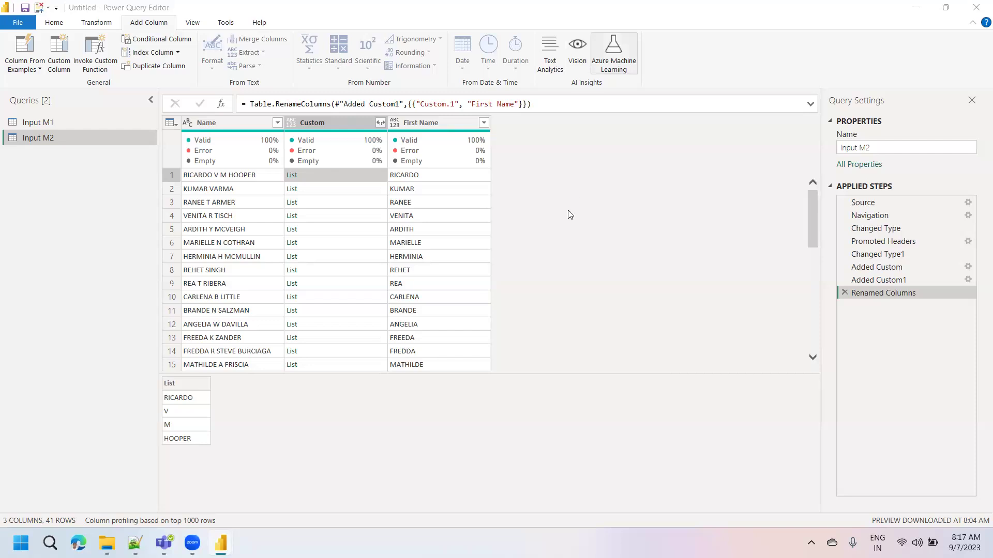
click(199, 439)
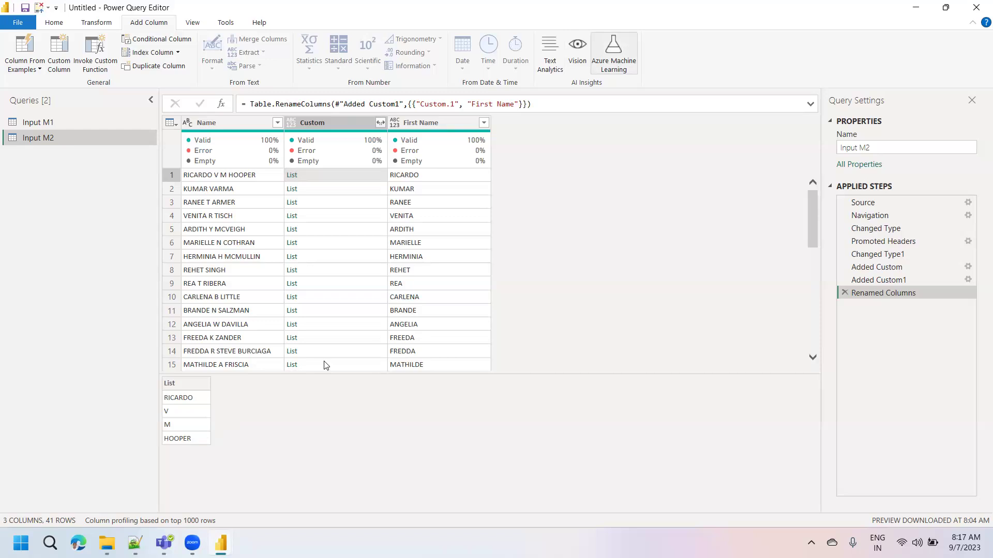
click(61, 61)
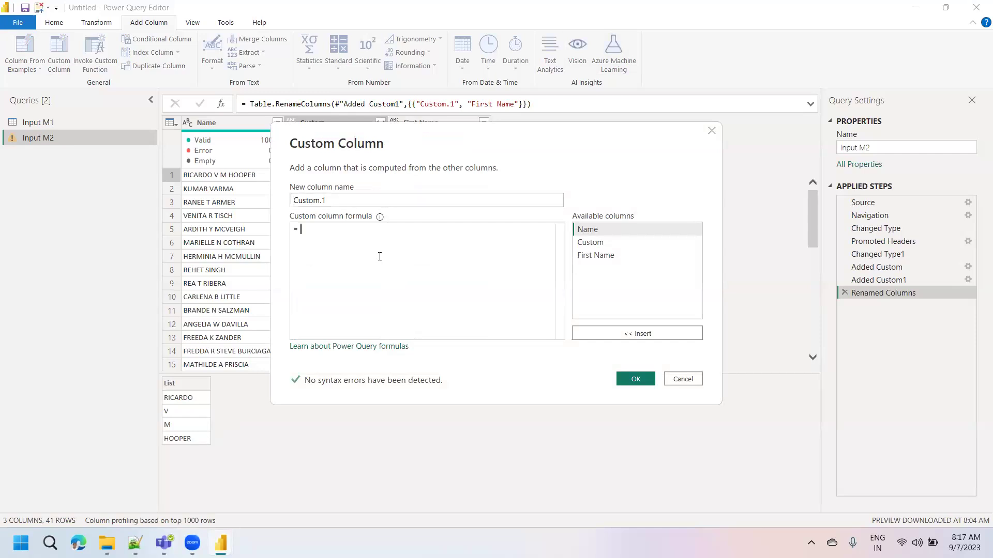
text(List.)
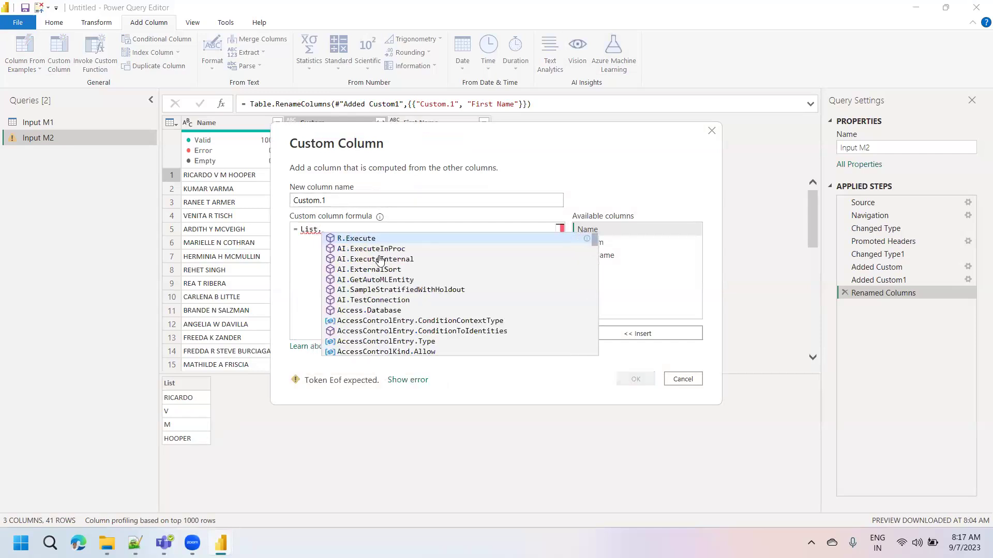
text(Last)
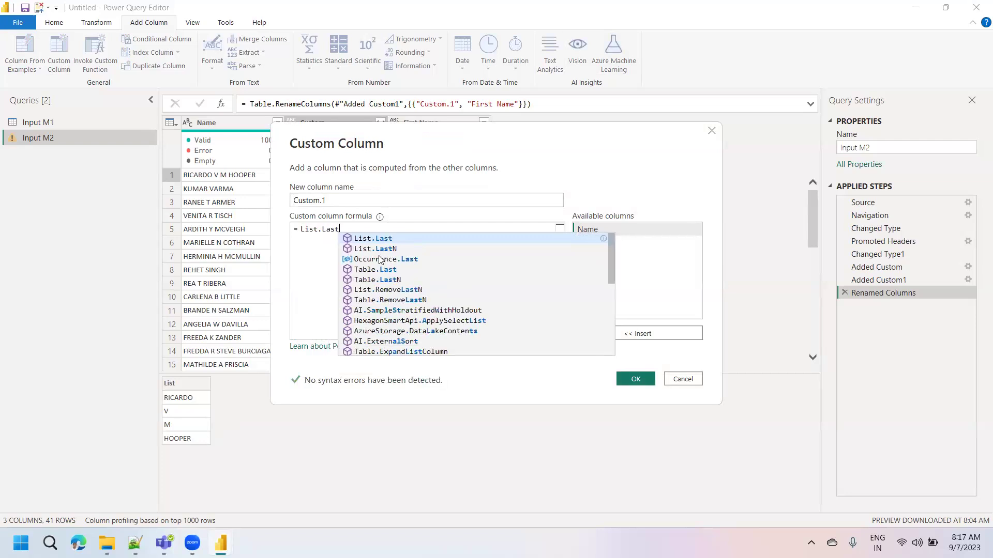
click(386, 239)
click(319, 230)
key(BackSpace)
key(BackSpace)
key(BackSpace)
key(BackSpace)
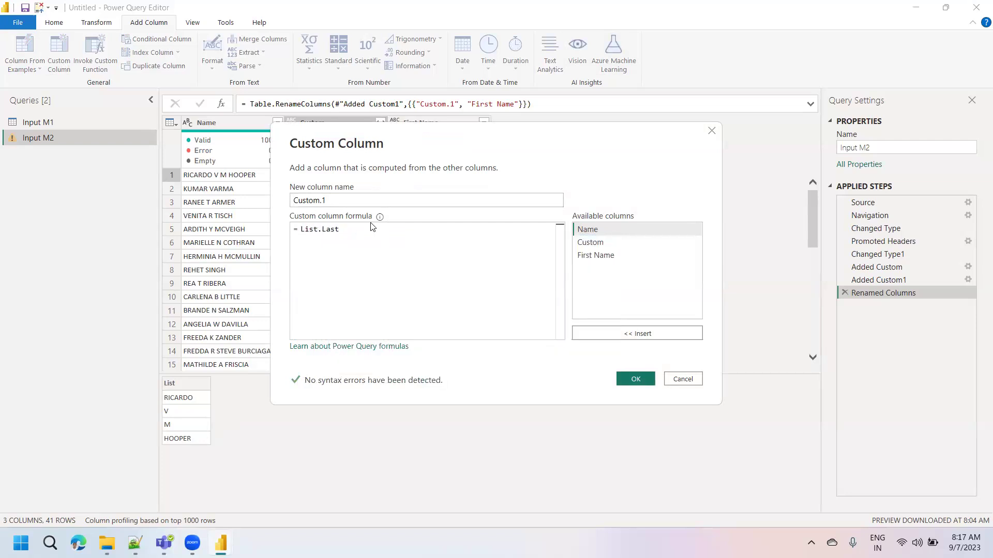
text(()
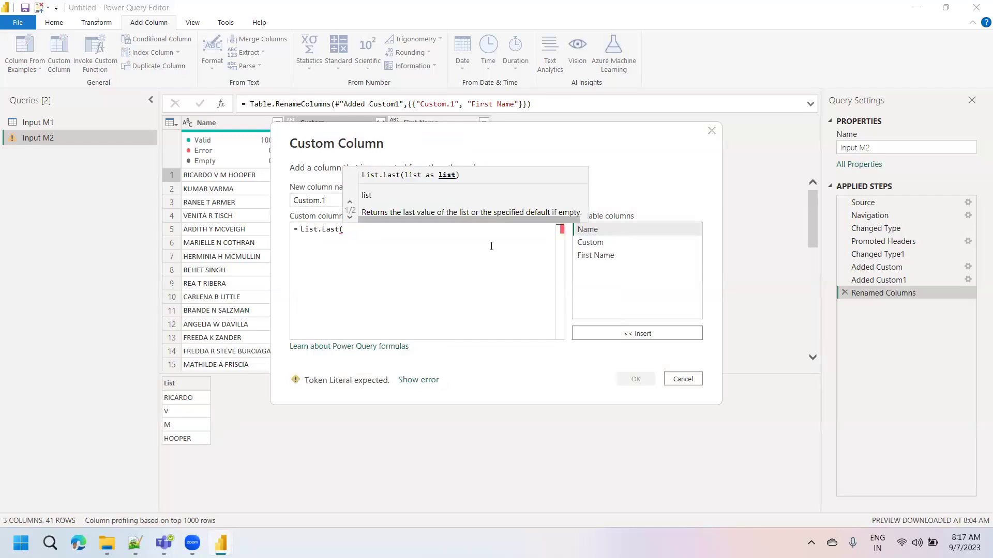
double_click(592, 243)
click(425, 271)
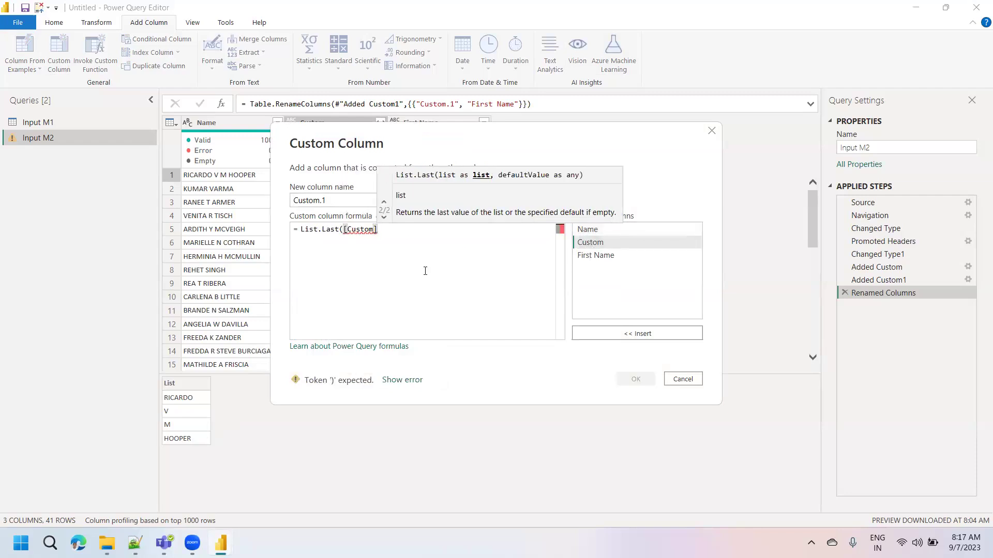
text())
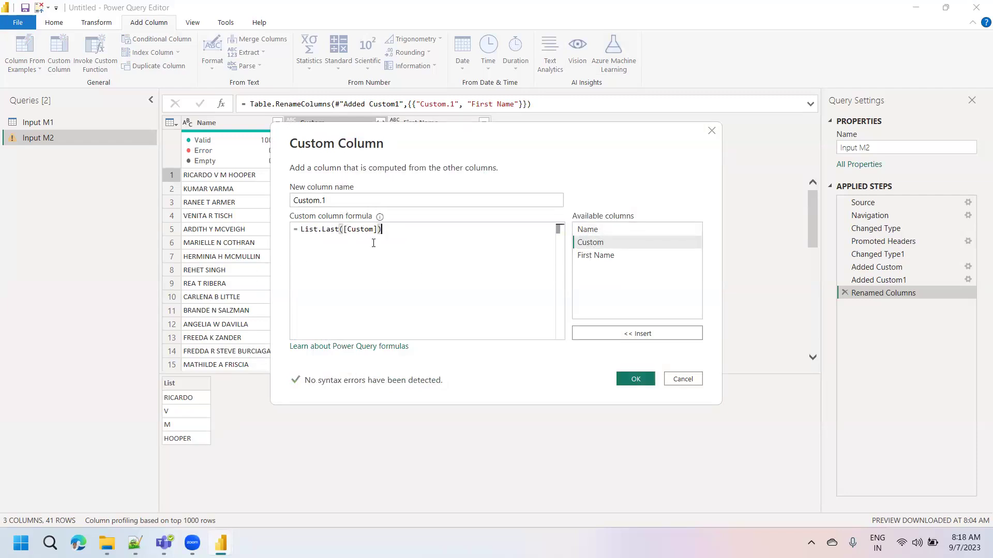
click(639, 379)
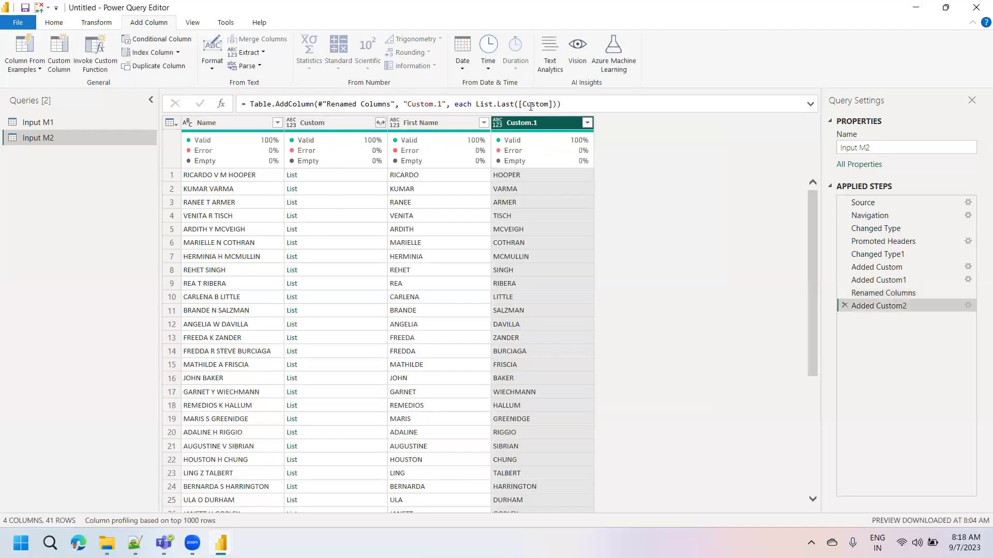
Rename the new column holding the last list items as Last Name
double_click(522, 123)
text(Last Name)
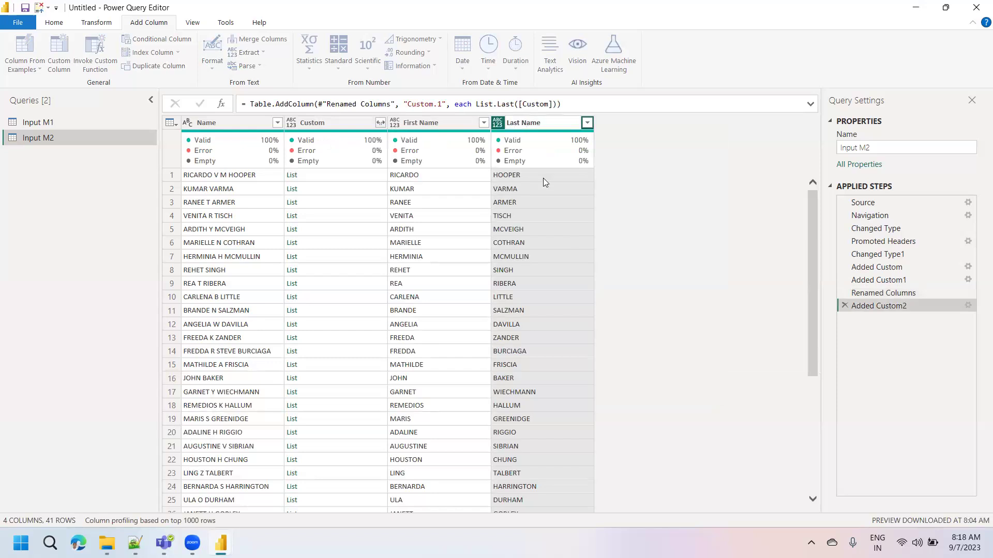
key(Return)
Set the data type of the First Name and Last Name columns to Text
click(395, 123)
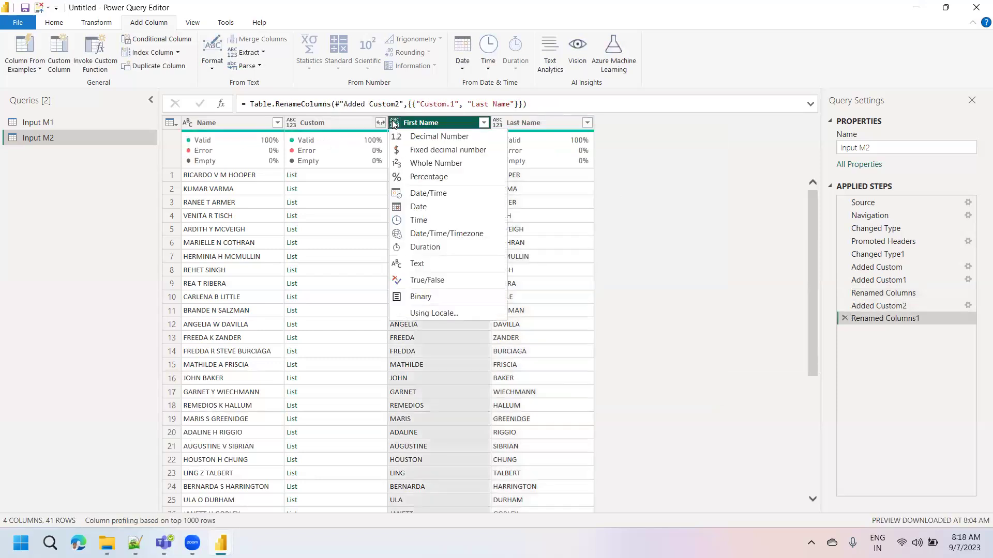
click(414, 265)
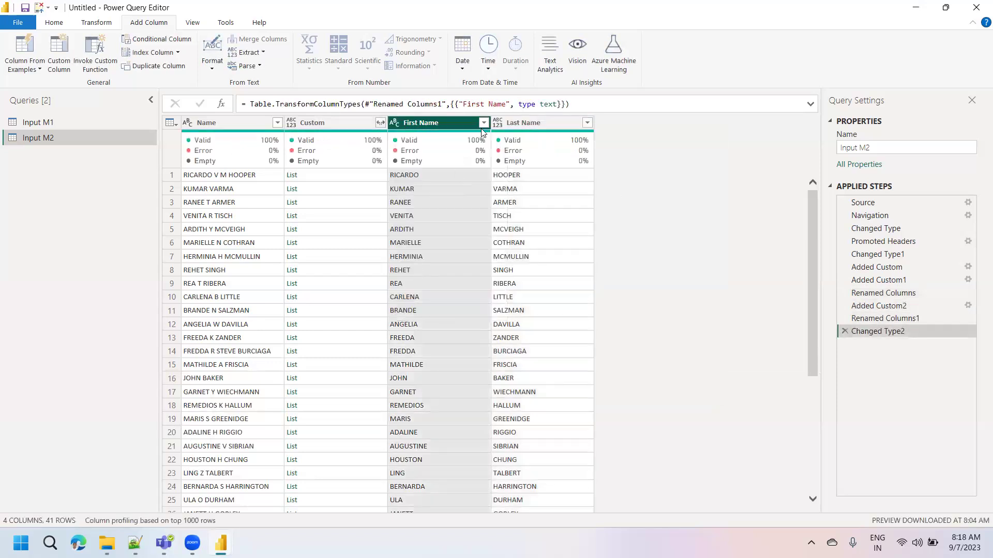
click(499, 123)
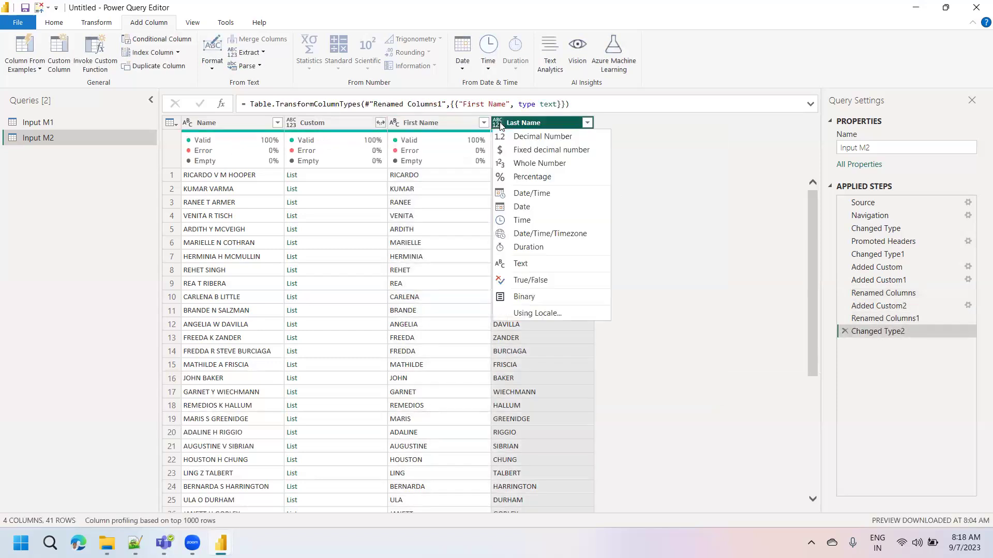
click(512, 265)
click(440, 123)
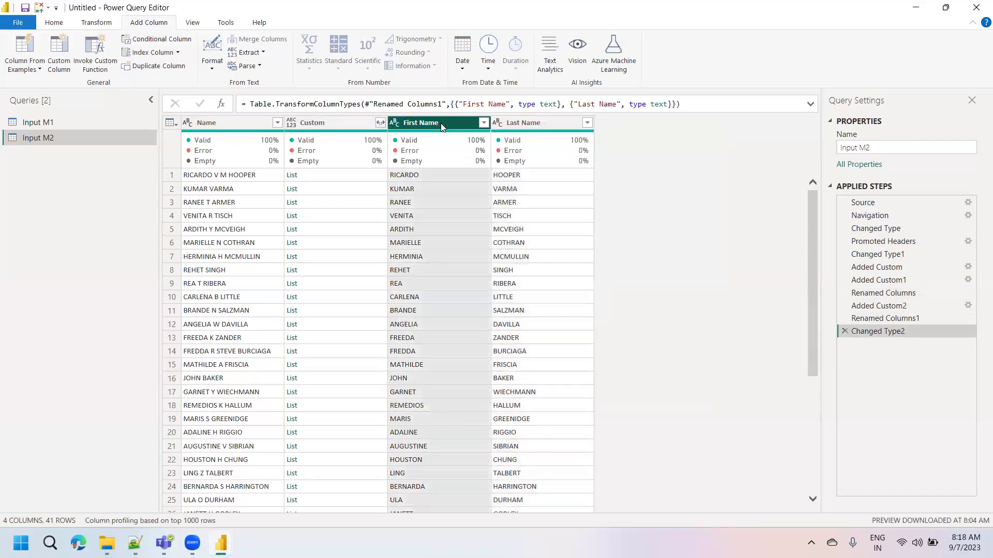
ctrl+click(531, 125)
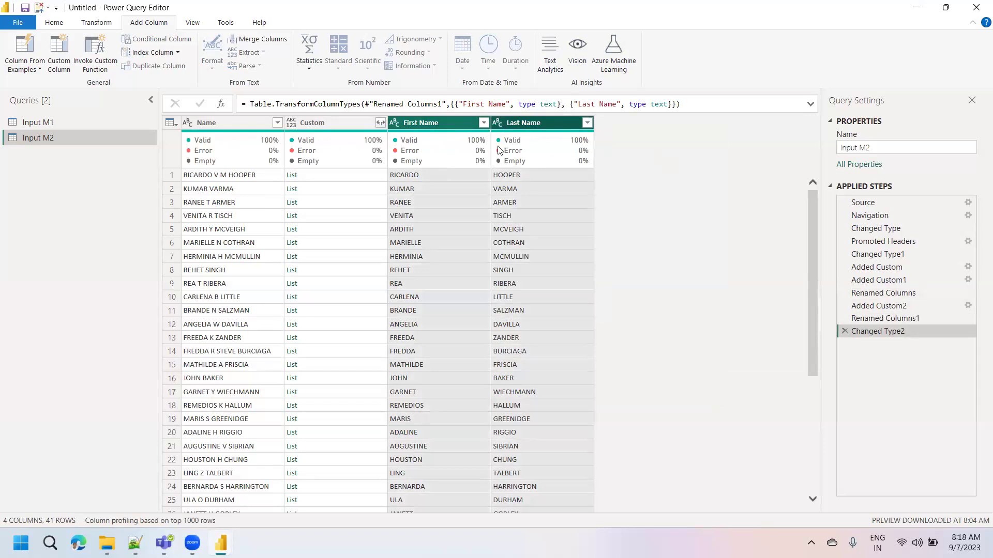
click(24, 75)
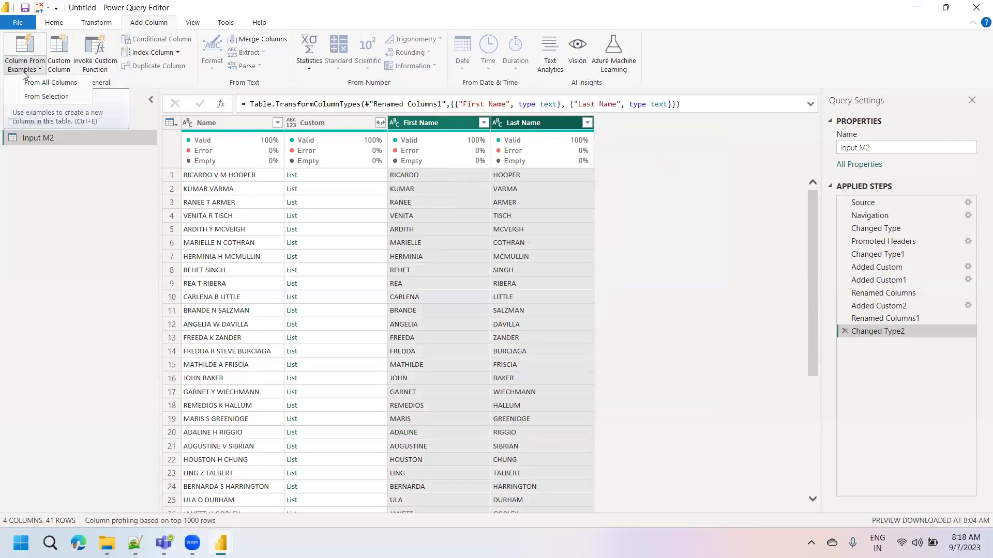
click(137, 265)
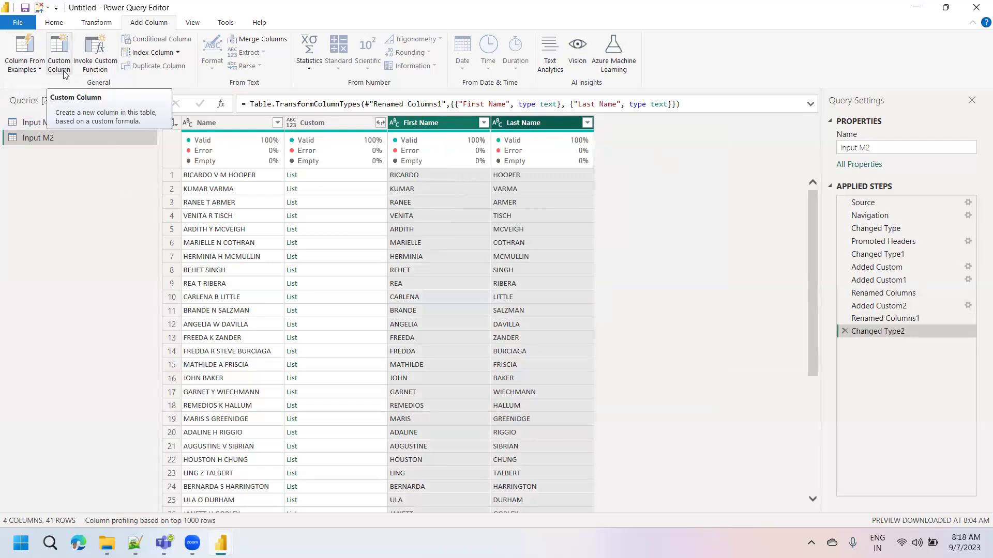
Add a custom column named Full Name with the formula [First Name] & " " & [Last Name]
click(63, 71)
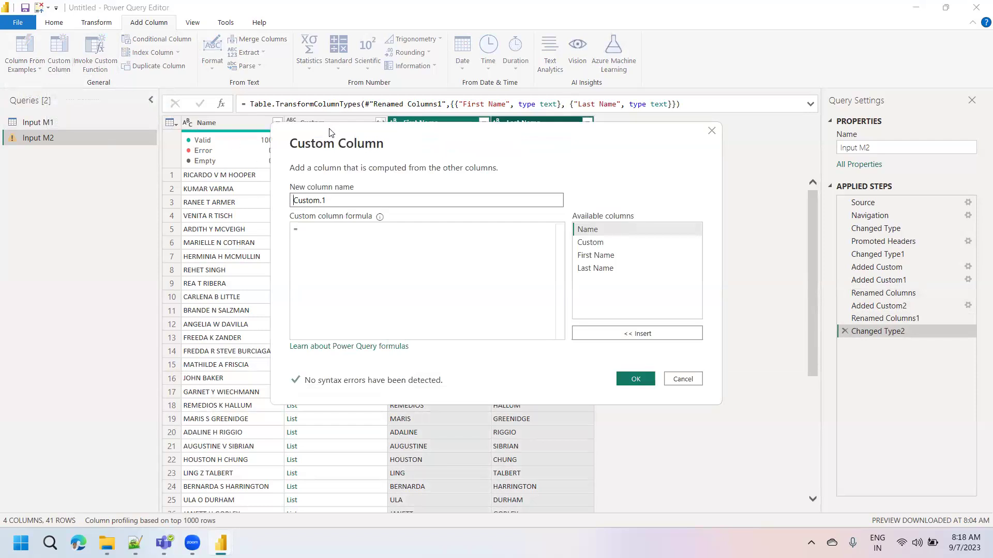
drag(334, 138, 466, 216)
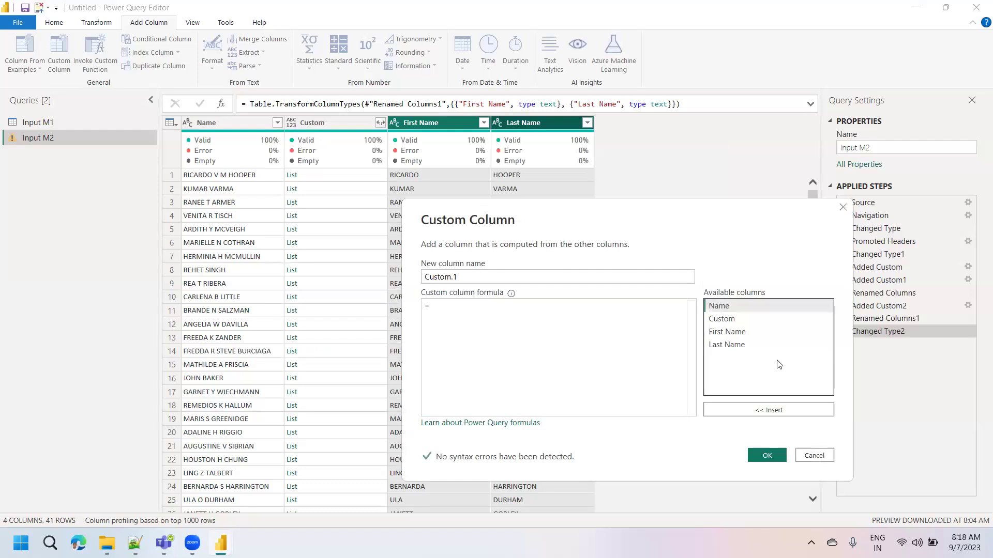
double_click(732, 336)
text(& ")
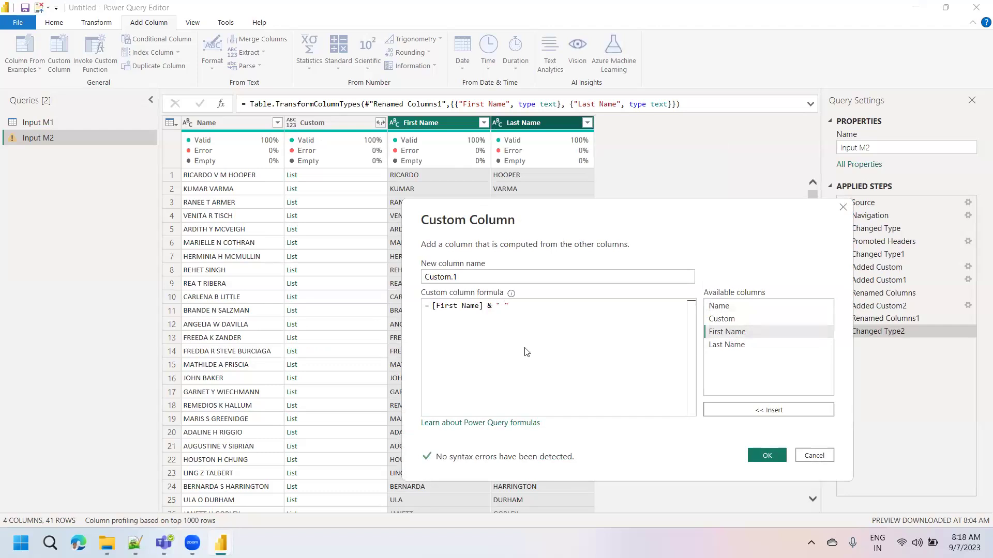
text( " &)
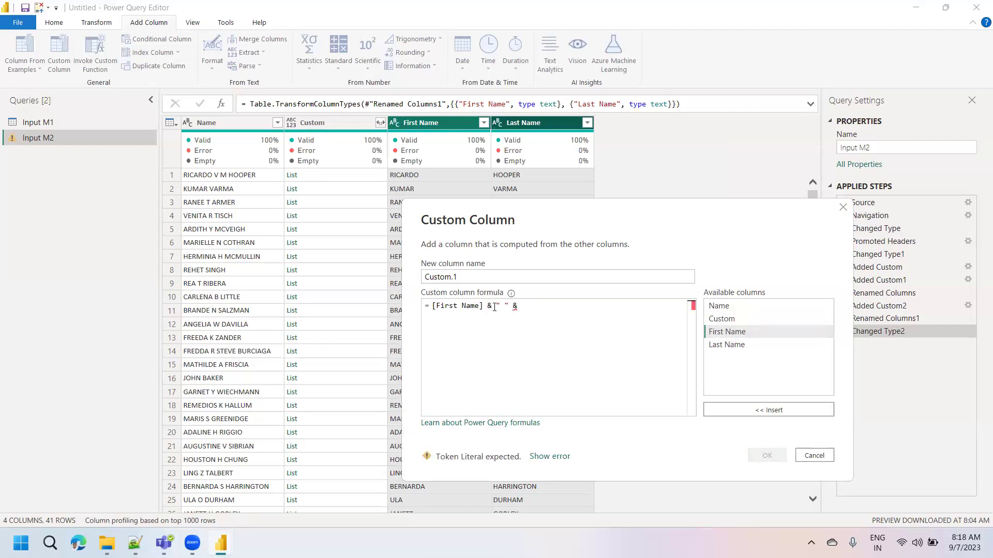
double_click(727, 345)
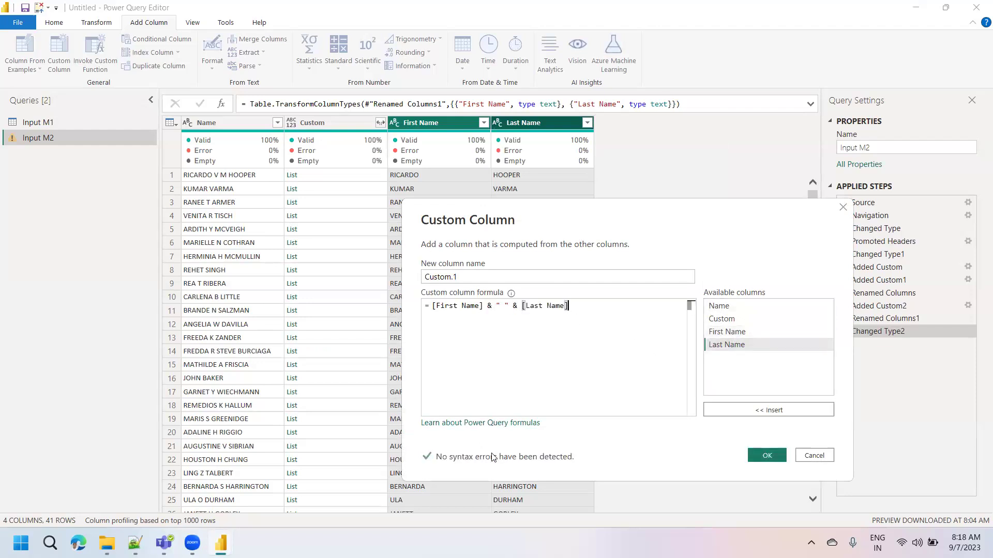
drag(487, 275, 356, 279)
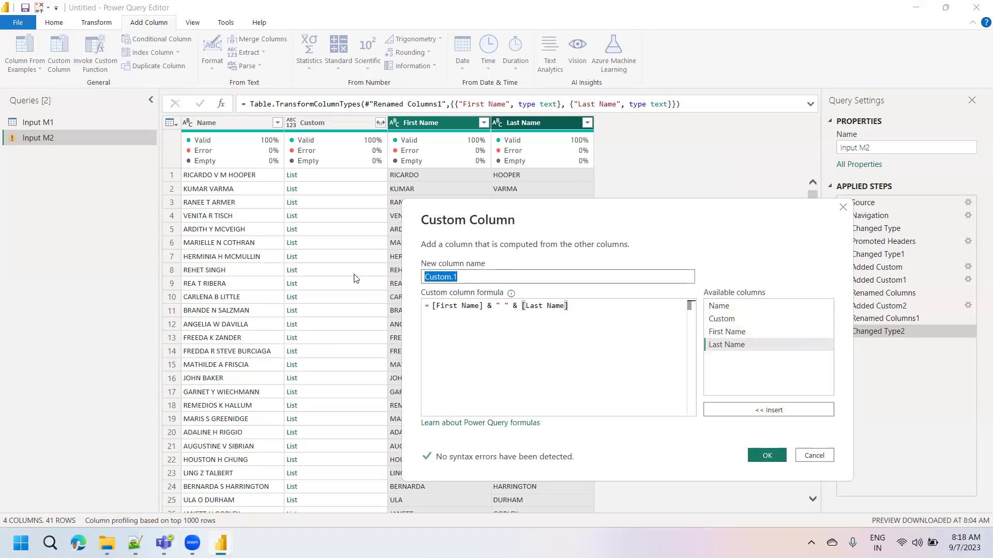
text(Full Name)
click(765, 456)
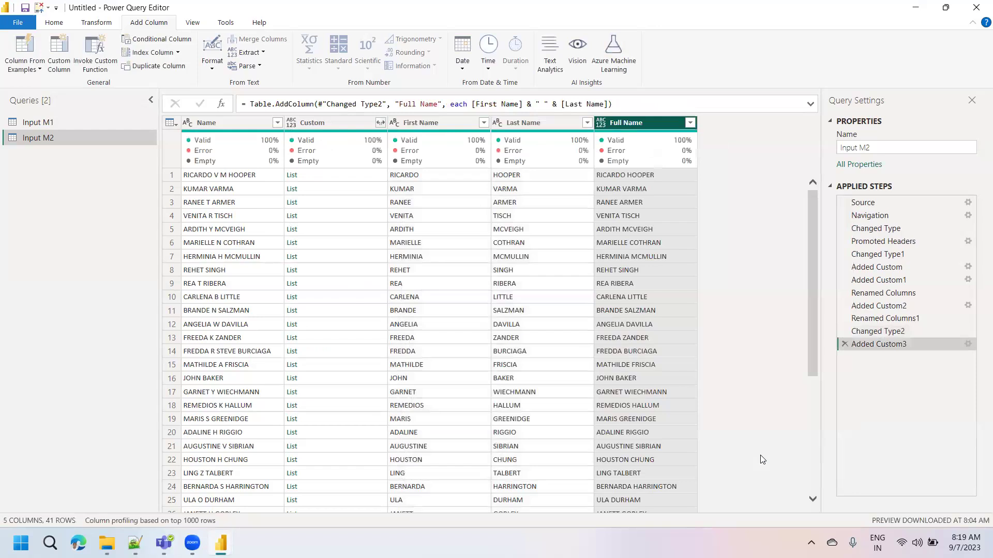
Set the Full Name column's data type to Text and format it with Capitalize Each Word
click(604, 127)
click(628, 263)
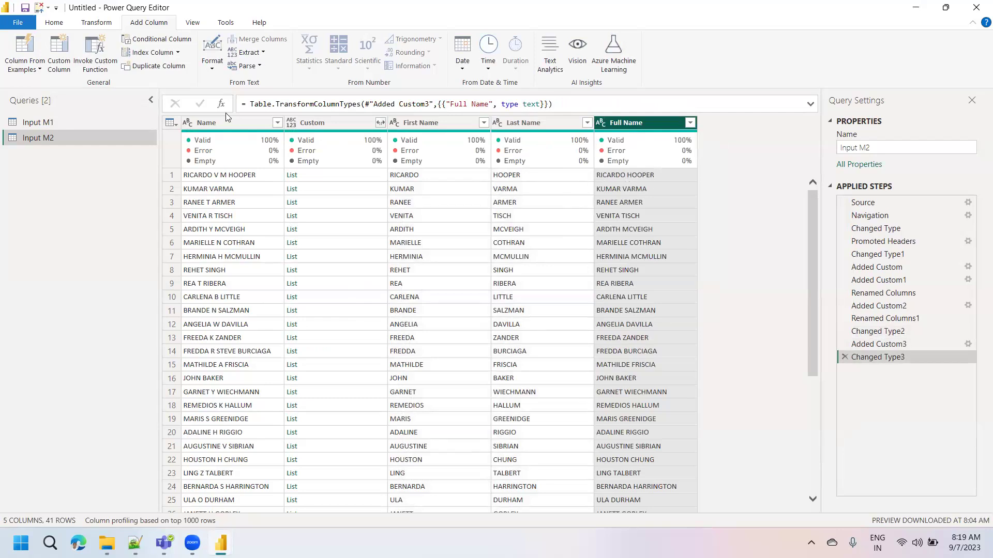
click(106, 25)
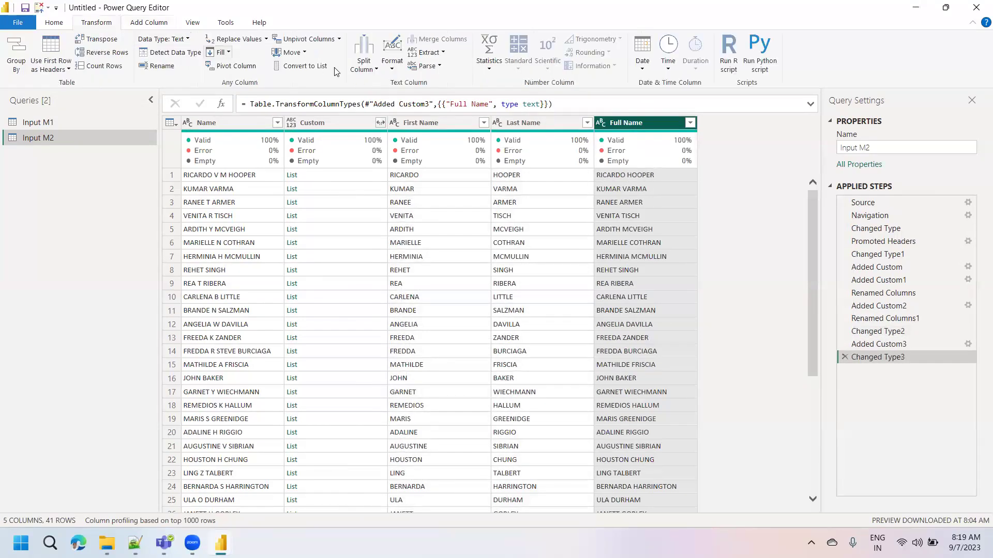
click(396, 68)
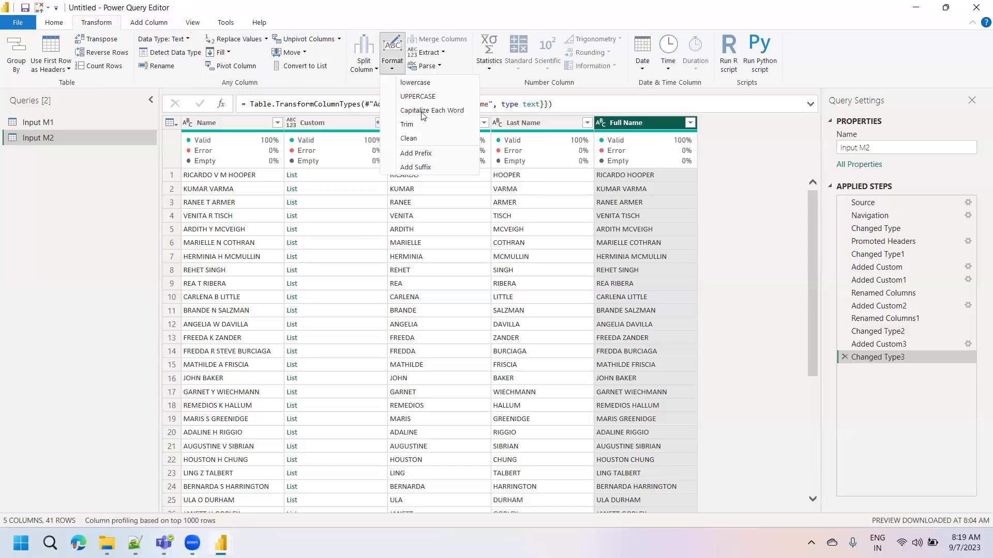
click(422, 110)
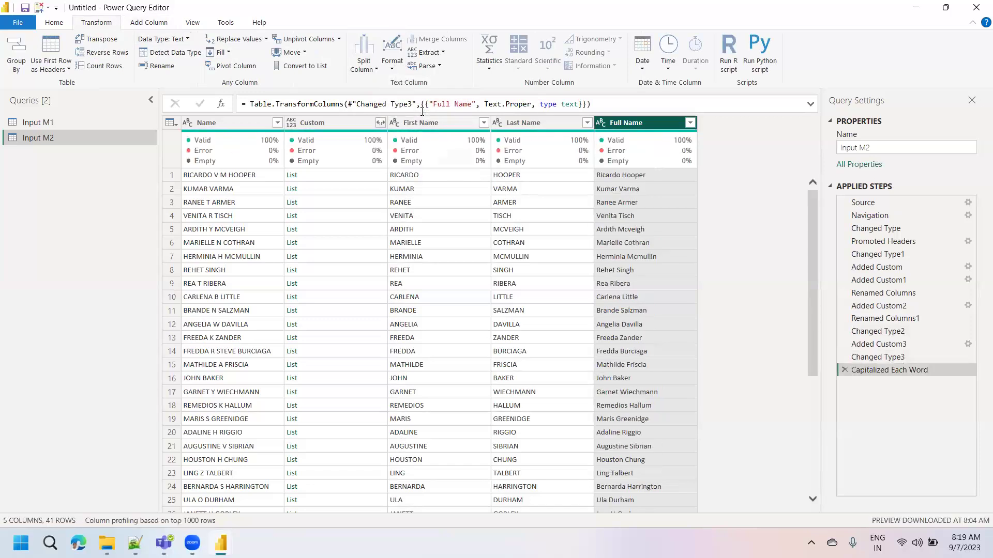
Remove the Custom, First Name and Last Name columns from the Input M2 query
click(342, 120)
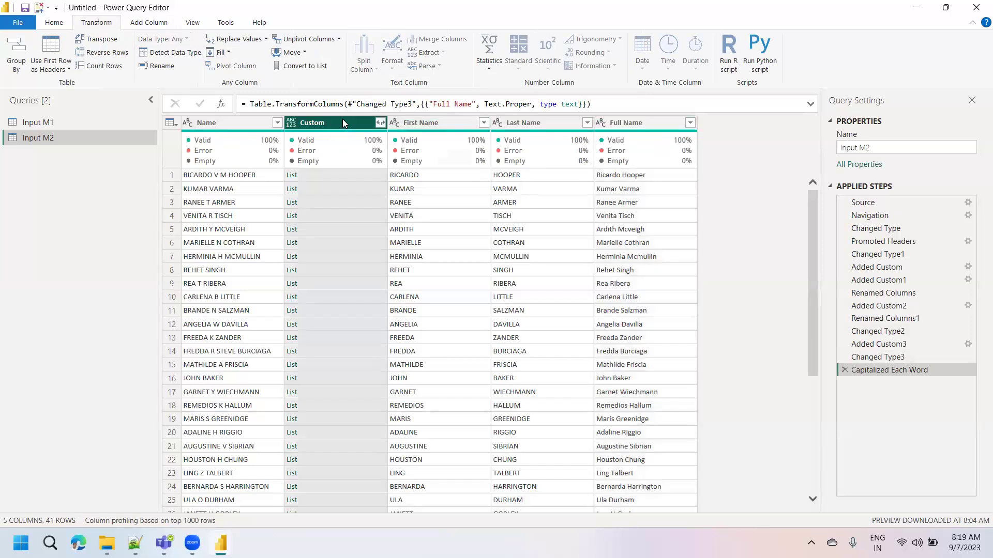
shift+click(520, 125)
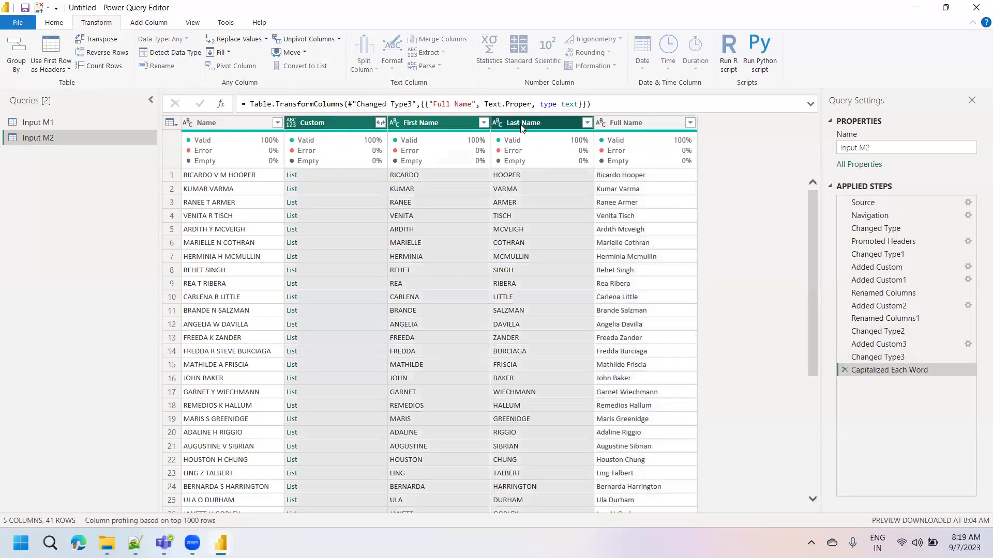
right_click(522, 128)
click(559, 150)
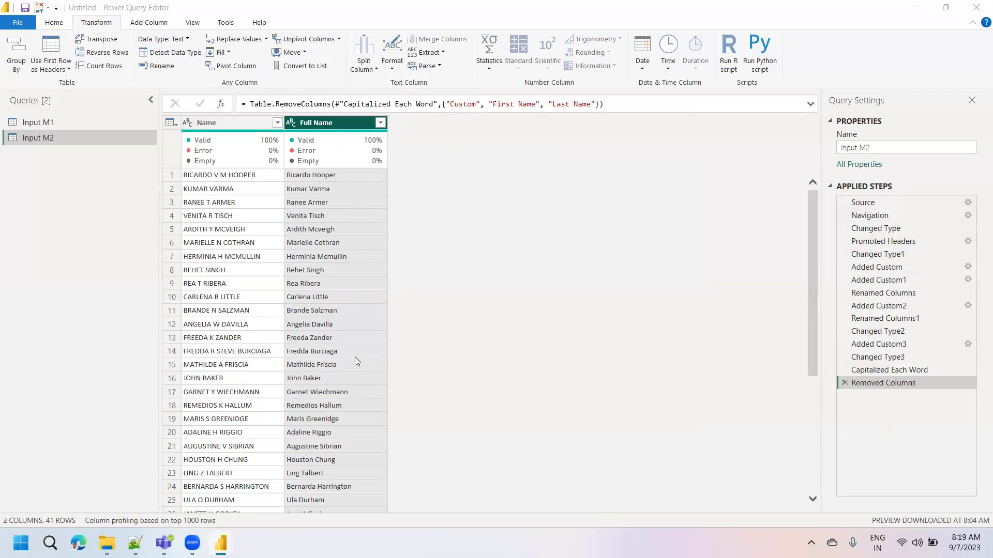
Compare the applied steps and Full Name results of the Input M1 and Input M2 queries
click(43, 125)
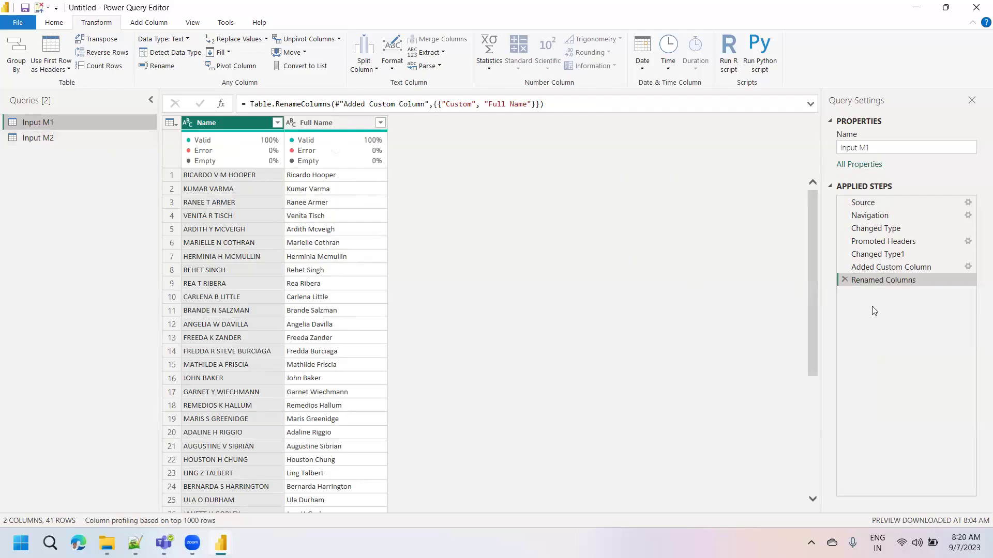
click(41, 138)
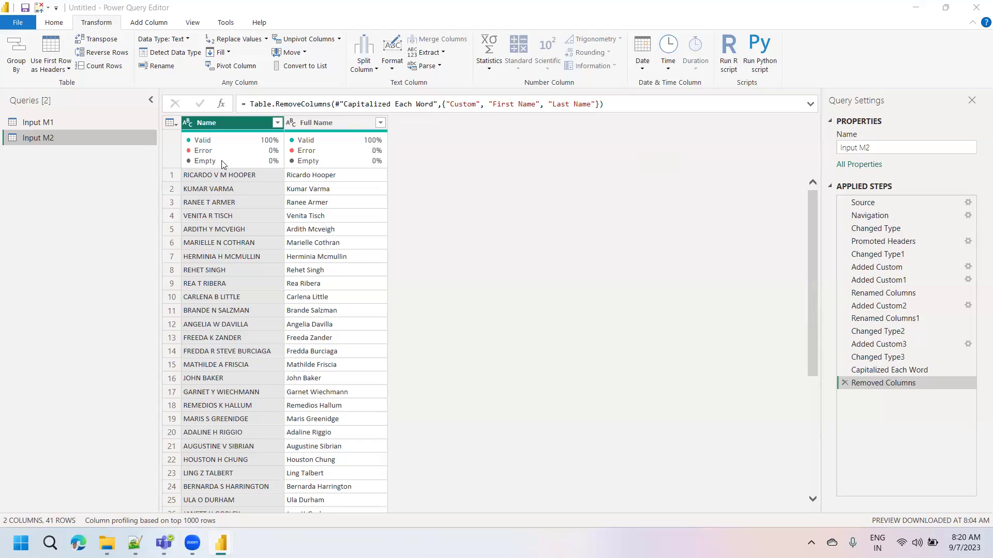
click(63, 203)
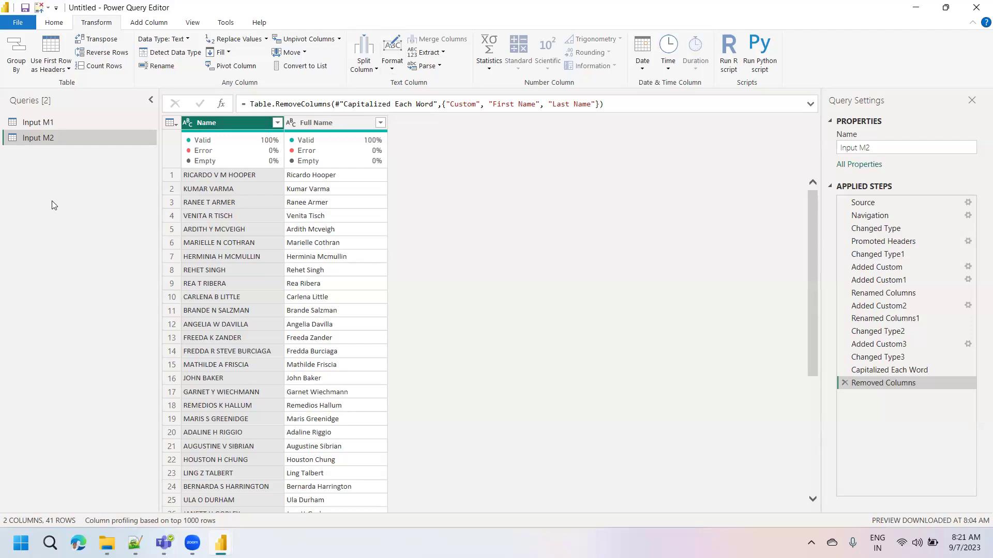
Duplicate the Input M2 query
drag(41, 144, 40, 147)
right_click(39, 140)
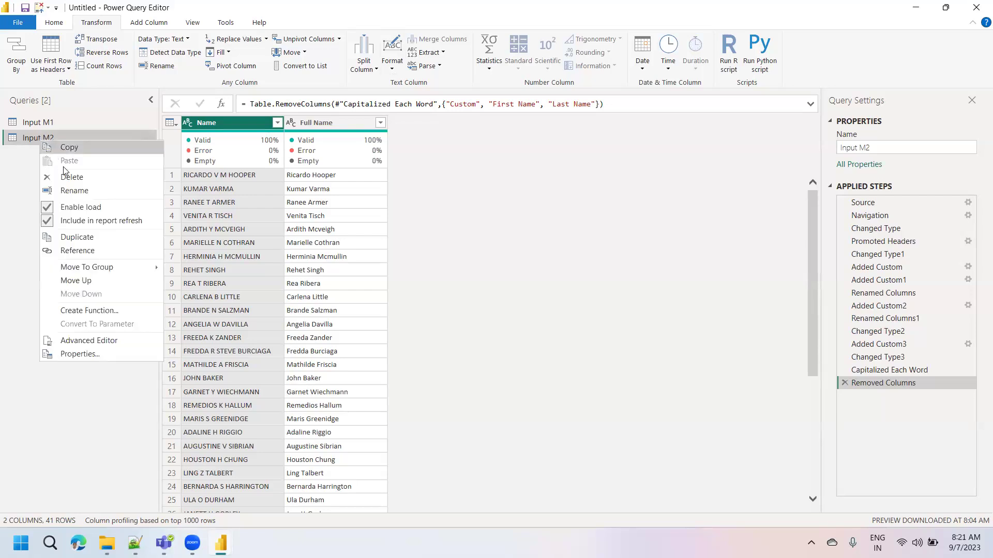
click(76, 237)
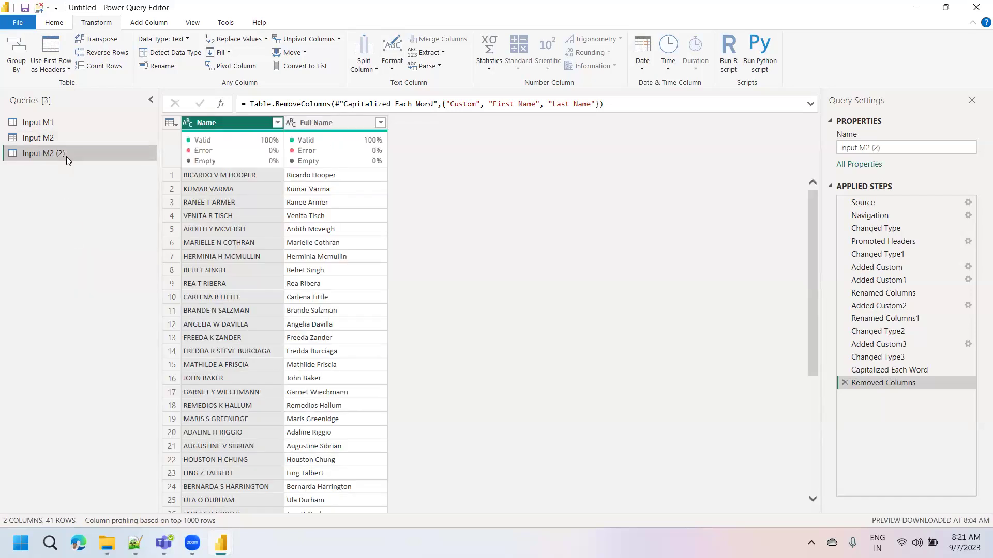
Rename the duplicated query as Input M3
double_click(66, 156)
click(72, 156)
key(BackSpace)
key(BackSpace)
key(BackSpace)
key(BackSpace)
key(BackSpace)
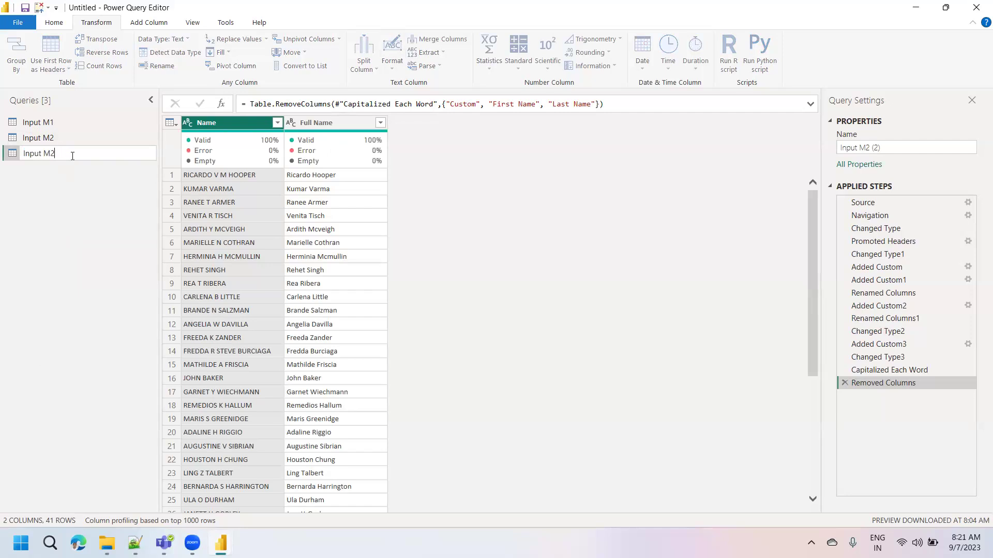
text(3)
key(Return)
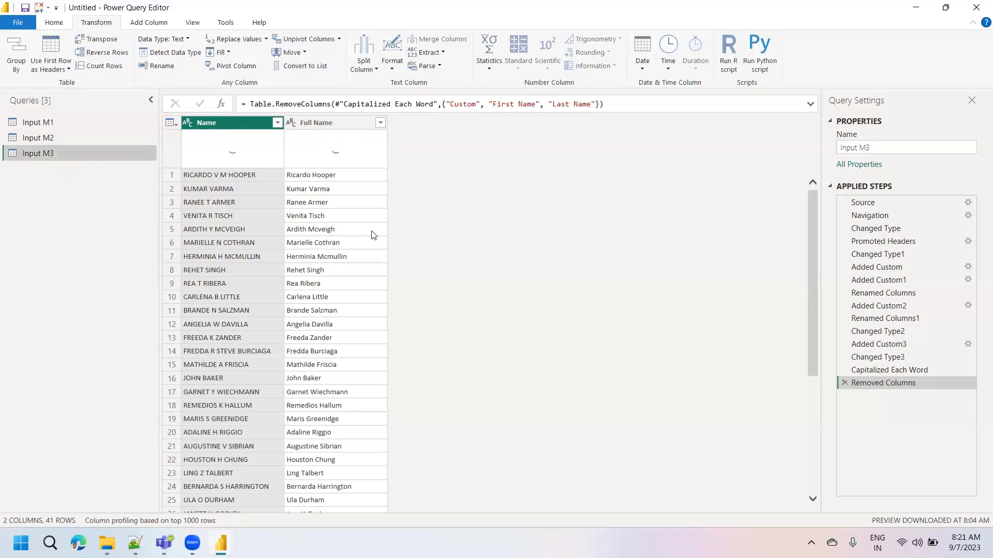
Delete the applied steps of Input M3 from Changed Type1 until the end
right_click(881, 259)
click(910, 308)
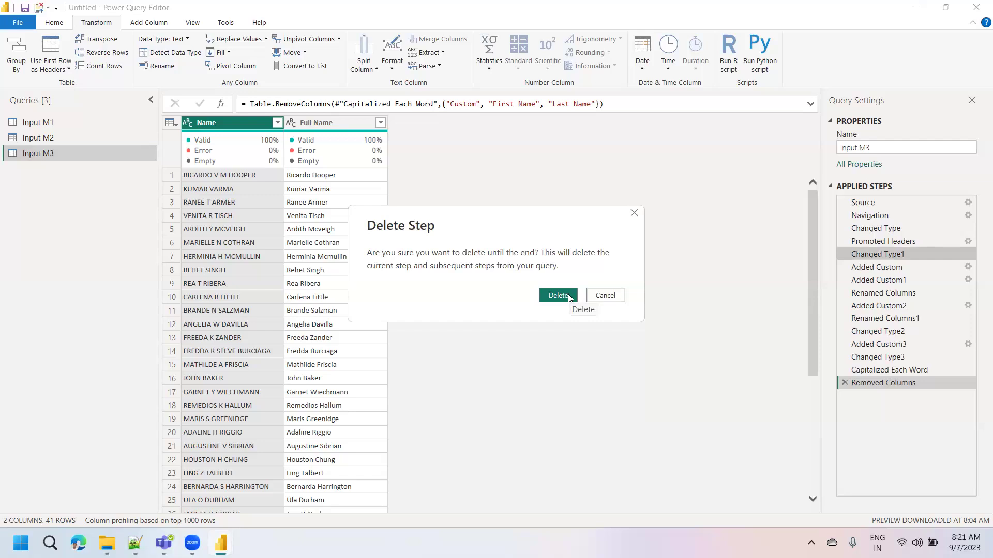
click(558, 295)
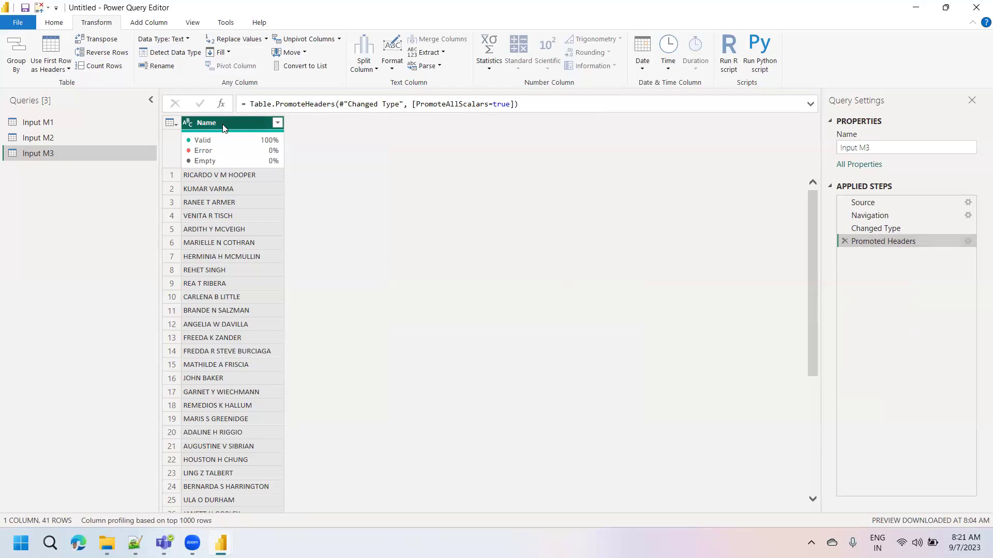
Review the finished Input M1 and Input M2 queries once more and return to Input M3
click(47, 124)
click(52, 139)
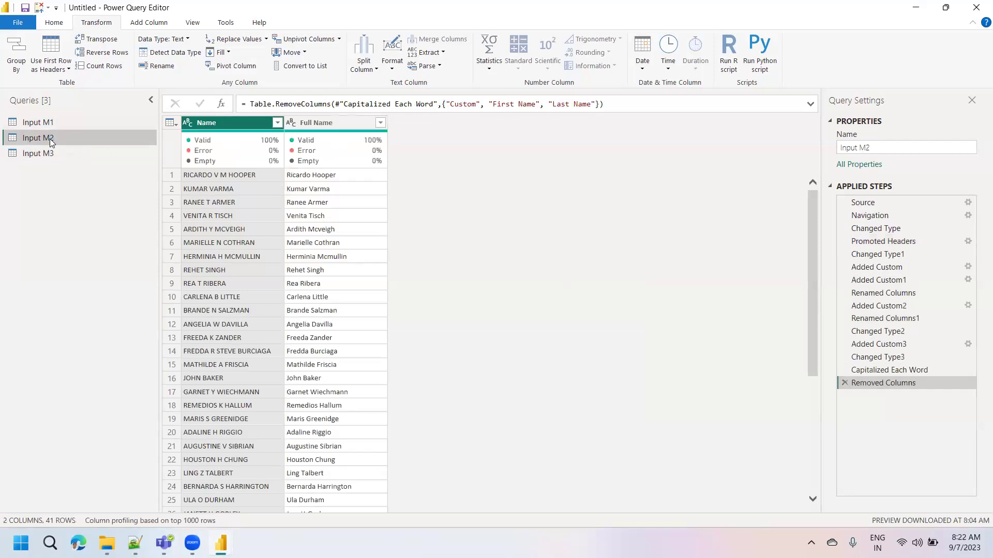
click(50, 154)
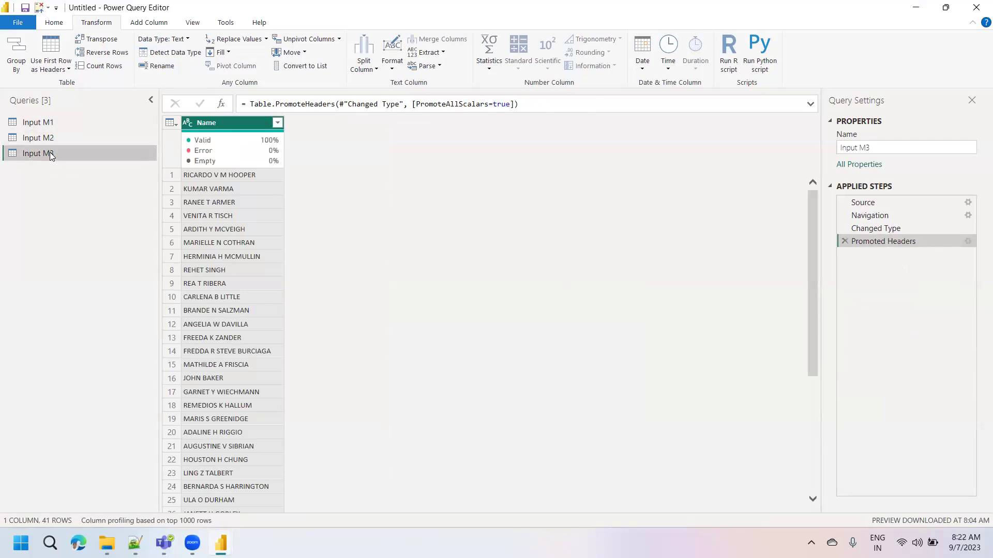
Examine the Split Column options available for the Name column in Input M3
right_click(213, 123)
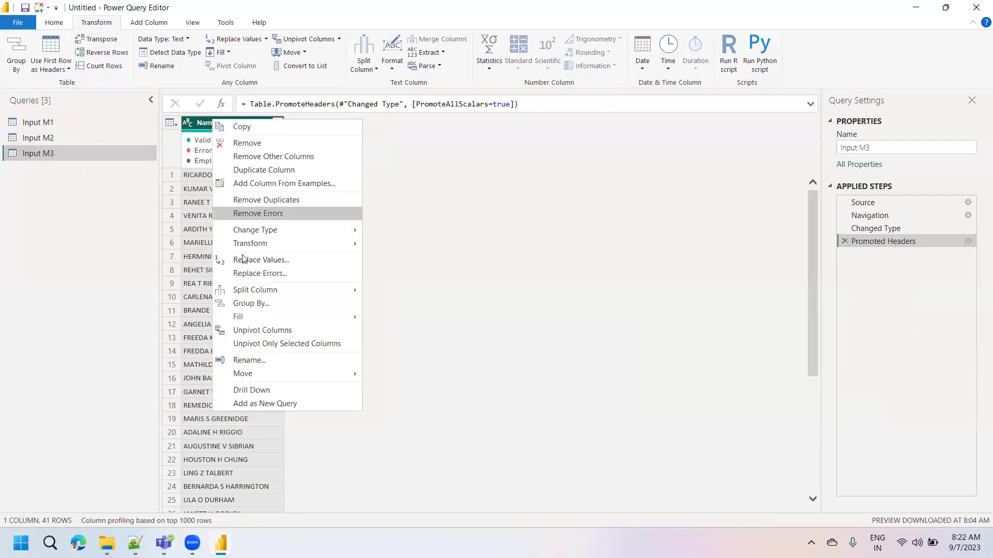
mouse_move(245, 290)
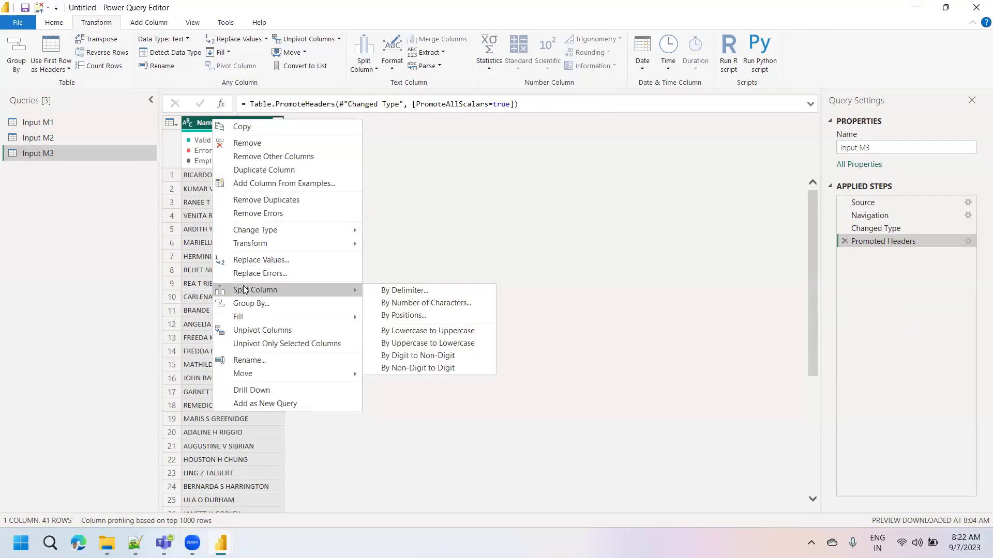
click(104, 262)
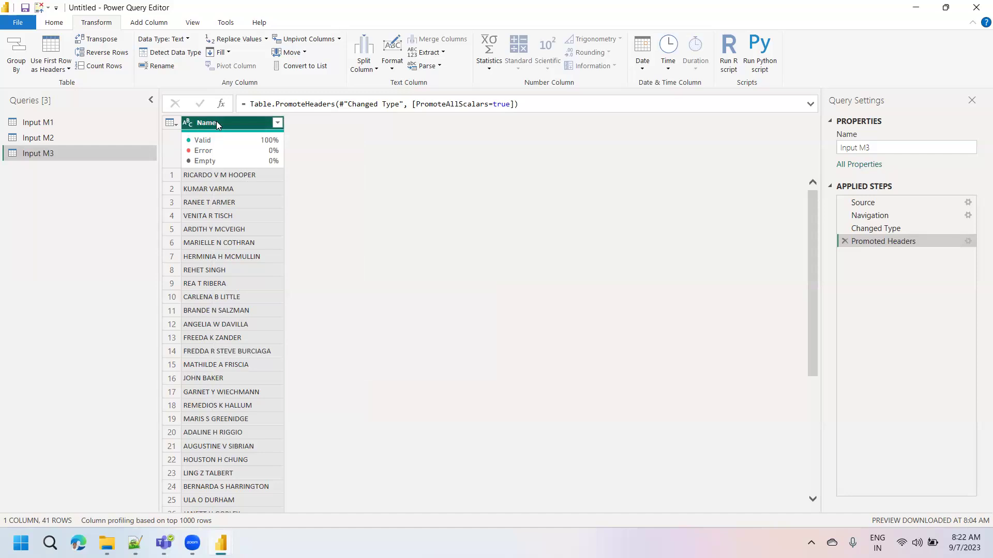
click(64, 24)
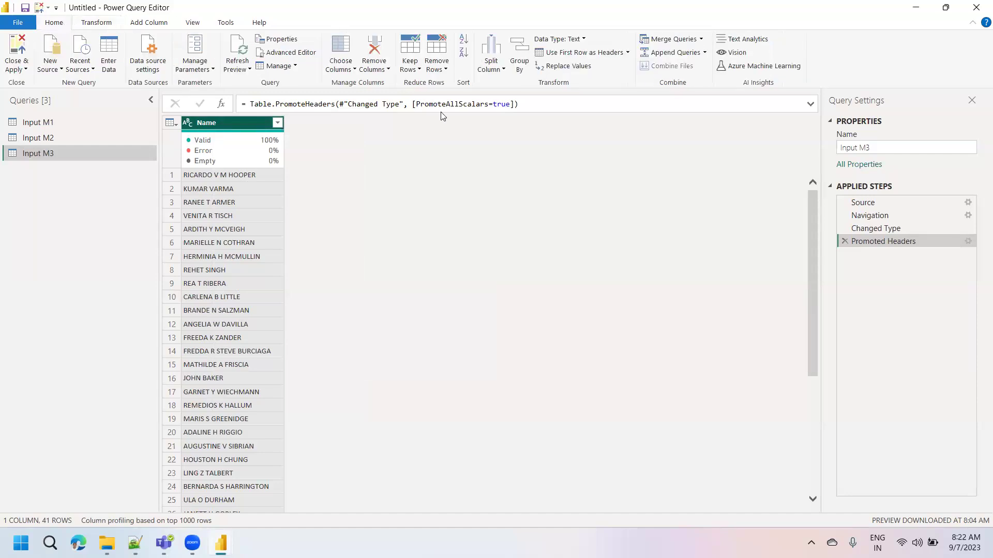
click(494, 67)
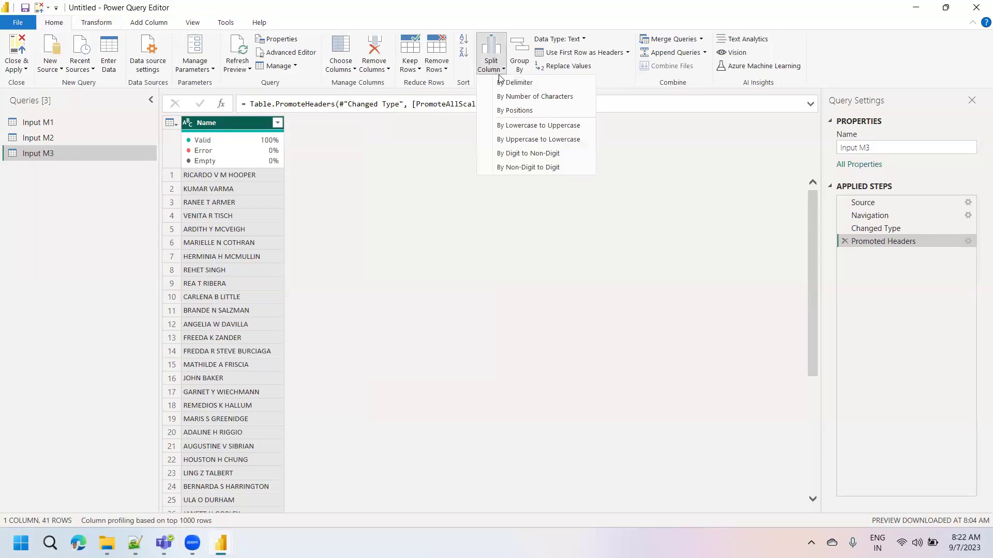
click(214, 126)
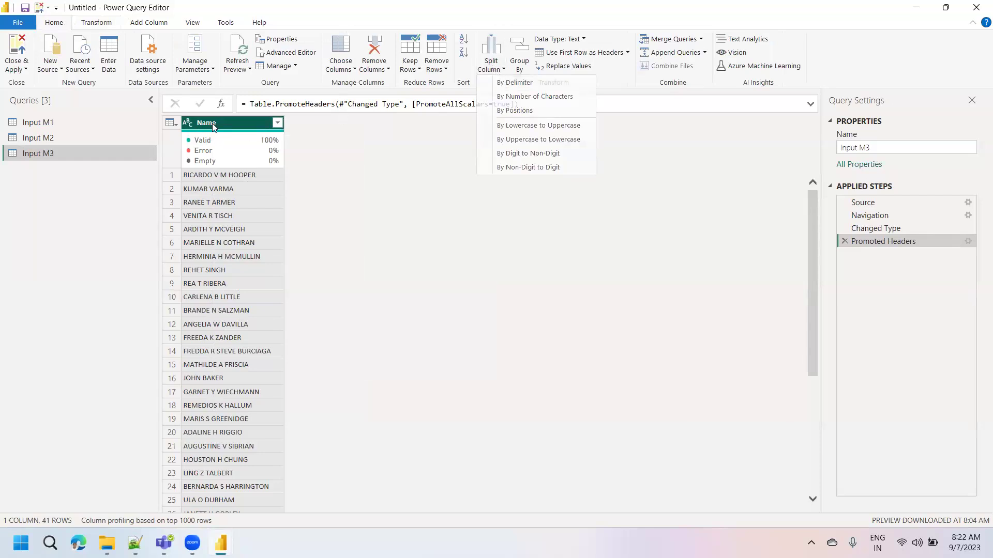
Try splitting the Name column by space at the left-most delimiter, and delete the resulting applied steps
right_click(214, 126)
mouse_move(265, 293)
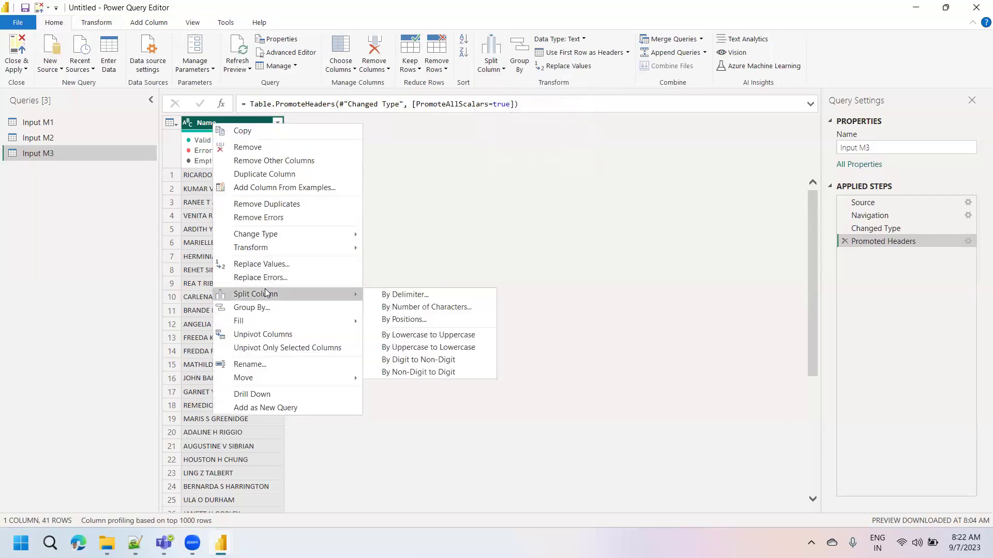
click(427, 294)
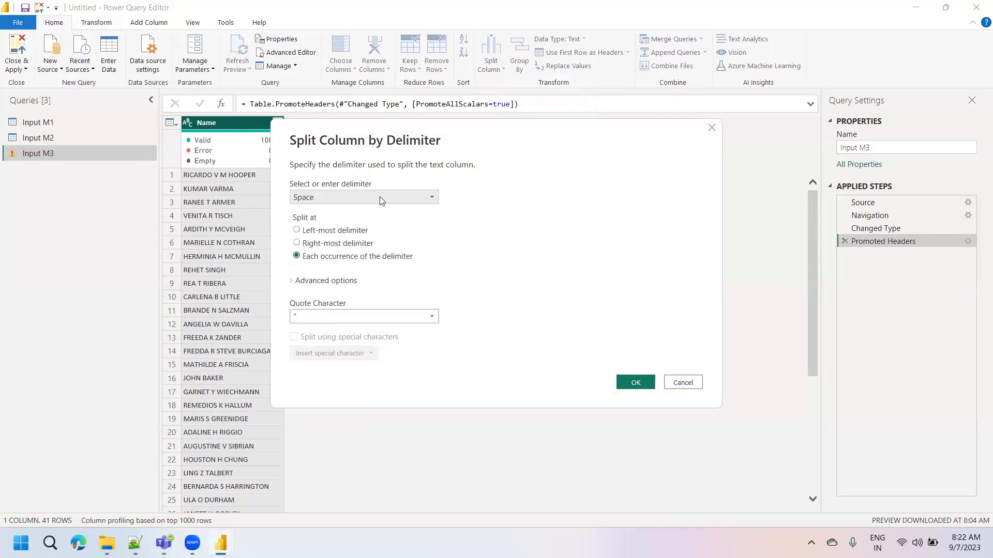
click(325, 233)
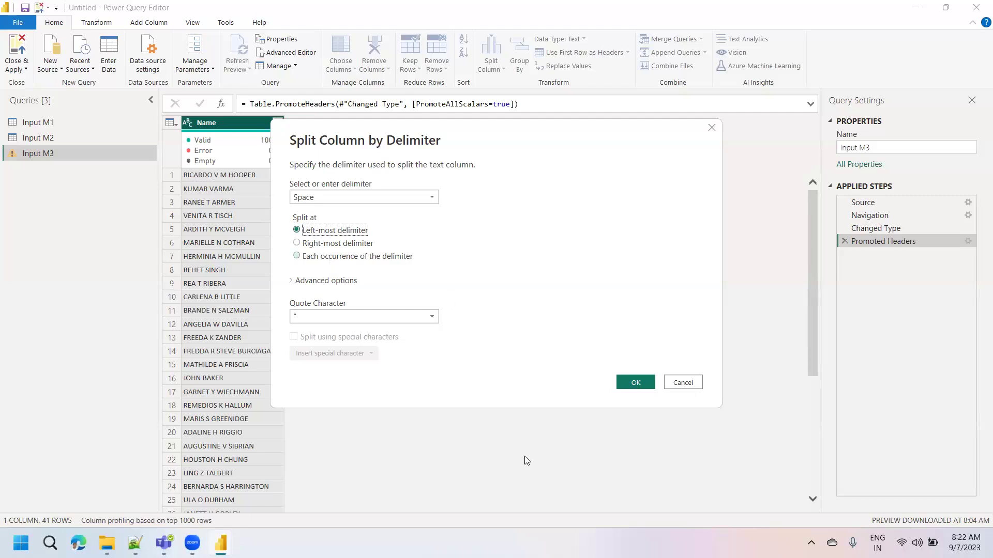
click(636, 388)
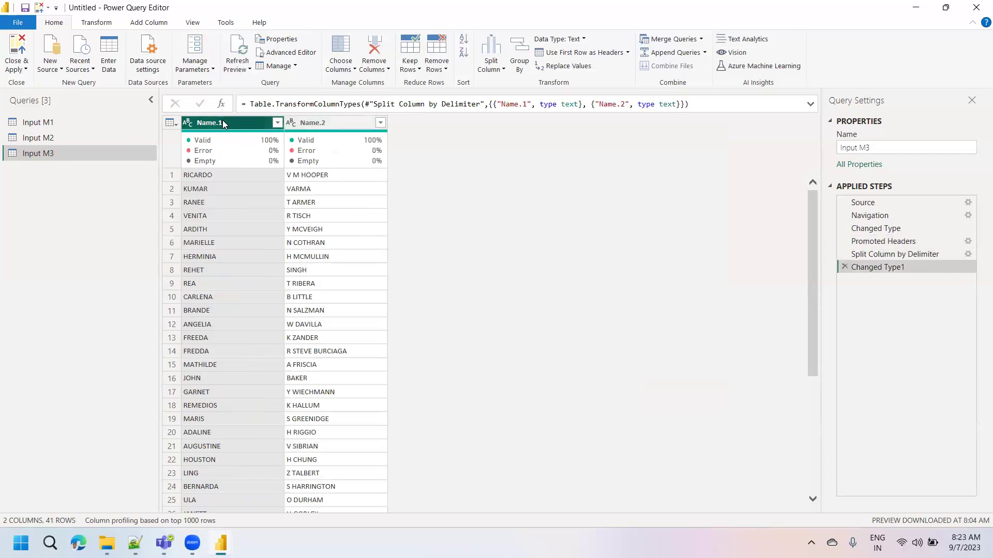
click(321, 123)
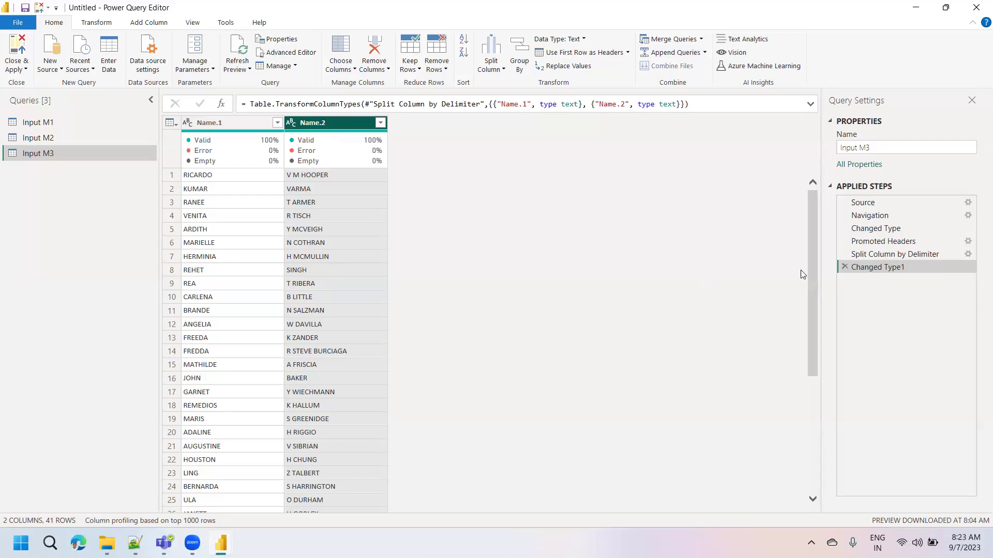
click(844, 266)
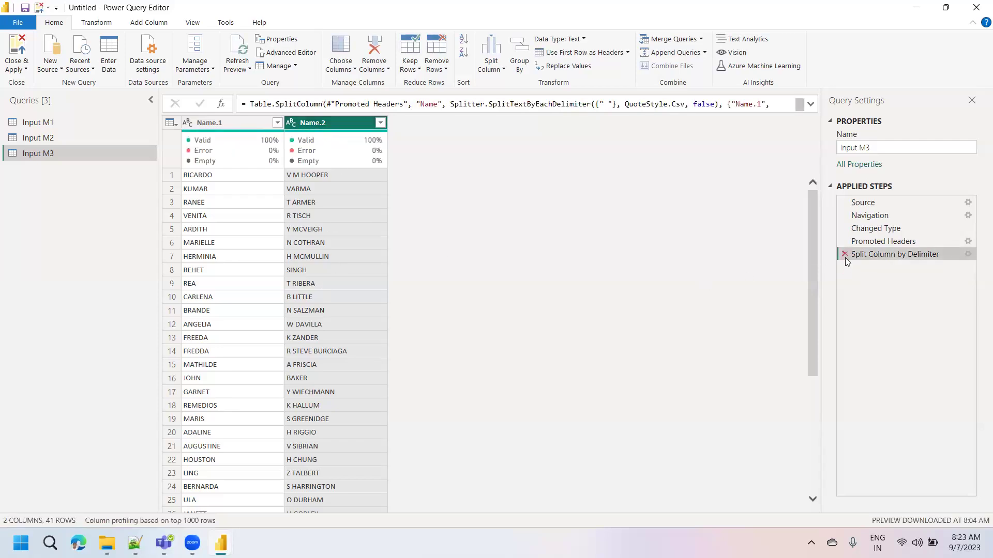
click(845, 256)
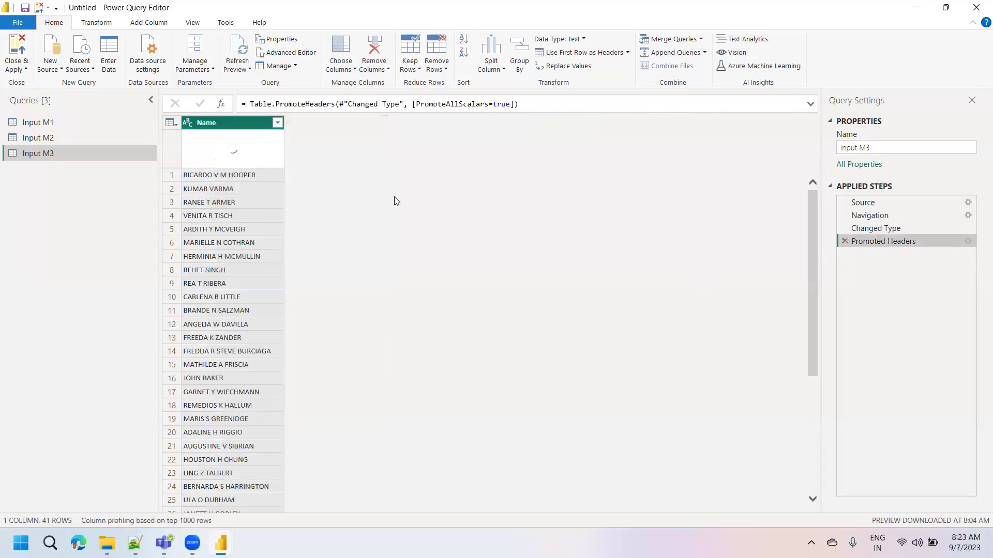
Try splitting the Name column by space at the right-most delimiter, and delete the resulting applied steps
right_click(220, 121)
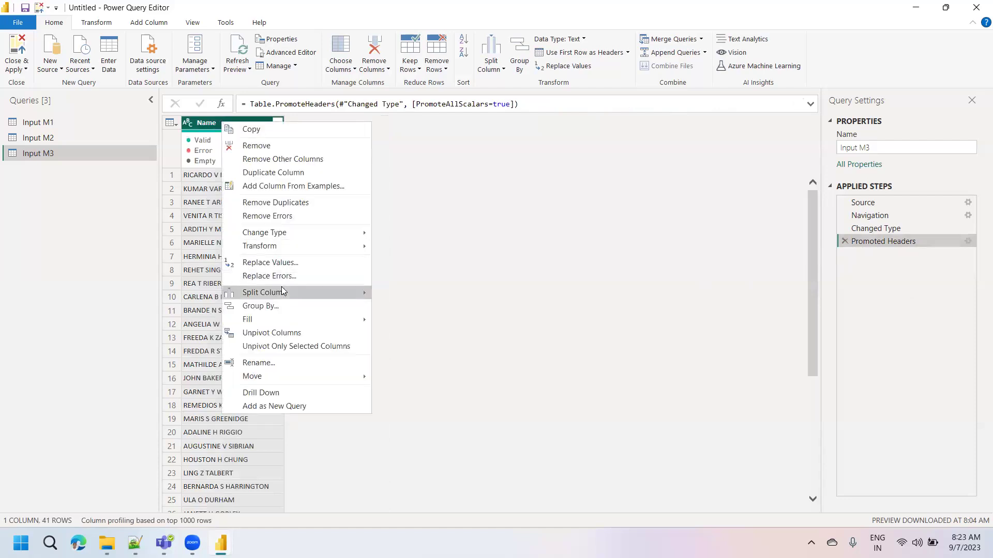
mouse_move(282, 291)
click(418, 293)
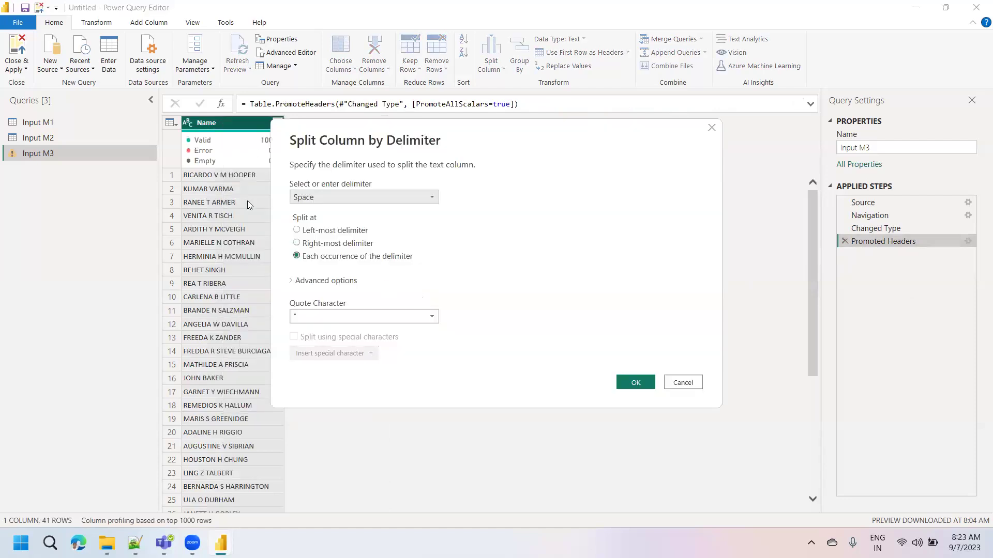
click(324, 244)
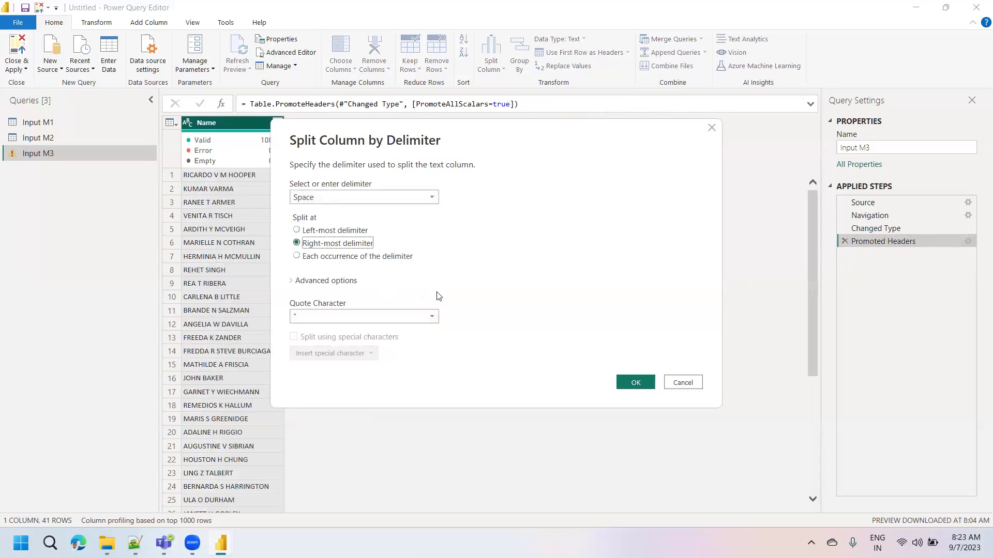
click(627, 382)
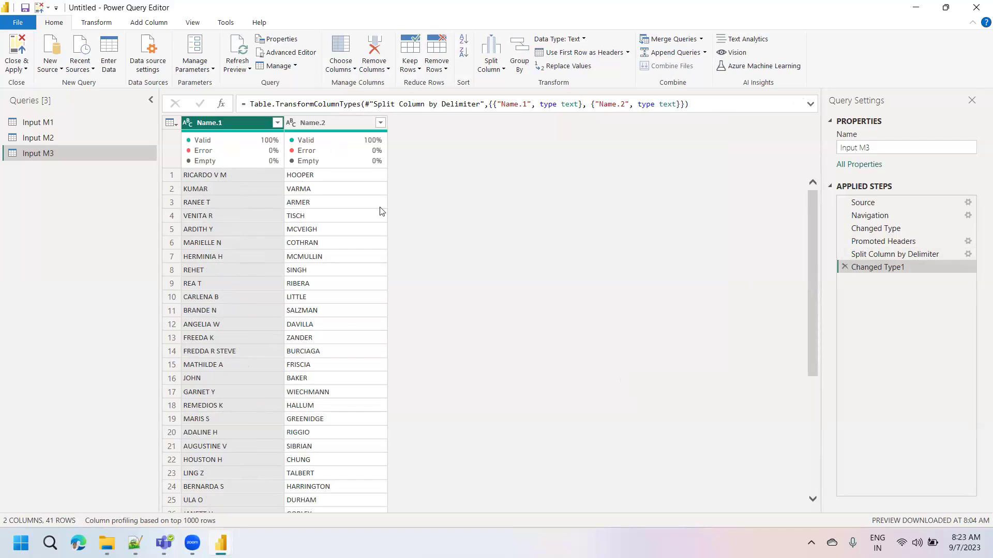
click(844, 266)
click(845, 256)
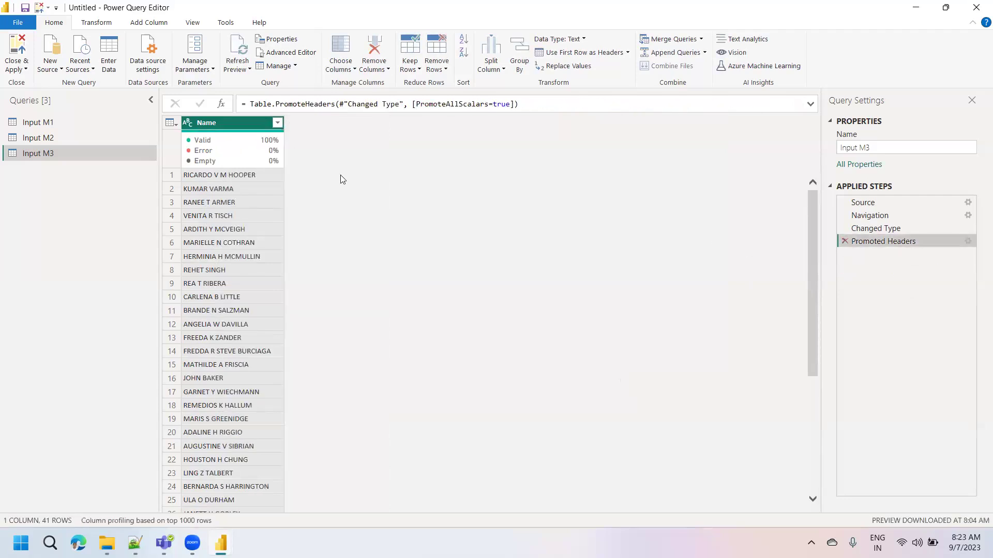
Split the Name column by the Space delimiter at the left-most delimiter
right_click(226, 122)
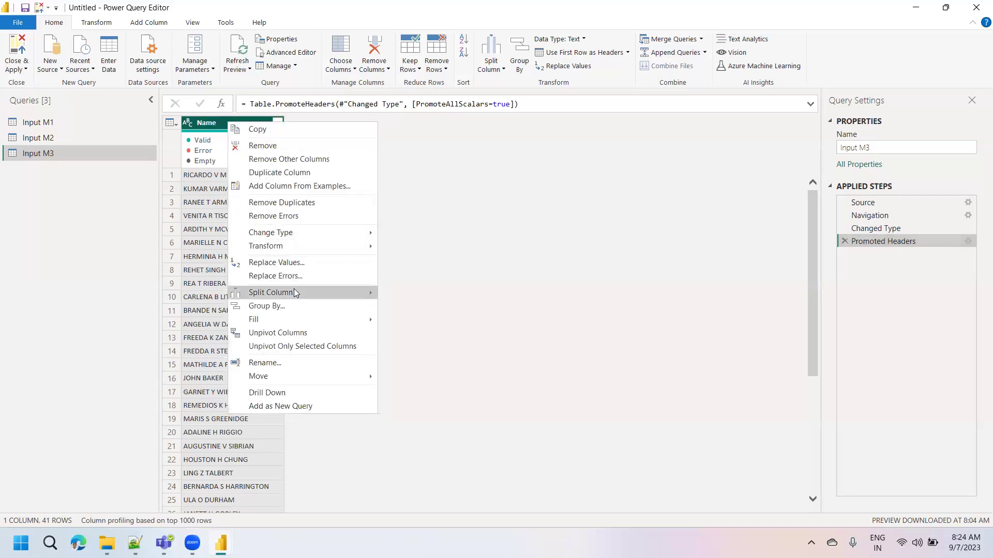
mouse_move(296, 293)
click(414, 292)
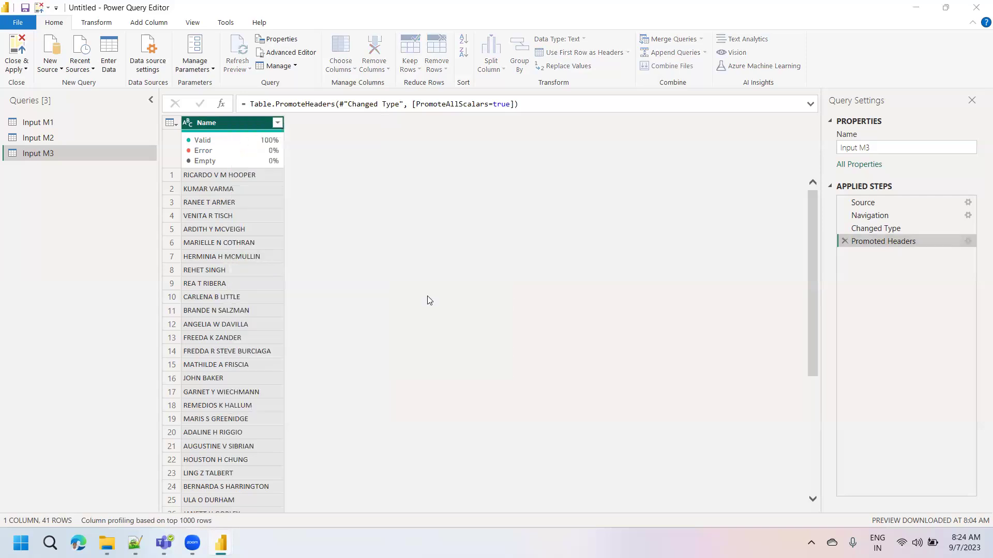
click(320, 232)
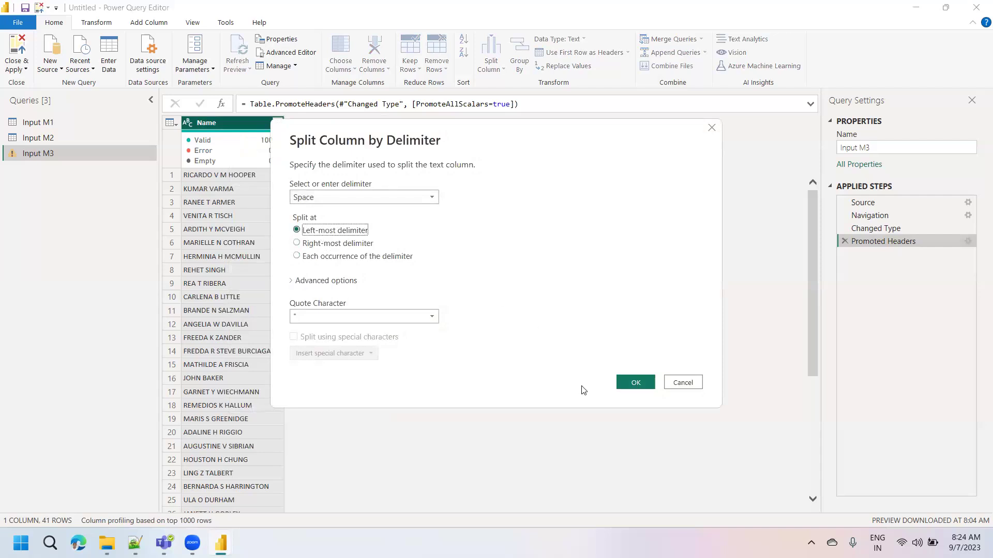
click(637, 381)
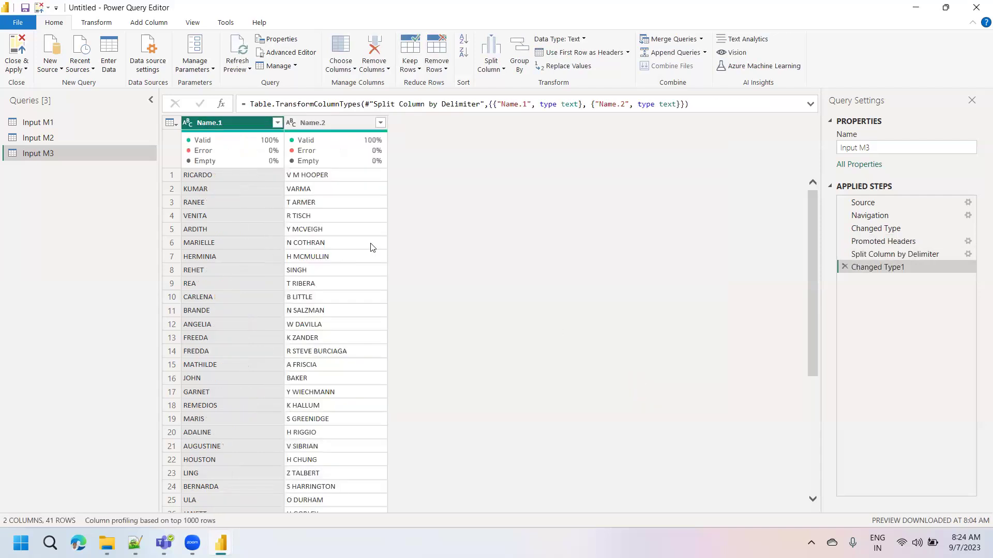
Split the Name.2 column by the Space delimiter at the right-most delimiter
click(318, 123)
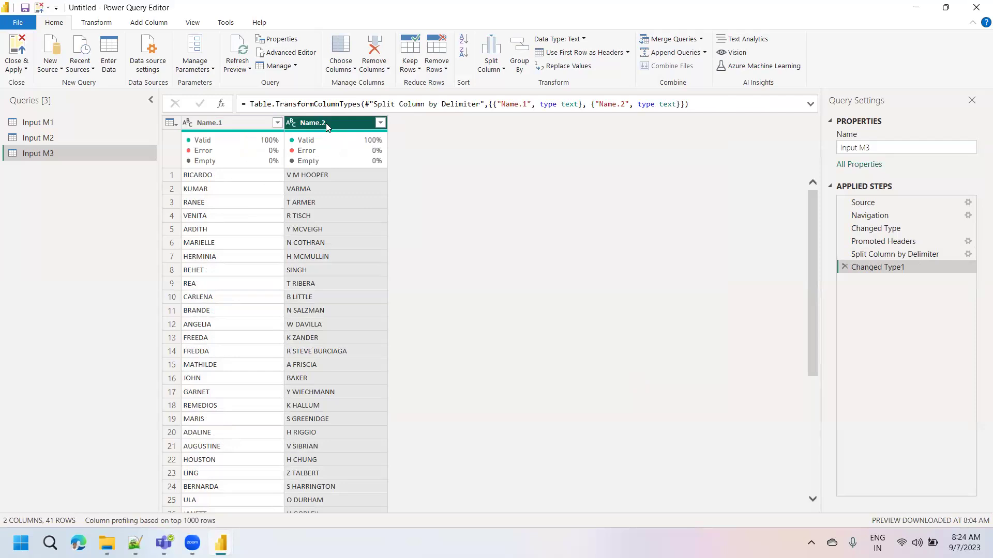
right_click(325, 123)
mouse_move(450, 292)
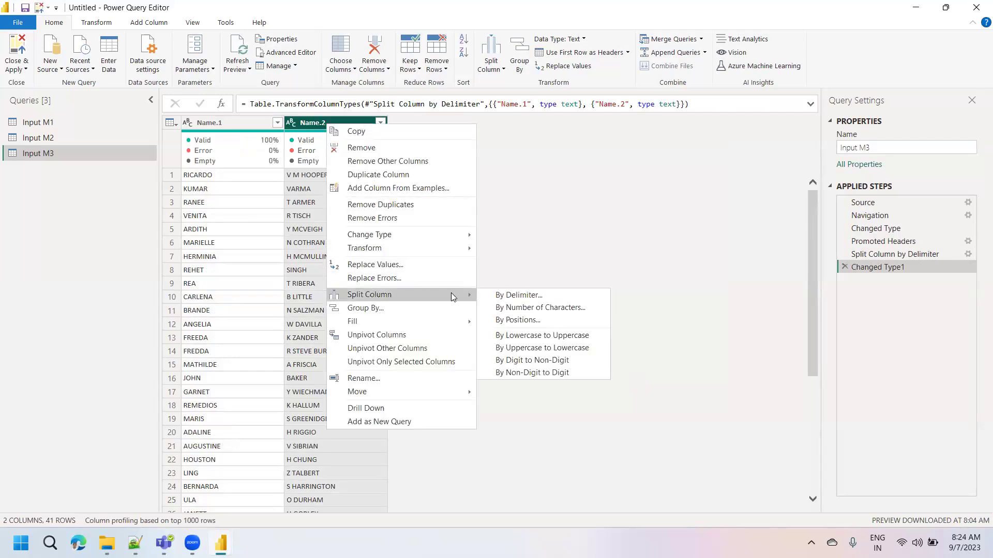
click(514, 295)
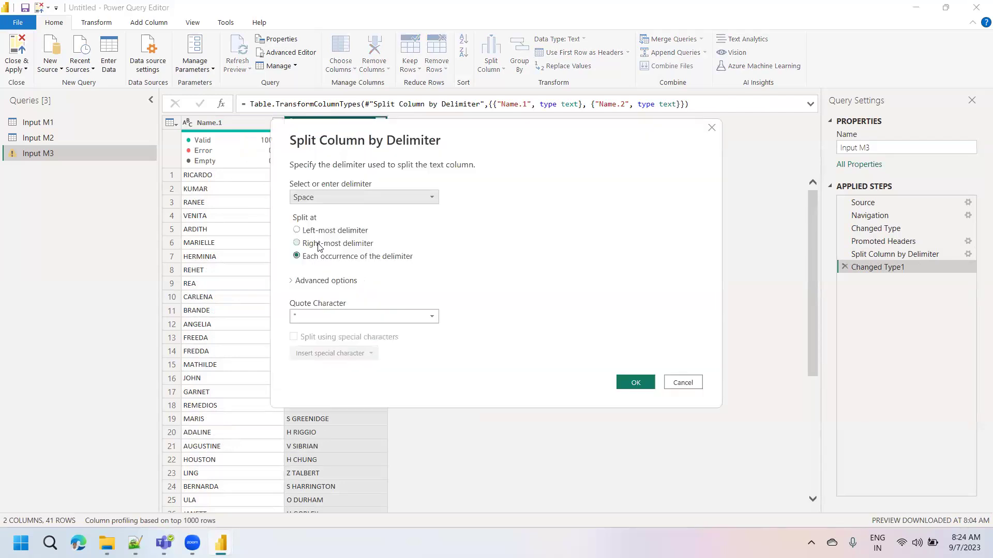
click(318, 245)
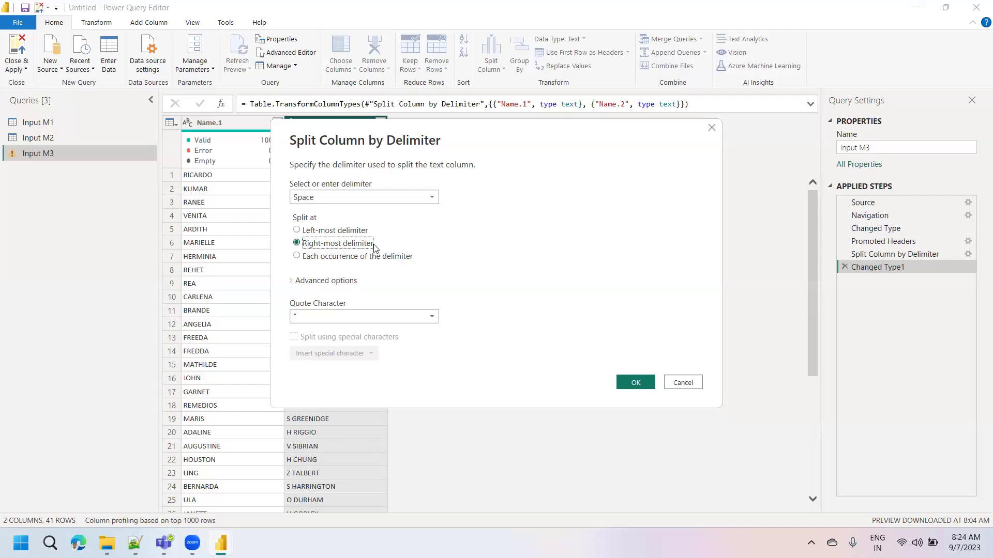
click(636, 383)
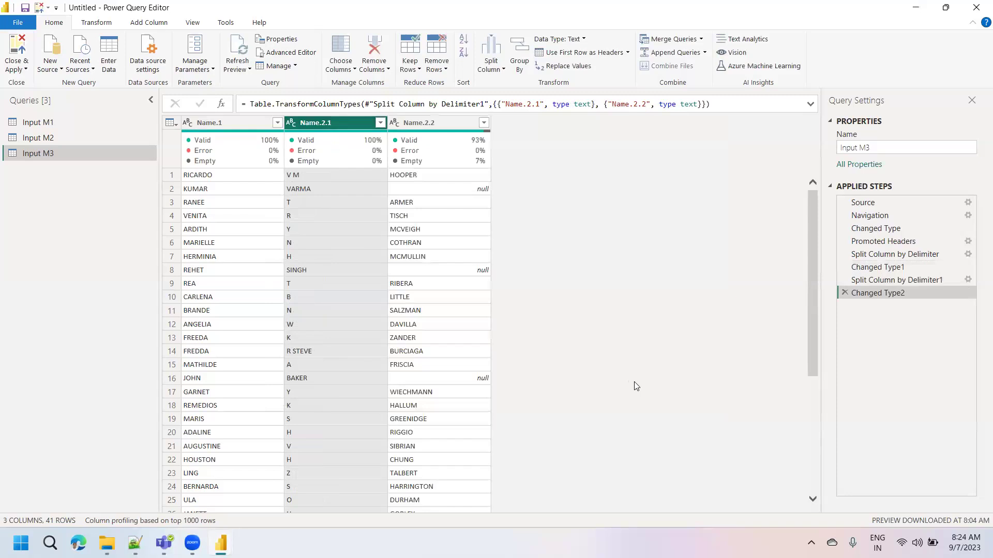
Examine the split name columns, comparing the Name.2.1 and Name.2.2 cells in rows 16, 2 and 8
click(233, 124)
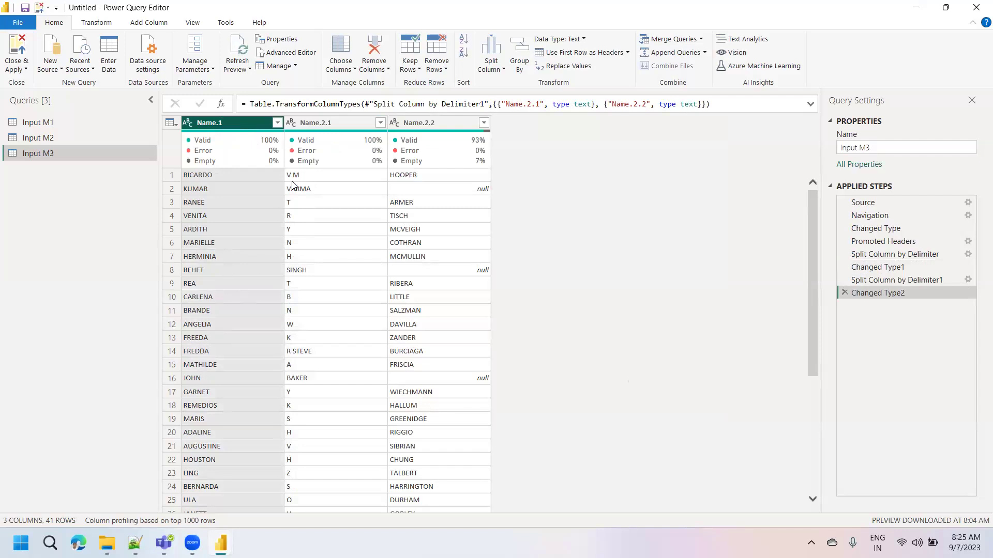
click(322, 123)
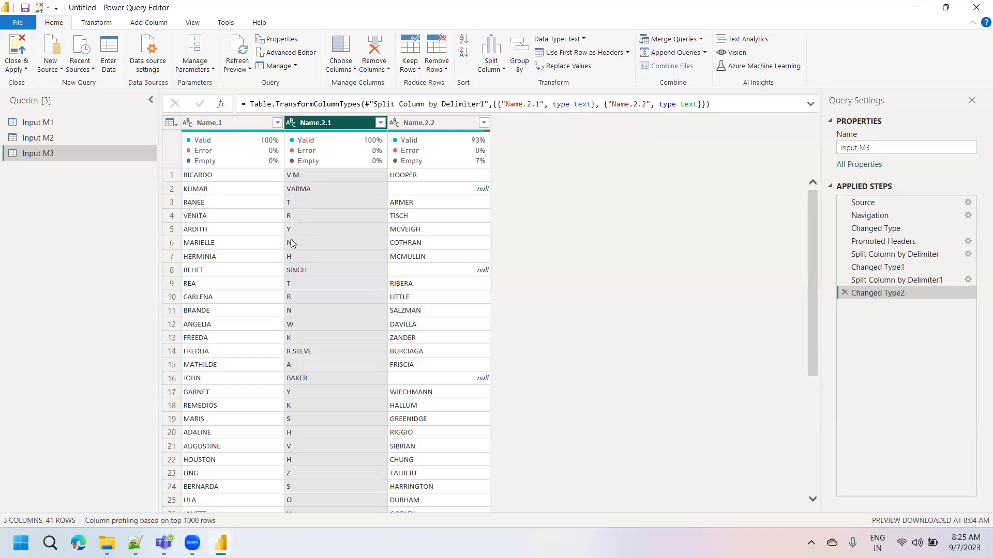
click(303, 378)
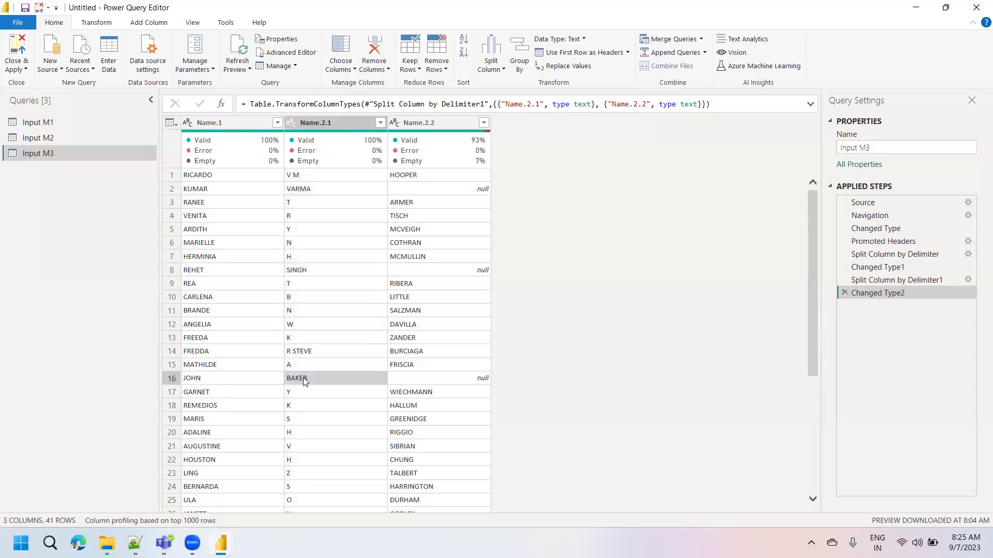
click(419, 364)
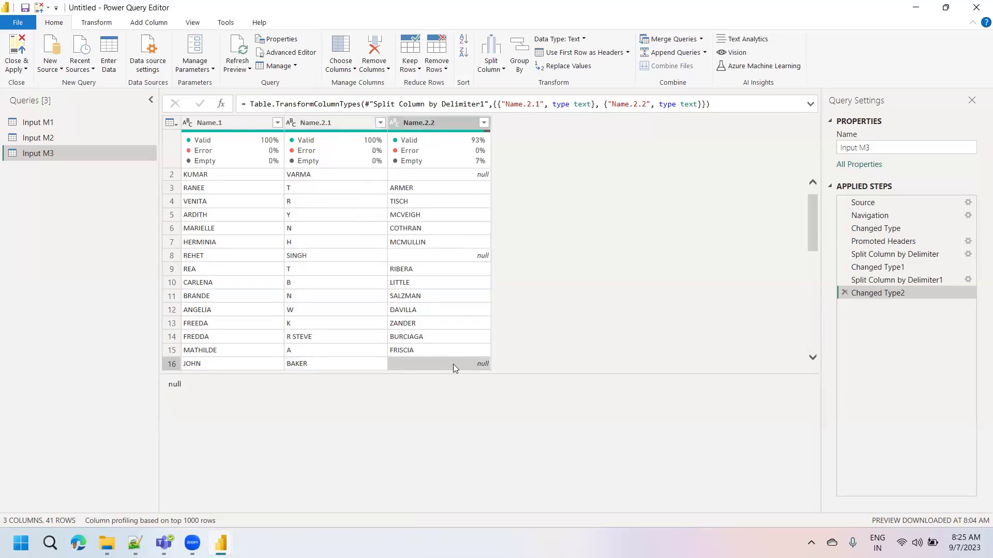
click(324, 364)
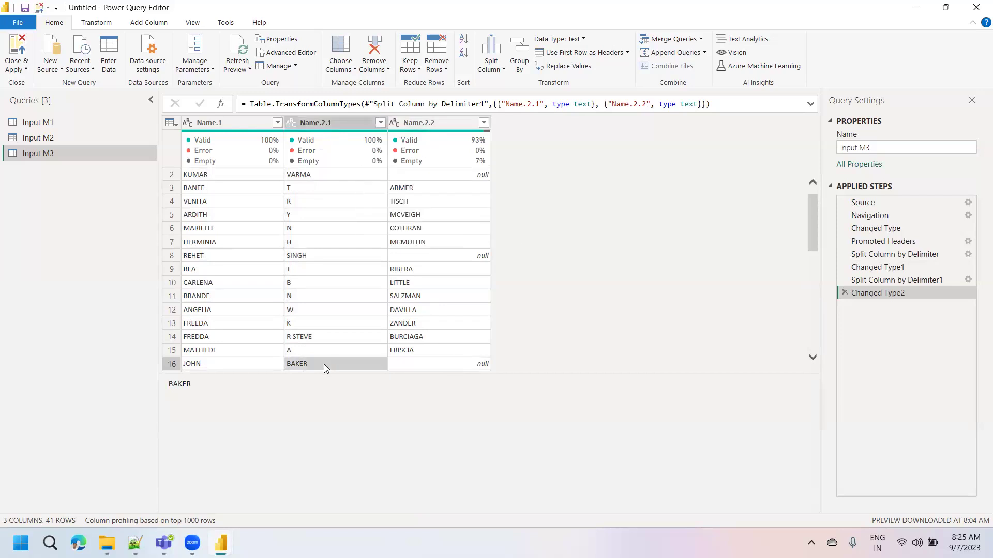
click(316, 175)
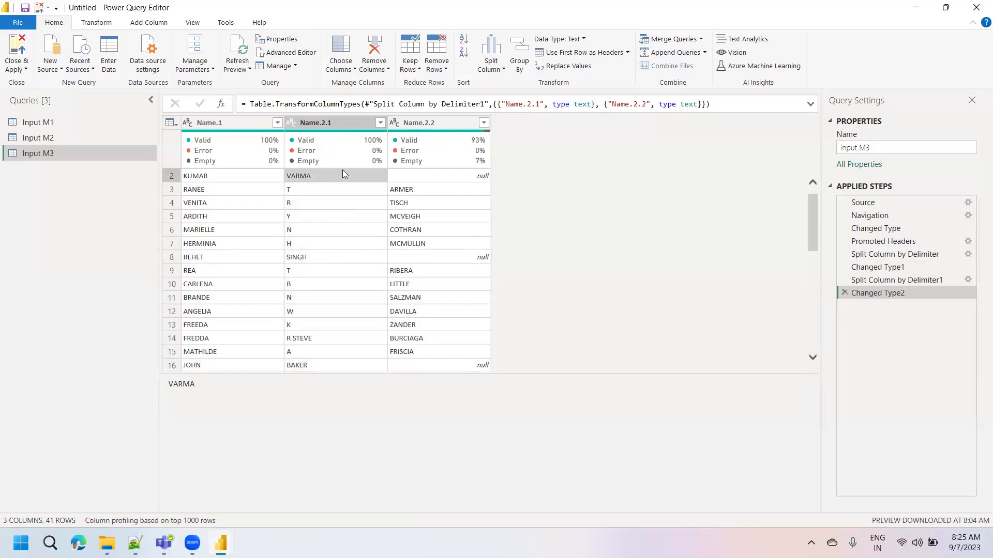
click(444, 175)
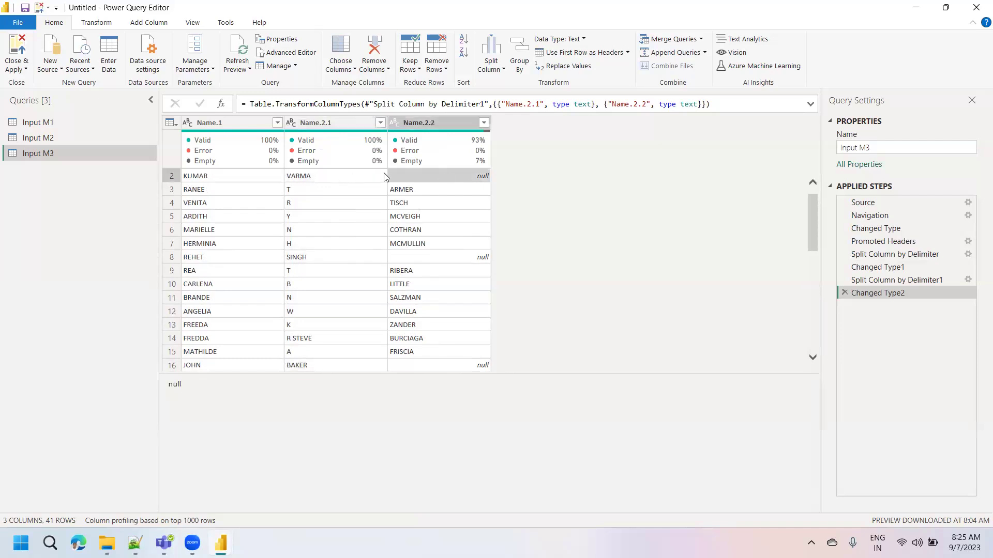
click(332, 178)
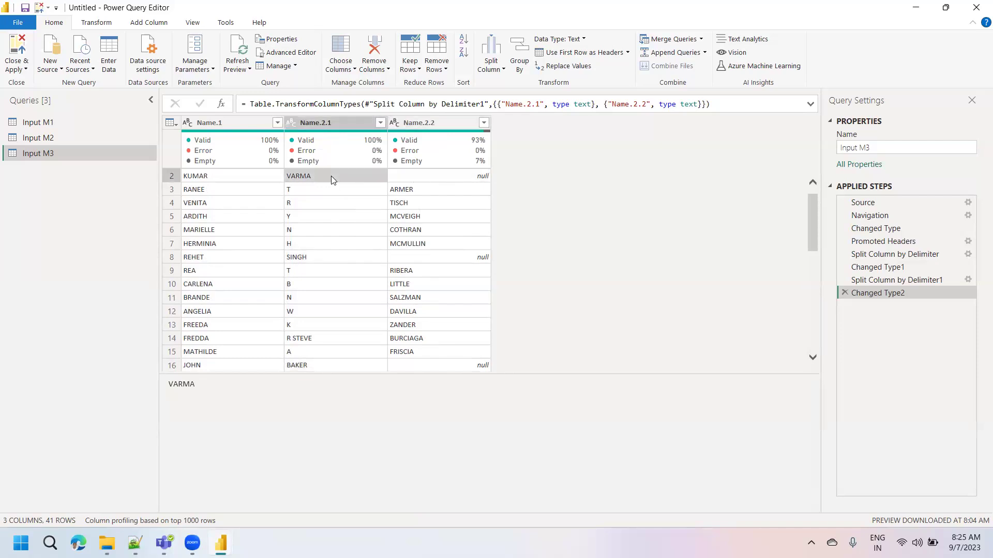
click(319, 254)
click(439, 263)
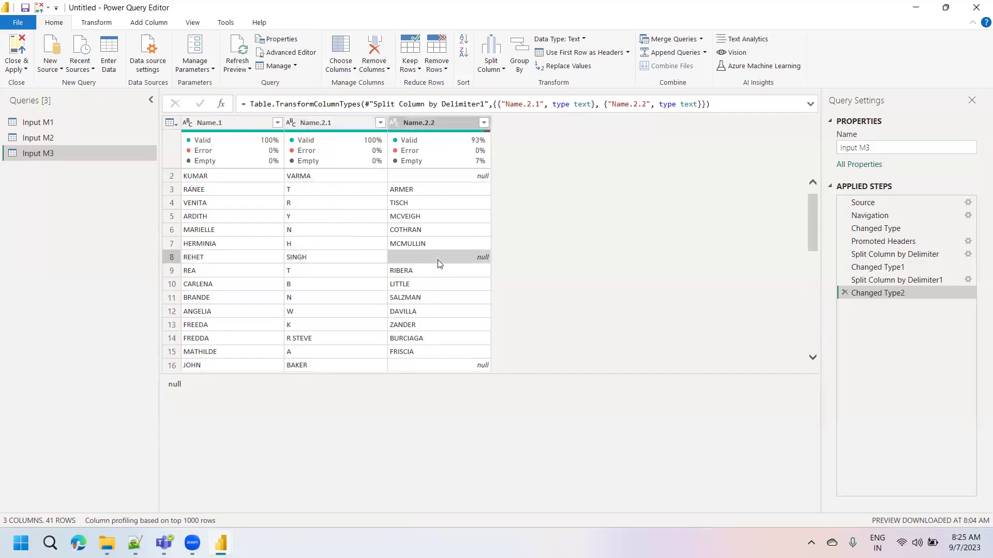
click(333, 257)
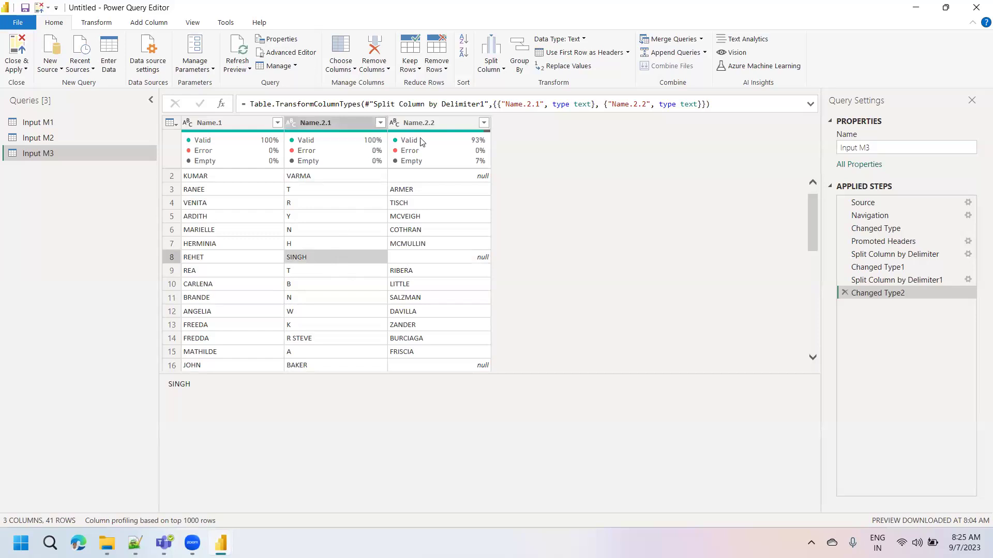
Review the Name.2.2 column against Name.2.1 across all rows of the table
click(427, 123)
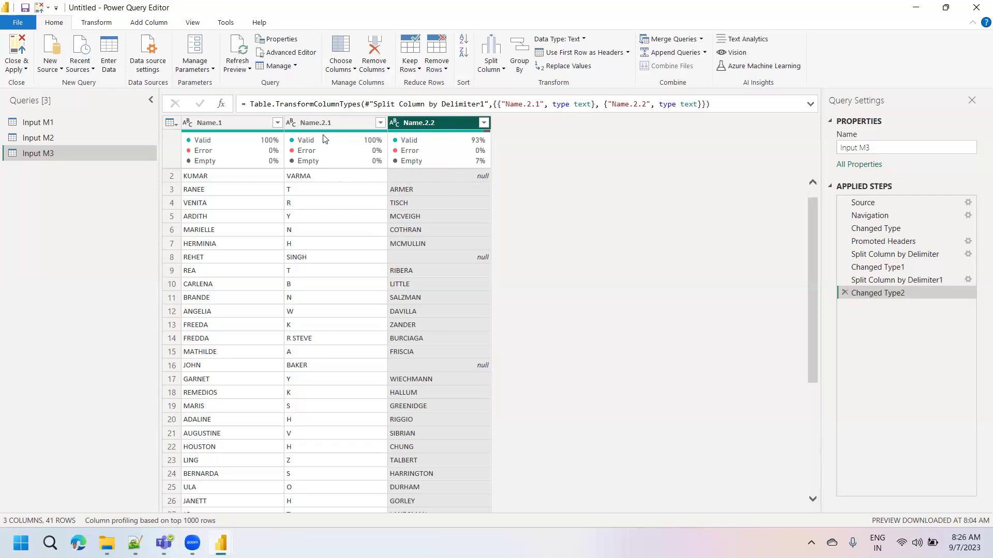
mouse_move(326, 141)
scroll(812, 319, down, 5)
scroll(830, 270, up, 3)
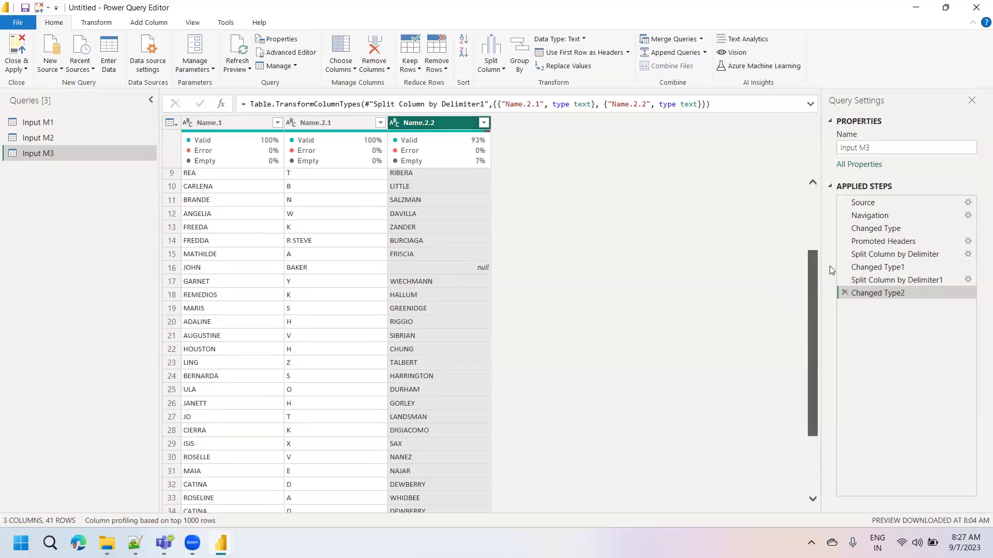
drag(830, 270, 826, 176)
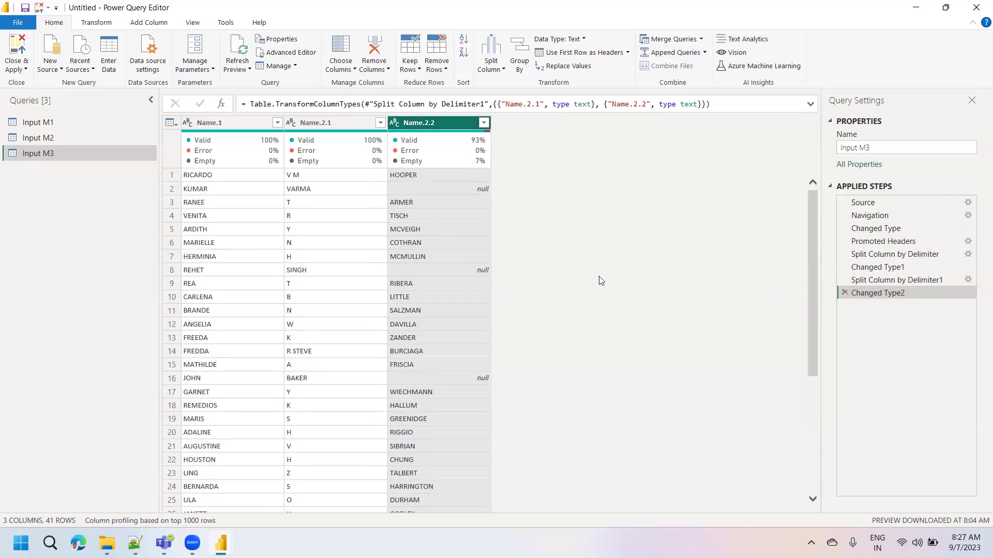
drag(810, 285, 821, 452)
drag(817, 362, 821, 269)
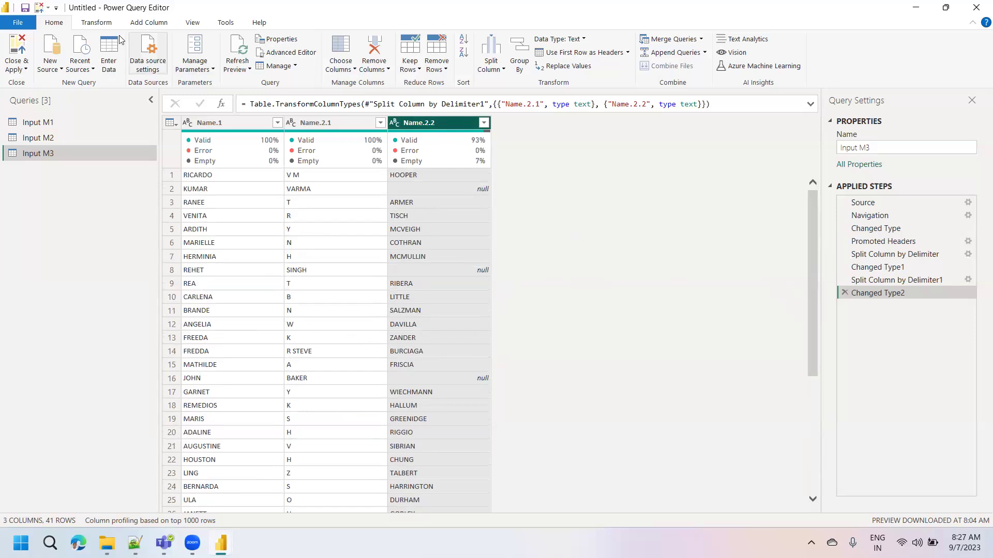
Start a custom column whose formula tests whether Name.2.2 is empty: if [Name.2.2]= null
click(142, 23)
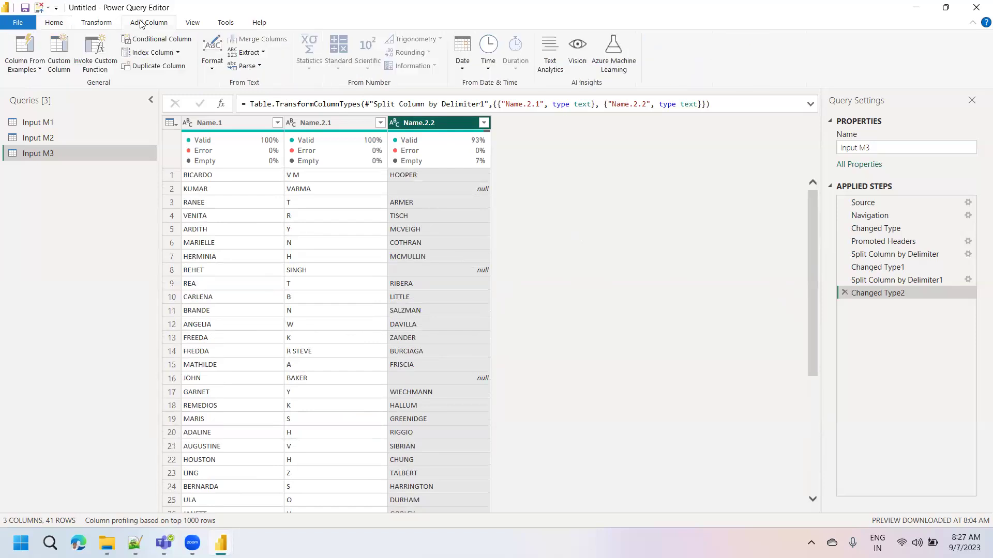
click(62, 65)
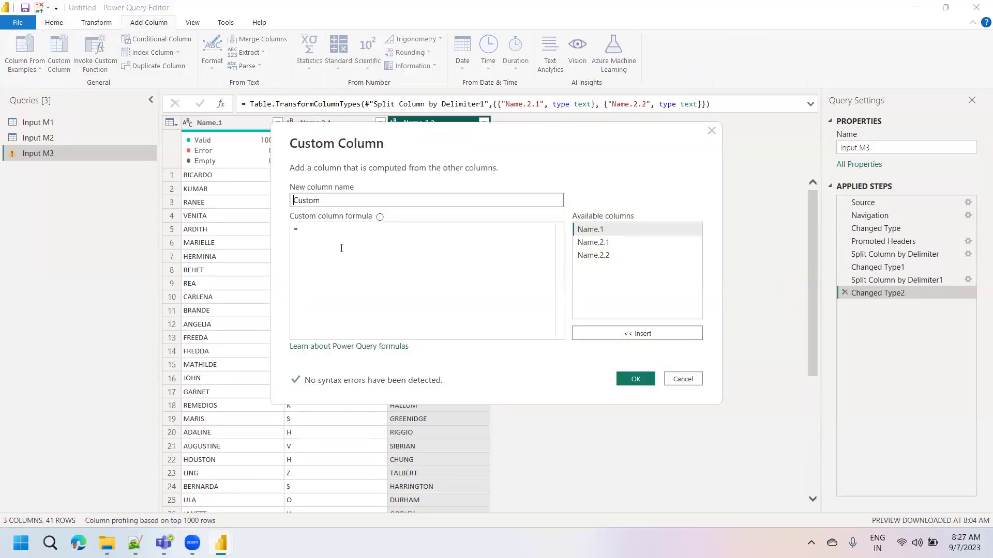
text(if)
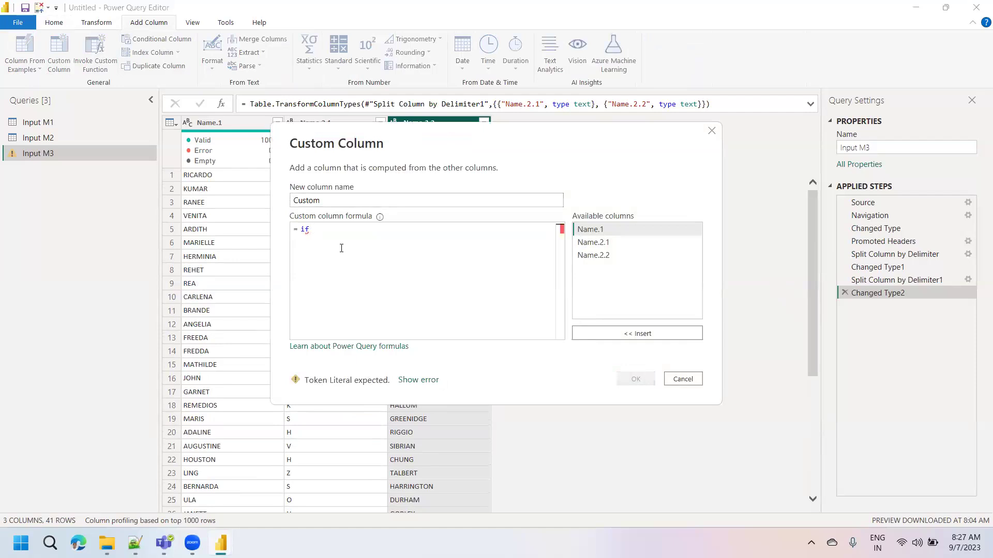
drag(495, 148, 560, 274)
double_click(667, 383)
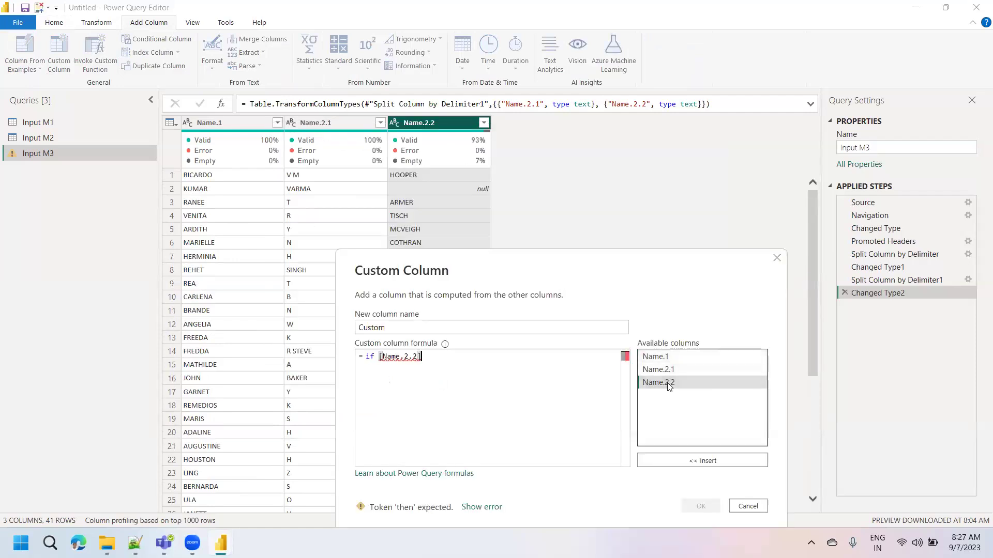
text(= null)
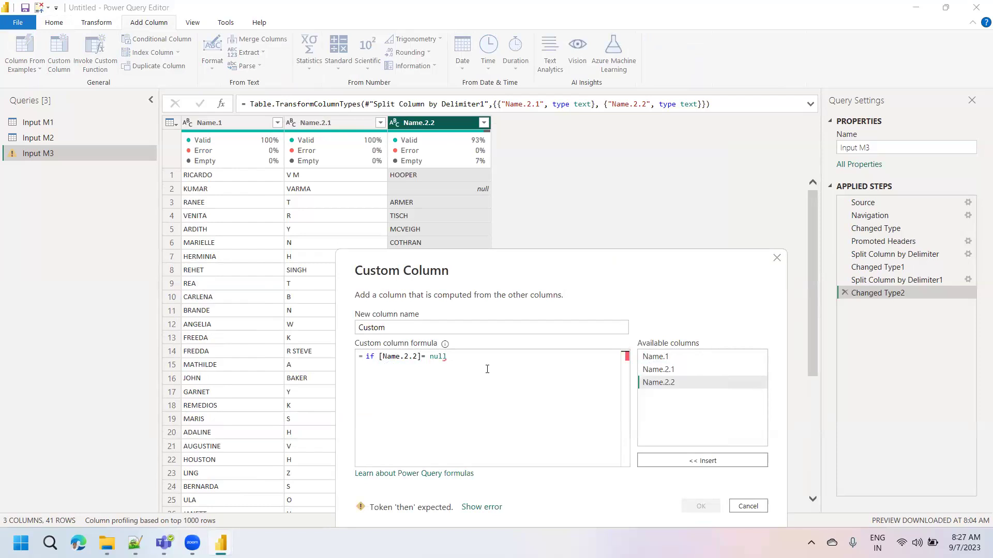
Complete the custom column formula with then [Name.2.1] else [Name.2.2], writing the keywords in lowercase
text(THEN)
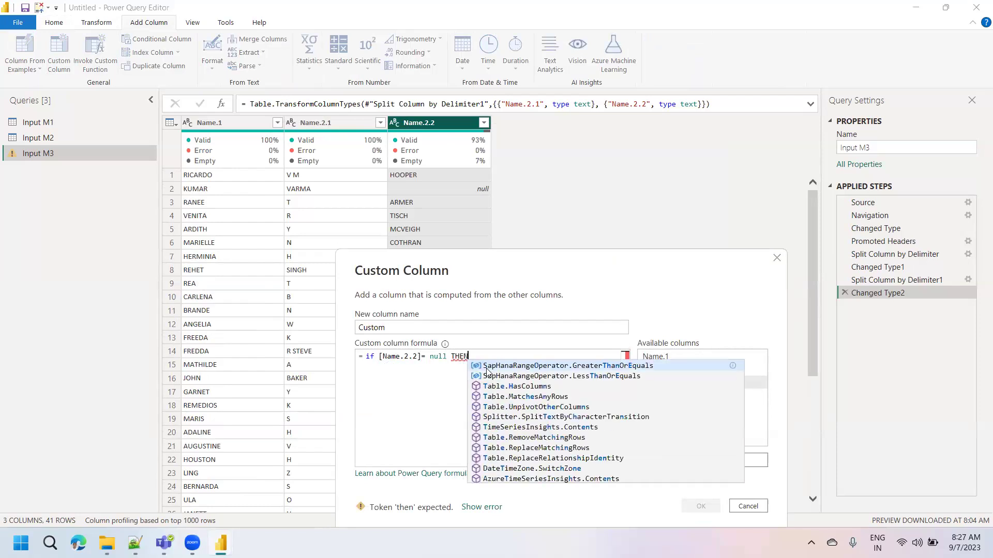
key(BackSpace)
key(BackSpace)
key(BackSpace)
key(BackSpace)
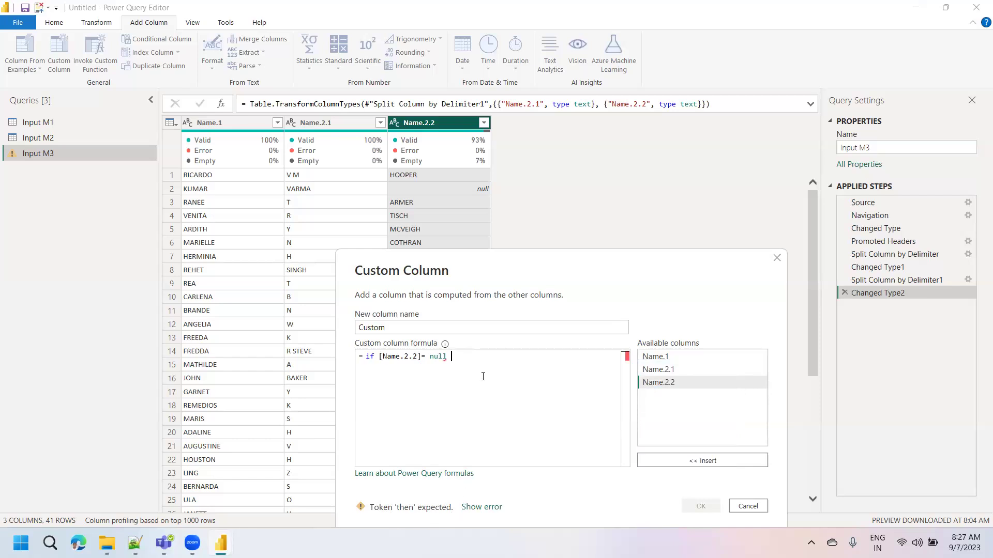
text(then)
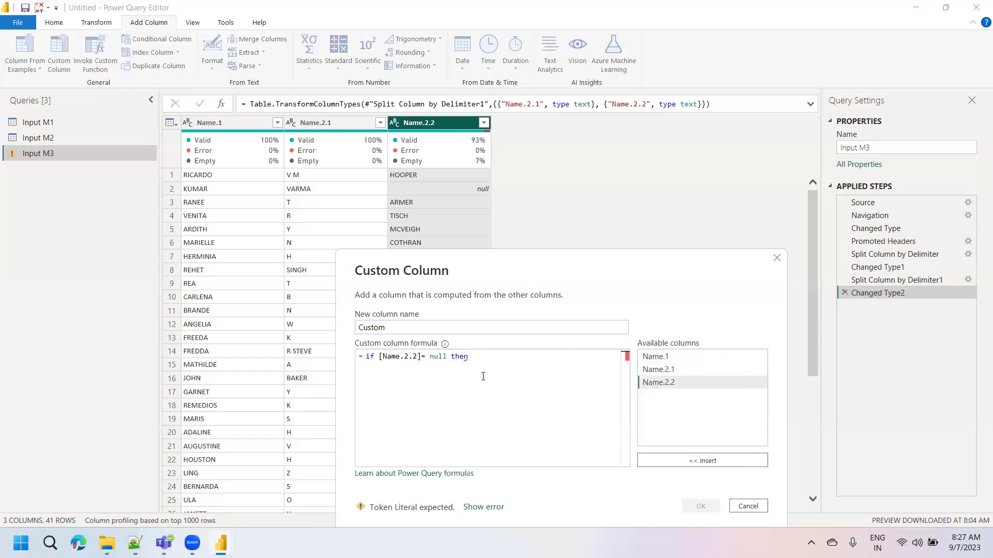
double_click(649, 371)
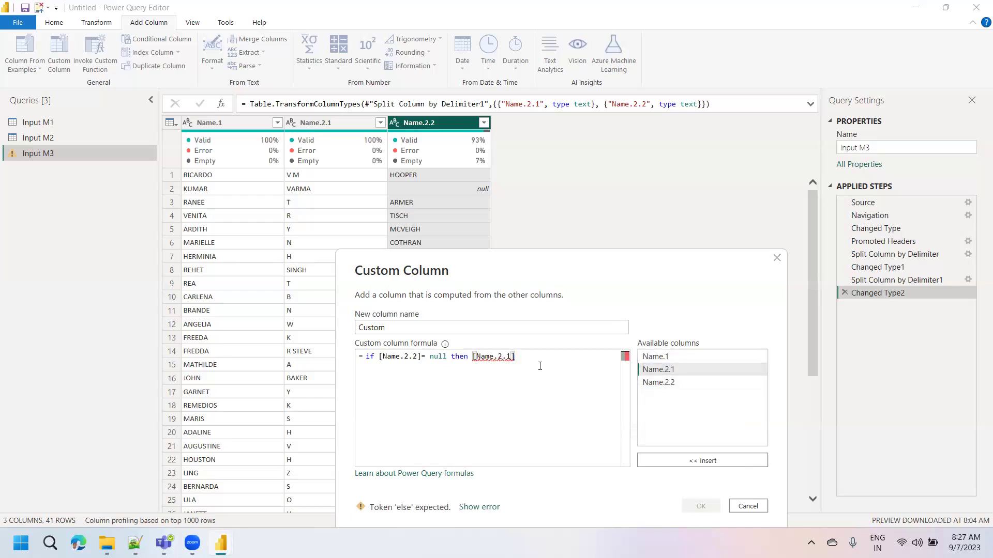
text(el)
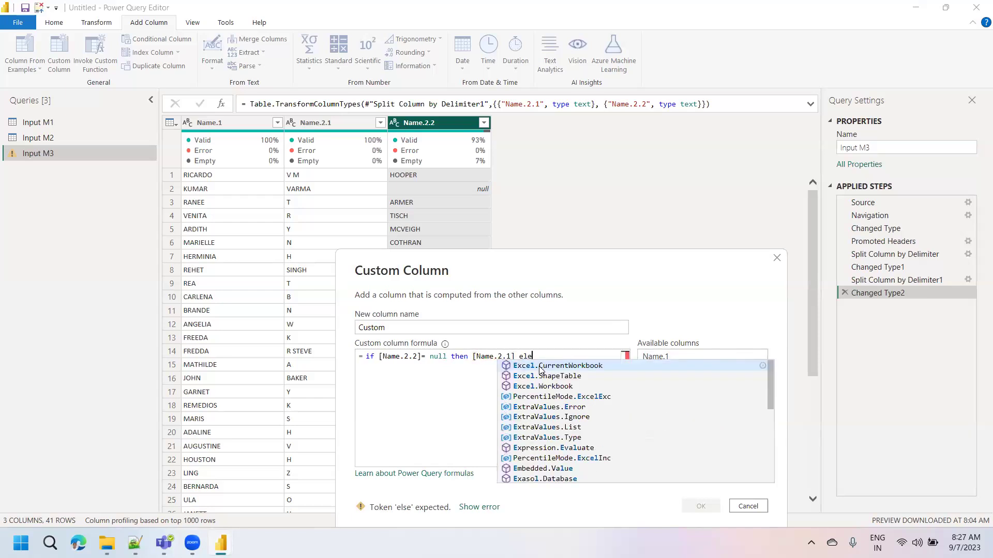
text(se)
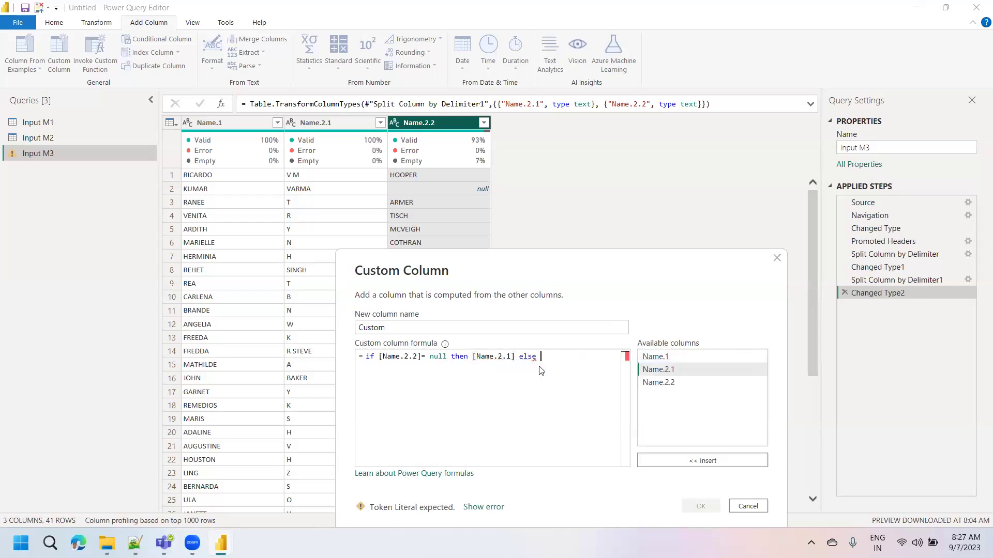
double_click(664, 384)
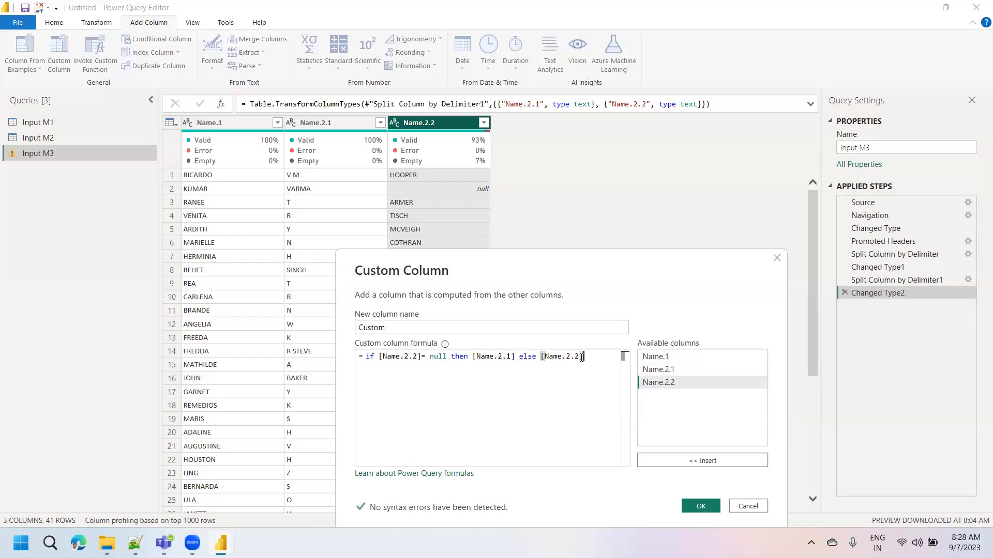
Try writing the else keyword in uppercase as ELSE in the custom column formula
double_click(455, 357)
double_click(532, 357)
text(ELSE)
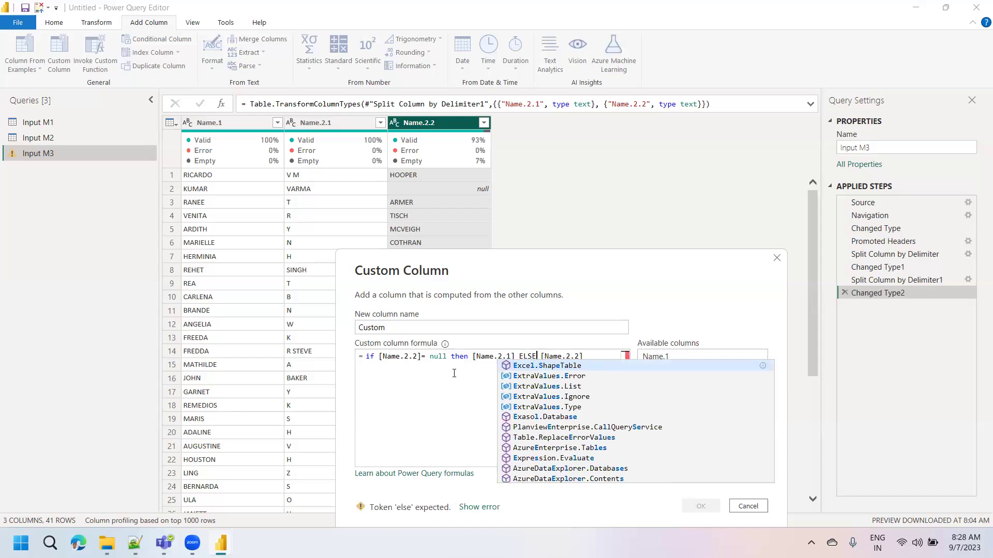
key(BackSpace)
key(BackSpace)
text(SE)
key(BackSpace)
key(BackSpace)
key(BackSpace)
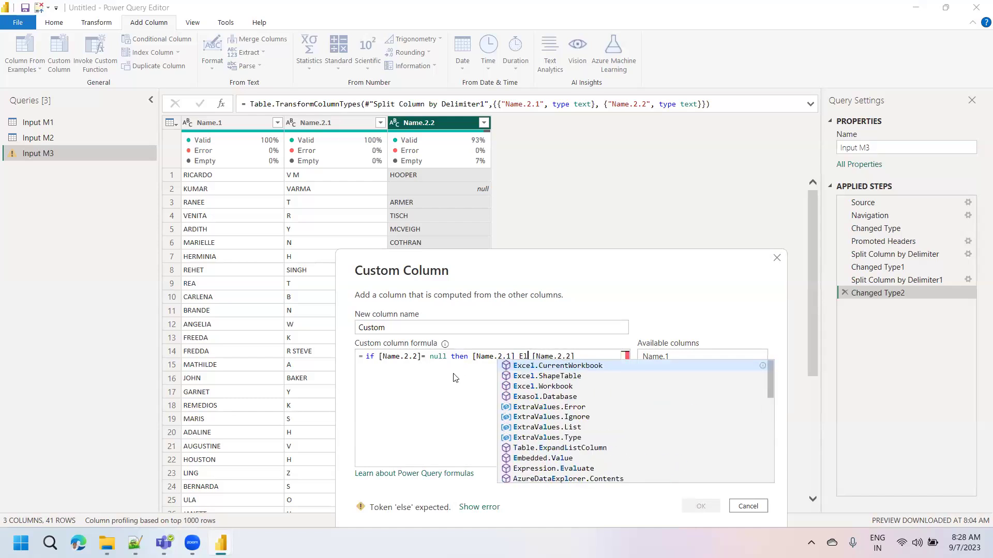
Write the keyword as lowercase else between [Name.2.1] and [Name.2.2] and create the custom column
text(lse)
key(BackSpace)
key(BackSpace)
key(BackSpace)
key(BackSpace)
text(els)
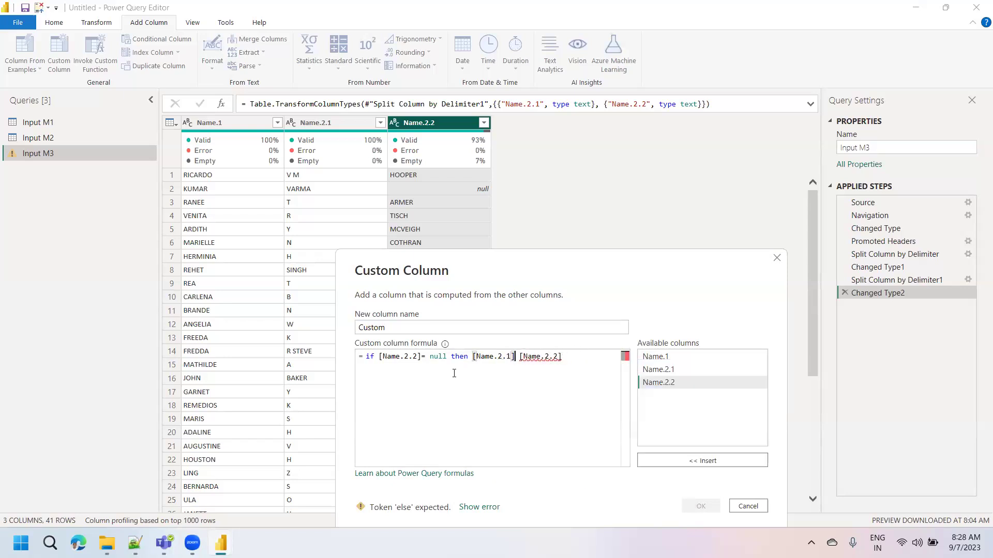
text(e)
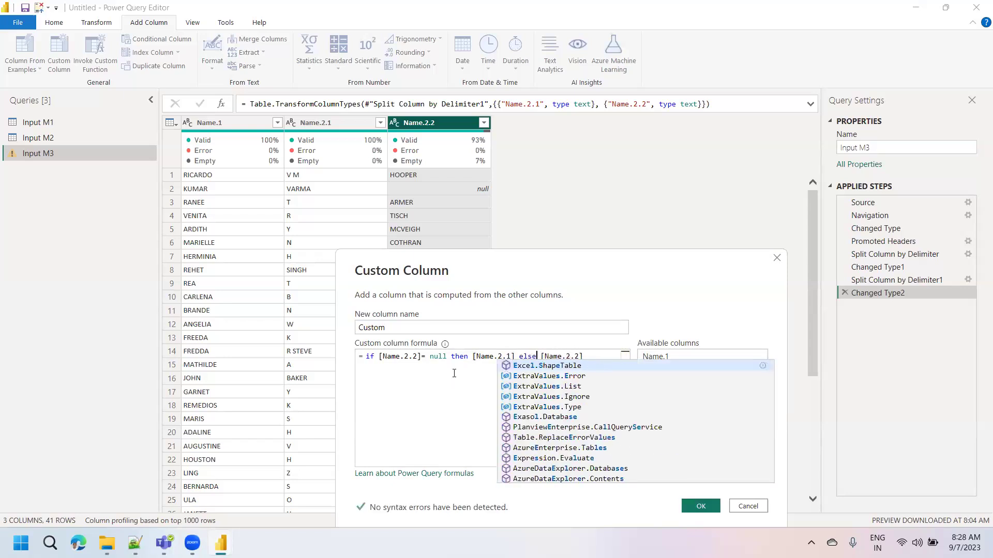
click(442, 409)
click(696, 507)
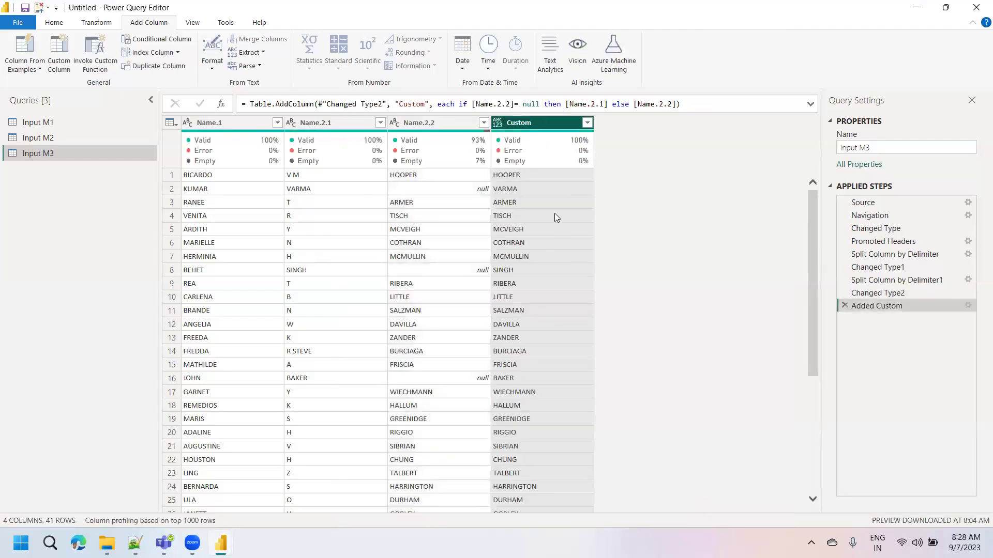
Rename the Custom column to Last Name
double_click(532, 123)
text(Lasg)
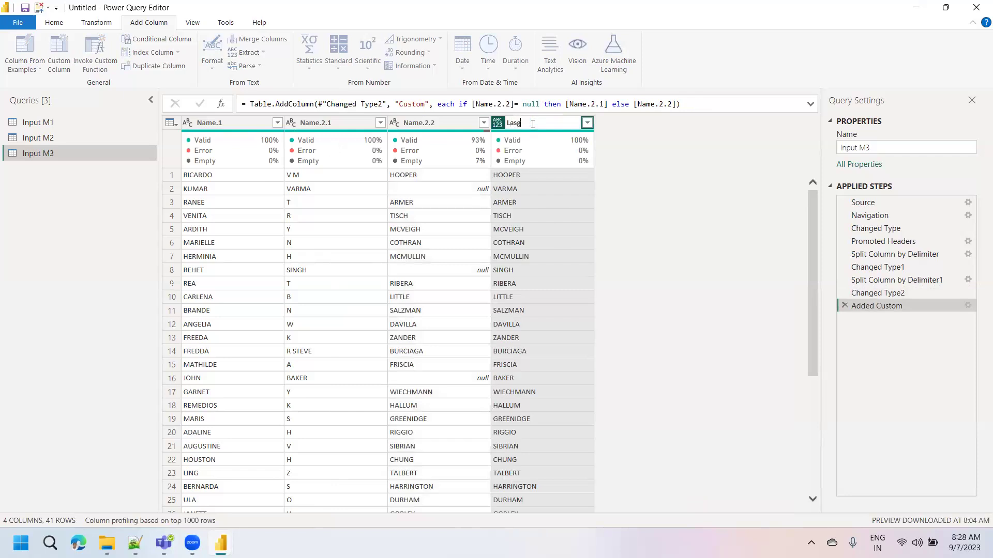
key(BackSpace)
text(t Name)
key(Return)
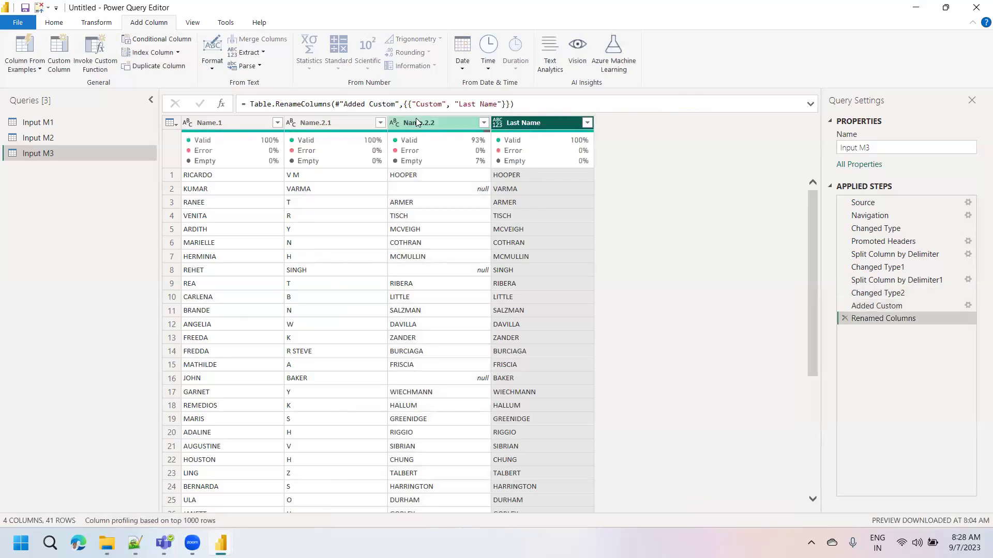
Remove the Name.2.1 and Name.2.2 columns from the table
click(417, 123)
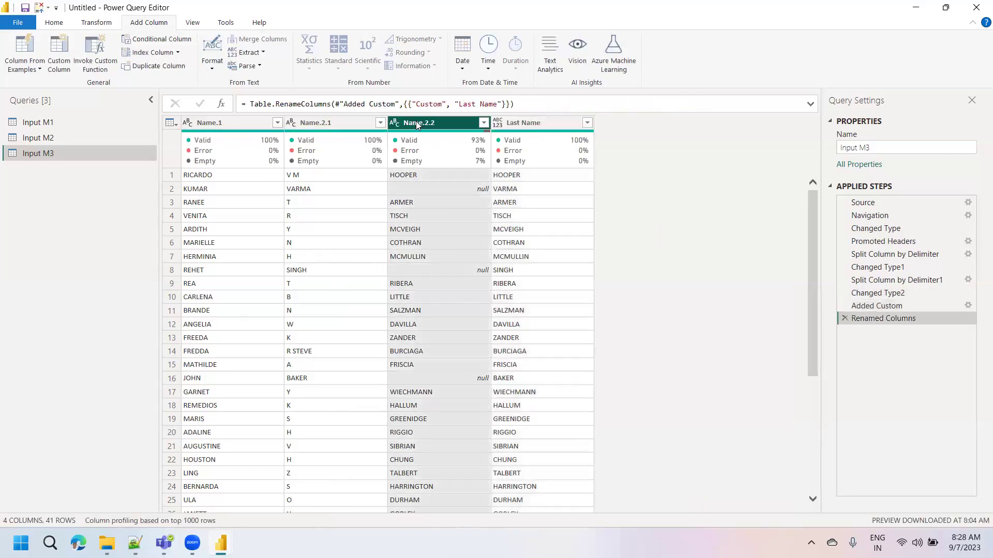
ctrl+click(352, 124)
right_click(352, 126)
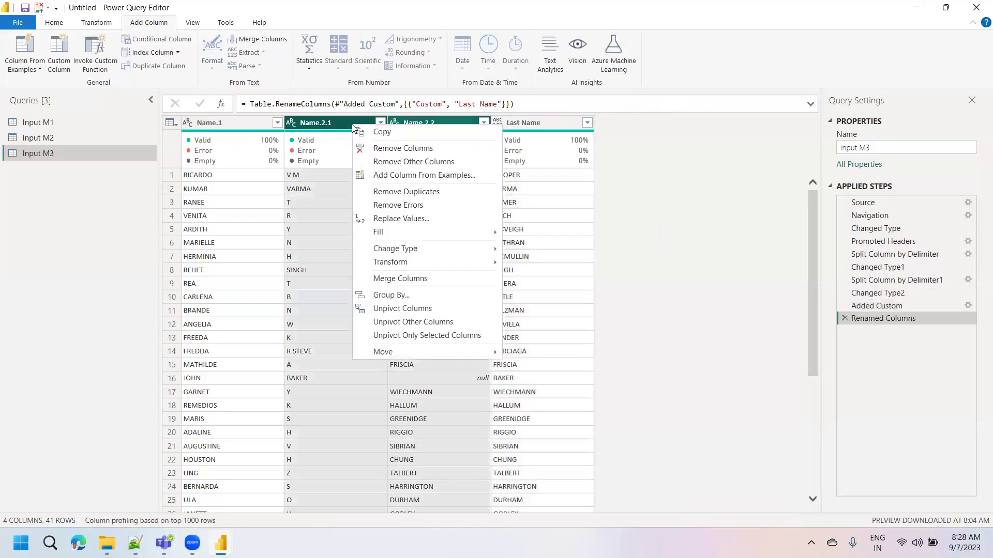
click(389, 149)
Add a column from examples based on Name.1 and Last Name, giving the first row's full name in proper case as the sample
click(217, 124)
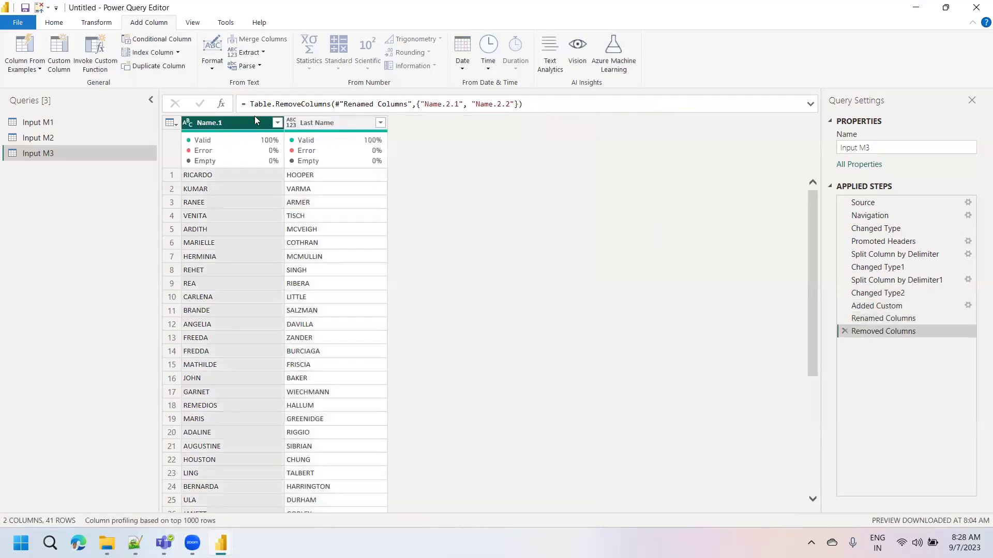
ctrl+click(313, 126)
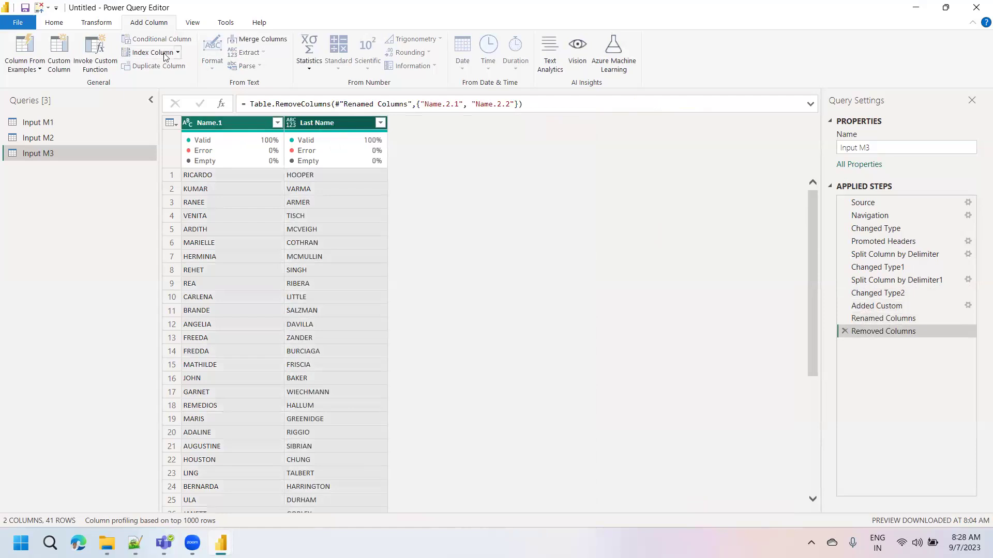
click(32, 69)
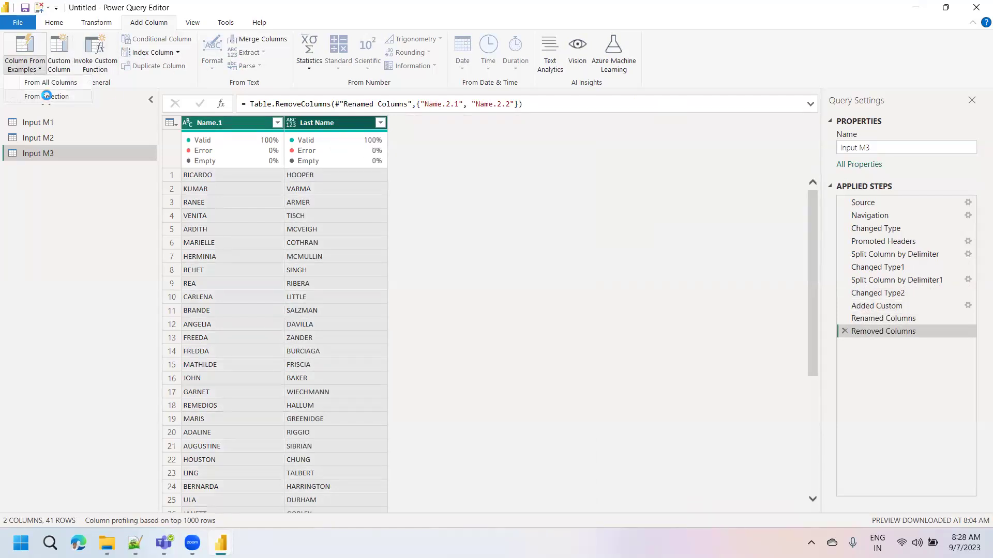
click(42, 97)
click(677, 181)
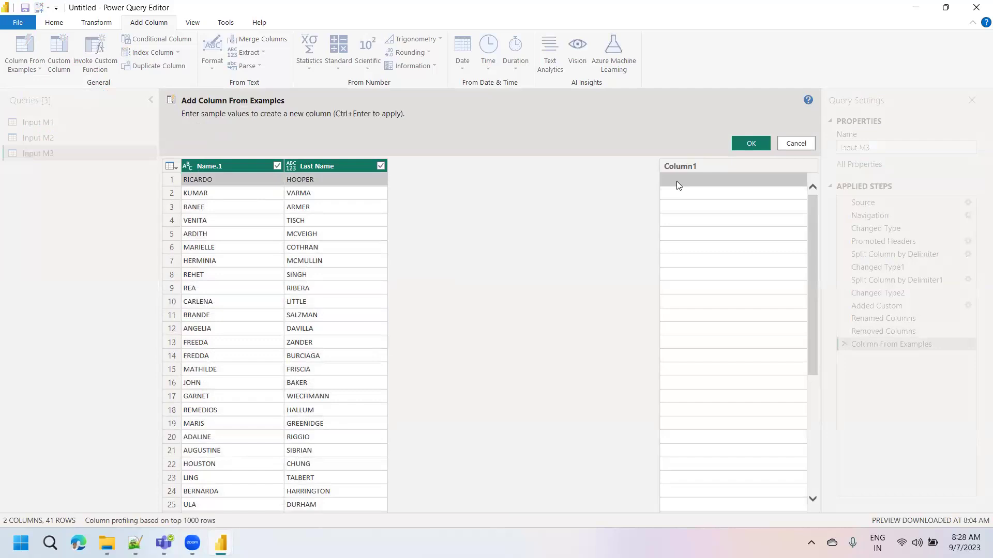
text(Ricardo Hoopeer)
key(BackSpace)
key(BackSpace)
text(r)
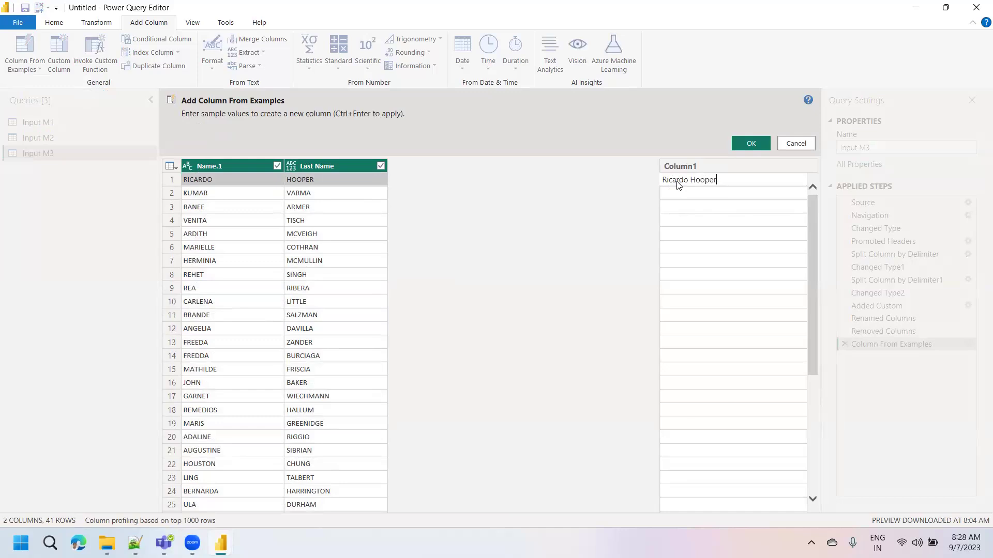
key(Return)
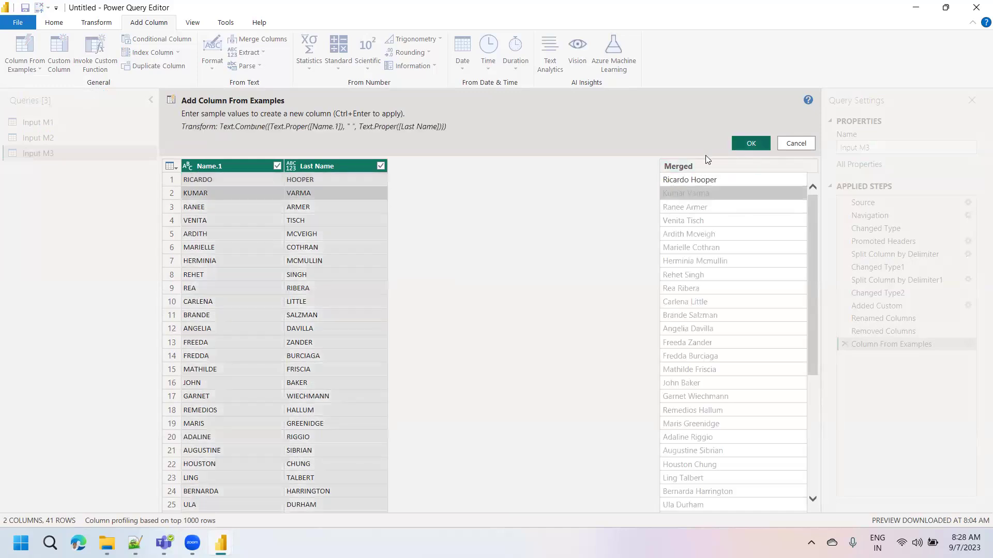
click(740, 145)
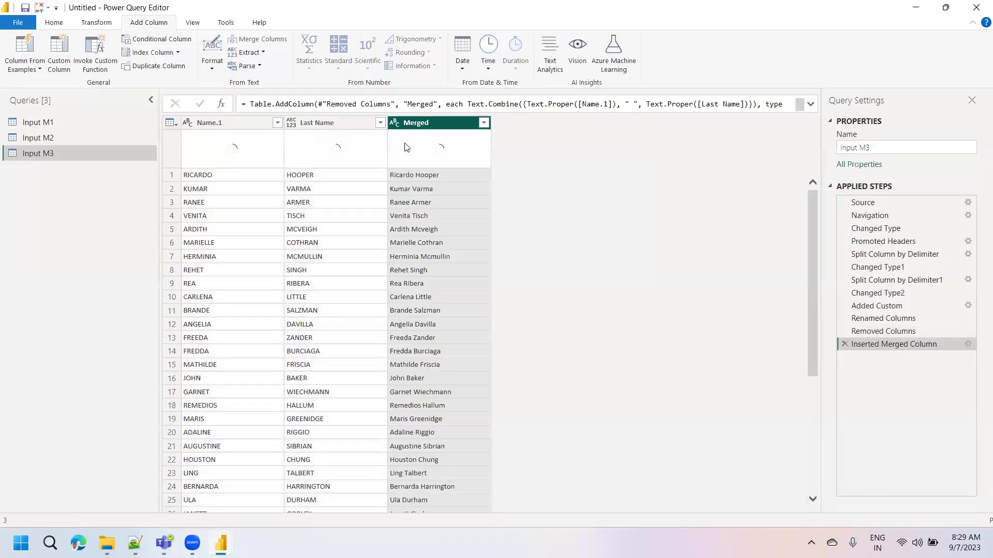
Check the Merged column's formula without changing it, and rename the column to Full Name
click(968, 345)
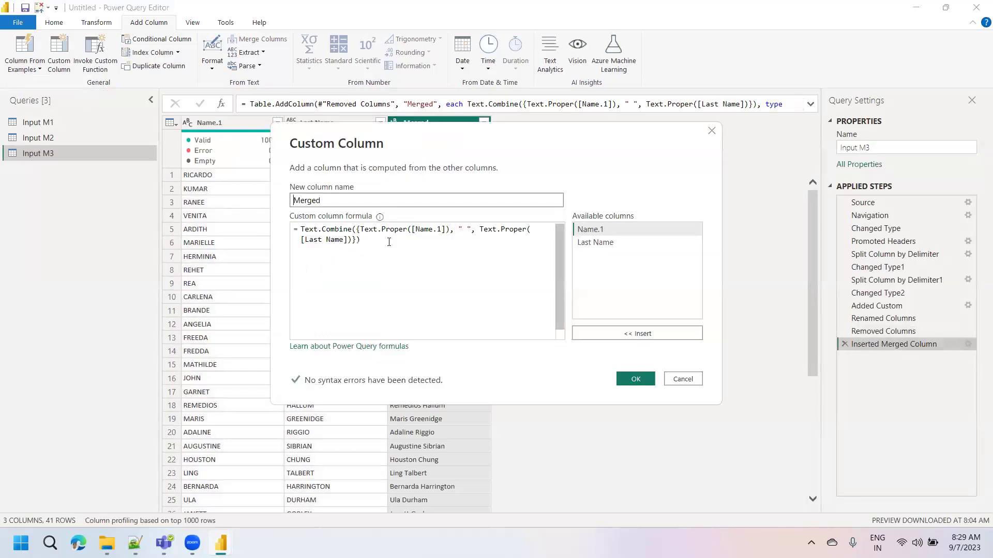
click(679, 382)
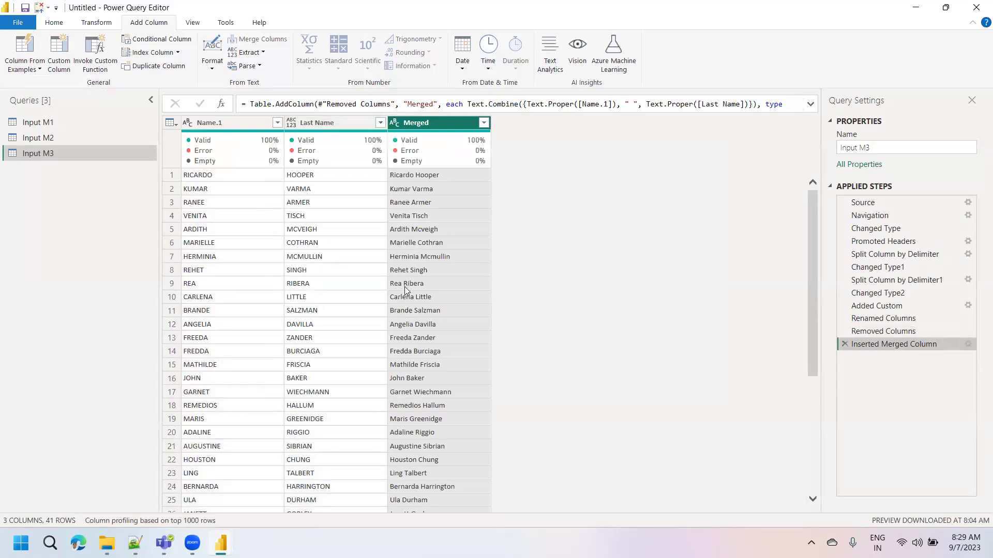
double_click(423, 124)
text(Full Name)
key(Return)
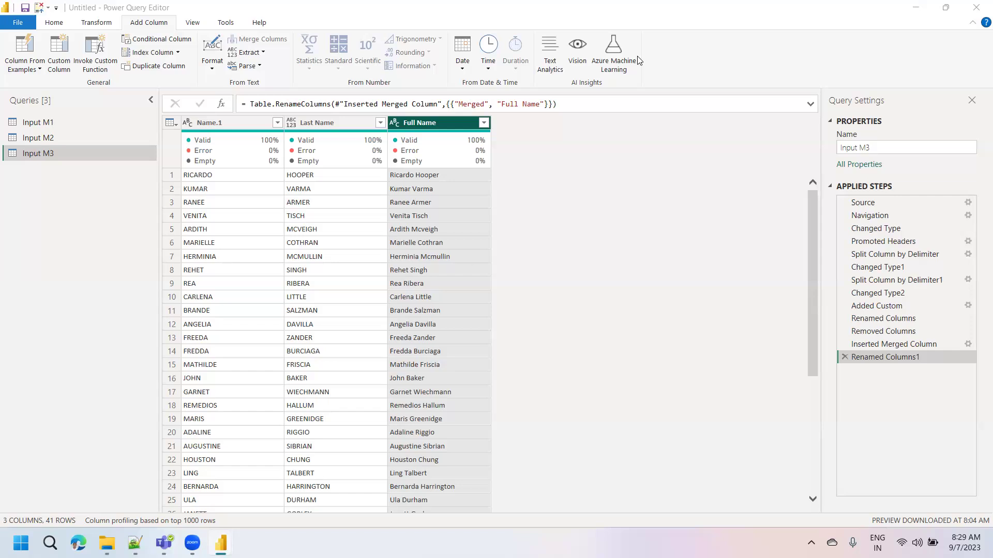
Review Input M3's Removed Columns, Changed Type and Promoted Headers steps, and compare them with the final table in Input M2
click(883, 331)
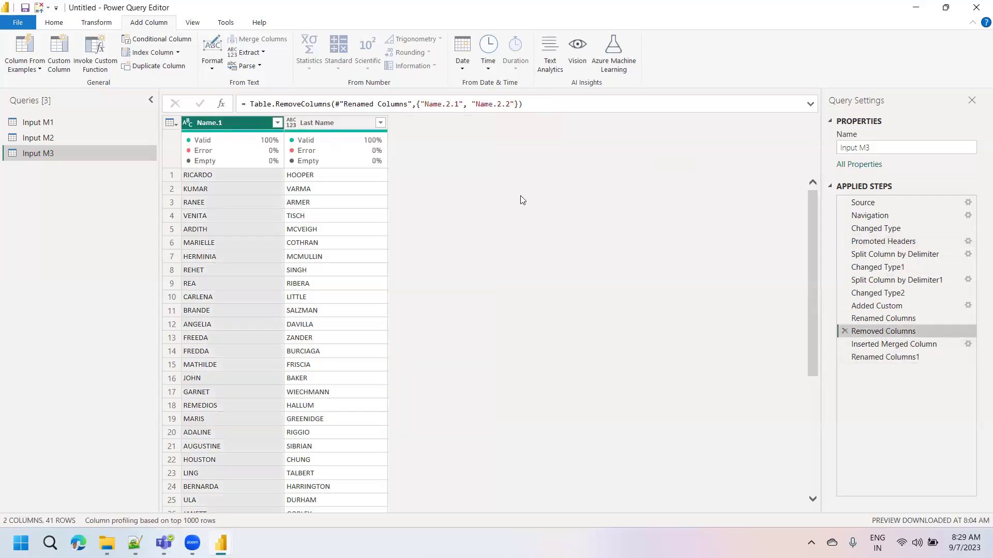
click(883, 232)
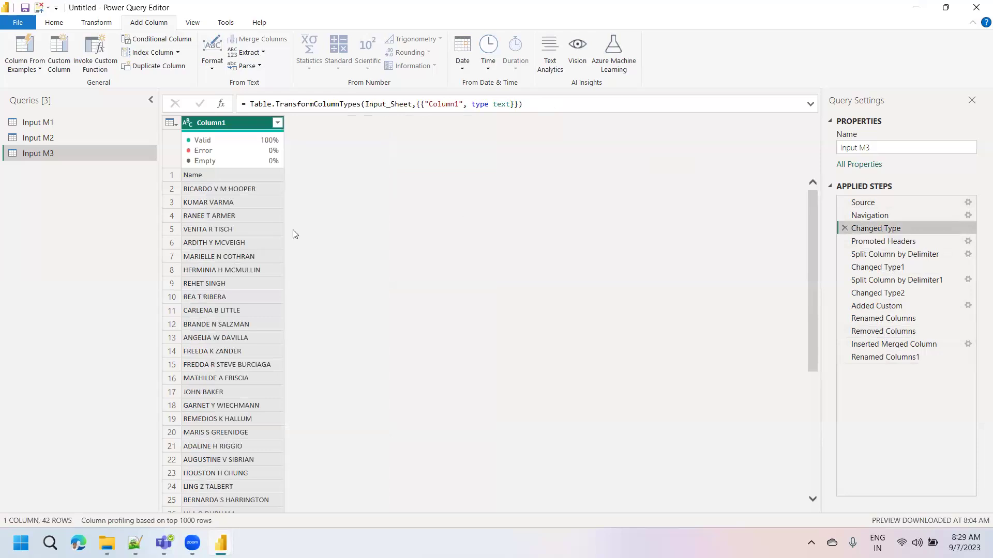
click(875, 241)
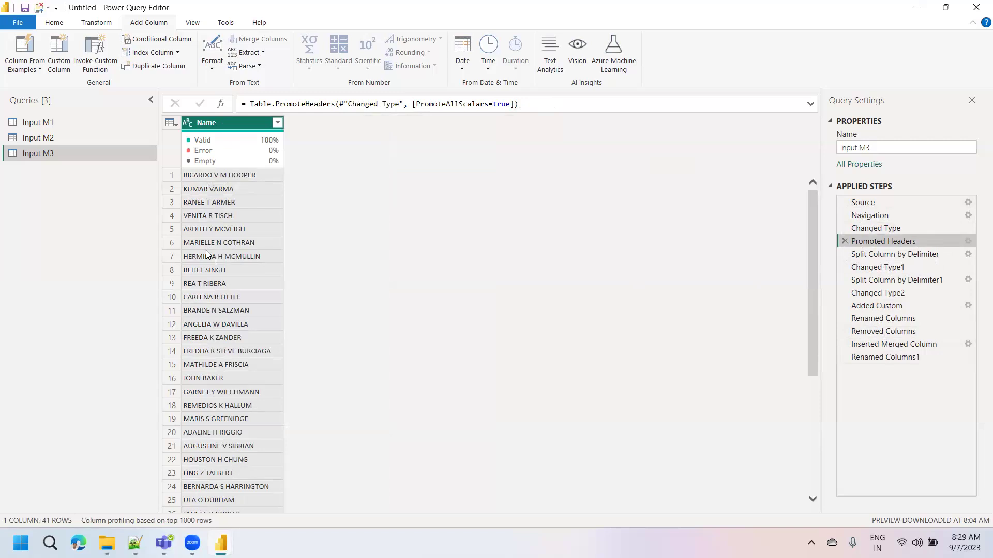
click(29, 72)
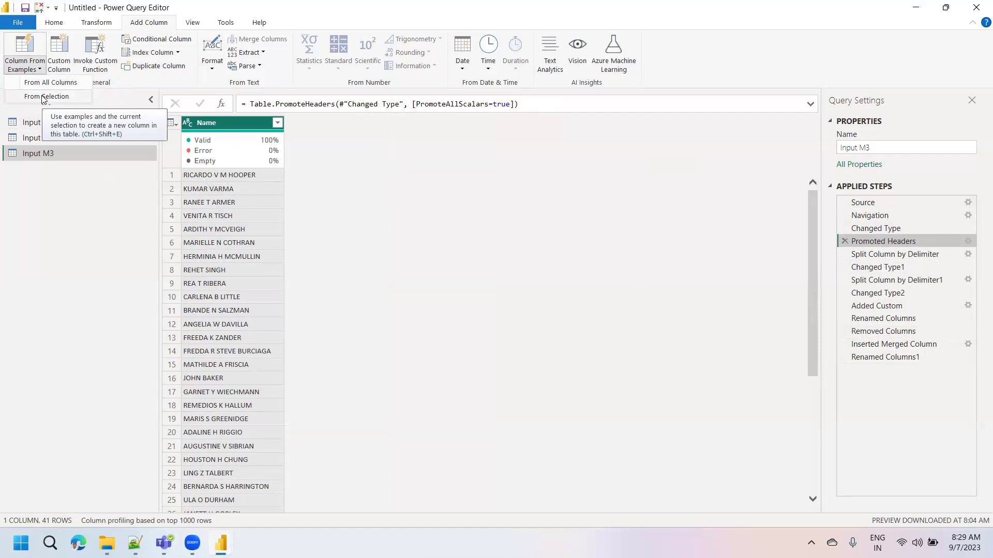
click(366, 173)
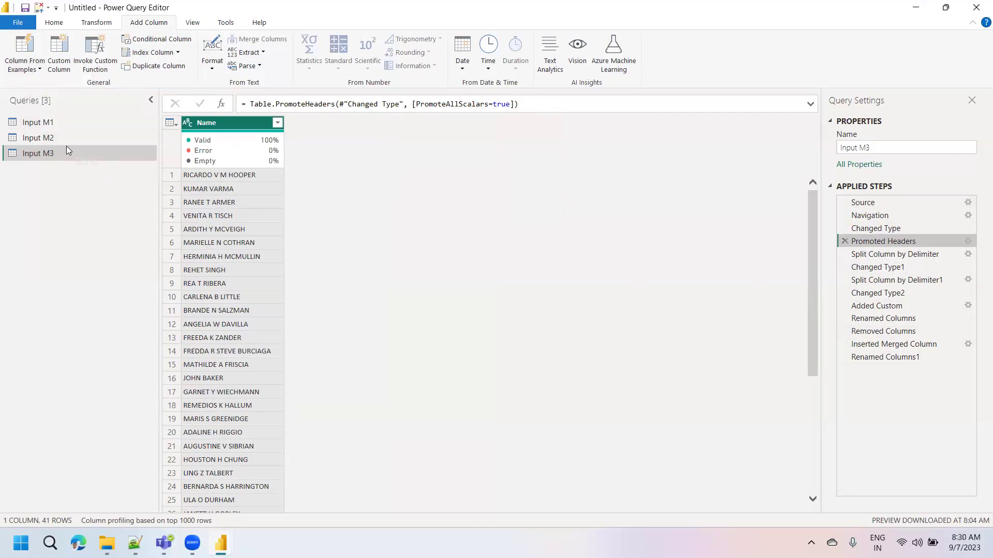
click(54, 138)
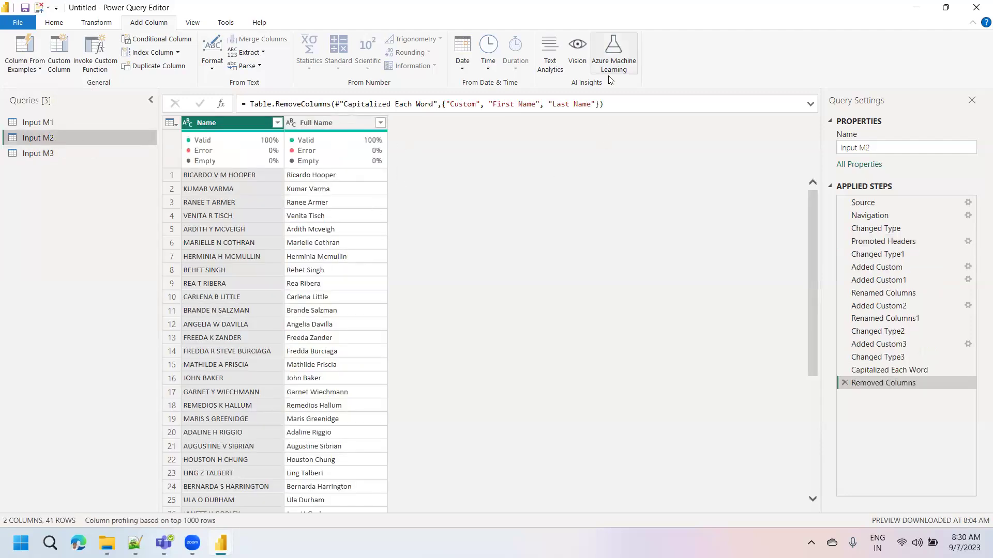
click(52, 154)
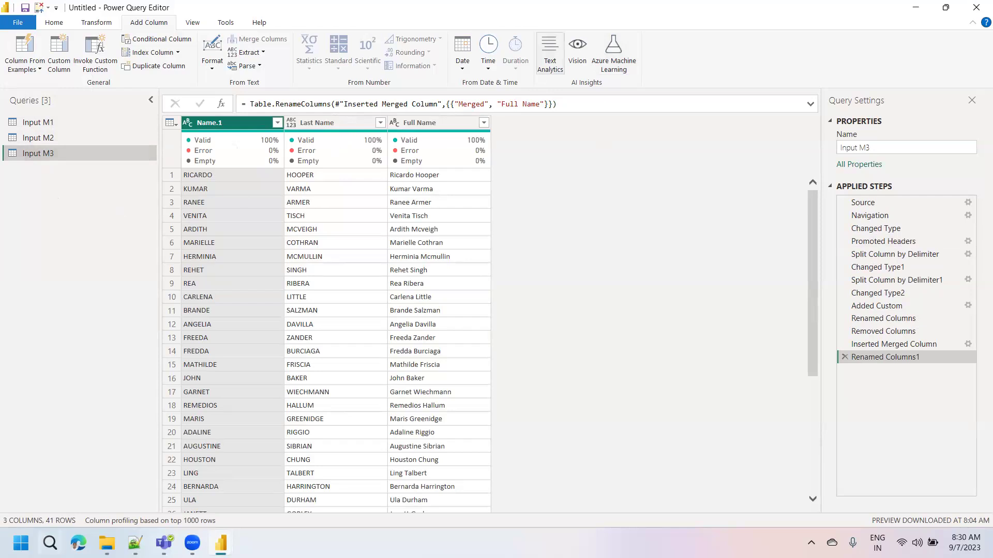
Open the sampleyoutubedata text file from the Query Editor Datasets folder in Notepad and enlarge its window
click(107, 543)
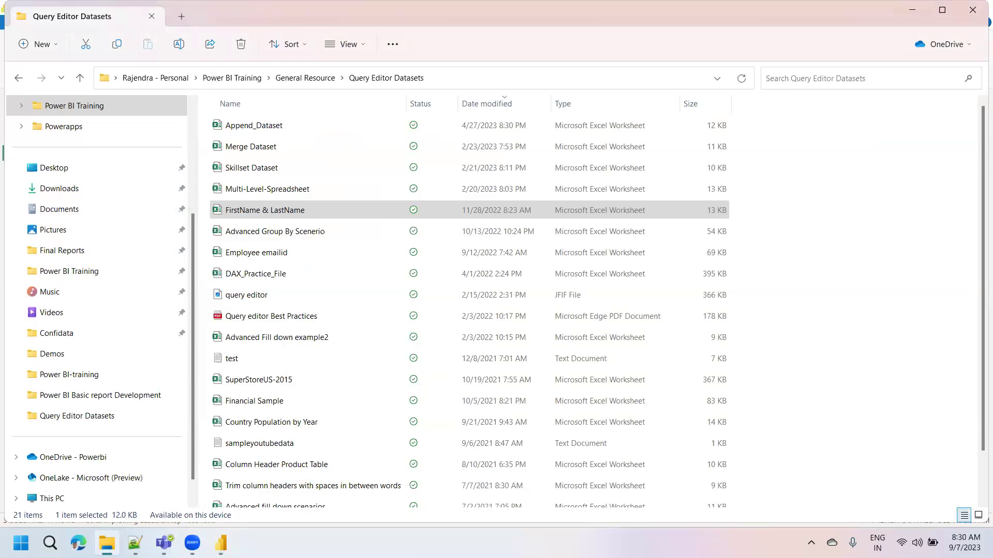
click(279, 447)
double_click(279, 446)
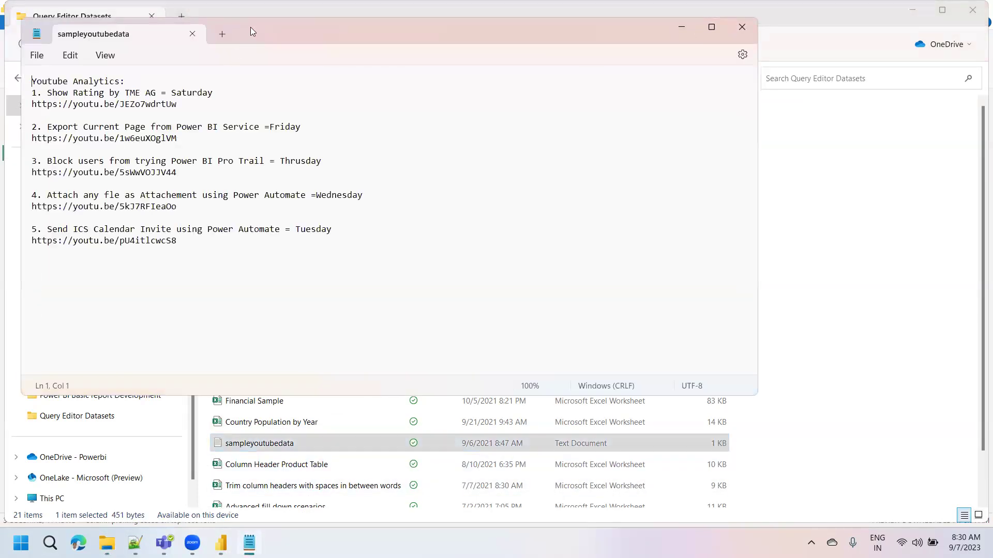
double_click(250, 27)
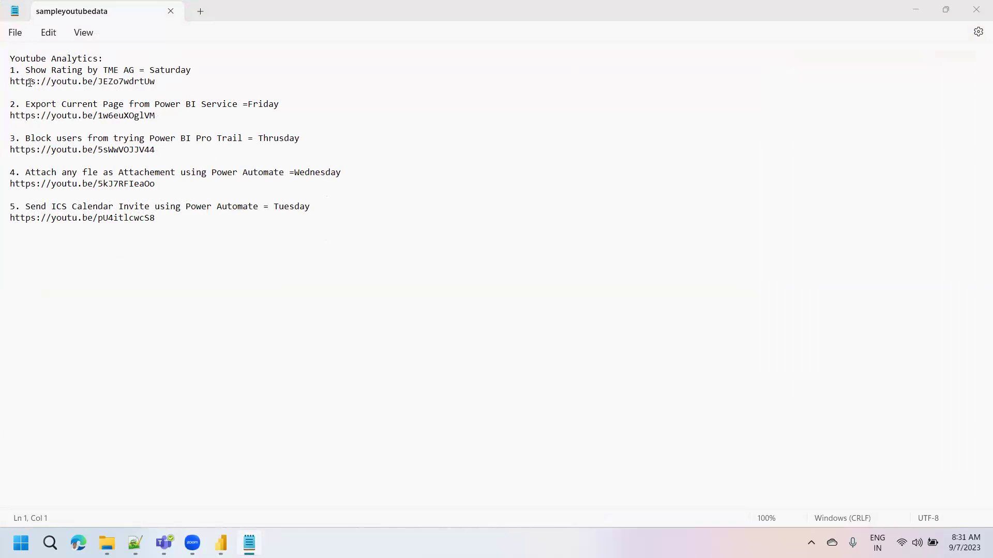
Examine how the title, day and video link are laid out in the numbered entries, and close the text file
drag(26, 69, 135, 71)
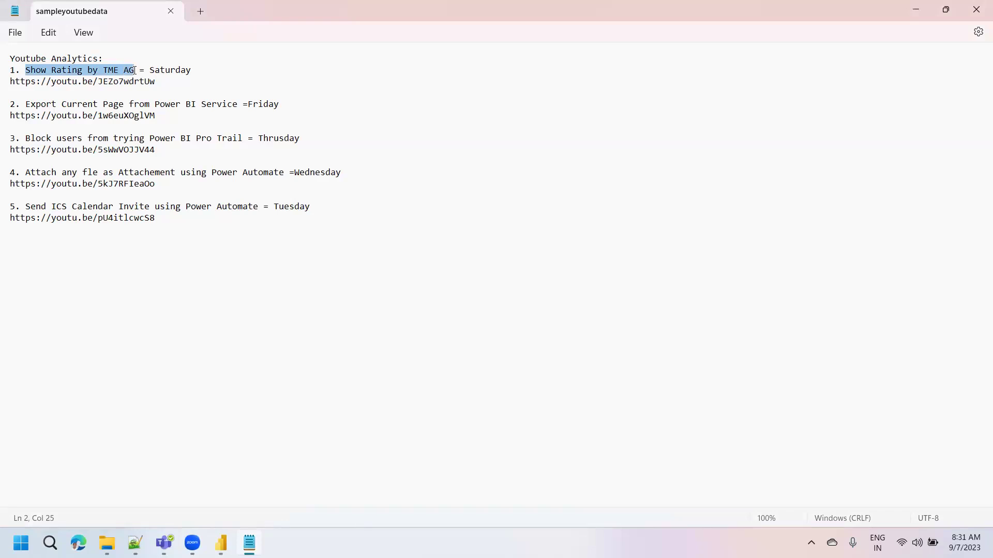
click(150, 69)
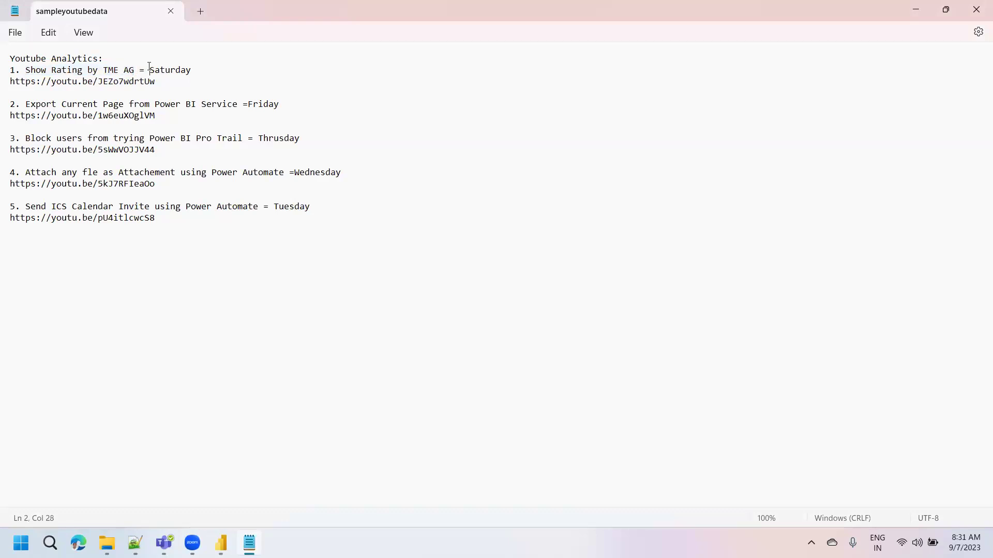
drag(150, 69, 192, 71)
drag(160, 81, 9, 78)
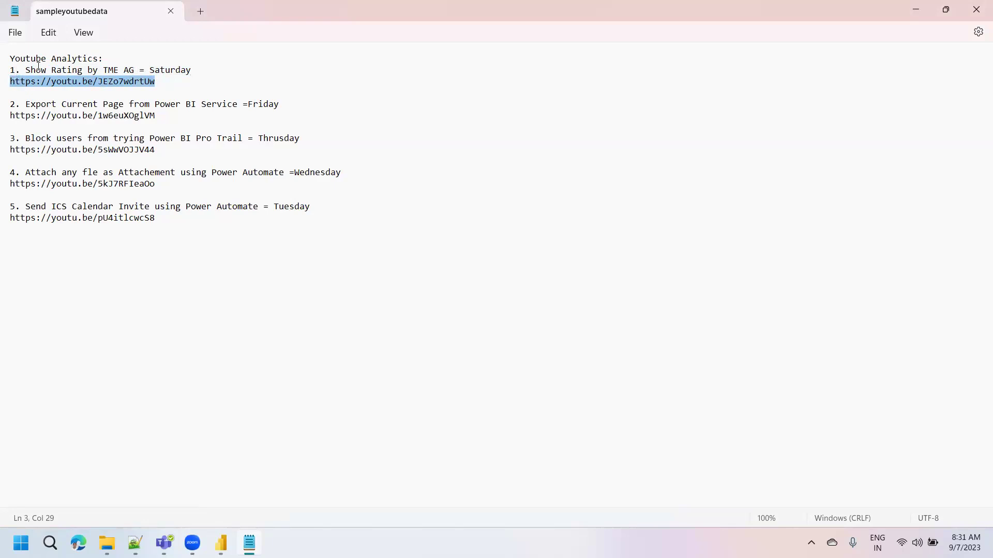
mouse_move(26, 70)
mouse_down()
mouse_move(191, 71)
mouse_move(163, 81)
mouse_move(11, 82)
mouse_up()
click(26, 172)
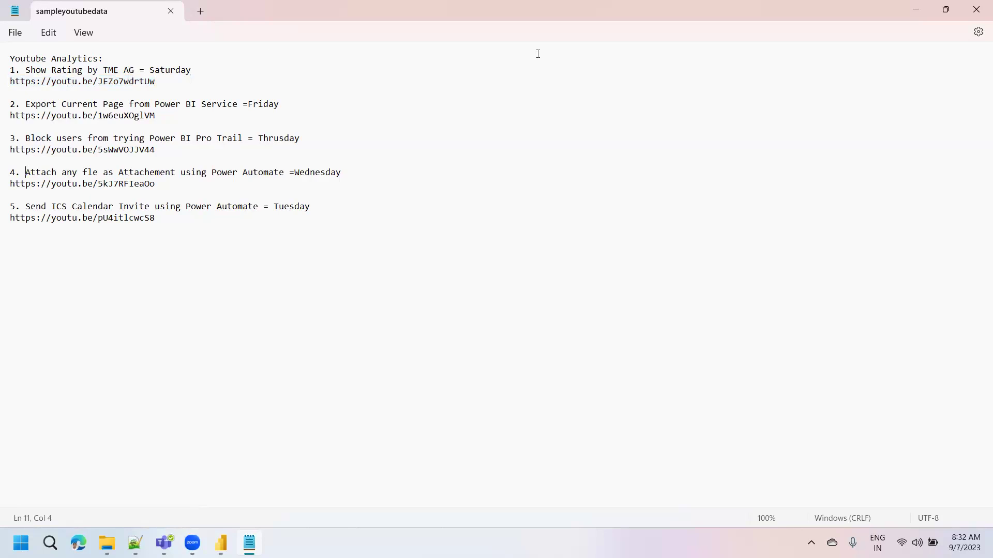
key(alt+Tab)
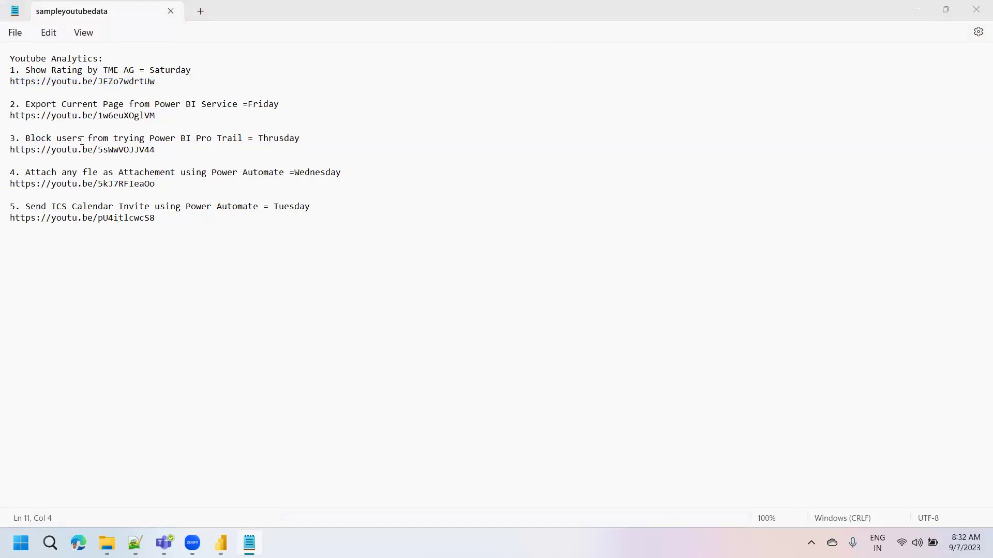
click(112, 207)
click(976, 9)
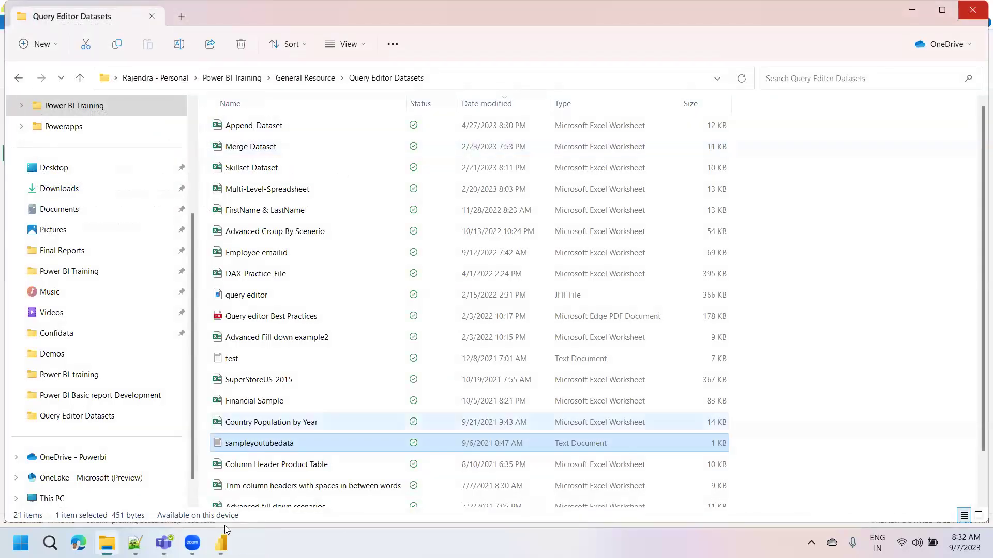
Switch back to Power Query Editor and load sampleyoutubedata as a new Text/CSV source up to its preview
click(221, 543)
click(297, 484)
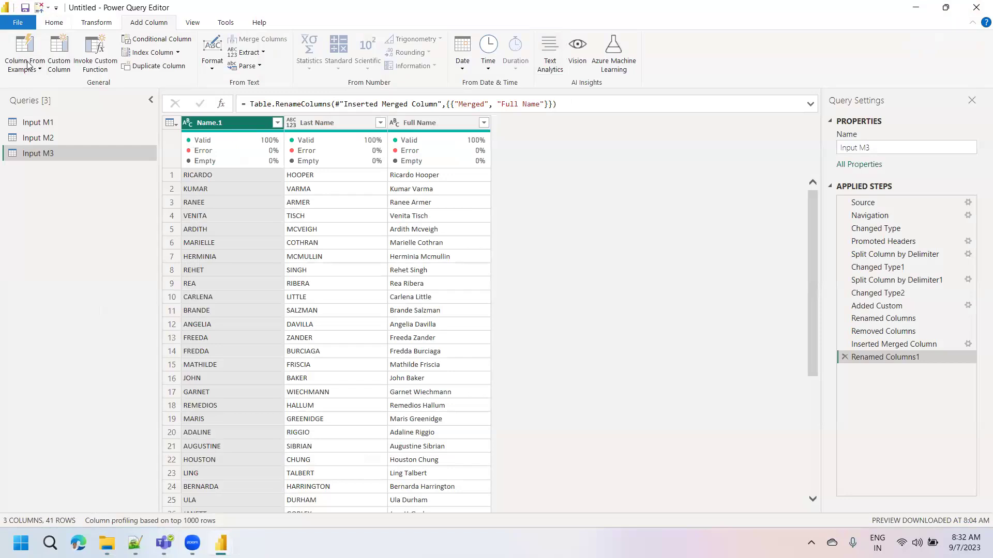
click(55, 23)
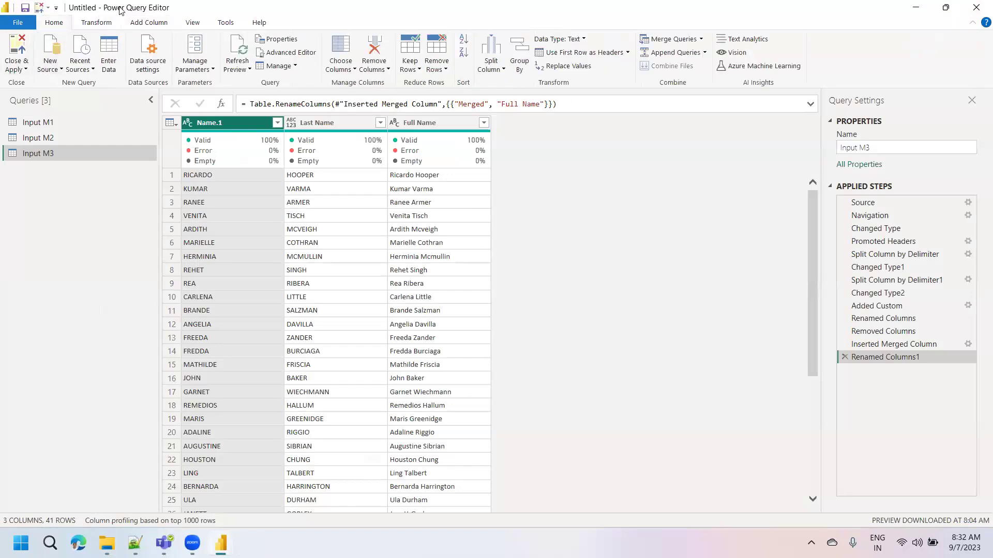
click(54, 69)
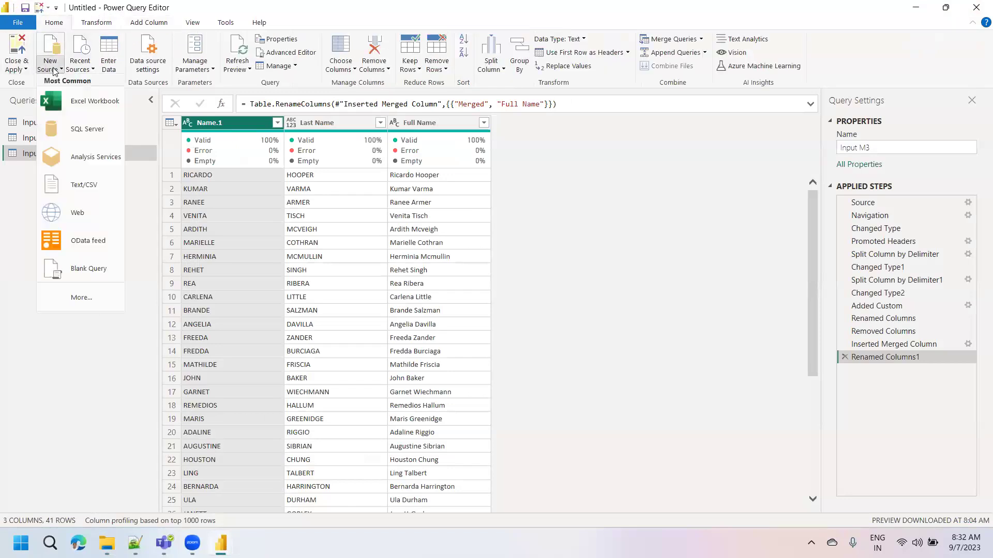
click(86, 188)
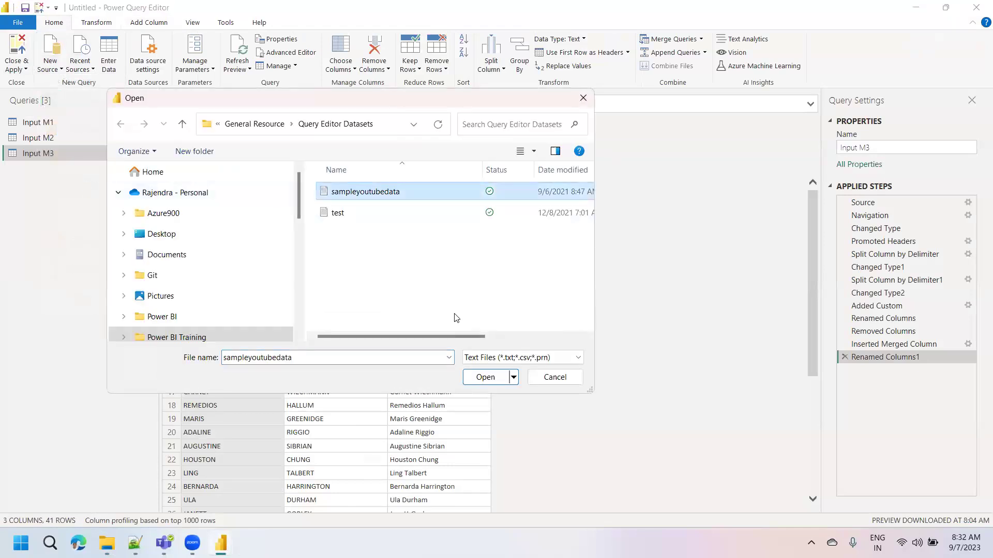
click(483, 377)
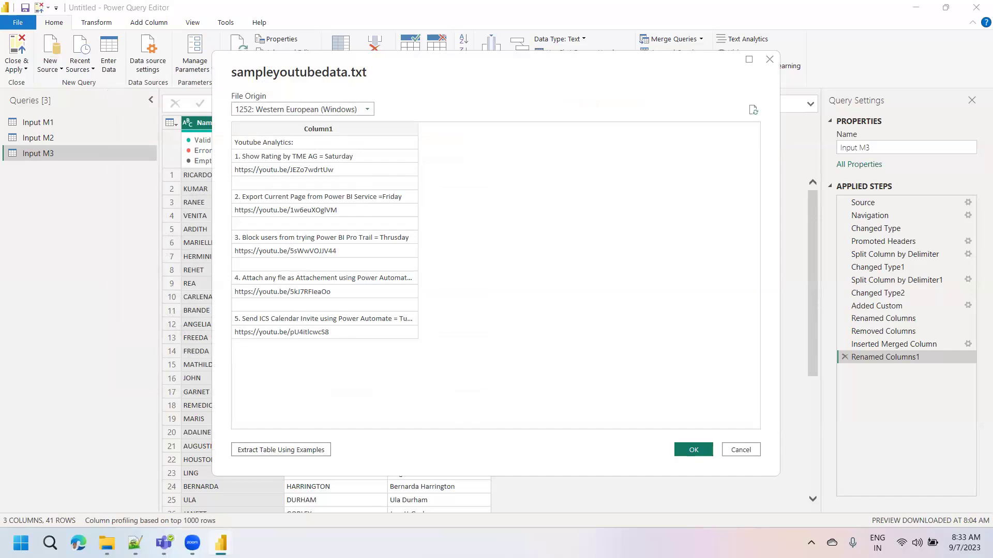
Switch to Notepad++ and list the required columns Sno, Title, Day and Vedio Link on separate lines of a new file
click(135, 543)
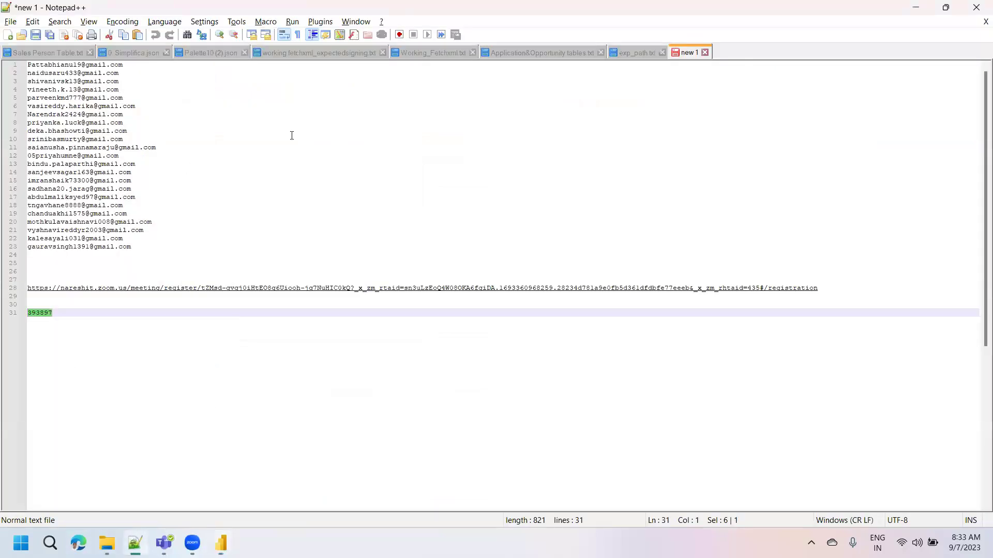
double_click(737, 54)
text(Sno)
key(Return)
text(Title)
key(Return)
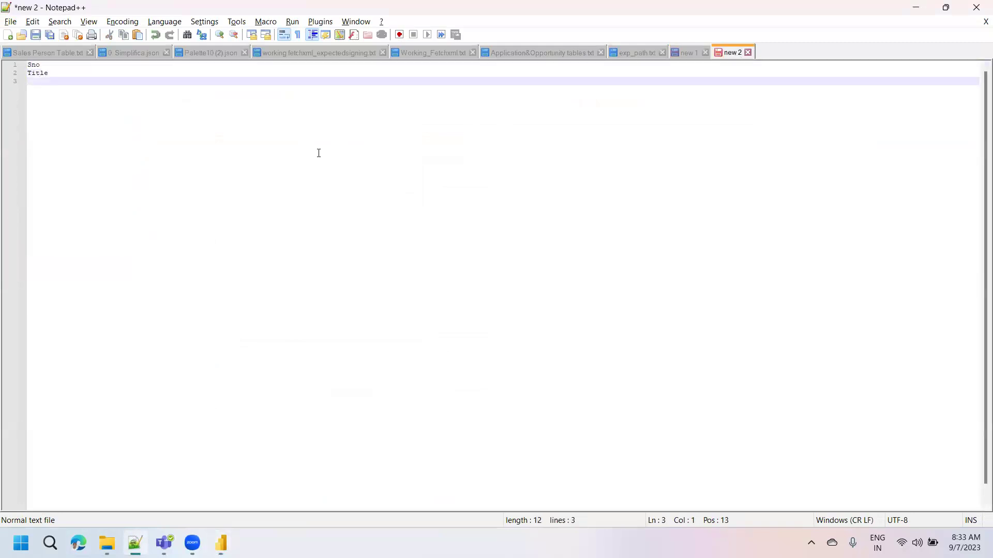
text(Day)
key(Return)
text(Ve)
key(BackSpace)
text(eiw)
key(BackSpace)
key(BackSpace)
key(BackSpace)
text(edio Link)
key(Return)
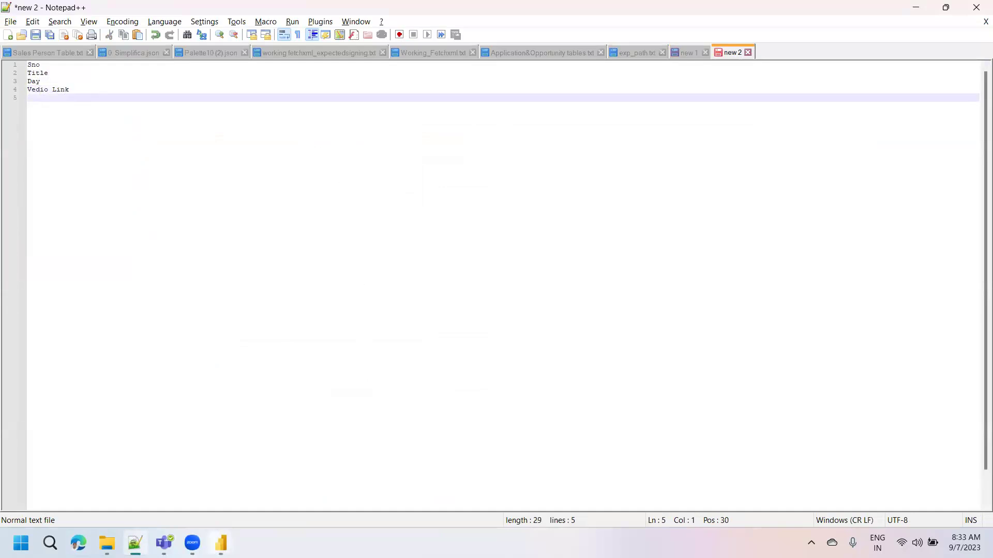
Back in the Power Query preview, start extracting a table using examples, with a first column named Sno and 1 as its first example
mouse_move(221, 543)
click(284, 501)
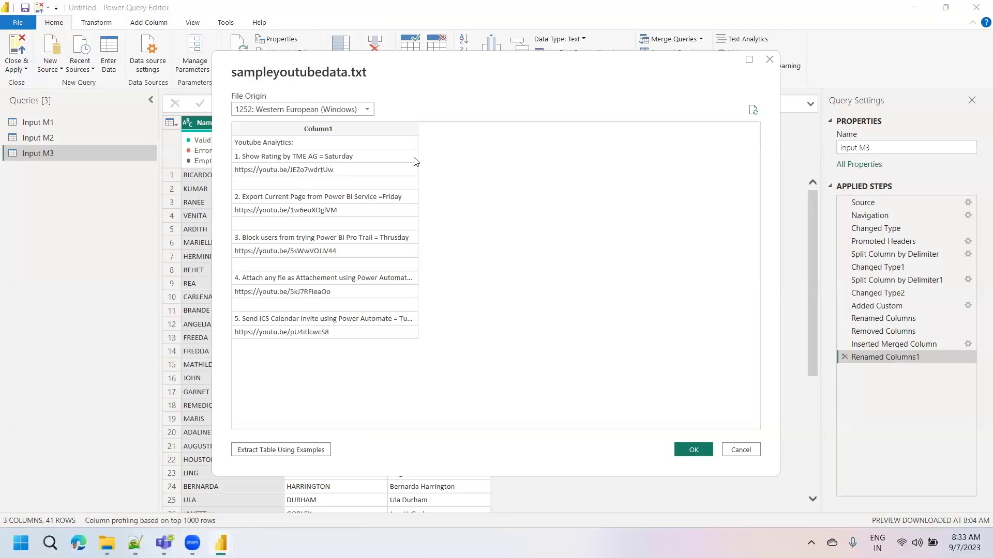
click(275, 450)
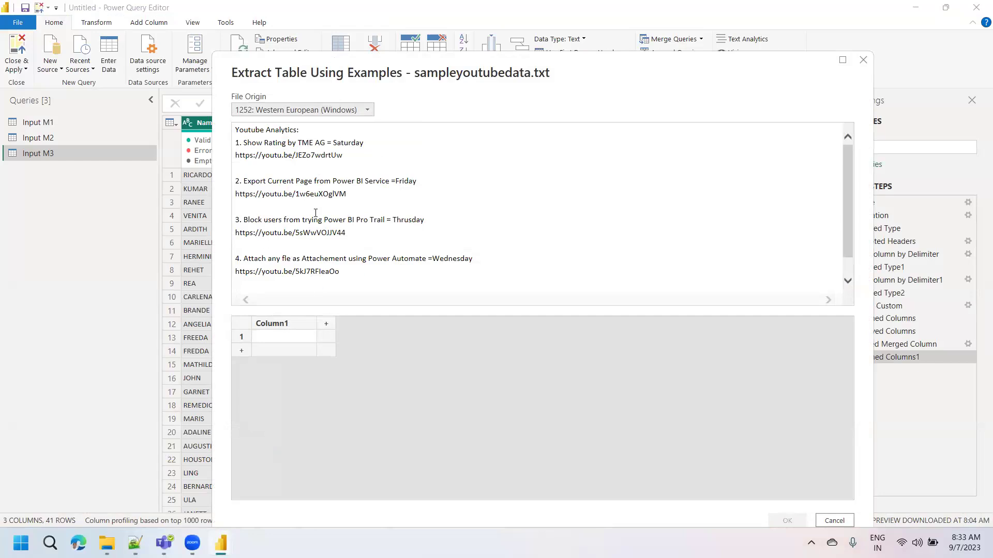
double_click(284, 326)
text(Sno)
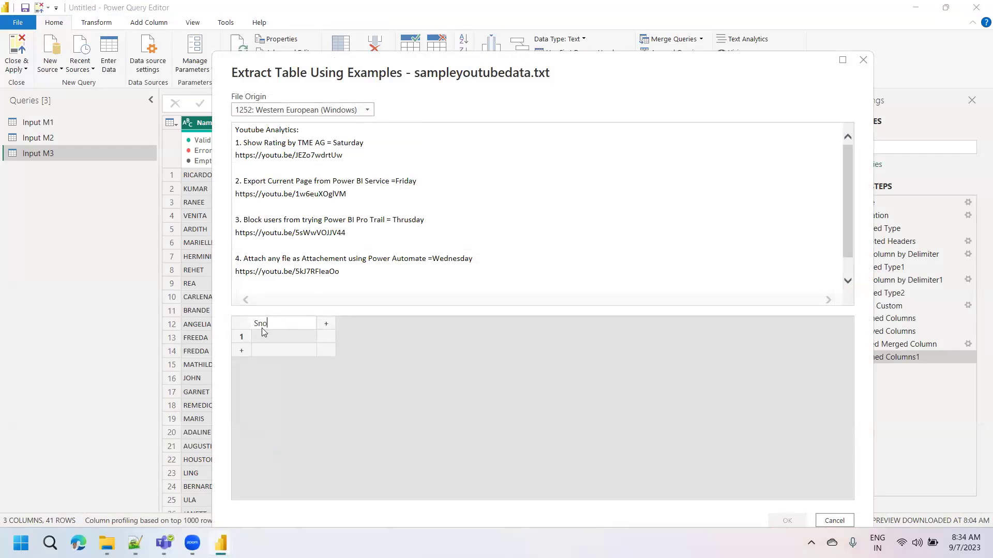
click(273, 341)
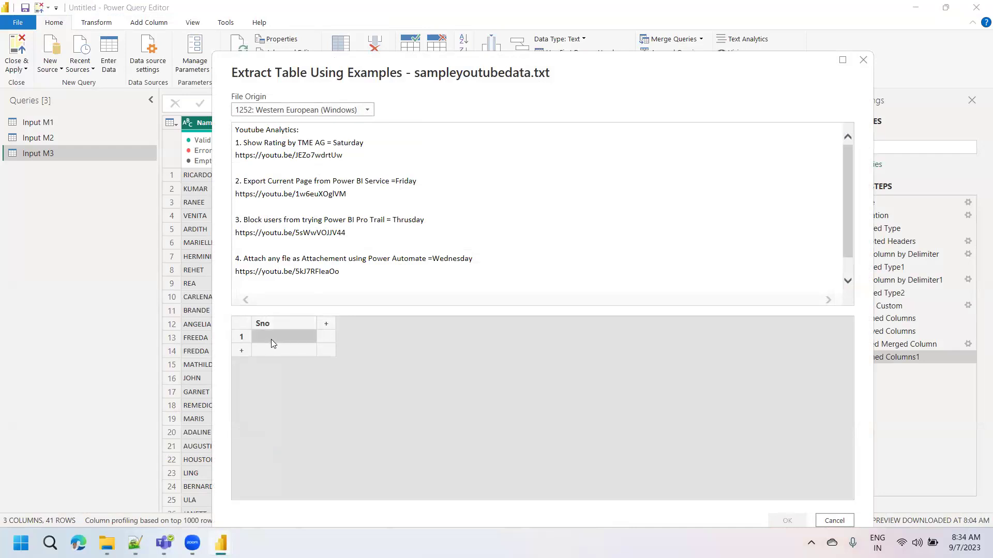
text(1)
key(Return)
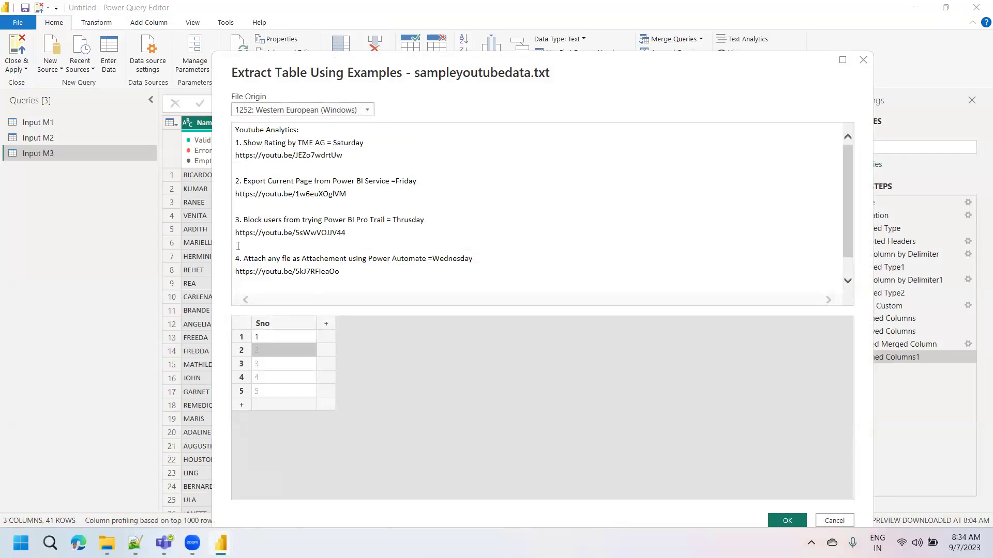
click(846, 282)
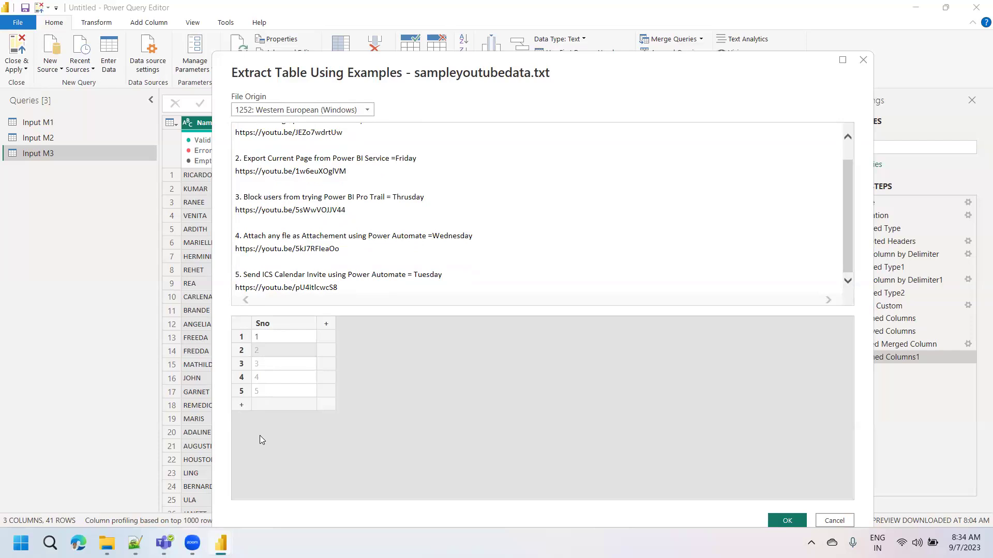
click(848, 139)
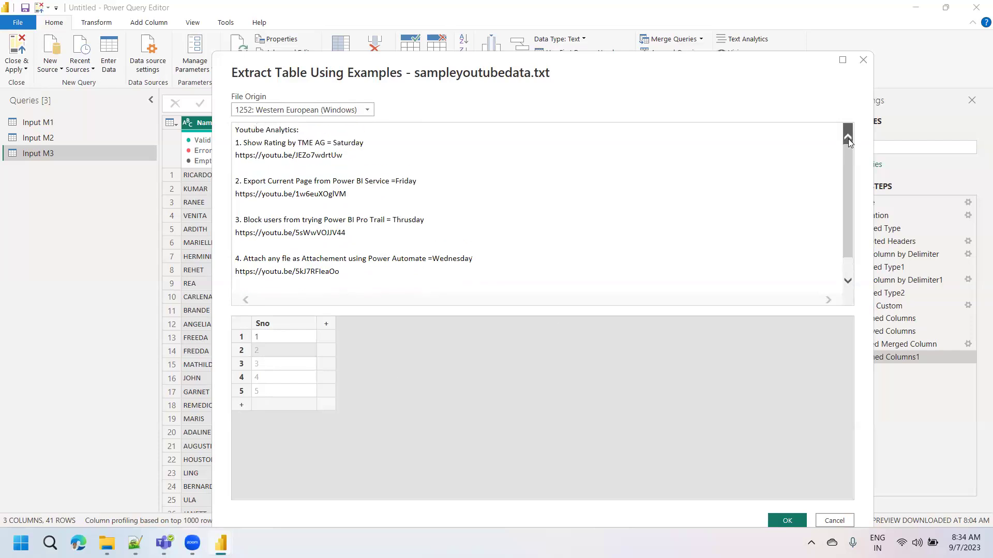
Add a second column named Title with "Show Rating by TME AG" as the first row's example
click(326, 326)
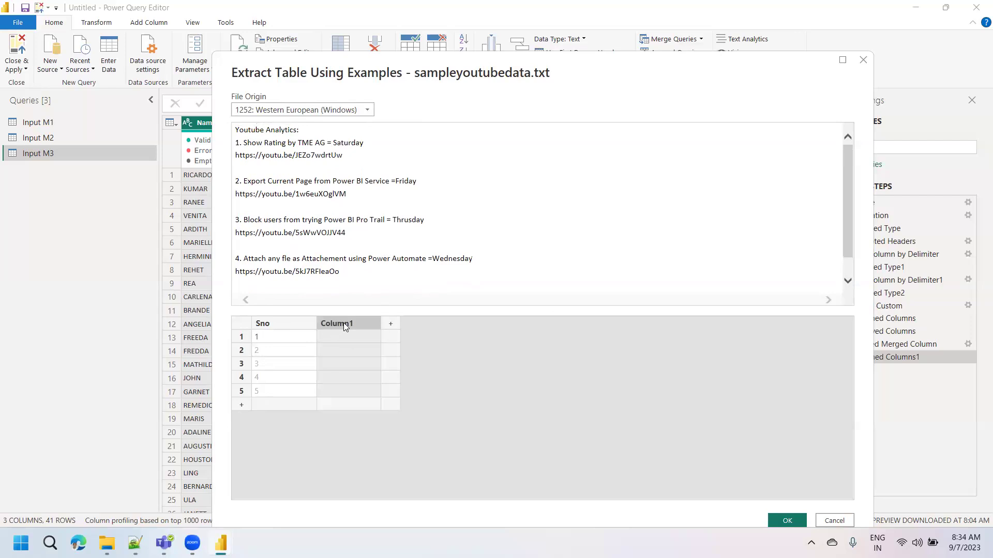
double_click(343, 323)
text(Title)
click(431, 345)
click(346, 337)
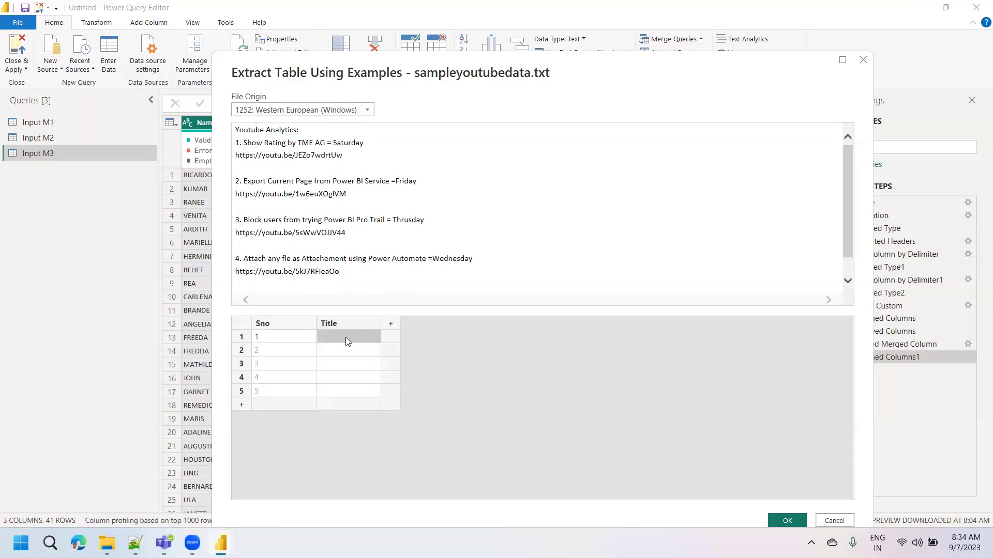
text(Show)
key(BackSpace)
key(BackSpace)
key(BackSpace)
text(how Rating)
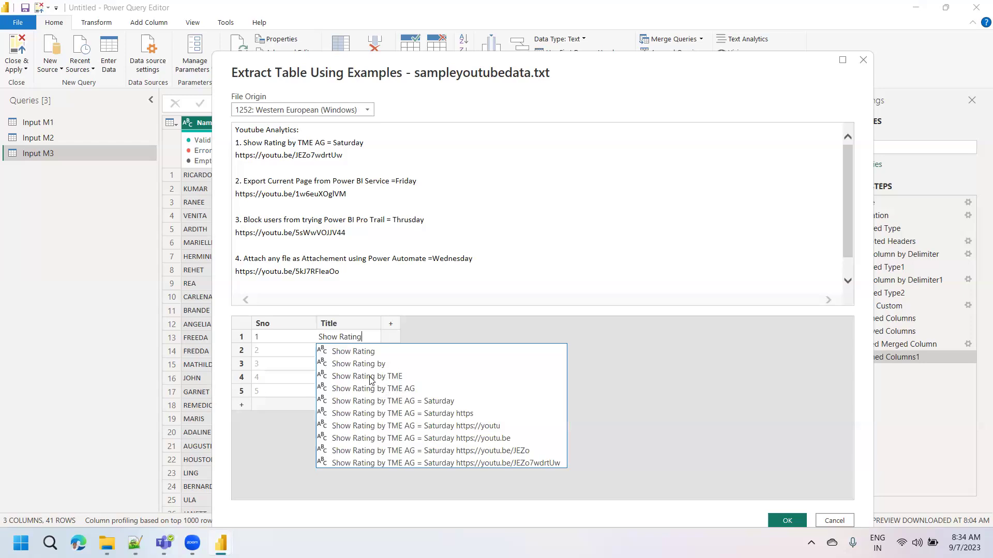
click(404, 389)
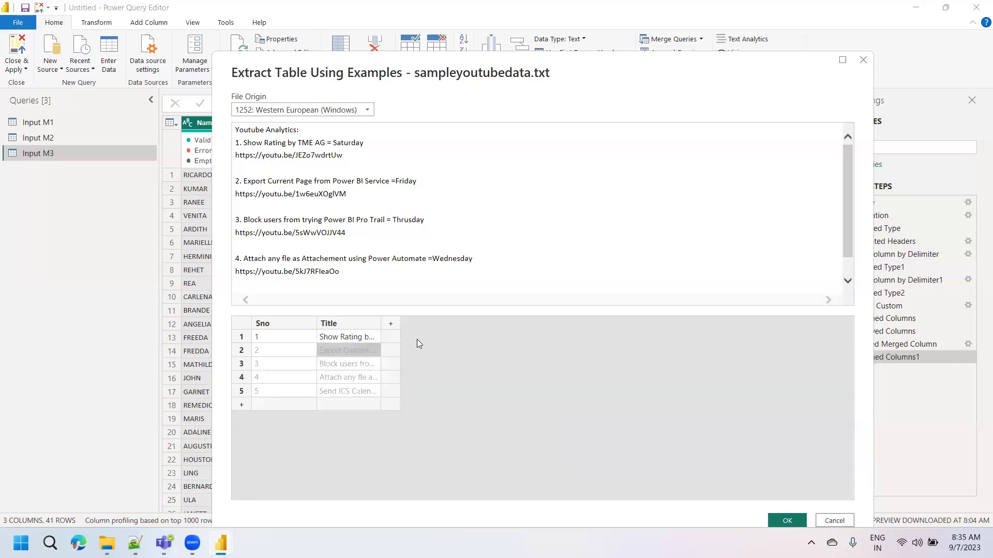
Widen the Title column and add a third column named Day with Saturday as the first row's example
drag(380, 323, 493, 331)
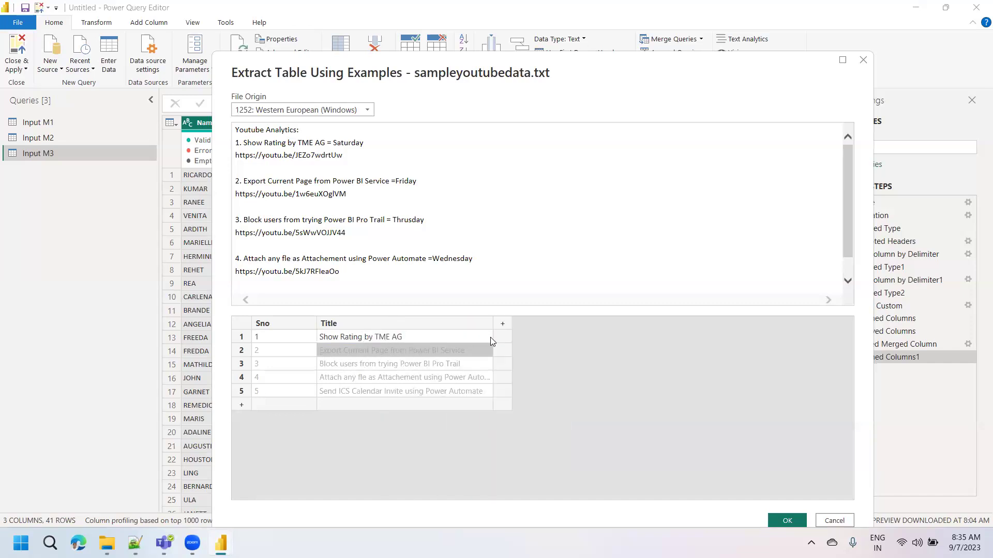
drag(492, 325, 549, 323)
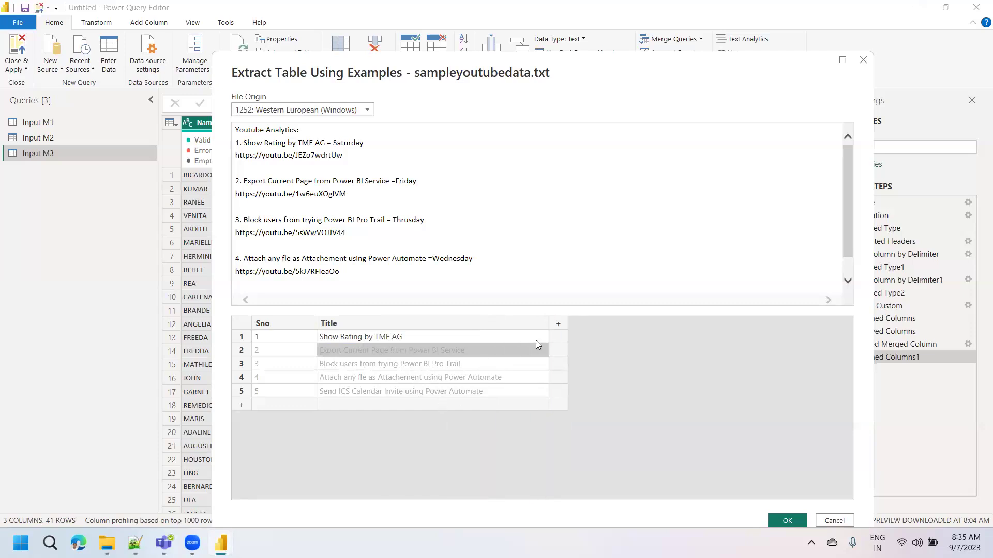
click(558, 324)
double_click(565, 323)
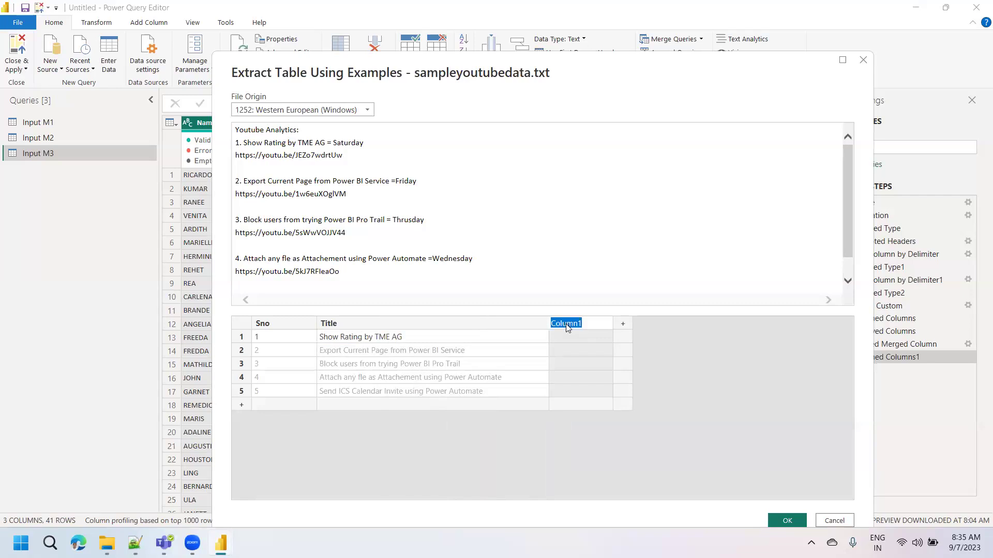
text(Day)
click(566, 337)
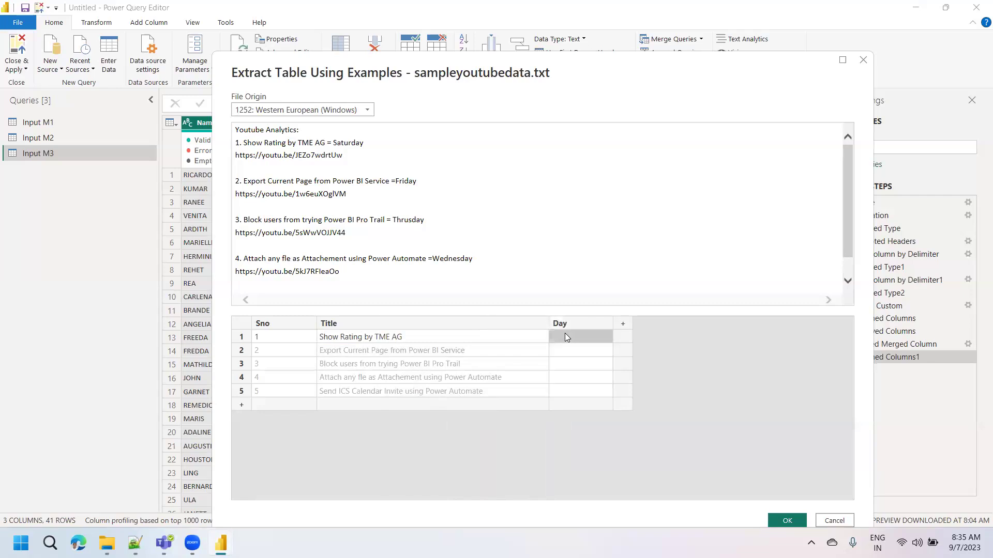
text(Sa)
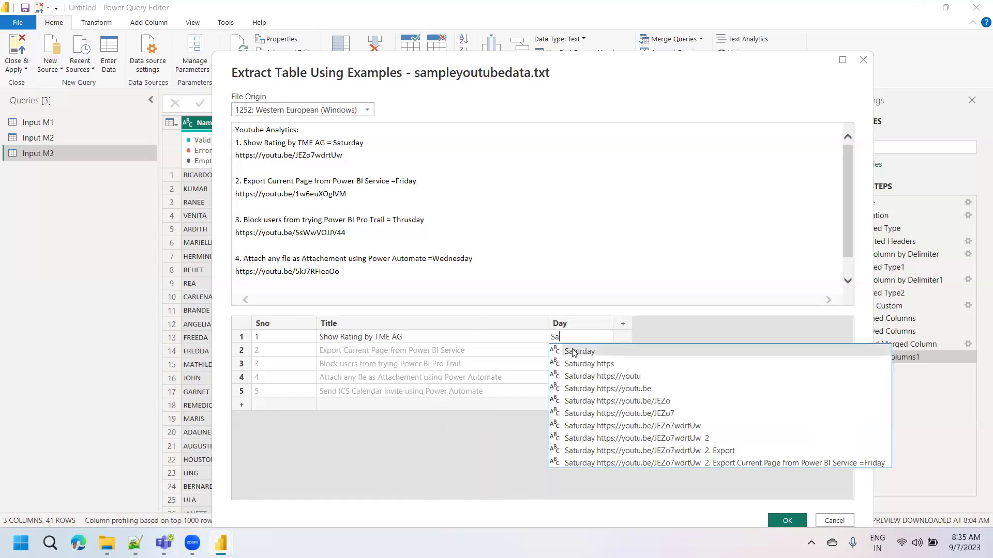
click(573, 352)
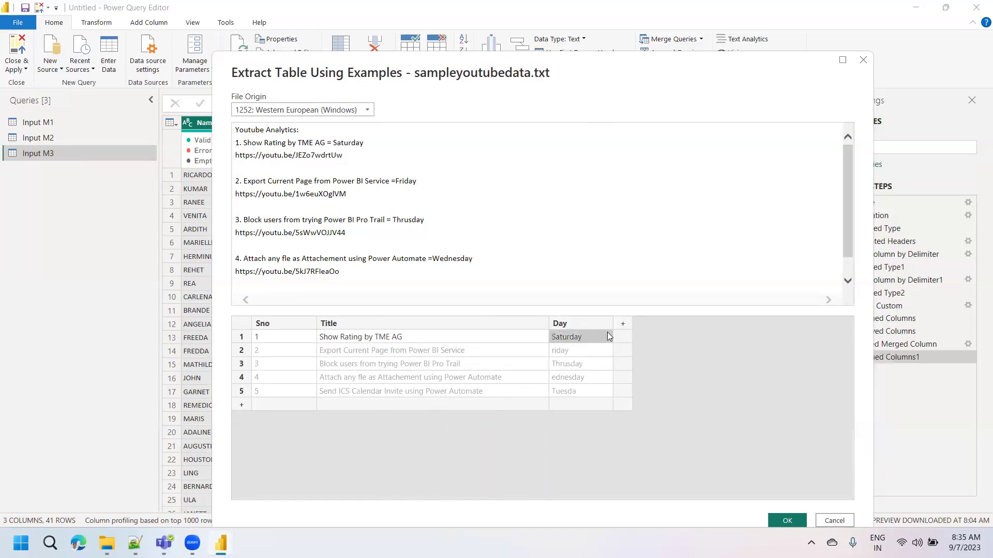
click(623, 324)
double_click(628, 324)
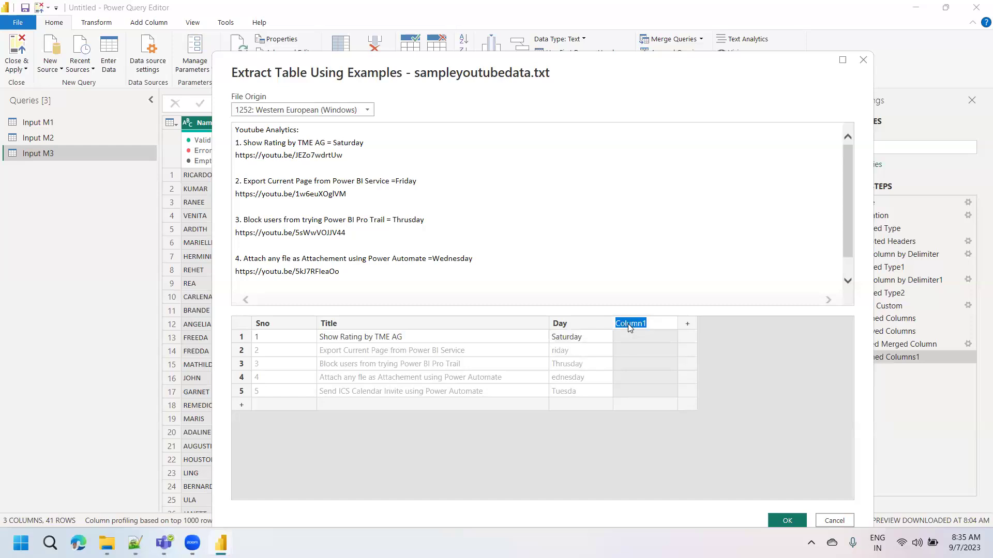
text(Link)
click(628, 340)
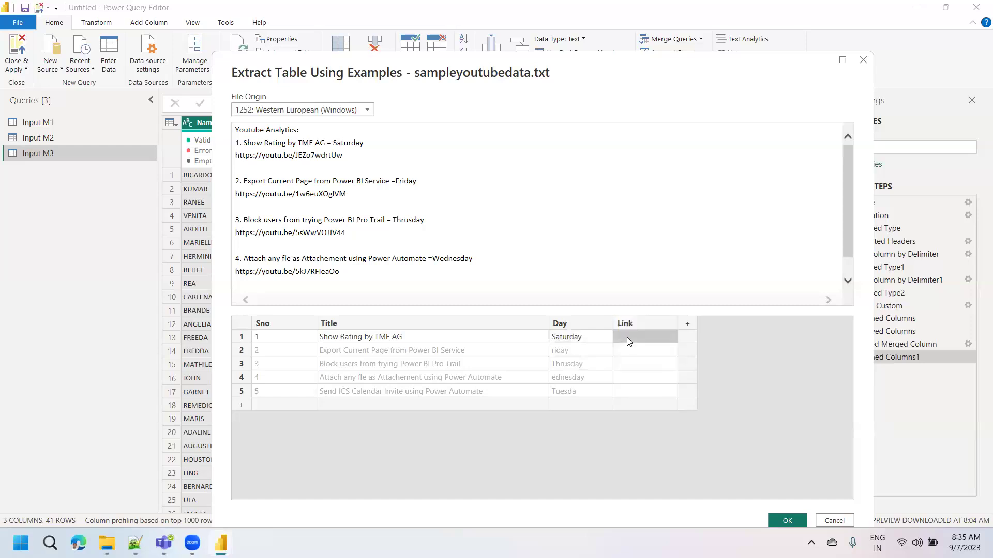
text(https:)
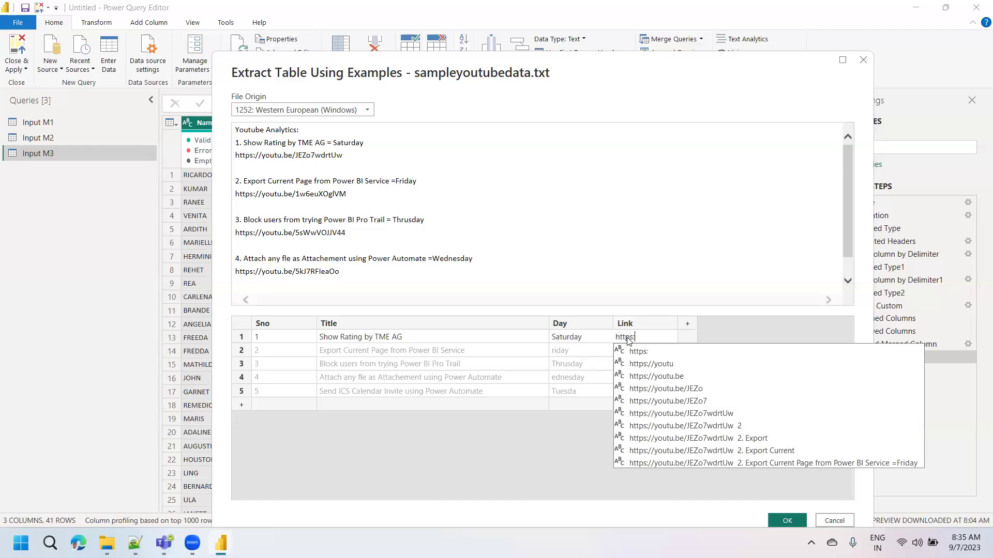
text(//)
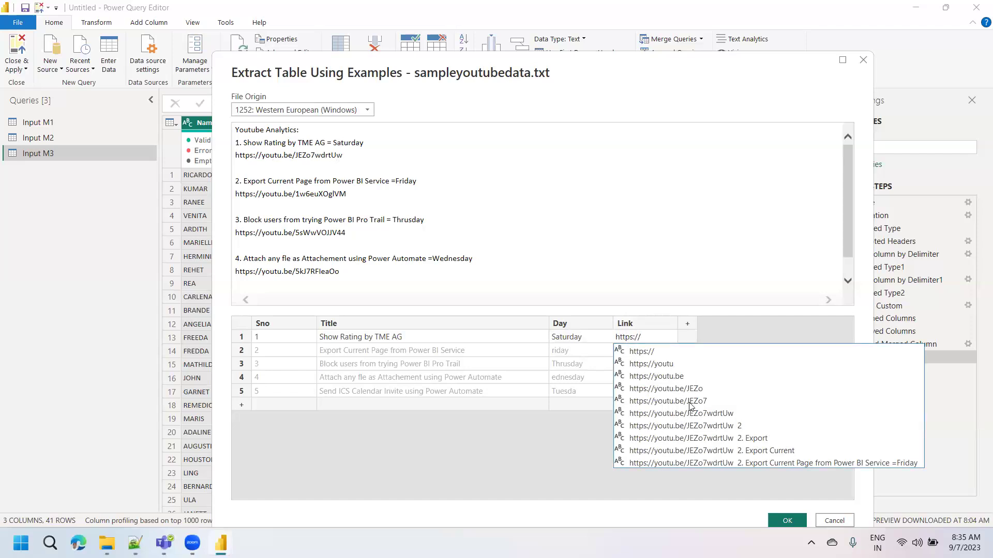
click(701, 413)
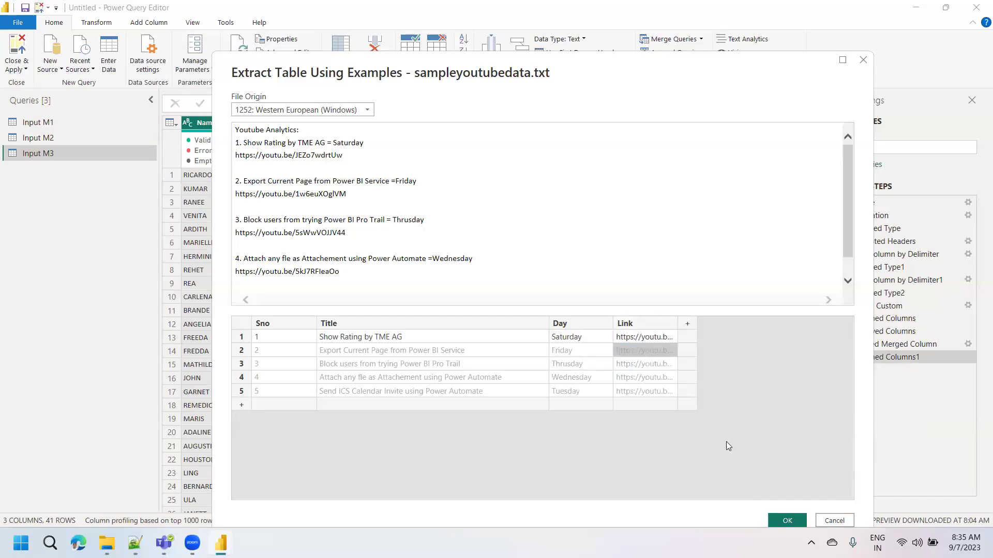
click(785, 520)
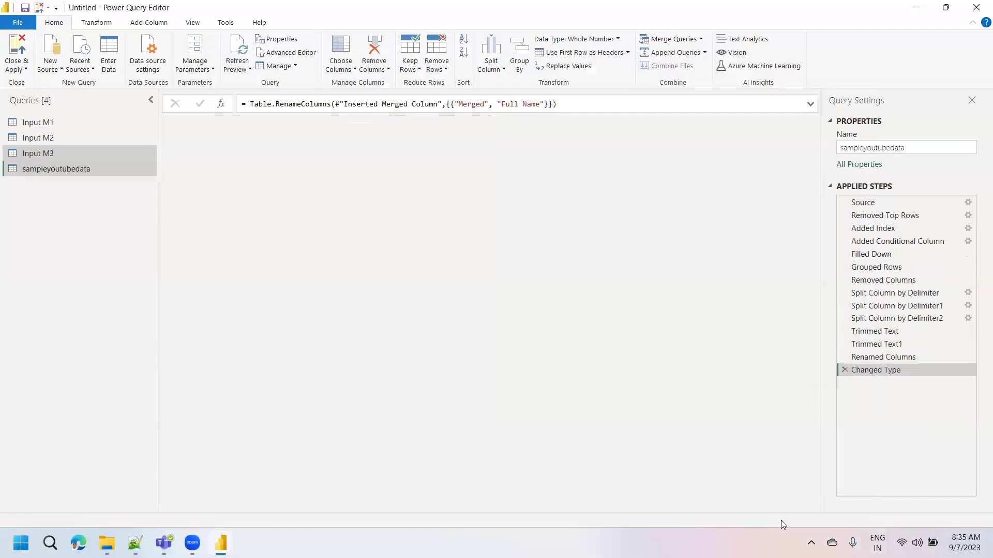
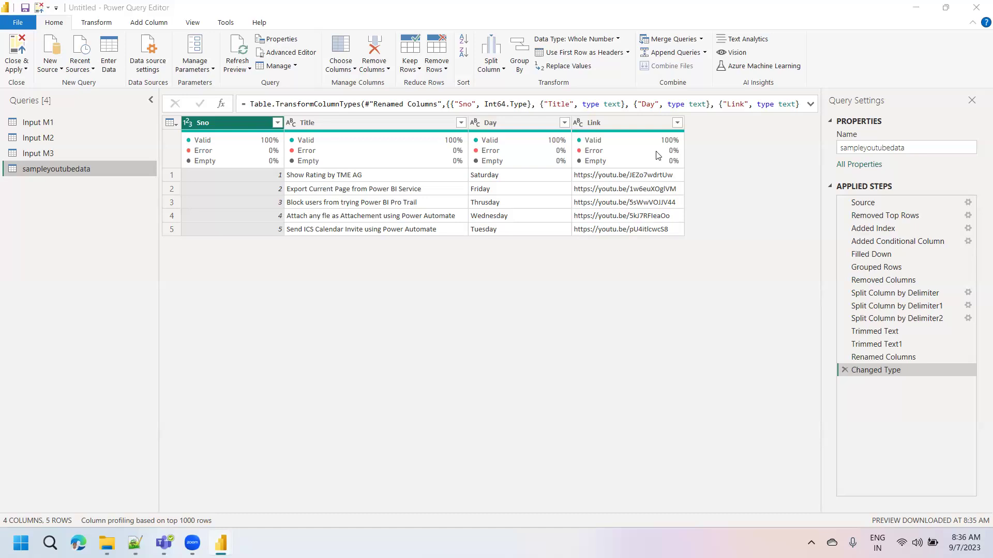
Examine the applied steps of the sampleyoutubedata query from Added Index through Split Column by Delimiter2, ending on Changed Type
click(873, 243)
click(878, 230)
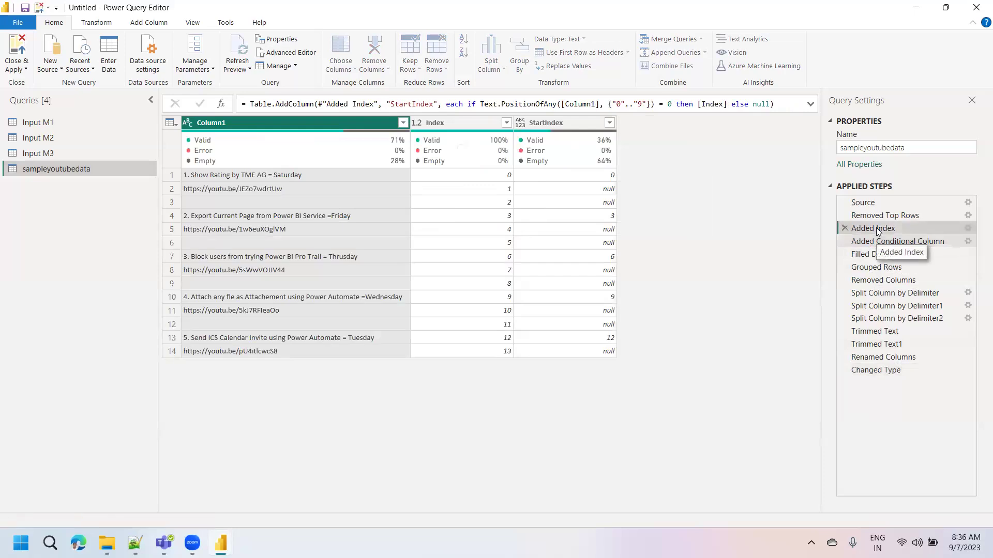
click(880, 242)
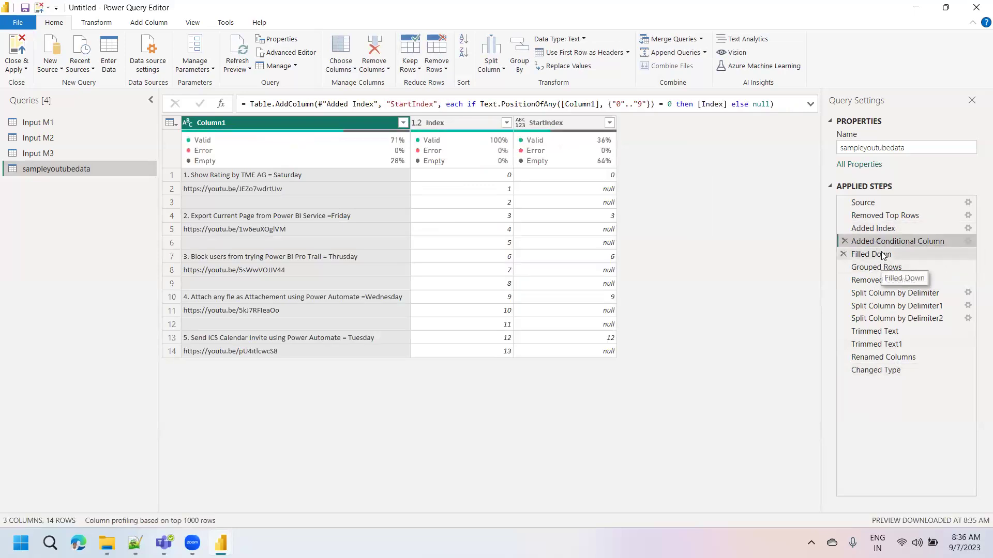
click(882, 254)
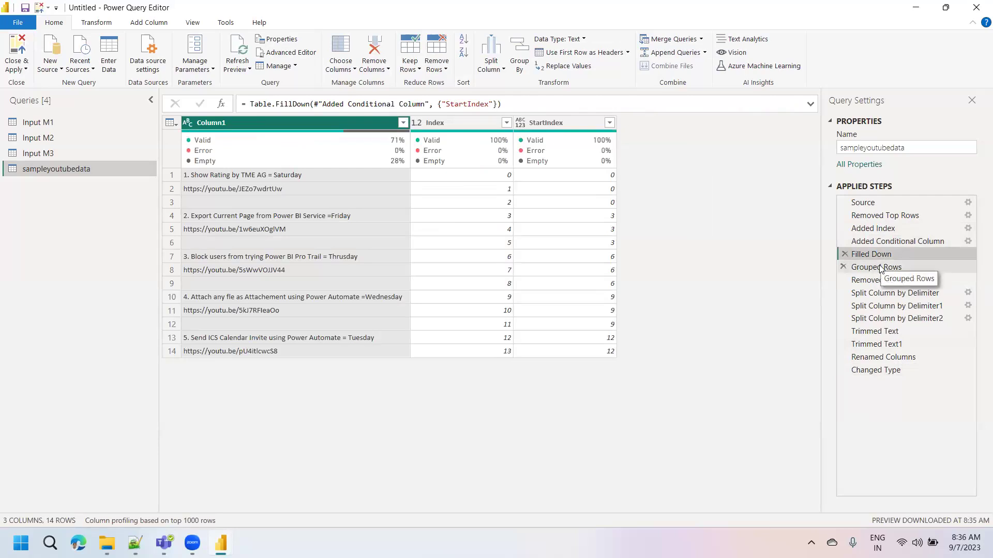
click(881, 268)
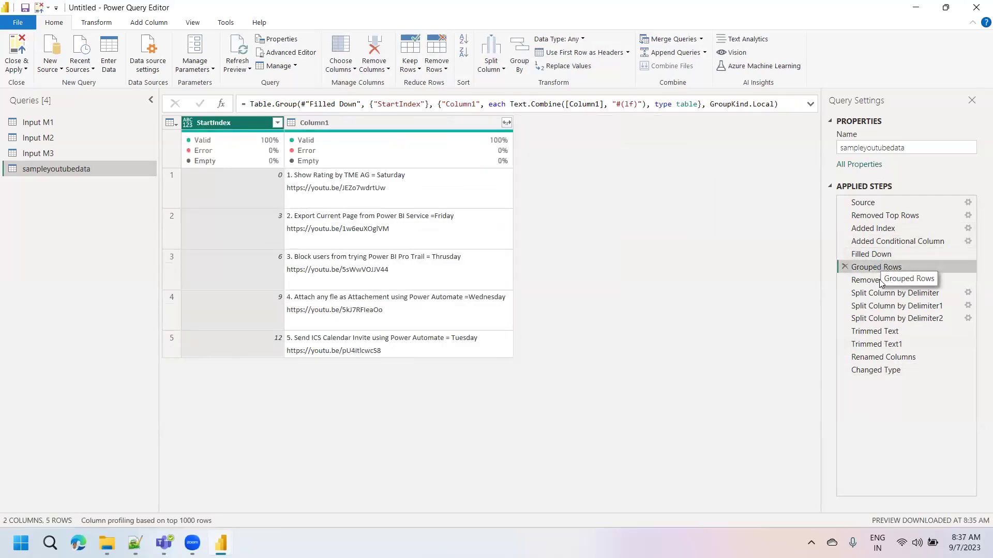
click(880, 282)
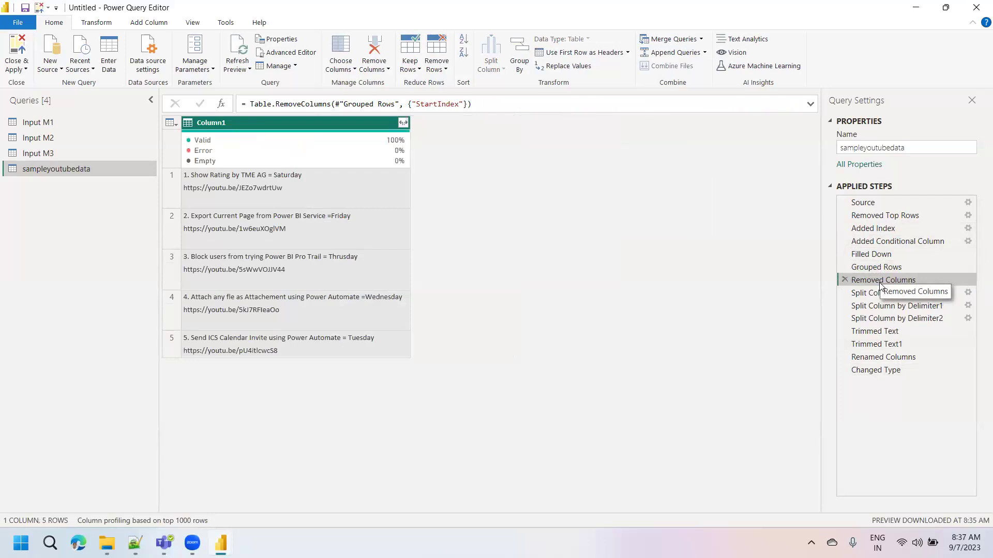
click(886, 294)
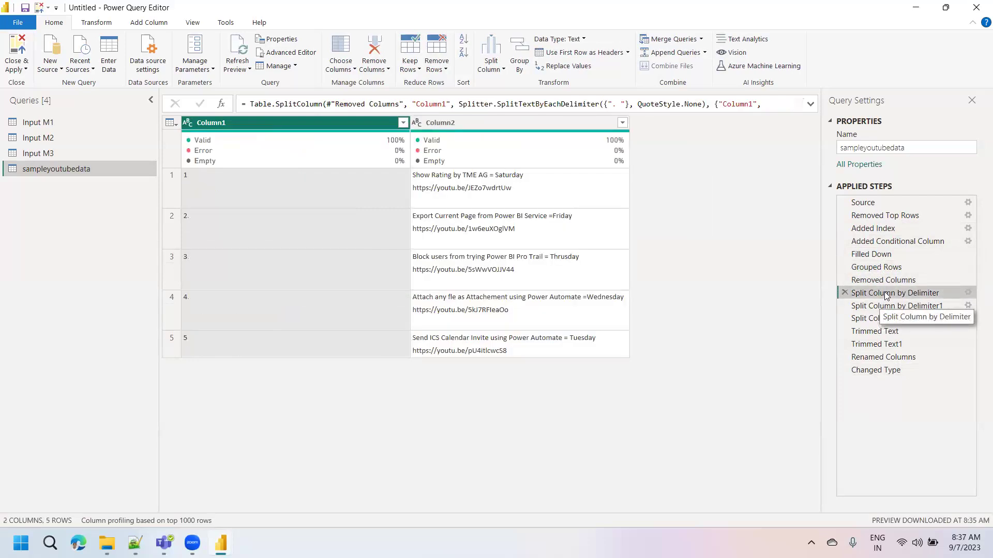
click(883, 308)
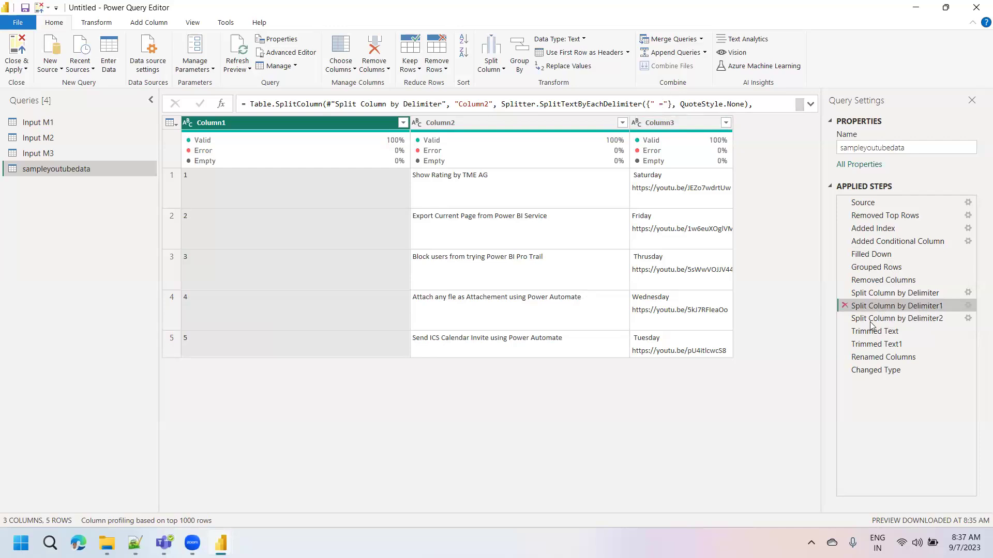
click(897, 319)
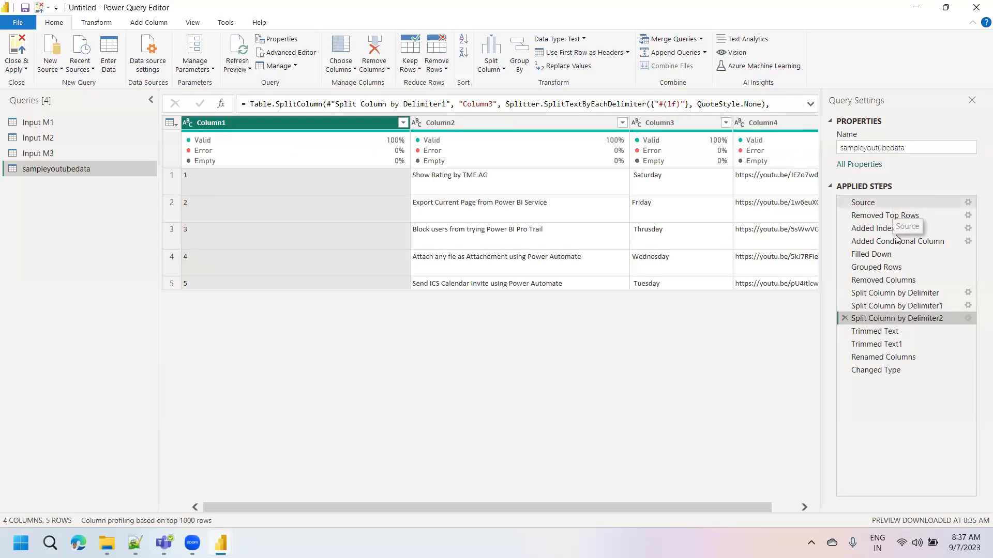
click(882, 372)
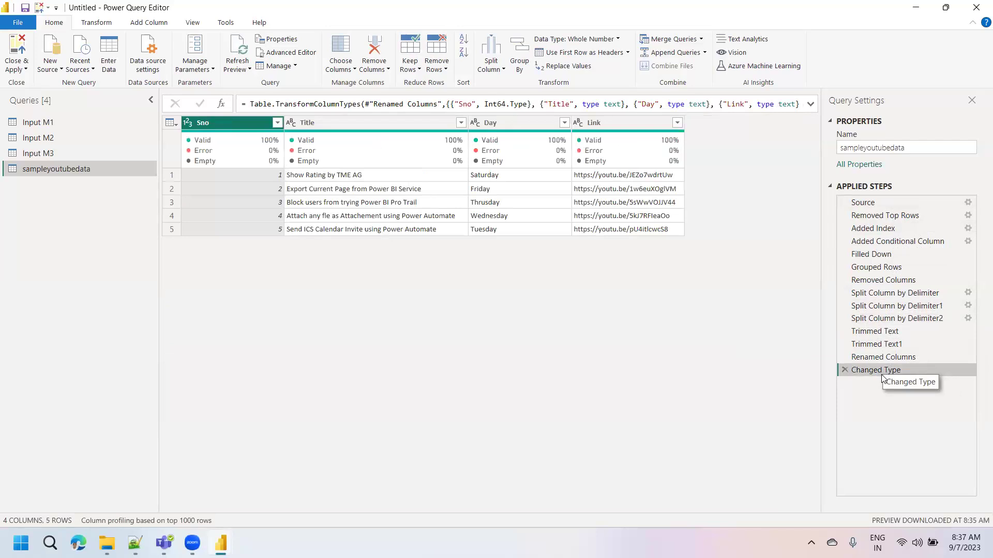
Close Power Query Editor and apply the queries to the Power BI Desktop report
click(17, 70)
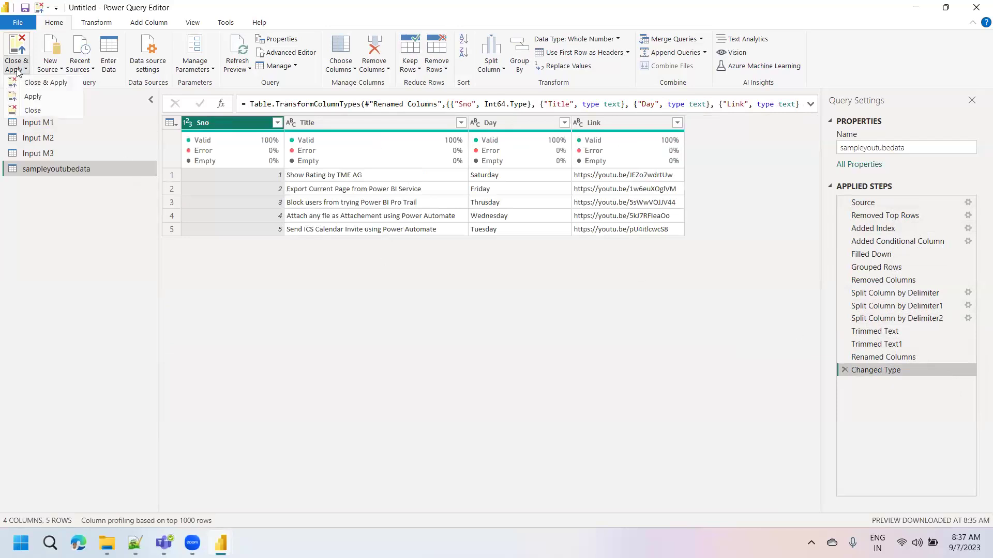
key(Escape)
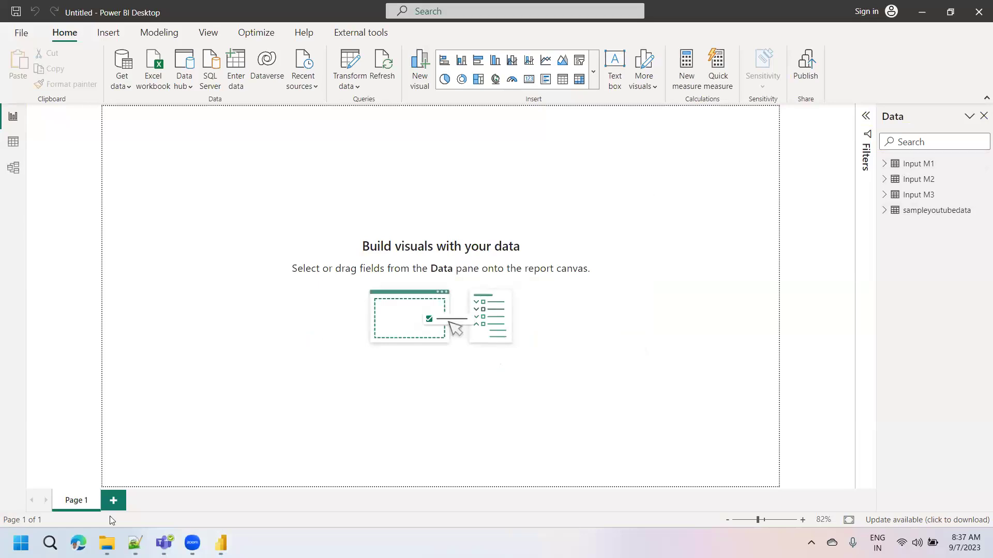
click(78, 543)
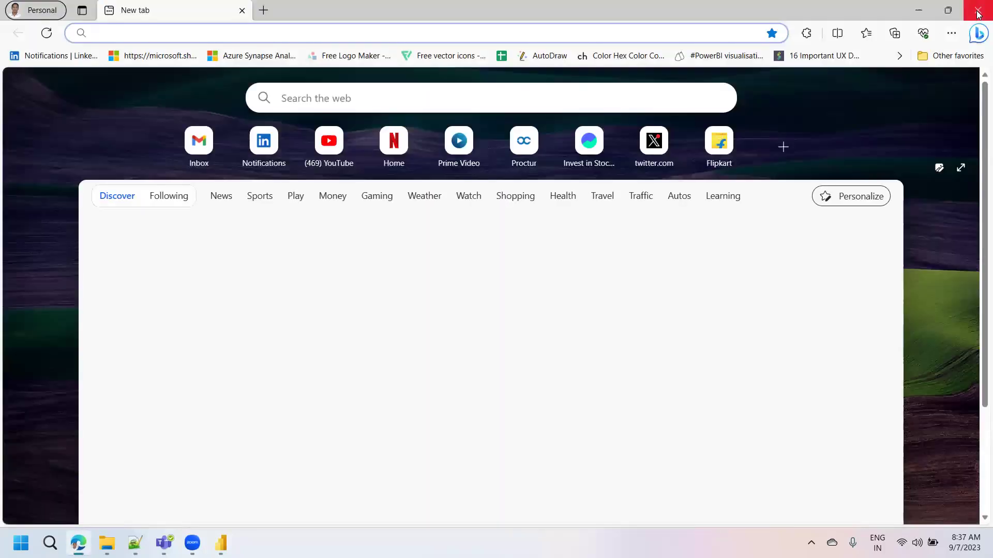
key(alt+F4)
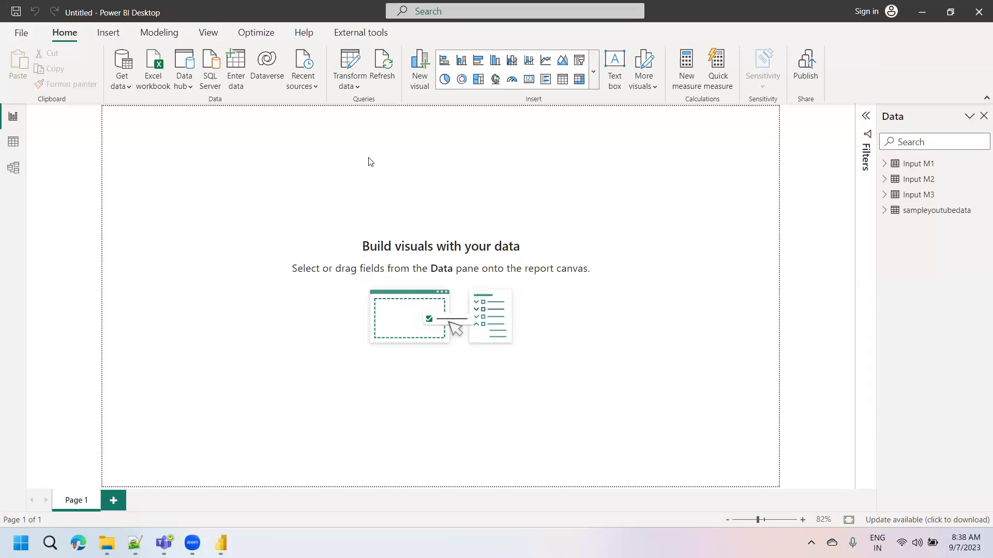
Reopen Power Query Editor, display the sampleyoutubedata query and look at the Column From Examples options
click(353, 56)
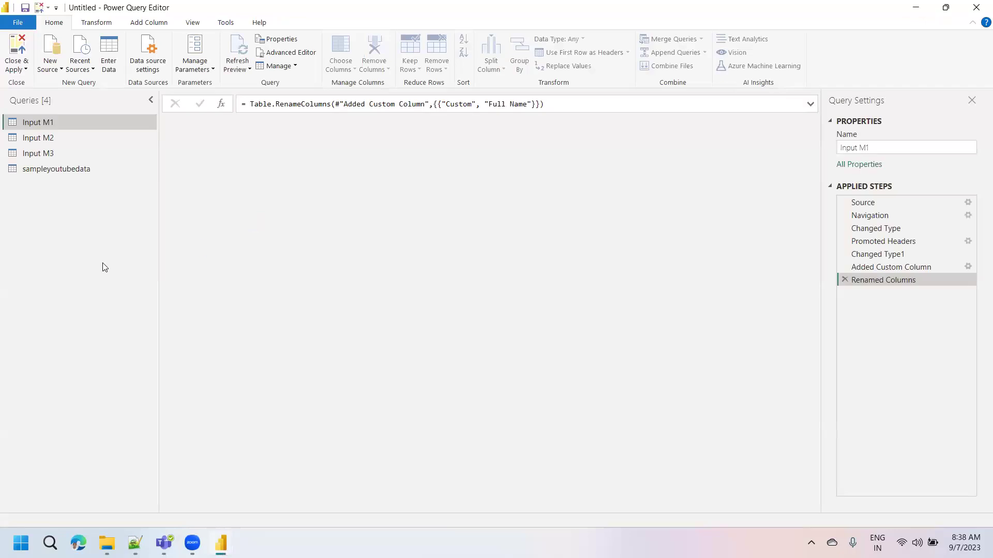
click(62, 168)
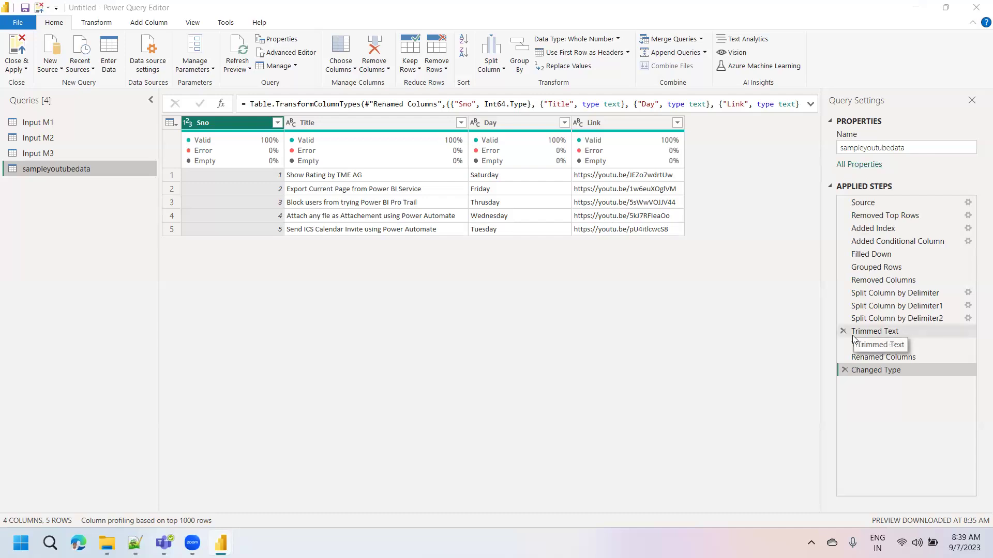
click(151, 22)
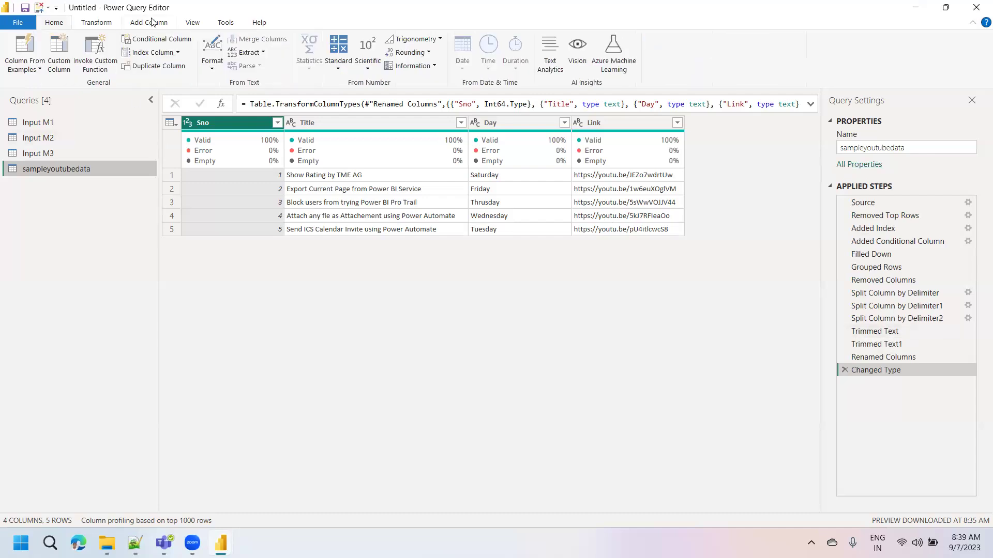
click(25, 67)
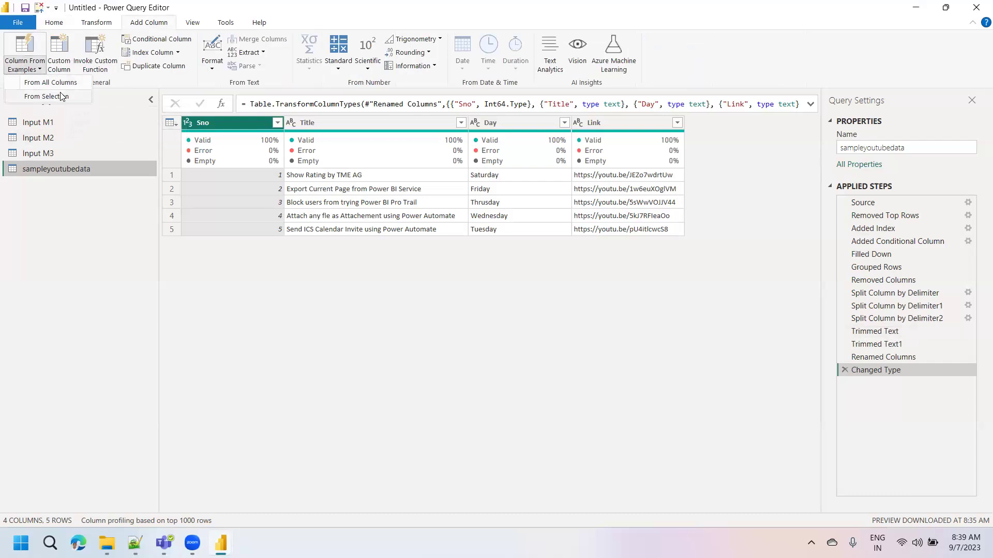
click(50, 239)
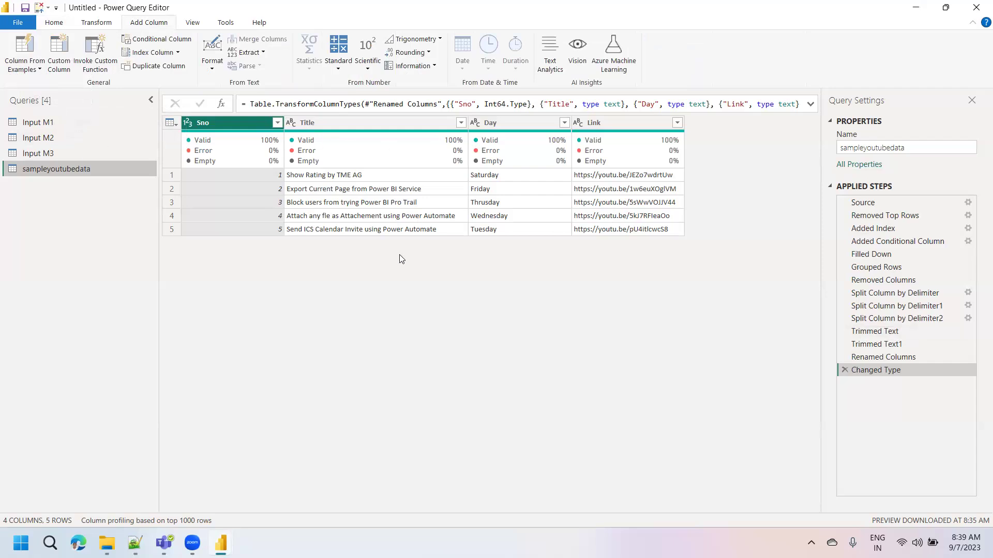
scroll(52, 51, up, 2)
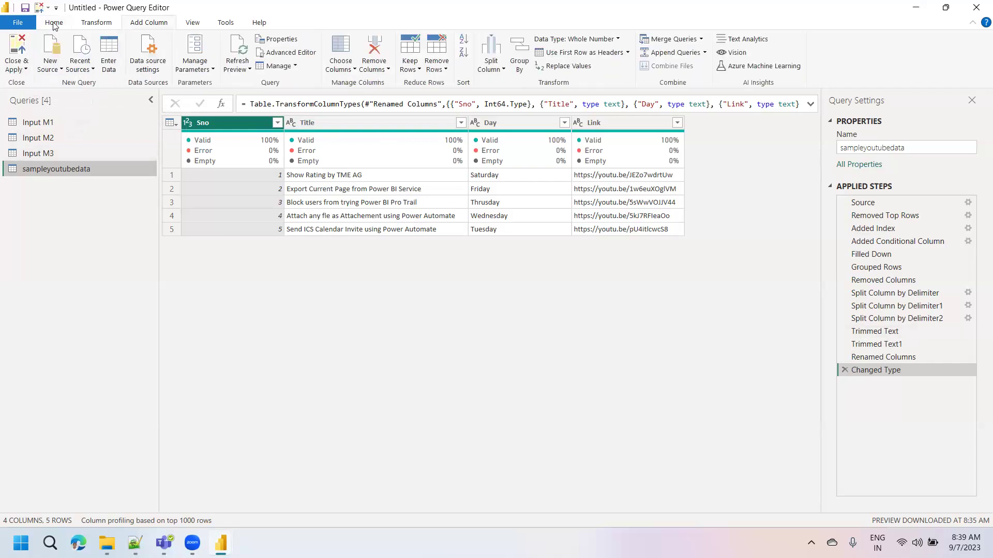
Close and apply the queries, and reopen Power Query Editor from the Power BI Desktop report
click(22, 63)
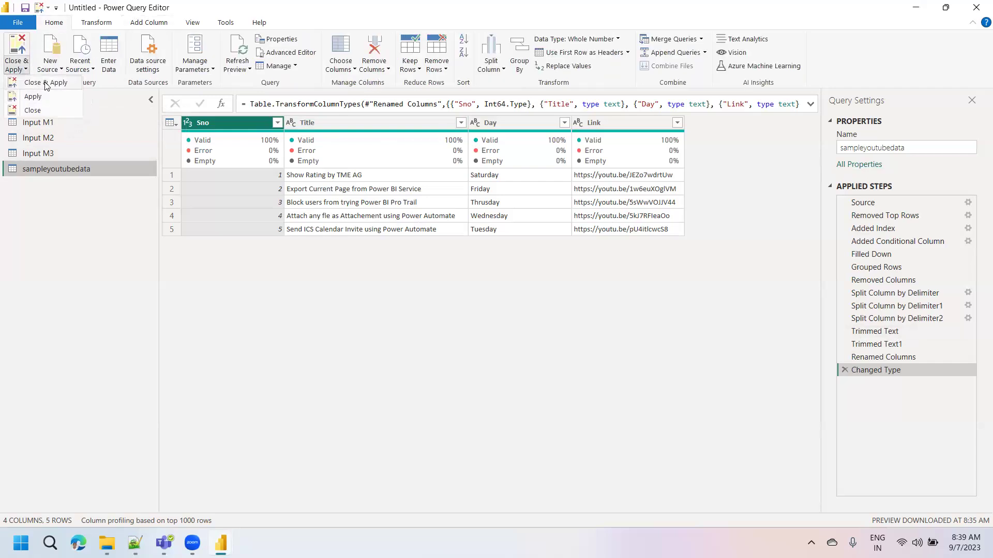
click(388, 171)
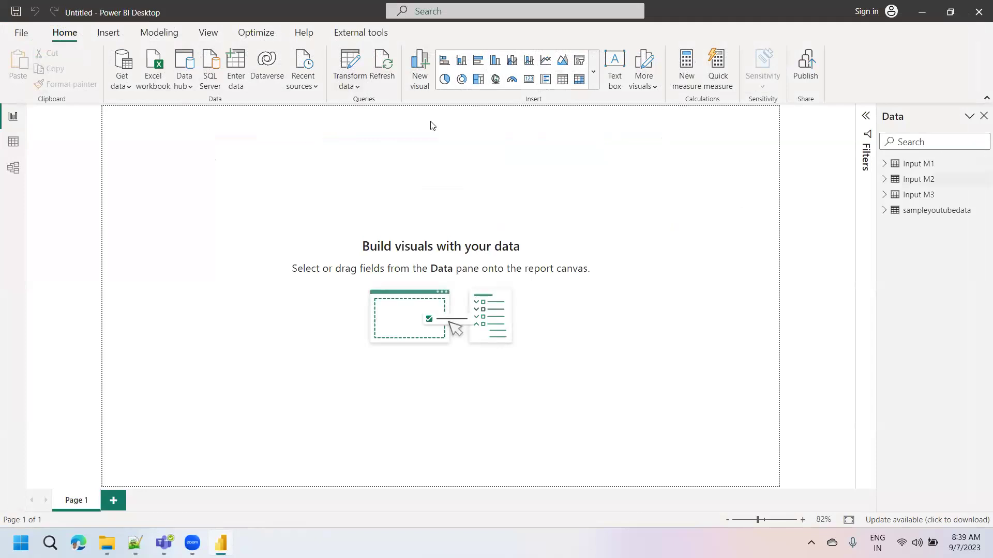
click(353, 63)
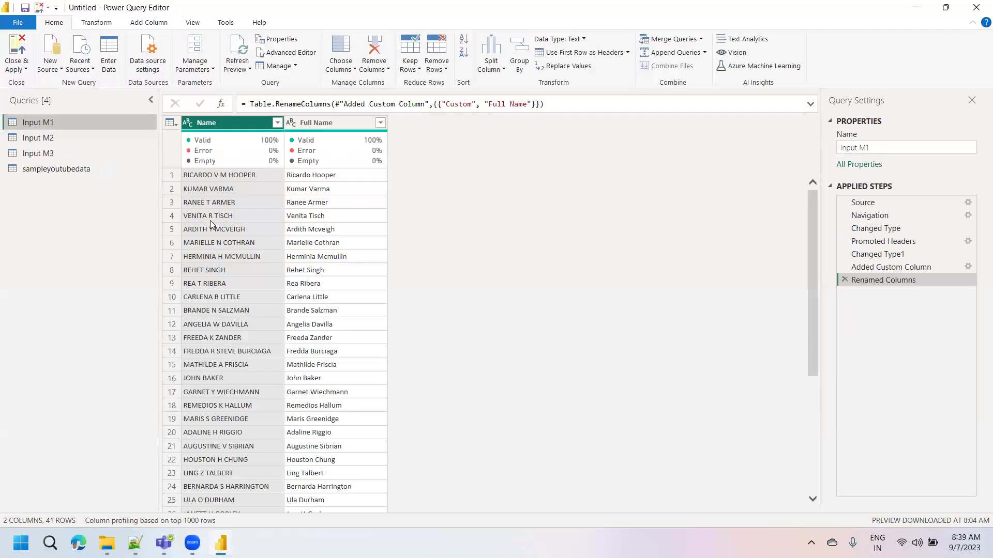
Remove the Last Name column from the Input M3 query
click(39, 149)
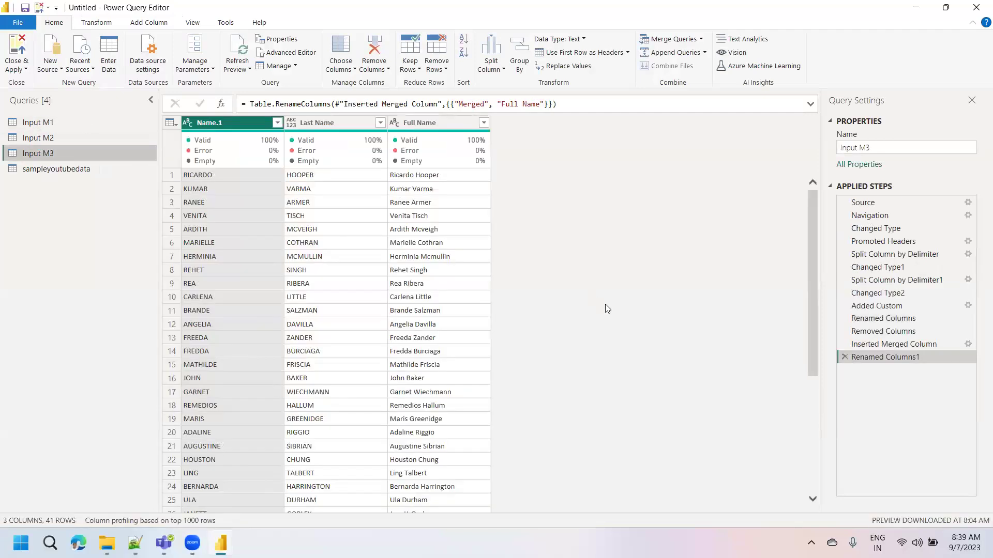
click(320, 123)
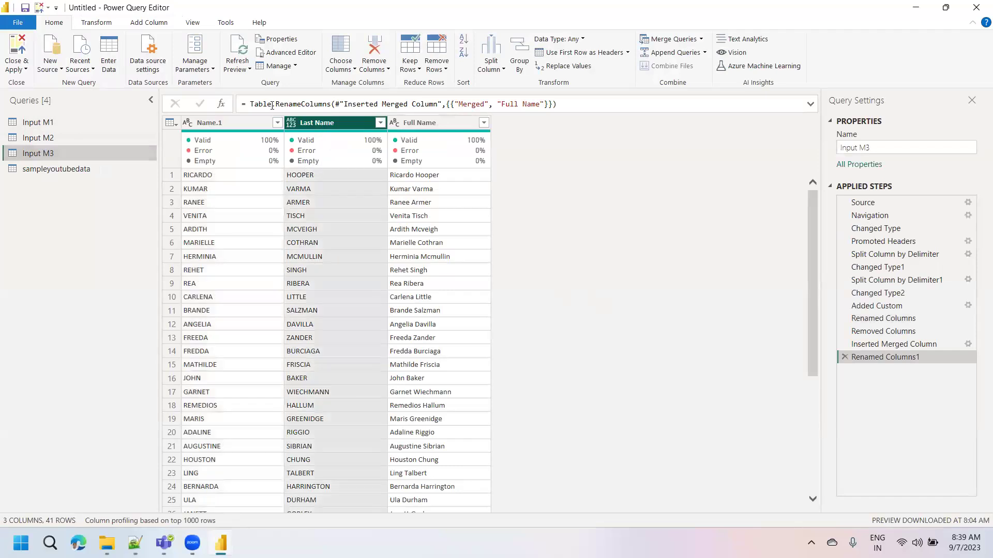
right_click(327, 123)
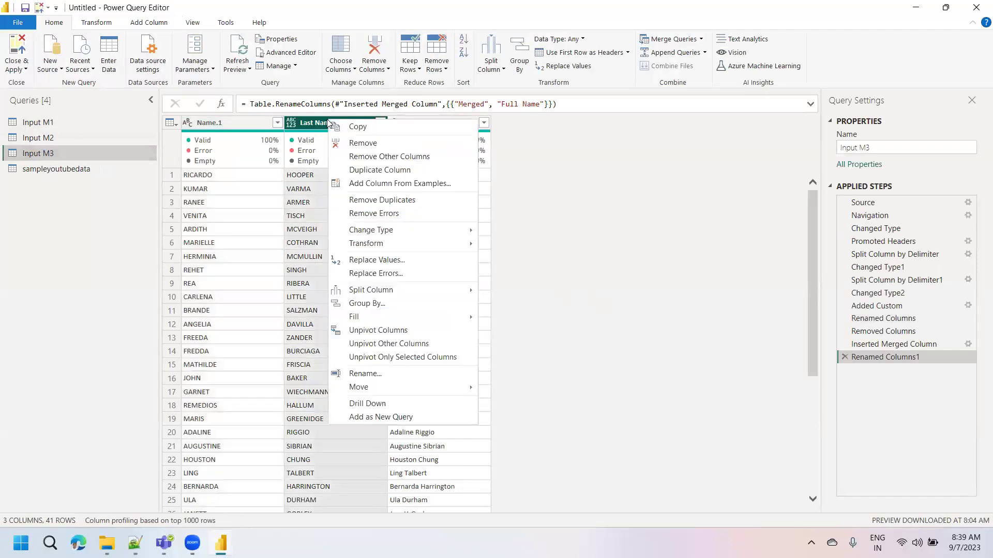
click(362, 140)
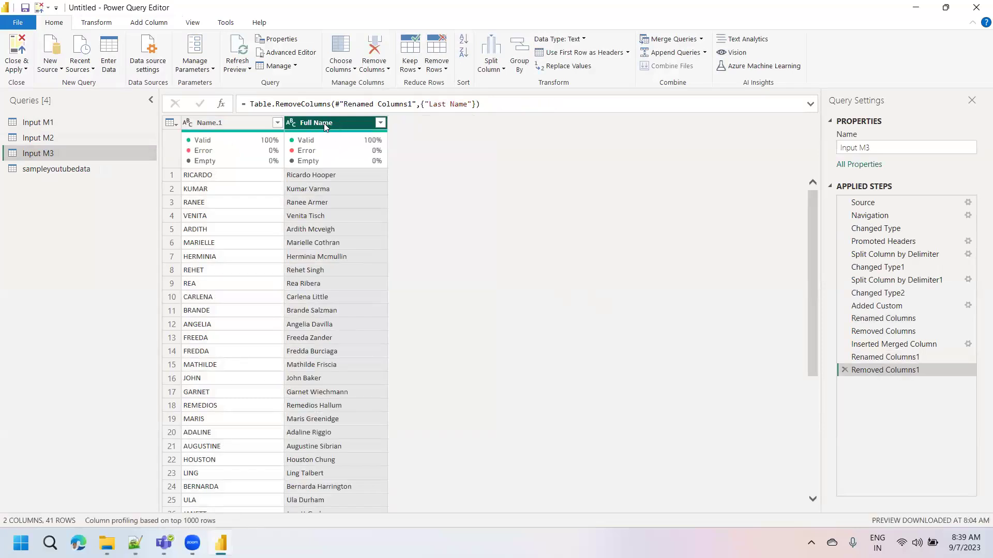
Display the sampleyoutubedata query, close Power Query Editor and apply the changes to the report
click(62, 169)
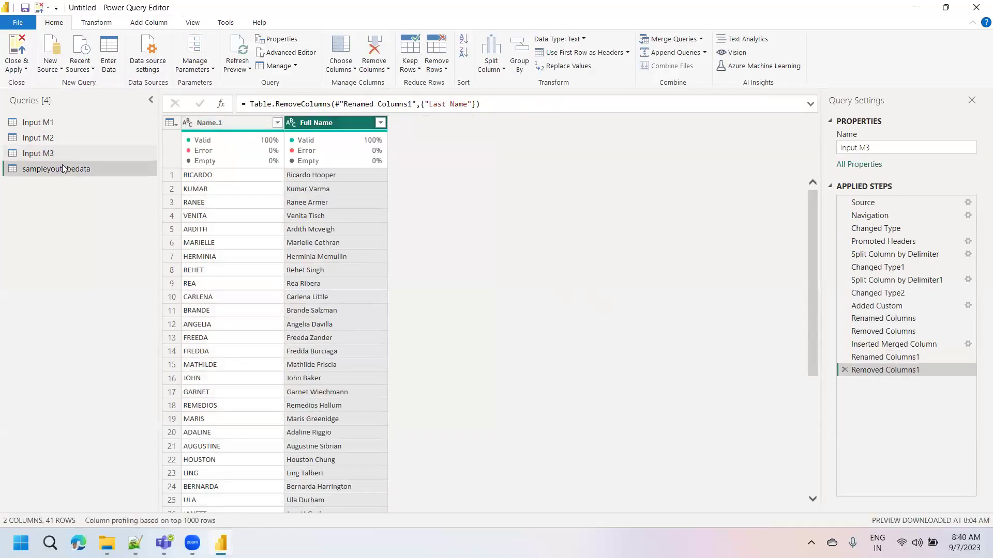
click(25, 71)
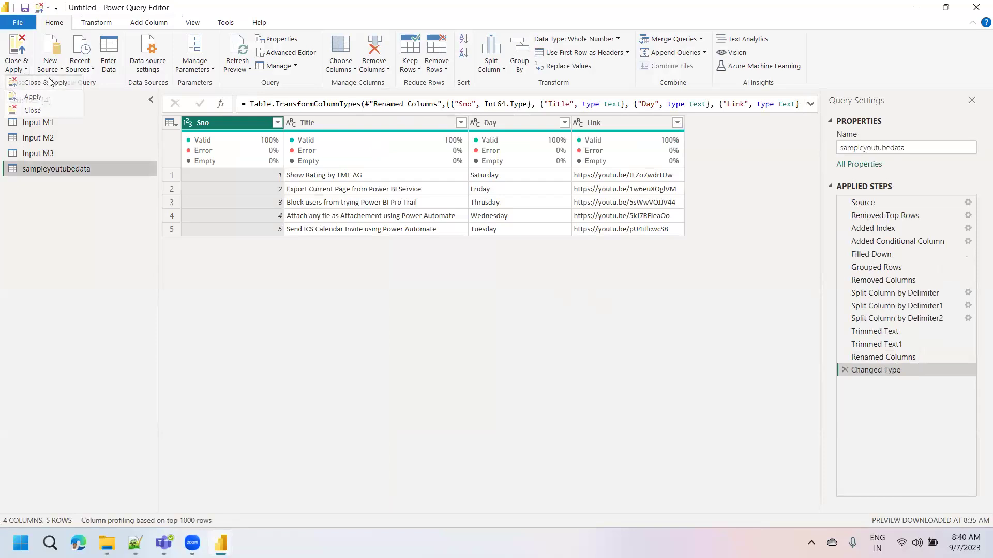
click(32, 110)
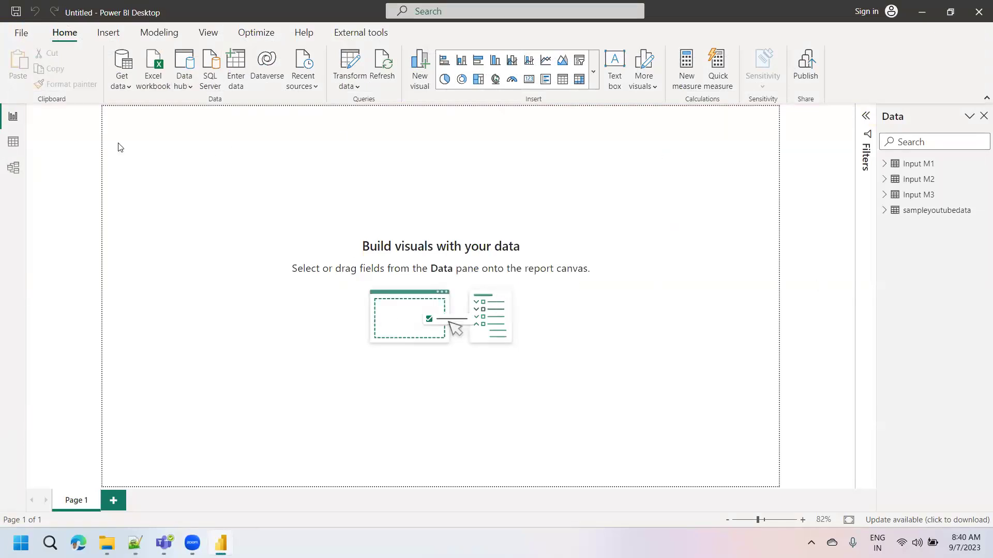
Look at the loaded tables in the data view and the model view, and return to the report view
click(15, 145)
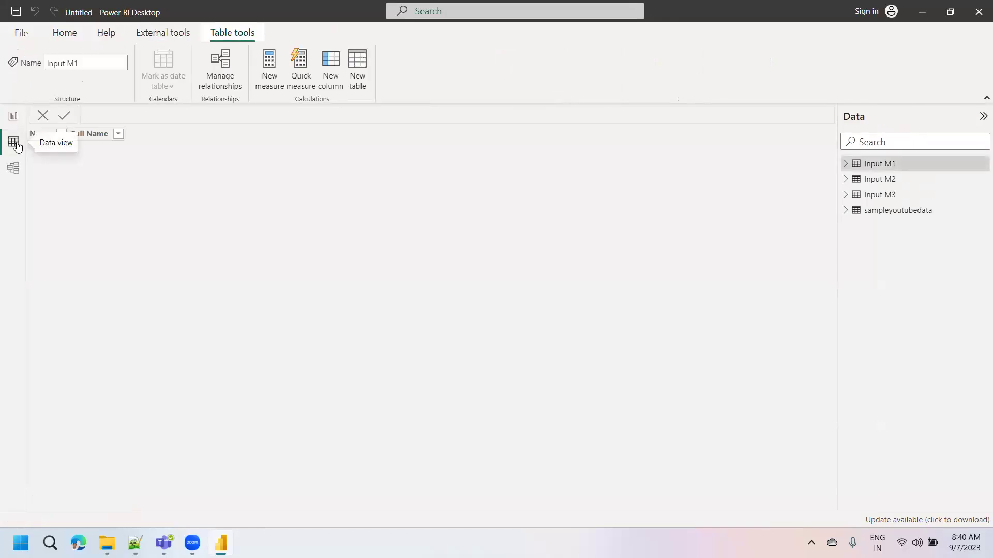
click(14, 168)
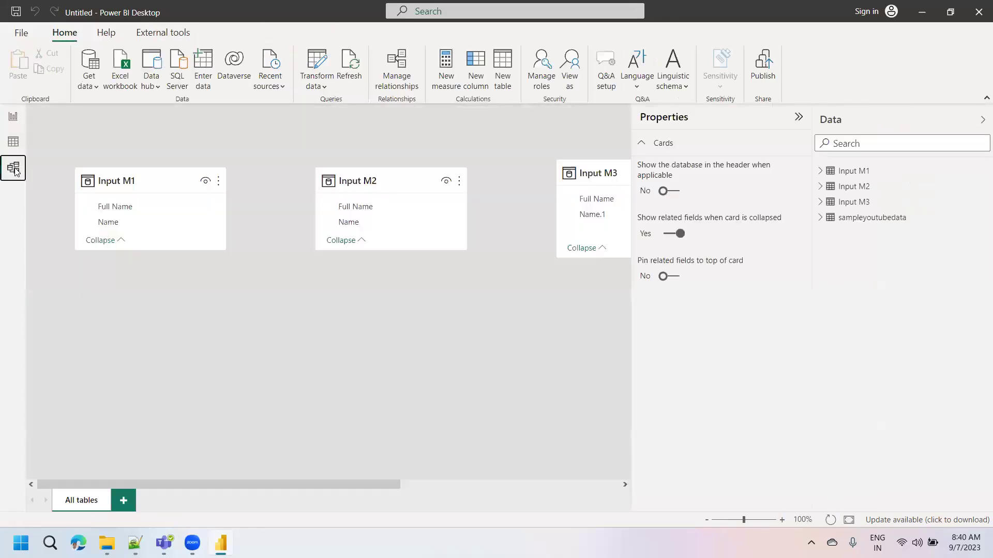
click(15, 118)
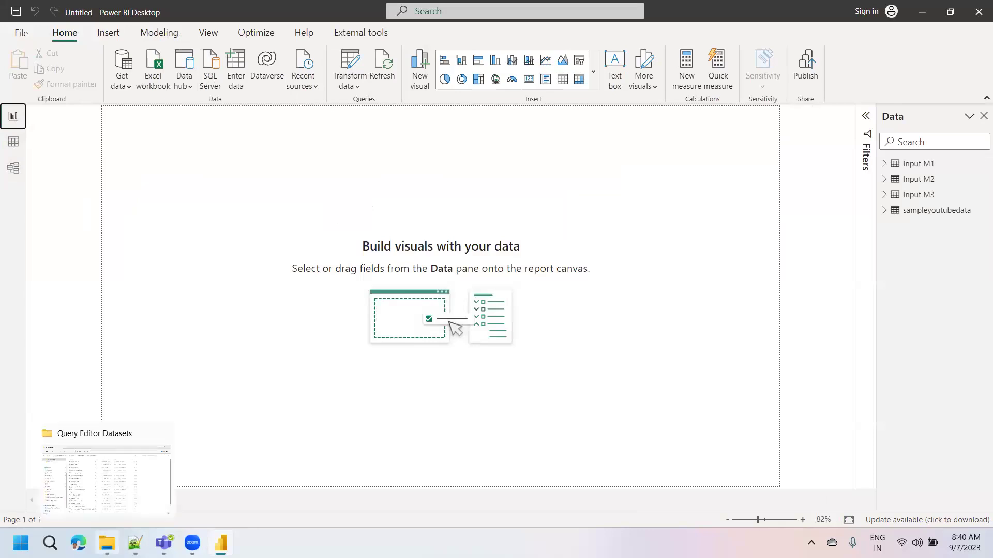
Switch to File Explorer and show the files in the Query Editor Datasets folder
click(106, 543)
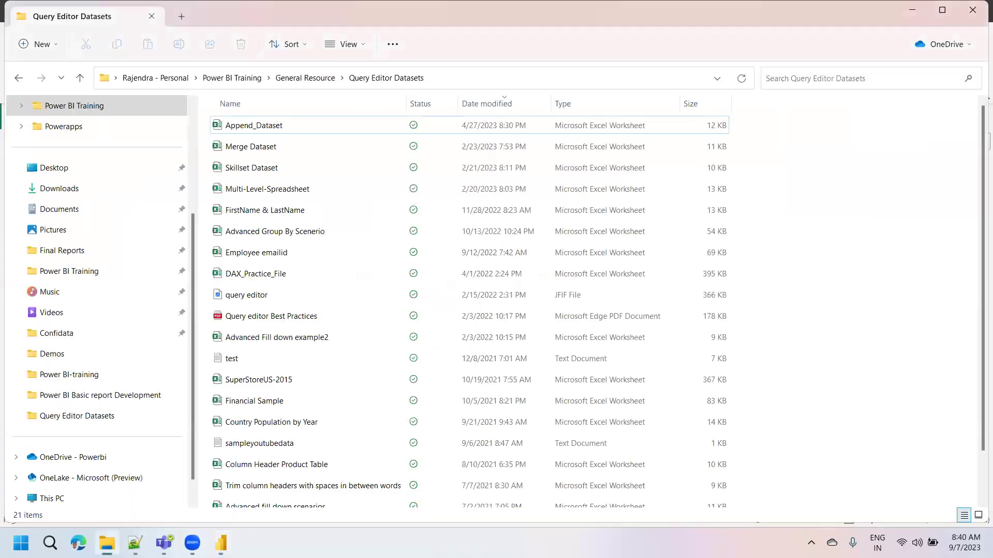